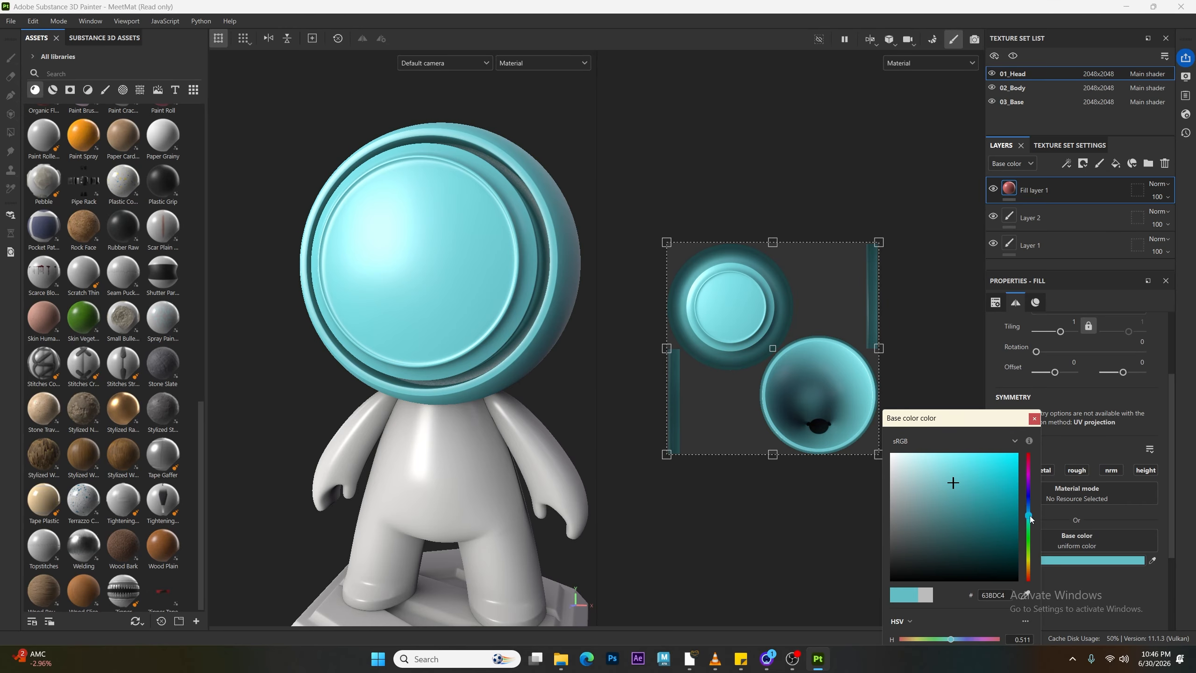
Step: Set the fill layer's base color to a dark slate blue, 374862
left_click(984, 530)
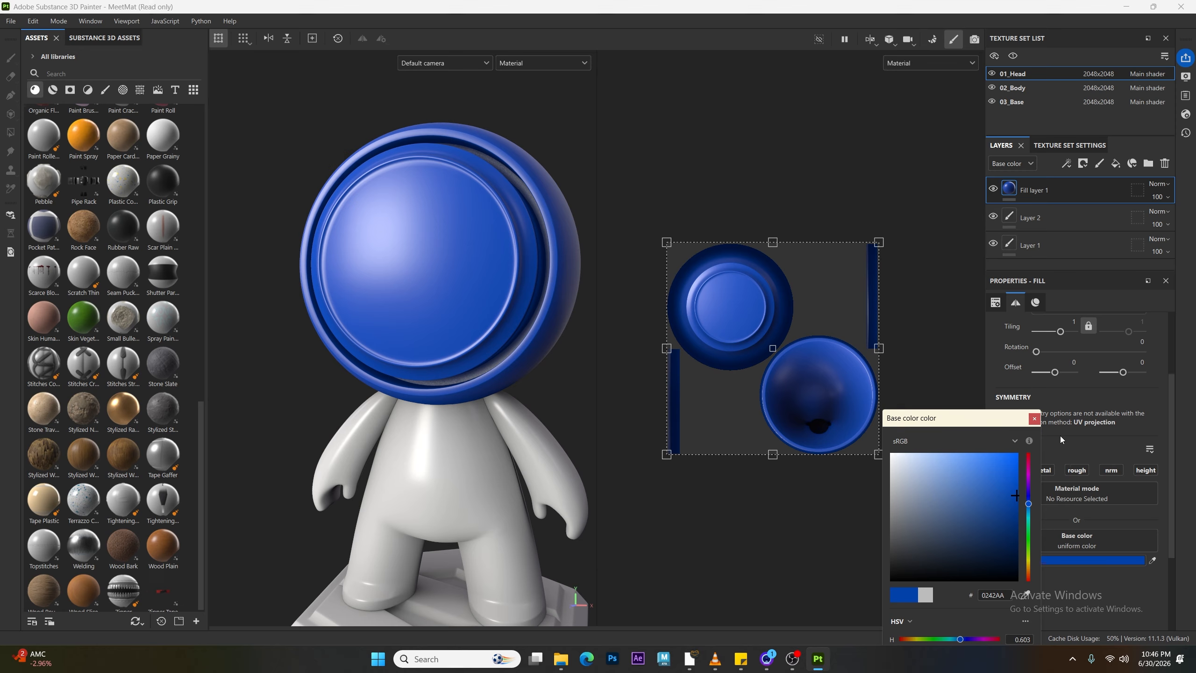
left_click(1035, 419)
left_click(1054, 564)
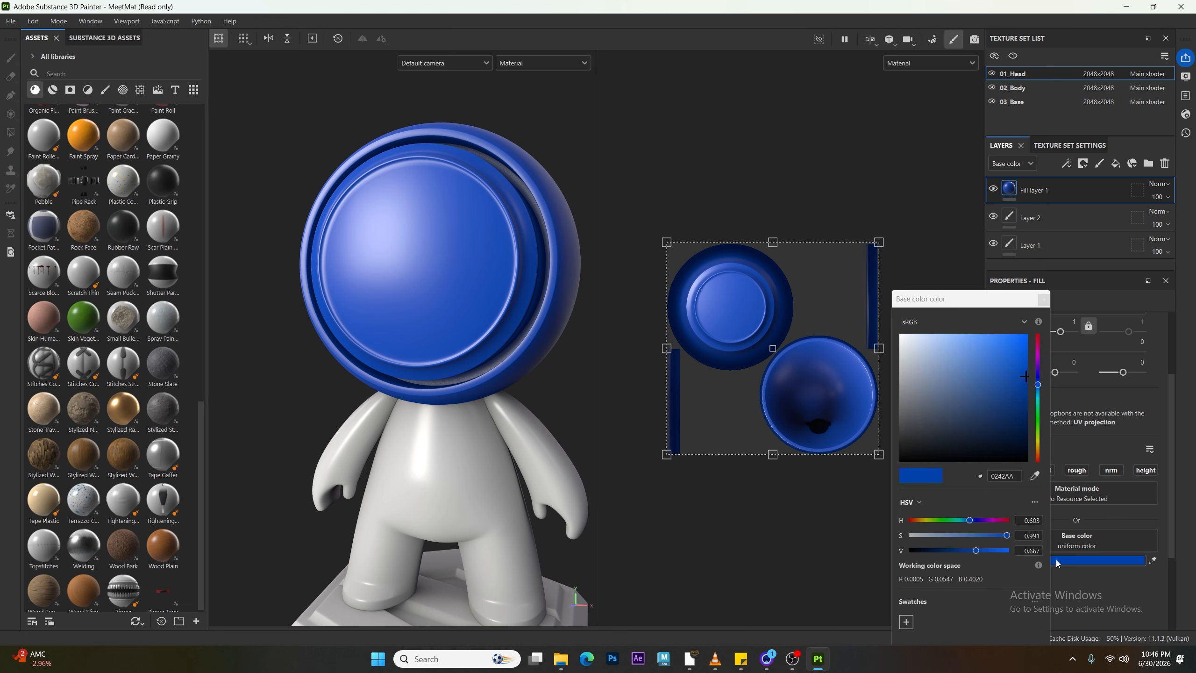
left_click_drag(968, 426, 955, 413)
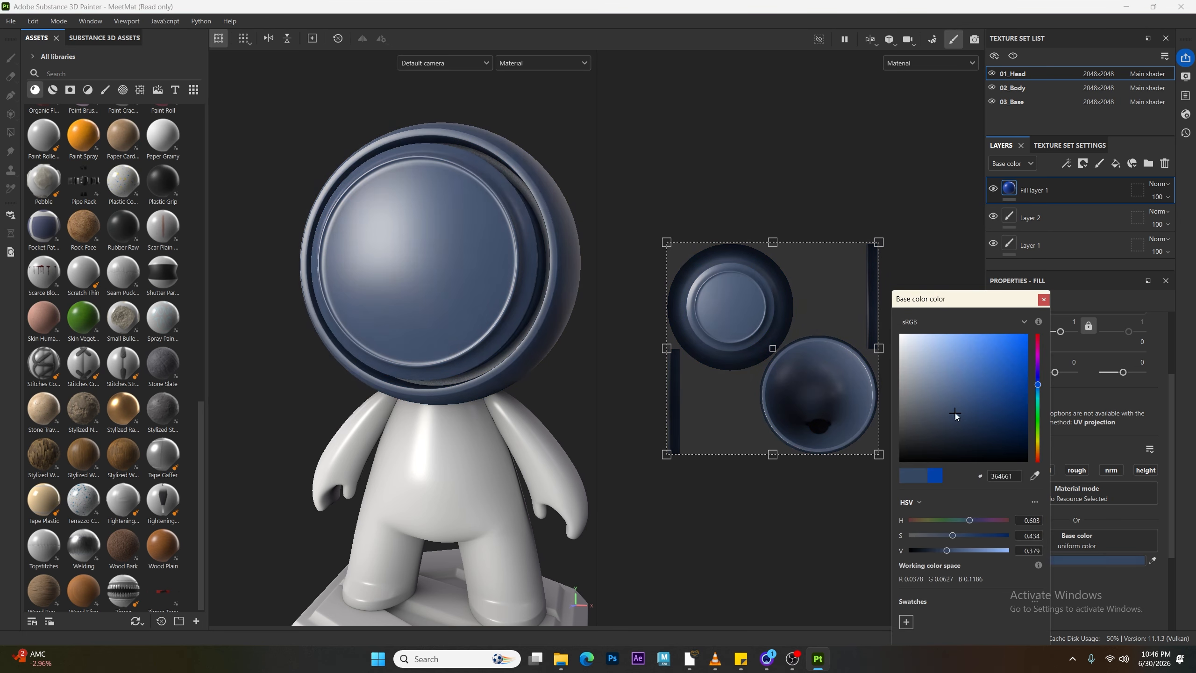
left_click(1044, 299)
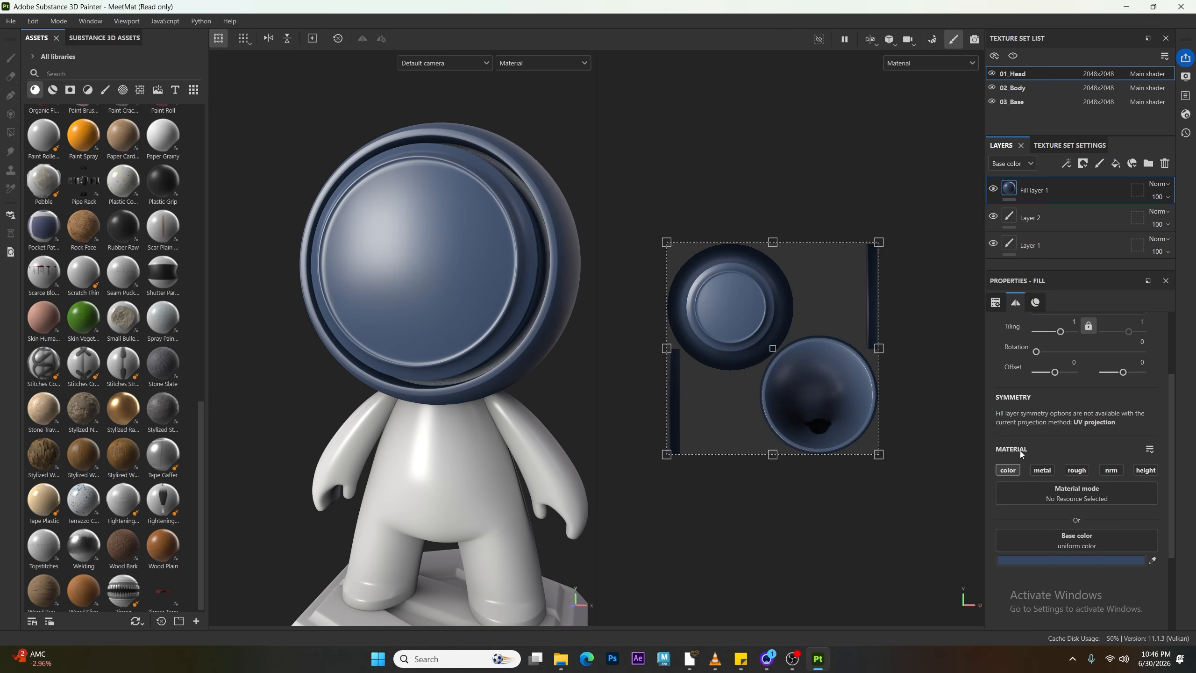
Step: Enable the metallic channel on the fill material and try a metallic value of 1 before undoing it
left_click(1046, 473)
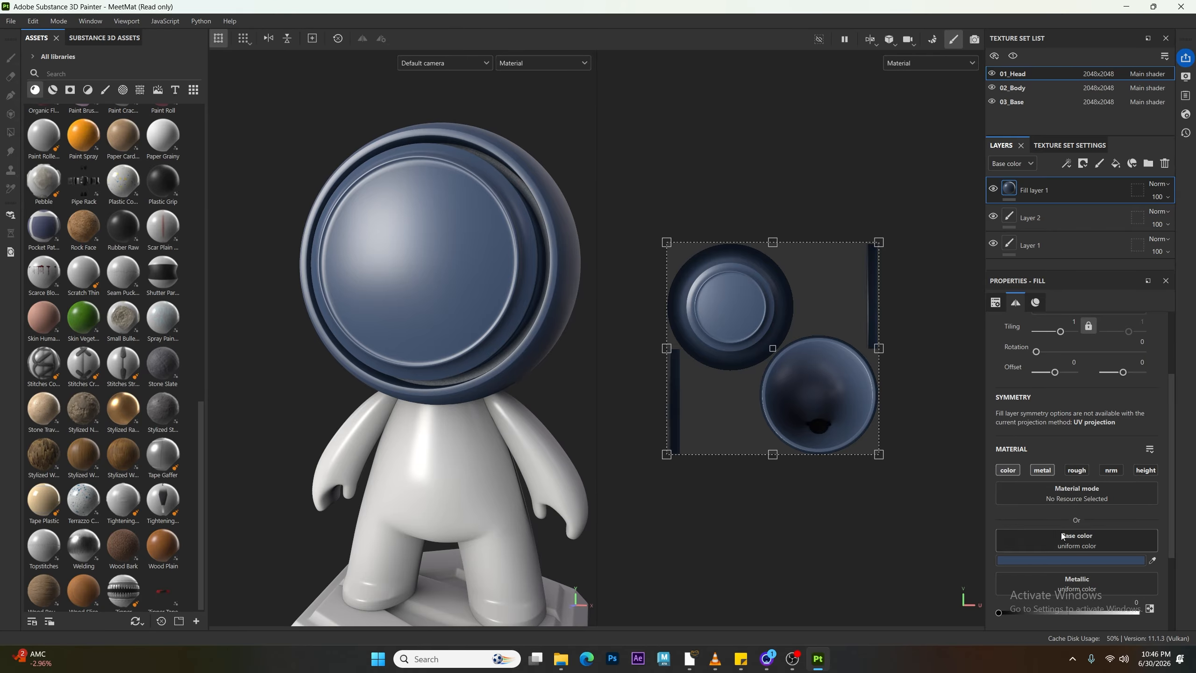
scroll(1060, 535, "down", 3)
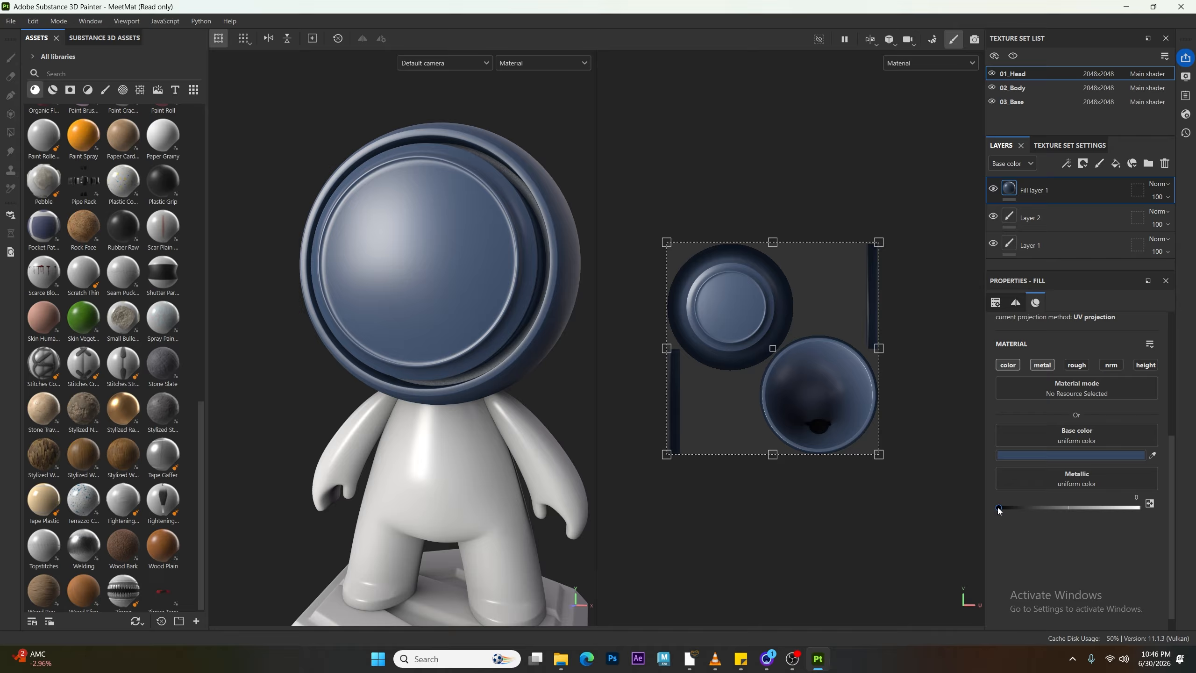
left_click_drag(999, 510, 1137, 507)
left_click_drag(370, 447, 369, 407, "alt")
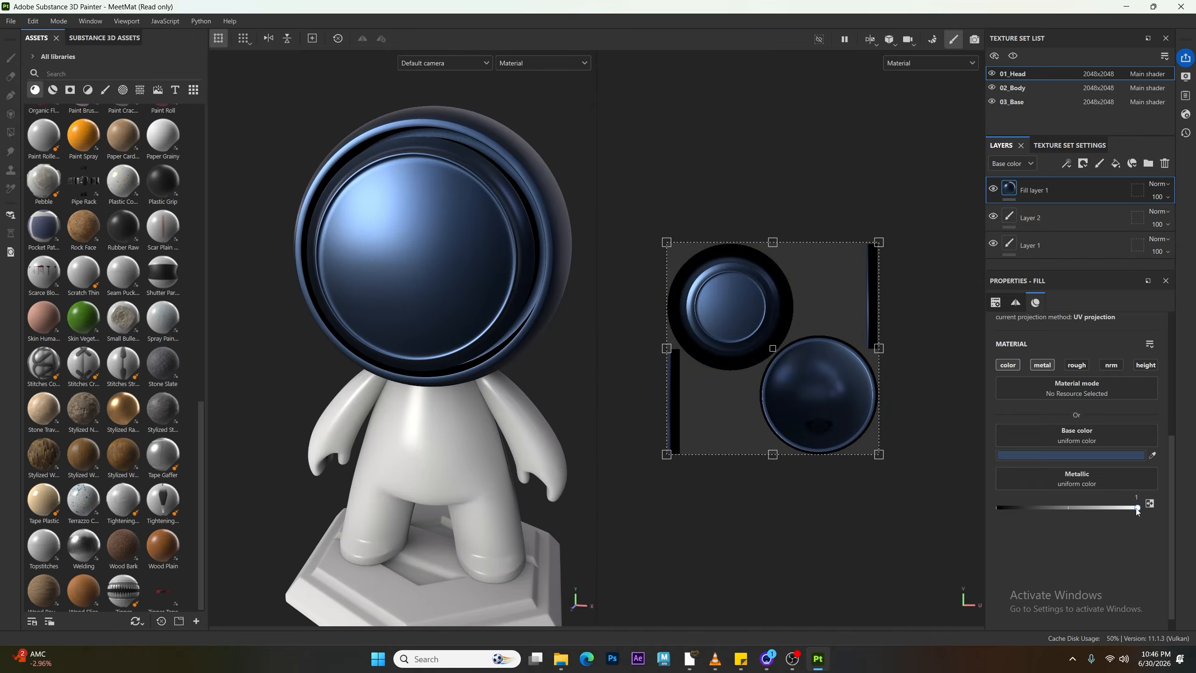
key("ctrl+z")
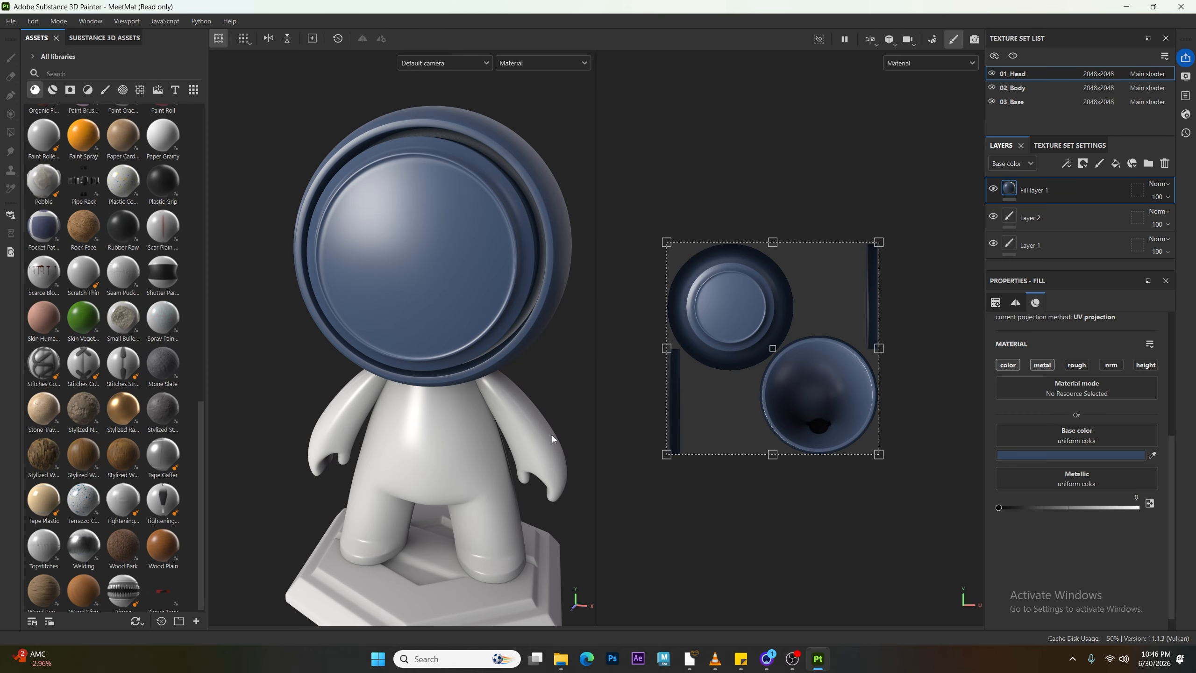
Step: Enable the roughness channel and set the roughness to 0
right_click_drag(492, 405, 479, 431, "alt")
middle_click_drag(479, 431, 462, 452, "alt")
left_click_drag(462, 452, 475, 428, "alt")
right_click_drag(475, 428, 440, 444, "alt")
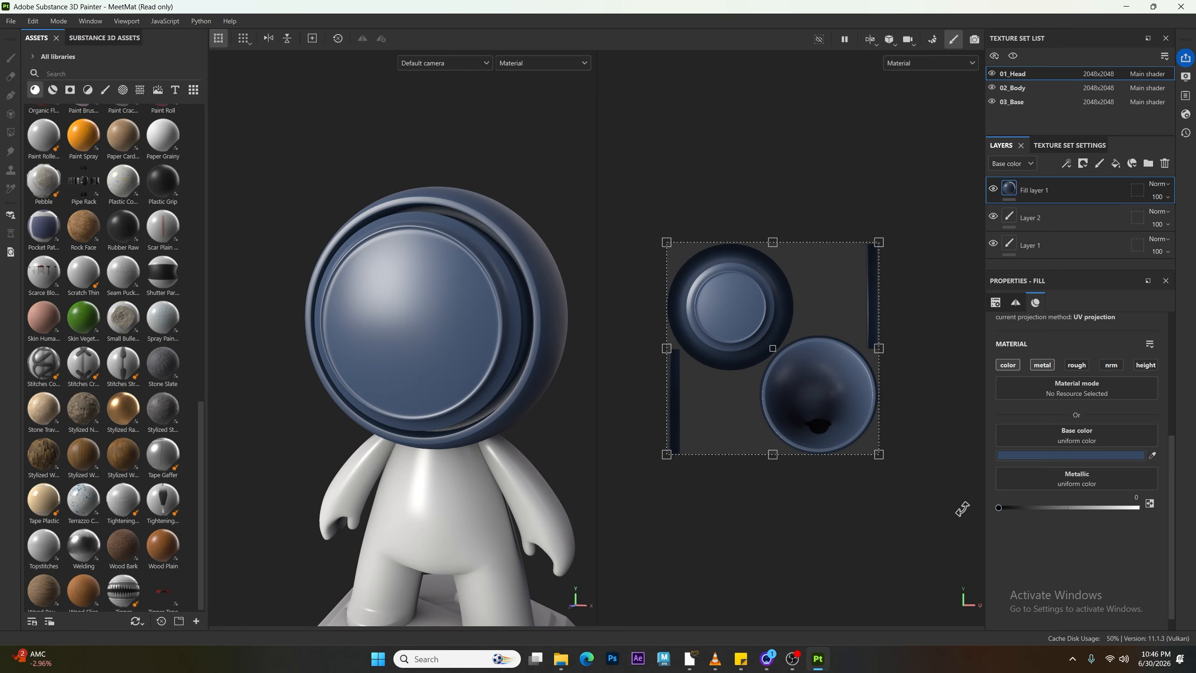
left_click(1077, 366)
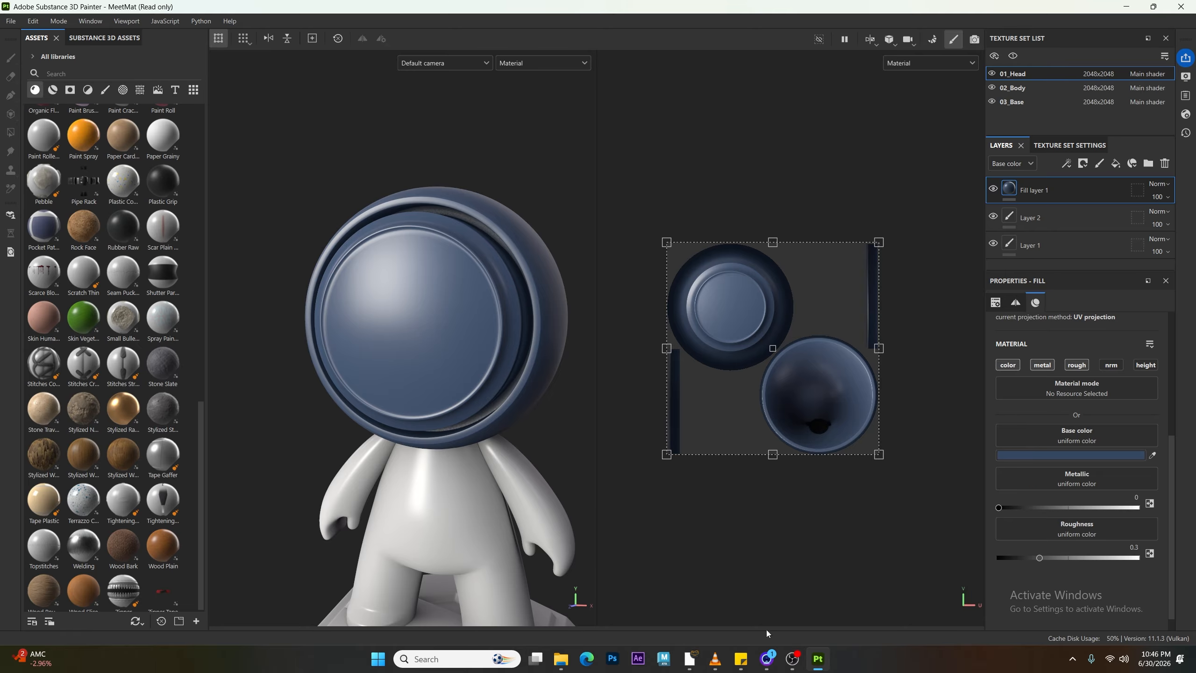
left_click_drag(1039, 560, 962, 570)
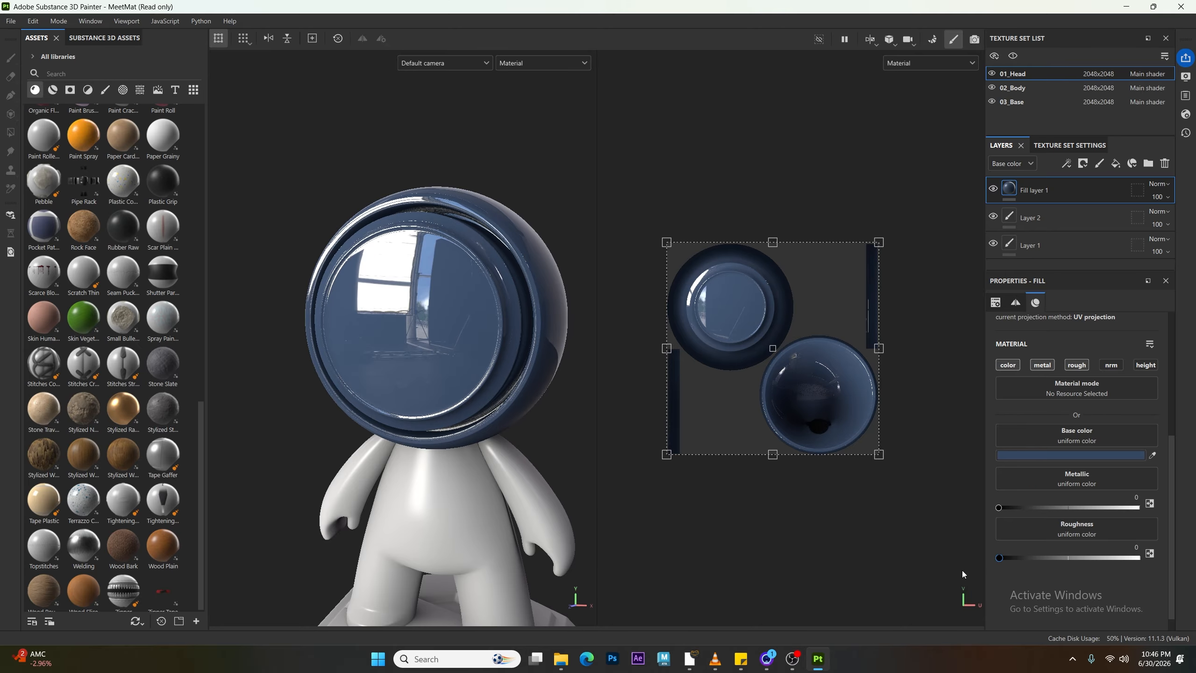
Step: Set the roughness to 1
mouse_move(457, 405)
left_mouse_down("alt")
mouse_move(479, 407)
mouse_move(367, 398)
mouse_move(444, 404)
mouse_move(434, 408)
left_mouse_up("alt")
right_click_drag(434, 408, 573, 583, "alt")
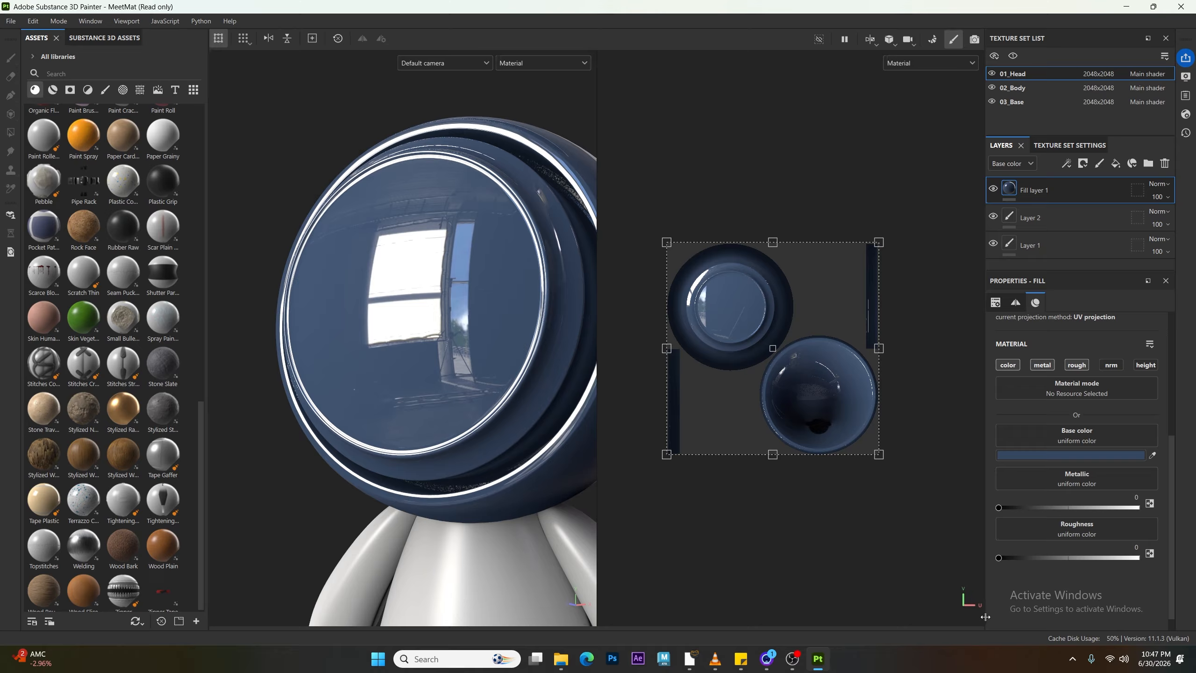
left_click_drag(999, 561, 1143, 580)
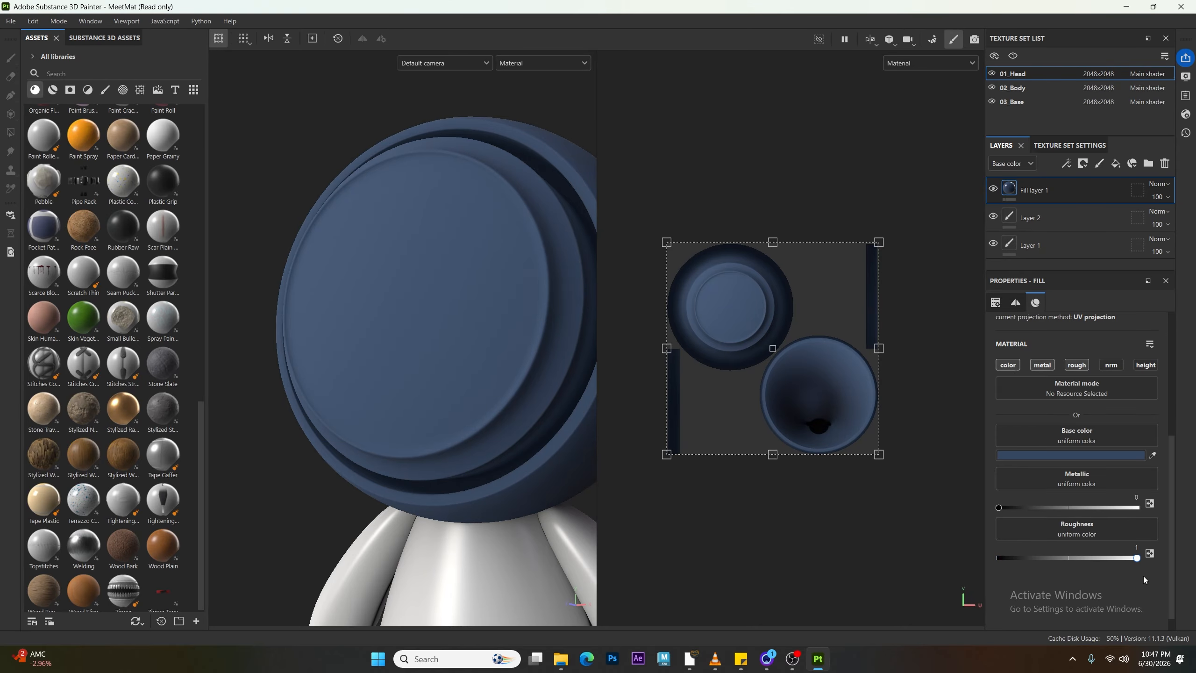
Step: Set the roughness back to 0
left_click_drag(479, 393, 311, 399, "alt")
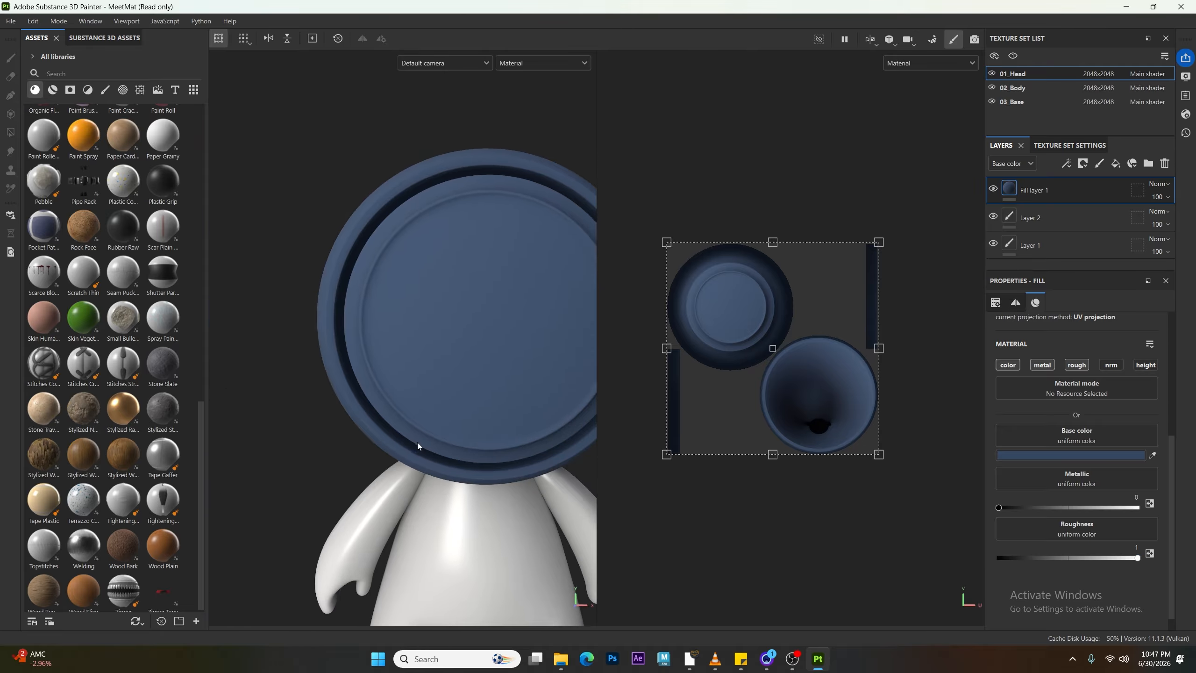
middle_click_drag(417, 443, 403, 444, "alt")
right_click_drag(427, 444, 422, 432, "alt")
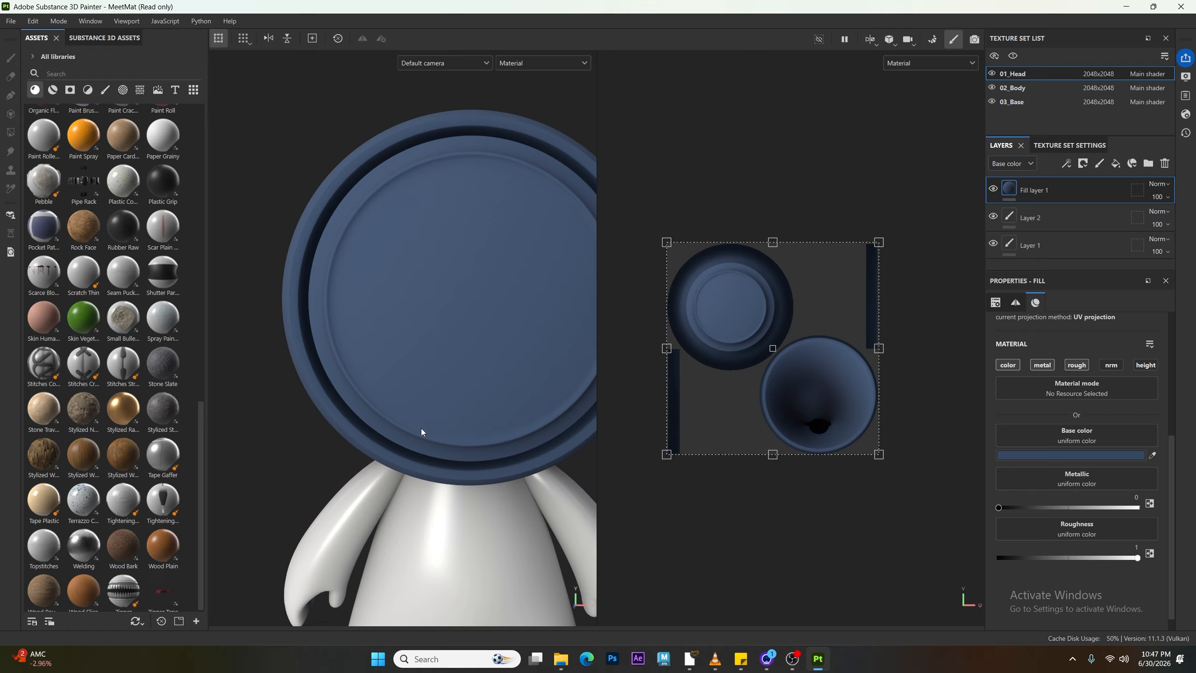
left_click_drag(1119, 557, 999, 558)
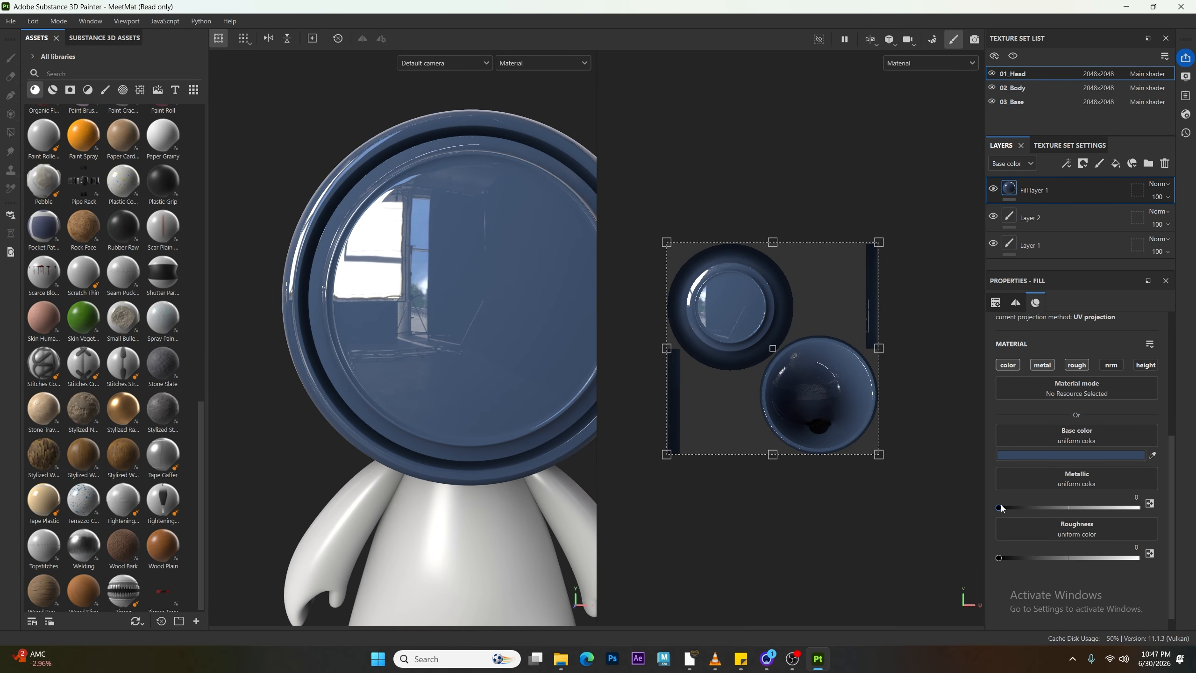
Step: Set the metallic value to 1
left_click_drag(1000, 507, 1139, 507)
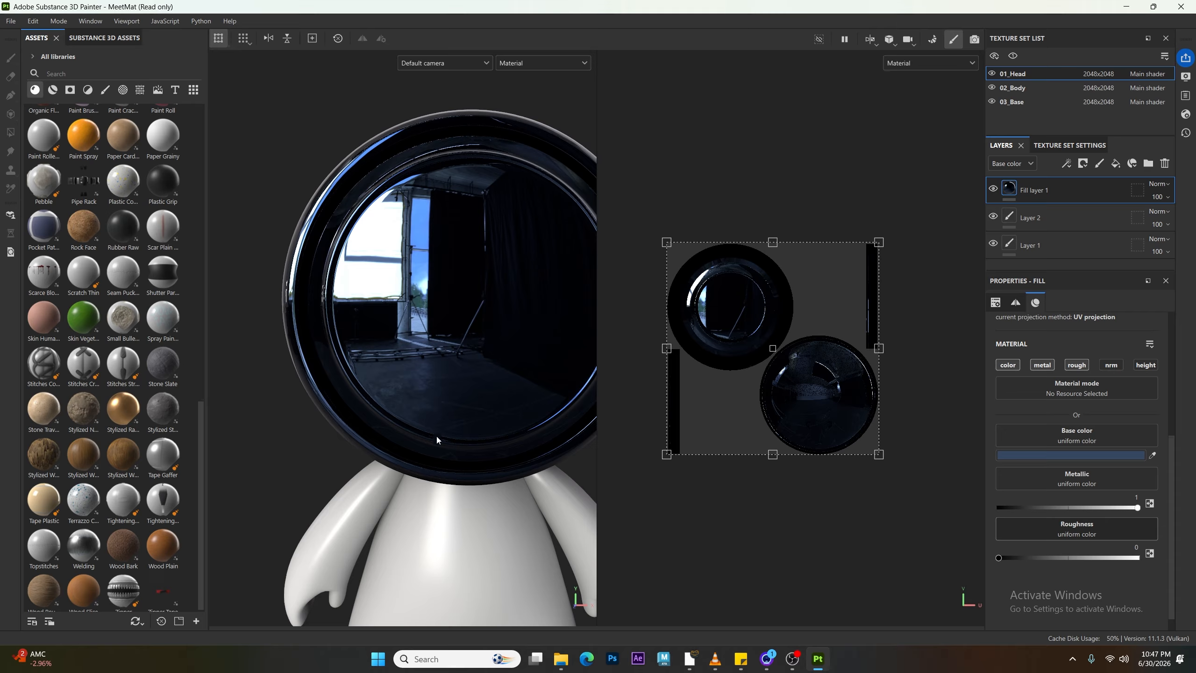
left_click_drag(493, 437, 326, 378, "alt")
right_click_drag(326, 378, 443, 406, "shift")
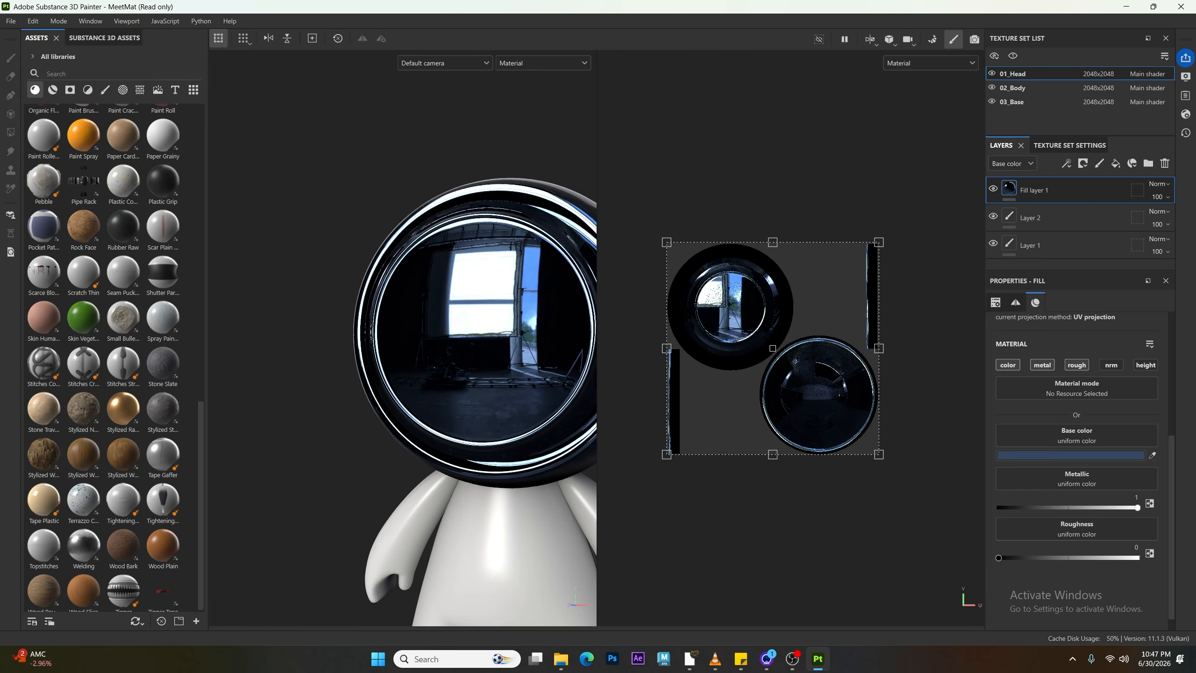
Step: Set the base color to white, FFFFFF
left_click(1079, 454)
left_click(924, 448)
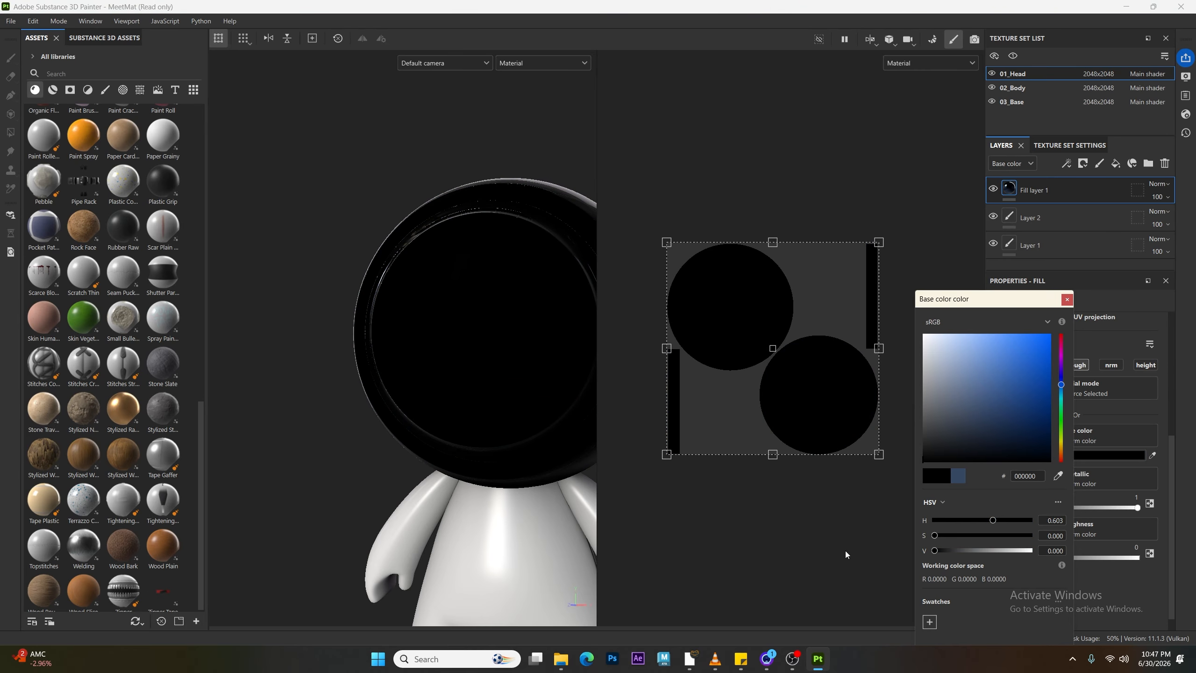
left_click(924, 344)
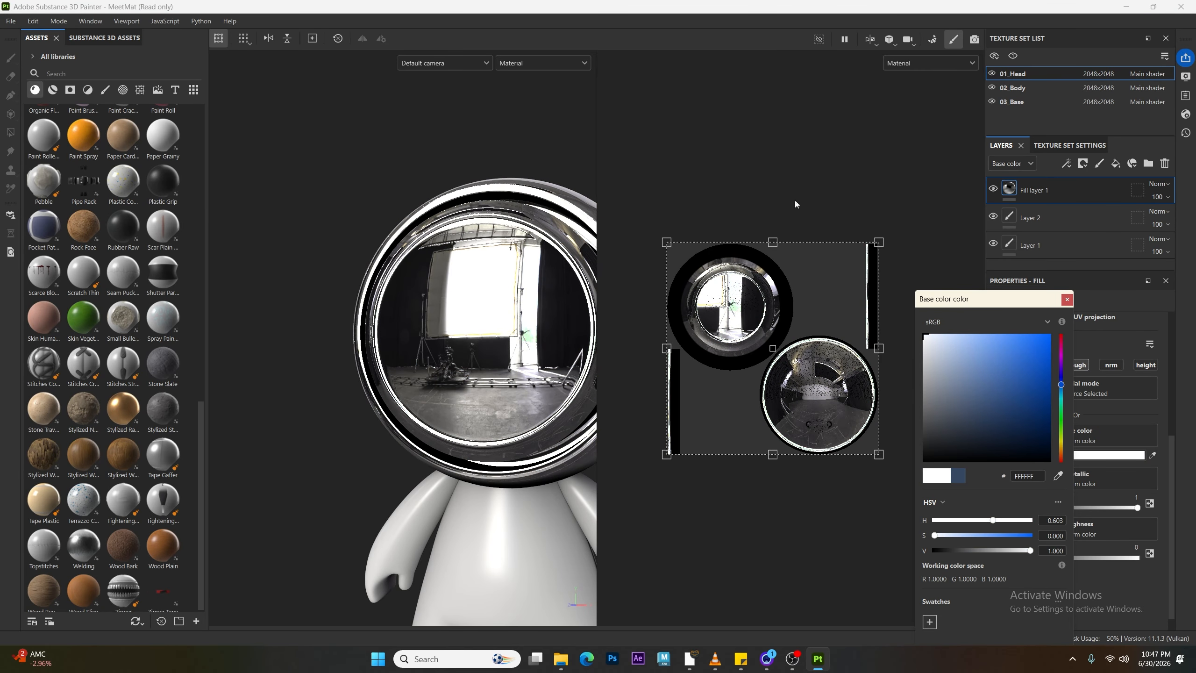
left_click_drag(700, 236, 697, 229)
left_click(1067, 300)
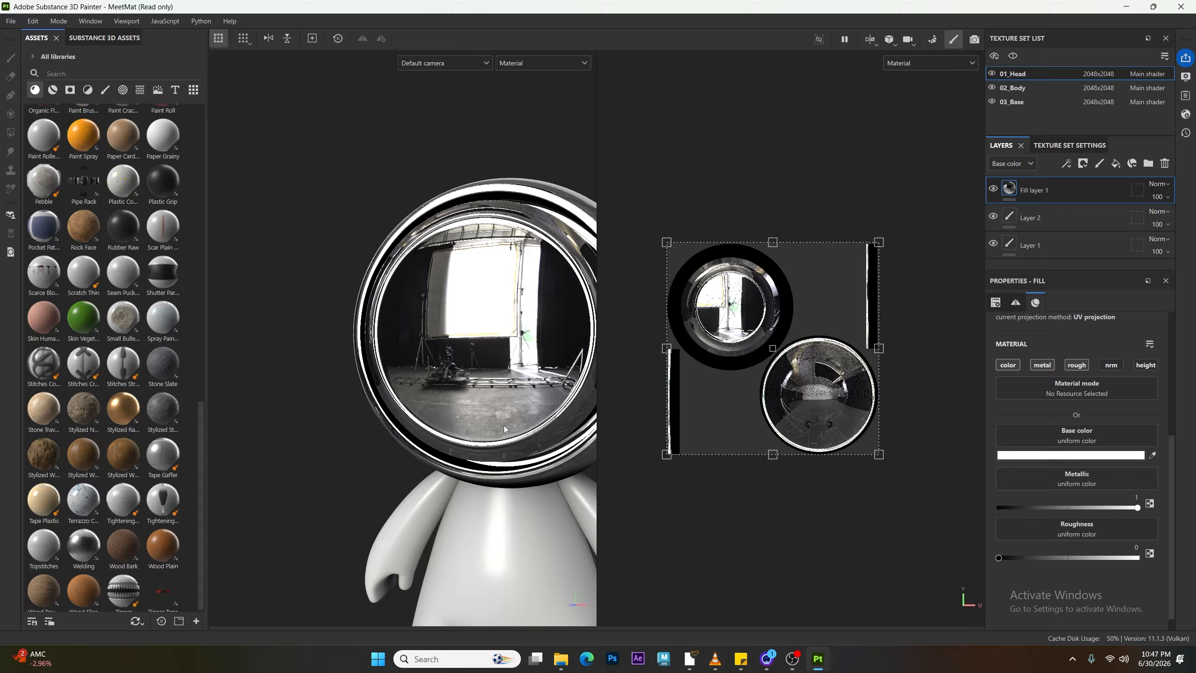
Step: Orbit and zoom around the head to examine the reflections on its visor
scroll(390, 395, "down", 2)
left_click_drag(390, 395, 512, 419, "alt")
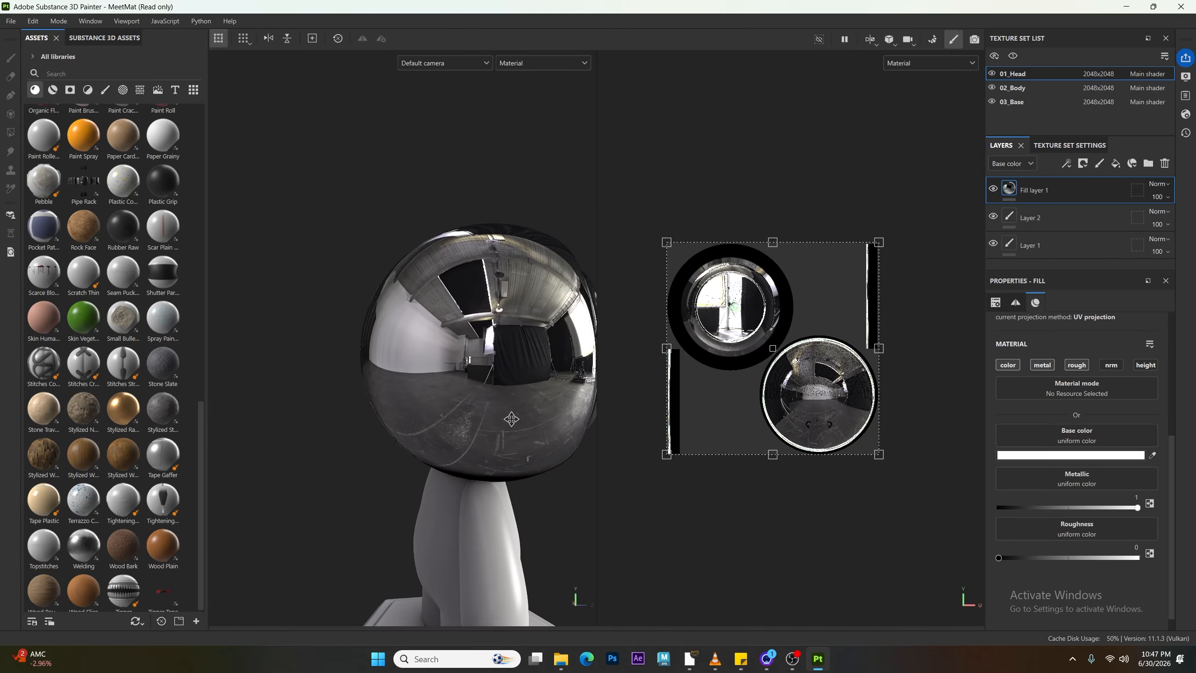
right_click_drag(513, 419, 463, 409, "alt")
left_click_drag(462, 408, 451, 427, "alt")
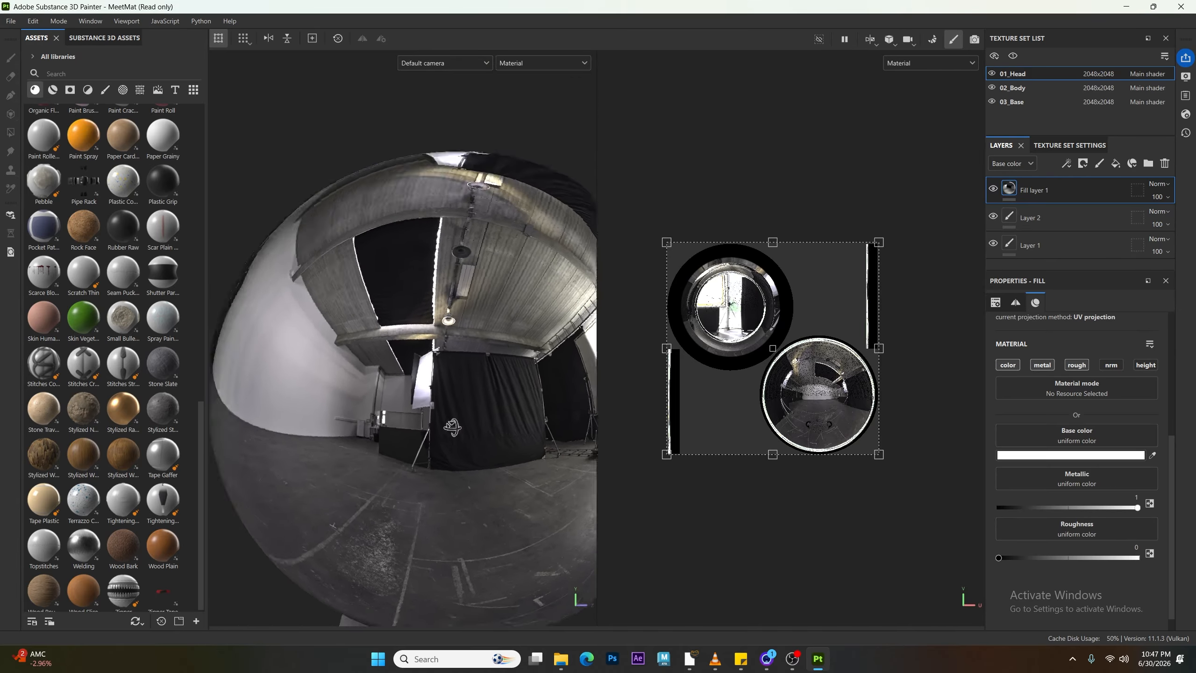
middle_click_drag(452, 428, 488, 431, "alt")
left_click_drag(488, 432, 325, 422, "alt")
right_click_drag(324, 422, 219, 408, "alt")
left_click_drag(220, 409, 304, 414, "alt")
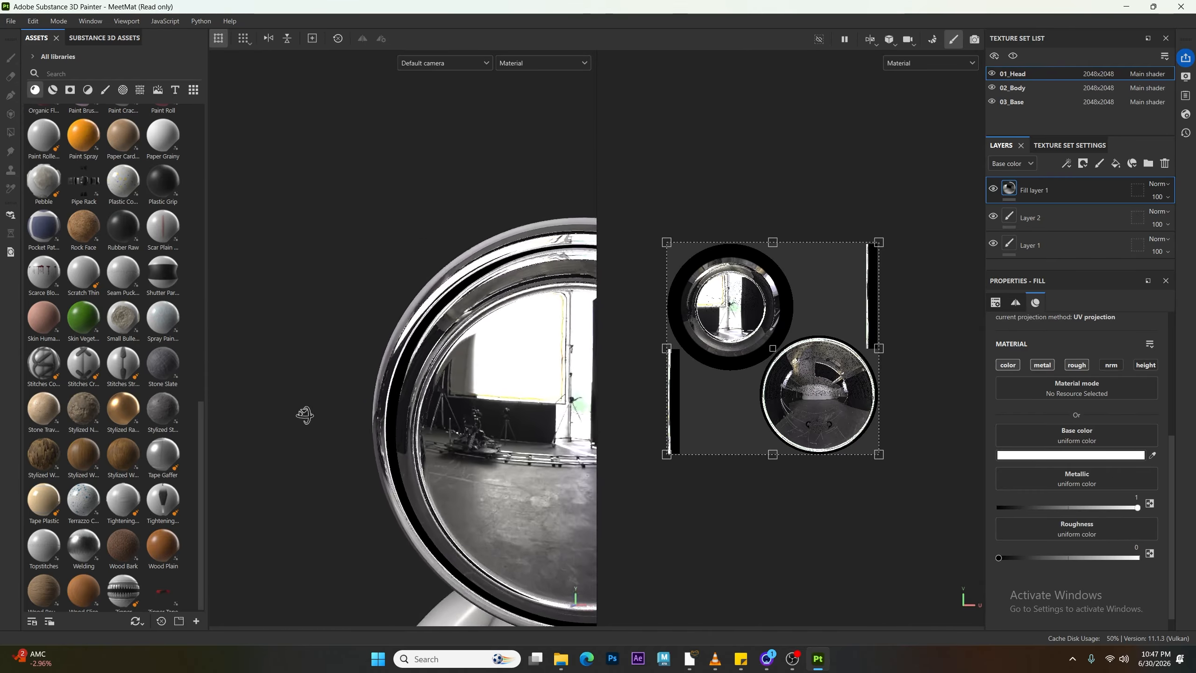
right_click_drag(304, 414, 481, 454, "shift")
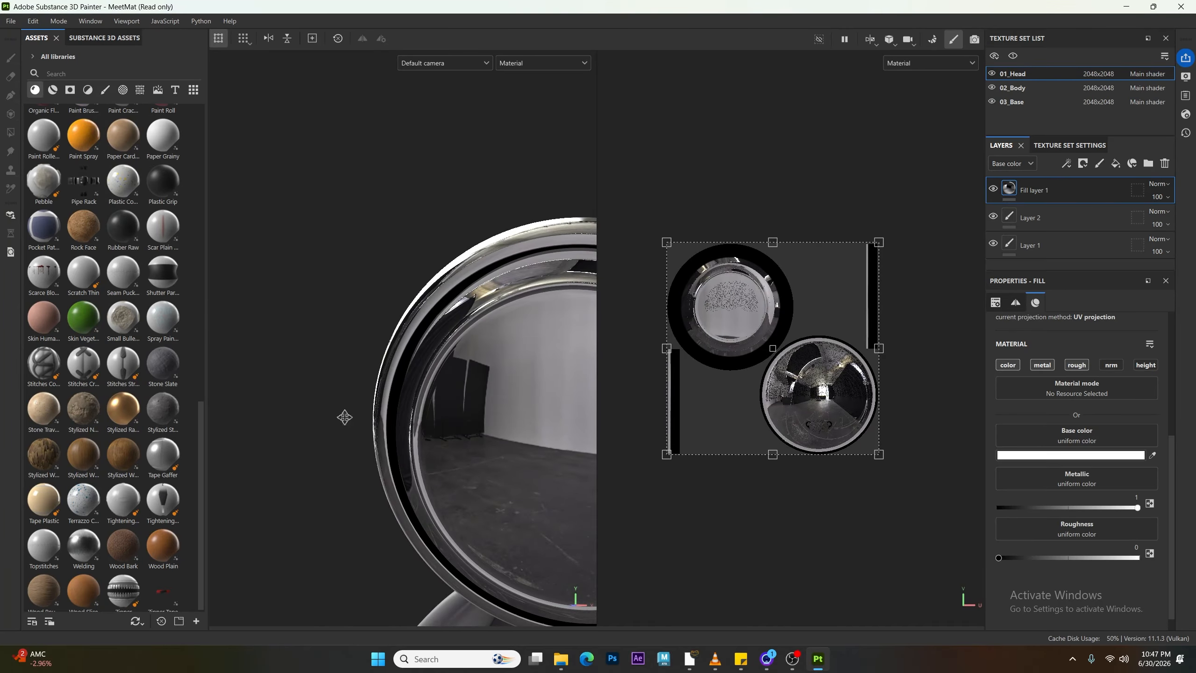
middle_click_drag(344, 417, 304, 415, "alt")
right_click_drag(303, 415, 287, 423, "alt")
right_click_drag(436, 438, 452, 393, "shift")
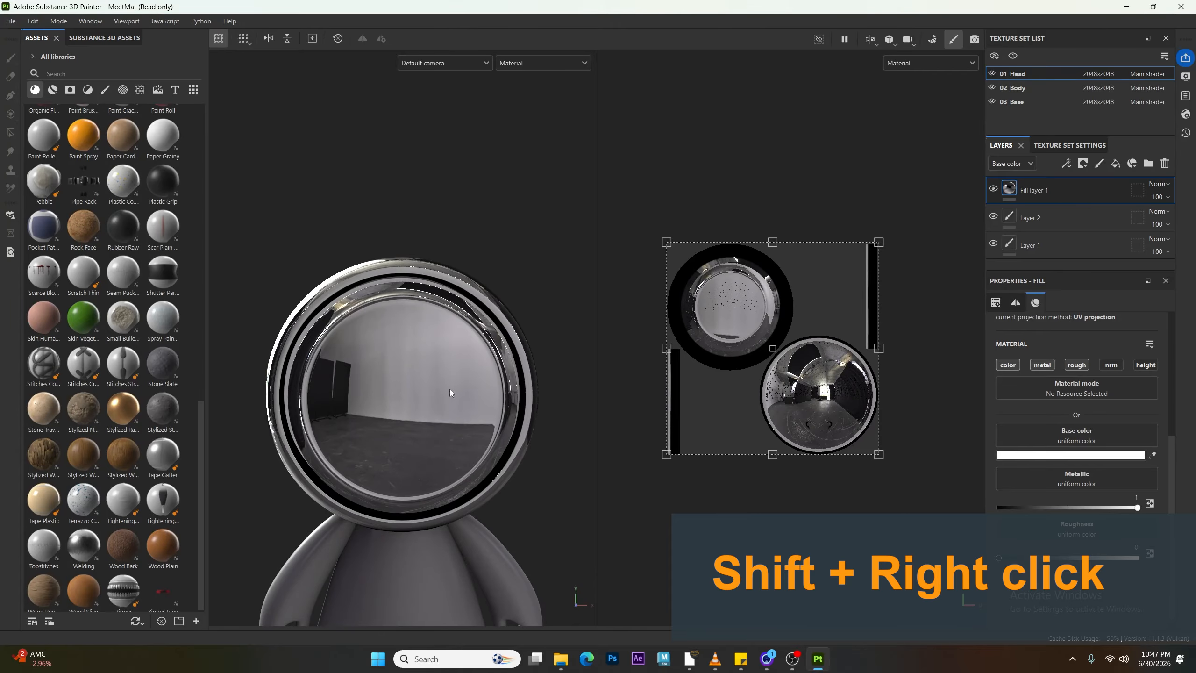
middle_click_drag(429, 455, 460, 347, "alt")
left_click_drag(459, 348, 421, 366, "alt")
right_click_drag(422, 365, 499, 343, "shift")
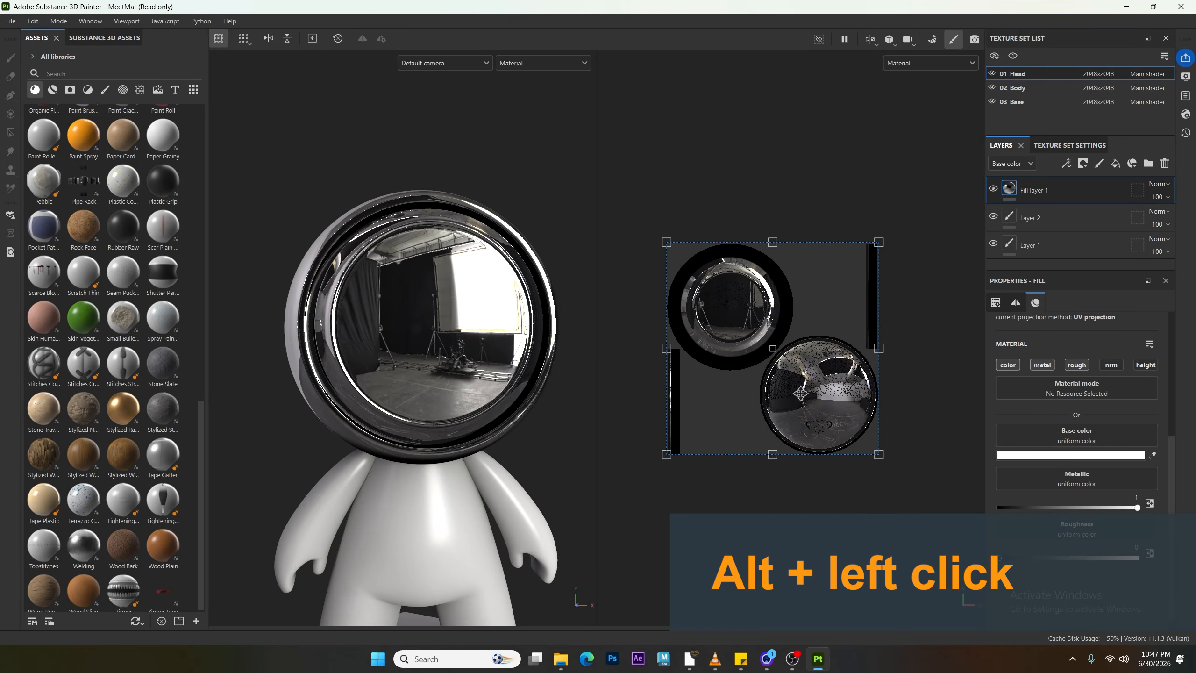
Step: Set the metallic value to 0 and the roughness to 0.3
mouse_move(1134, 507)
left_mouse_down()
mouse_move(964, 531)
mouse_move(1049, 558)
left_mouse_up()
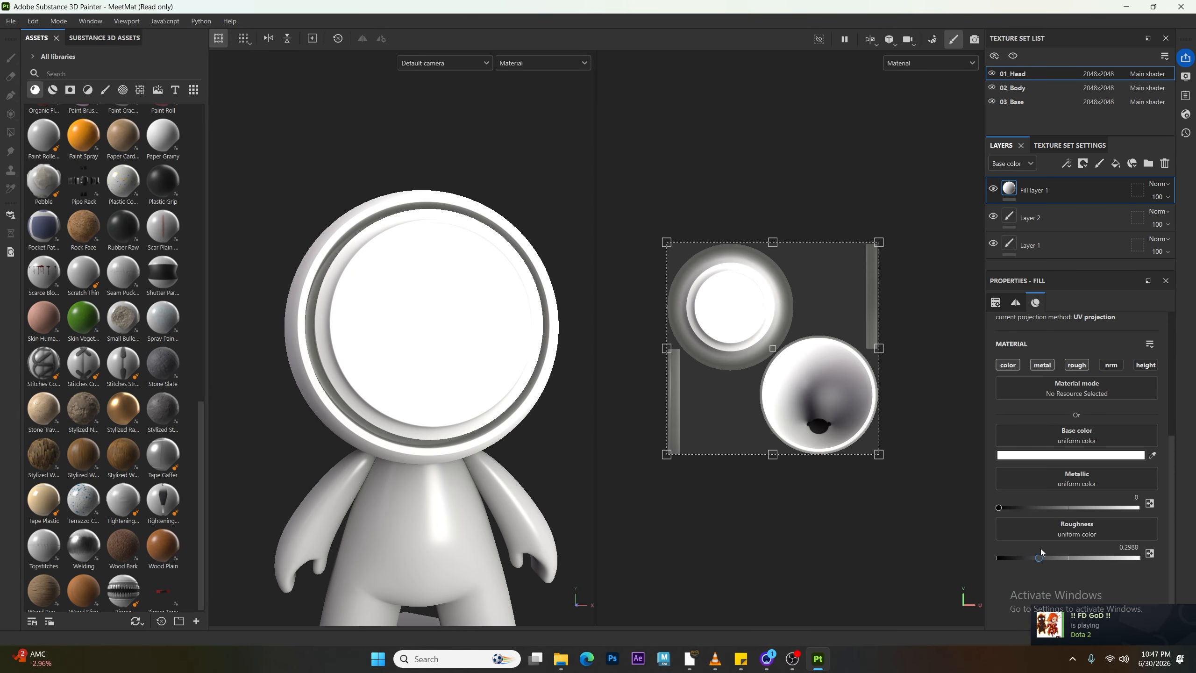
left_click(1136, 549)
scroll(437, 410, "down", 3)
left_click_drag(436, 410, 366, 352, "alt")
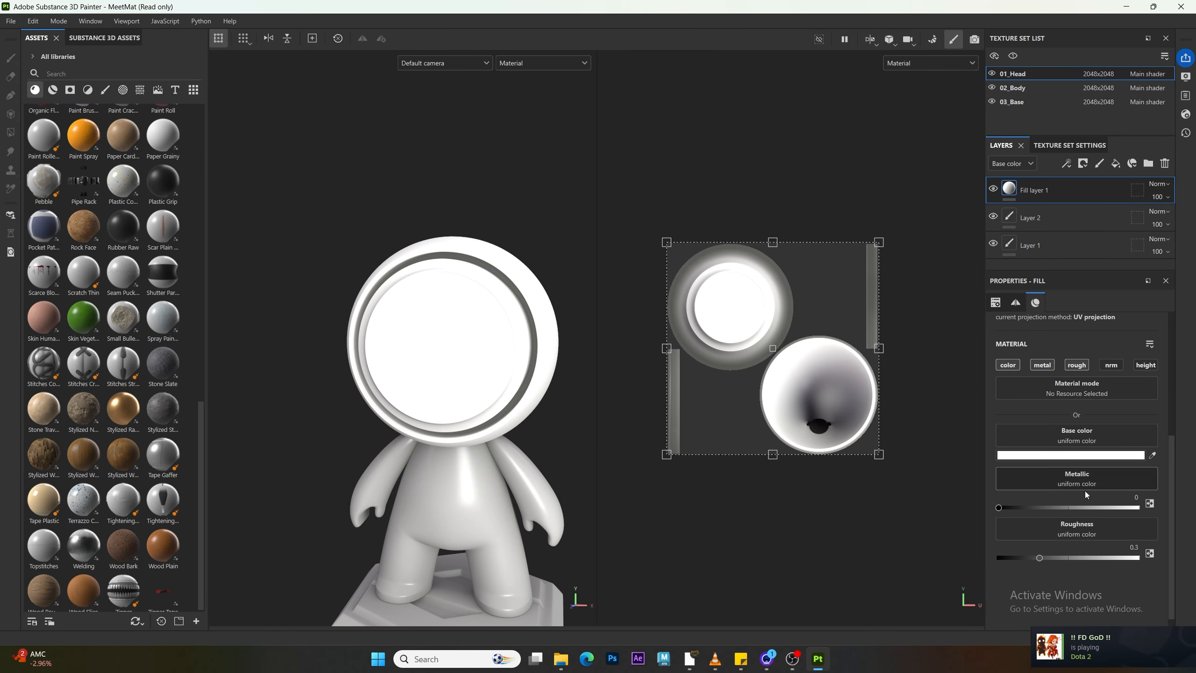
Step: Set the base color to a mid grey, 9A9A9A
left_click(1084, 456)
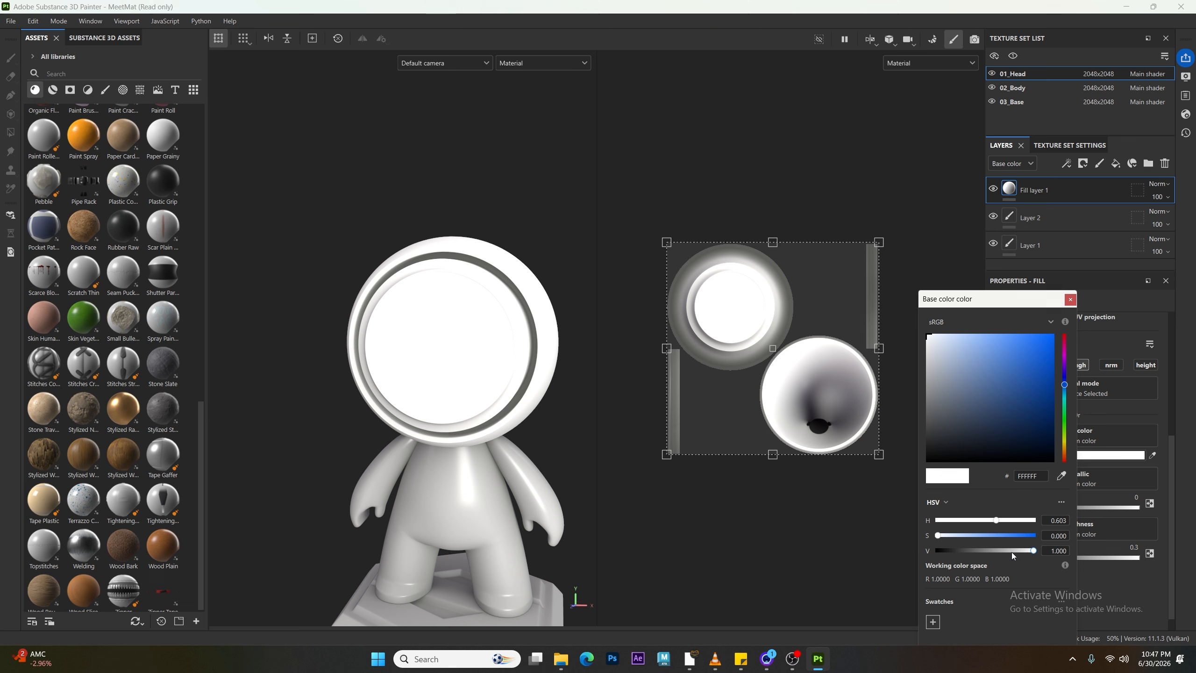
left_click_drag(1011, 550, 996, 551)
left_click_drag(654, 396, 622, 393, "alt")
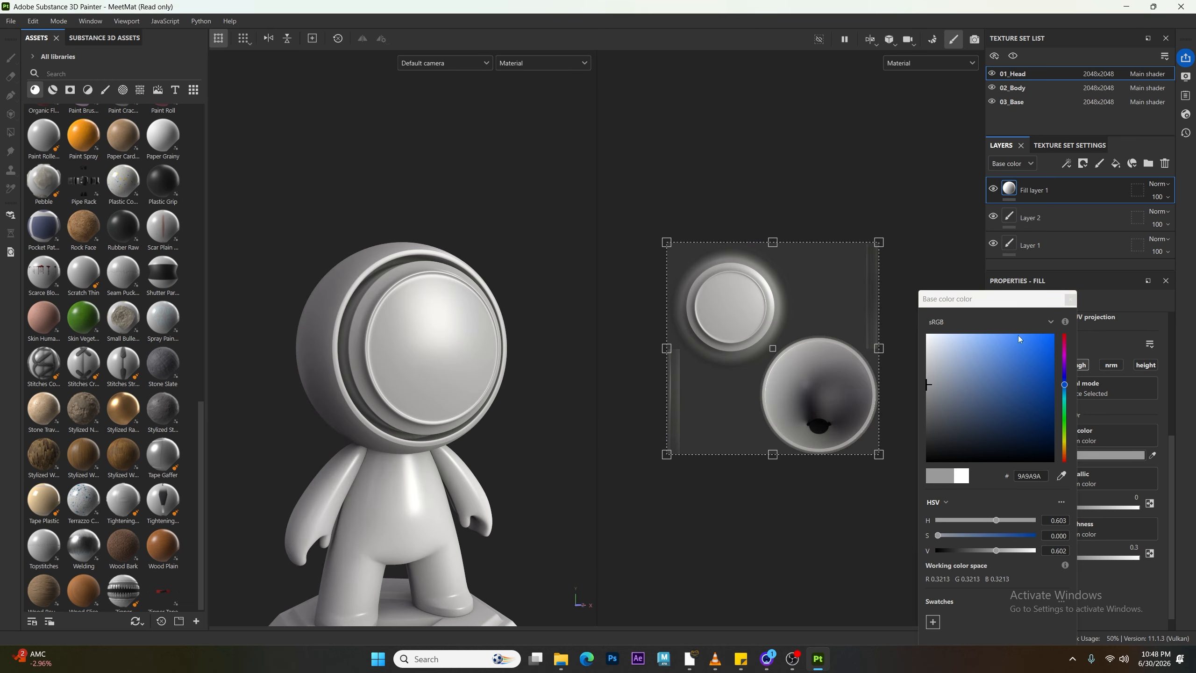
left_click(1070, 299)
left_click_drag(375, 411, 361, 441, "alt")
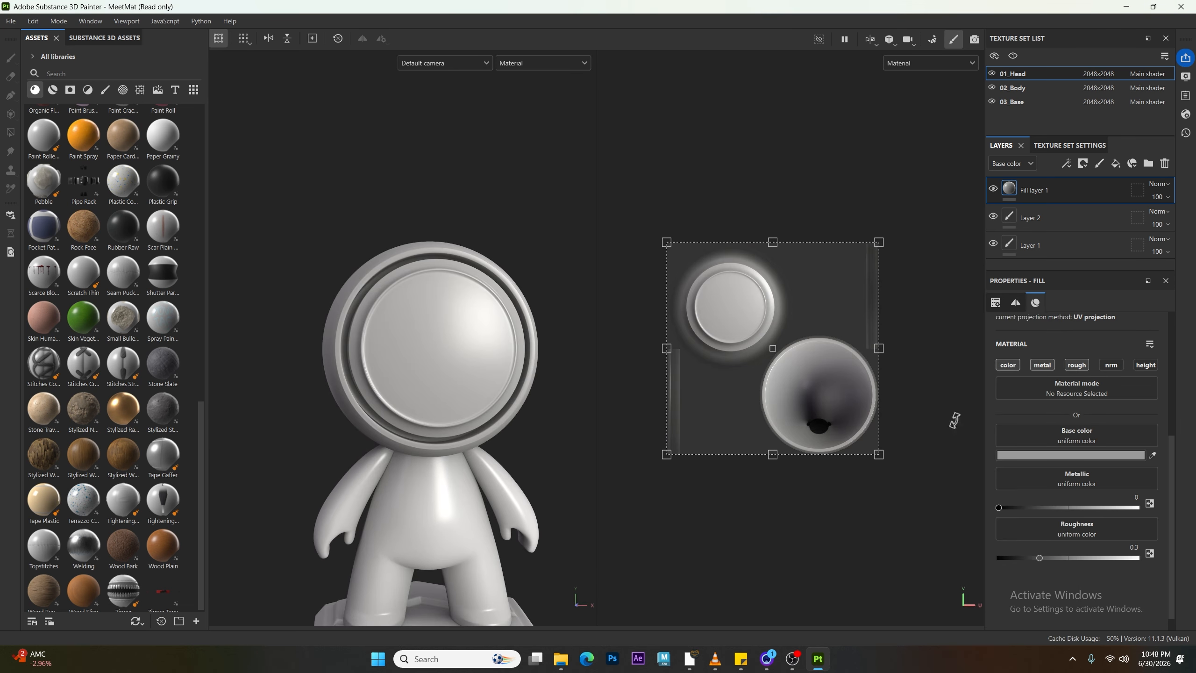
left_click(1110, 366)
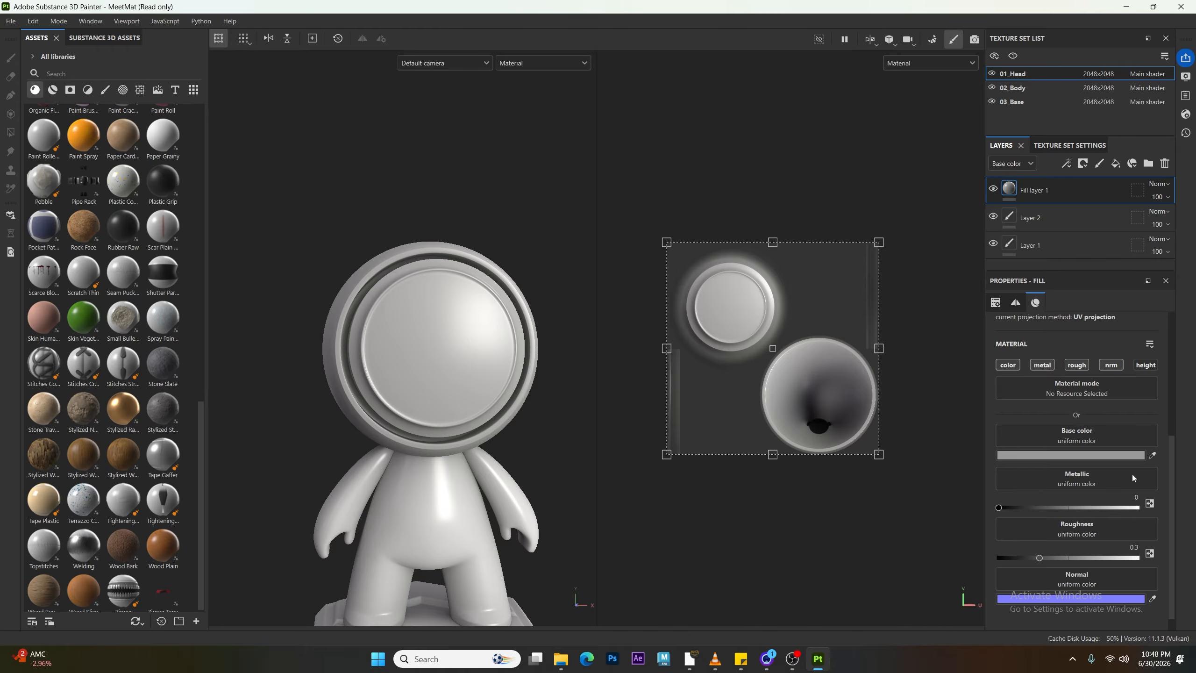
scroll(1059, 583, "down", 1)
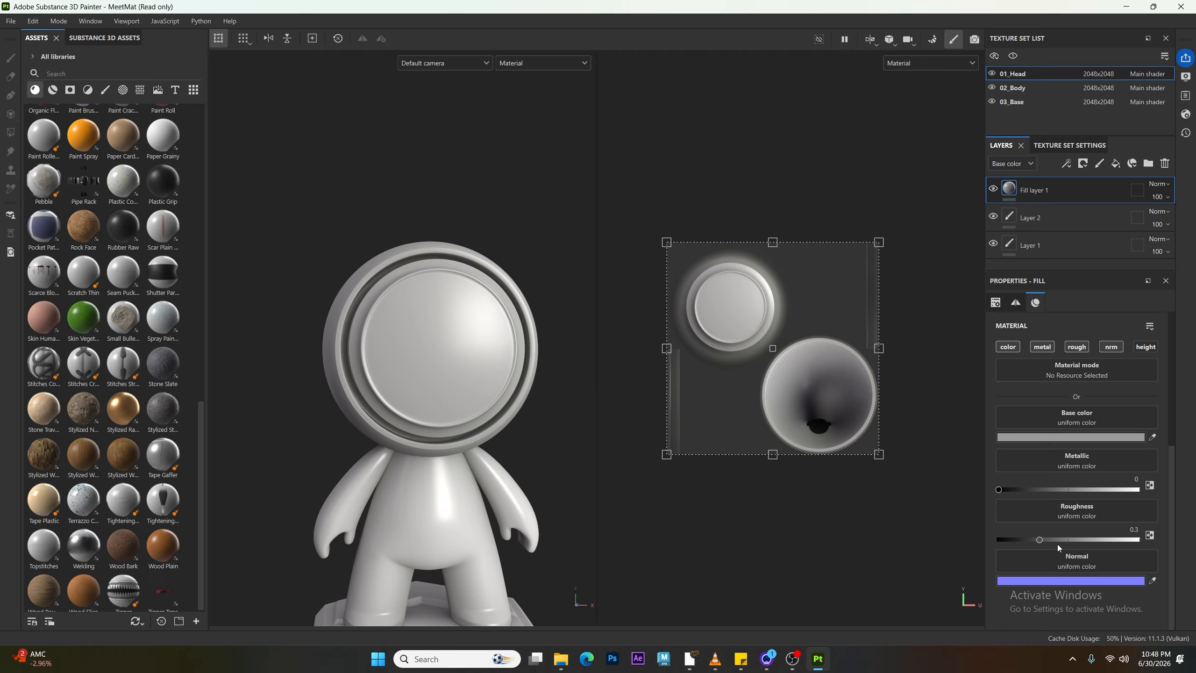
left_click(1110, 348)
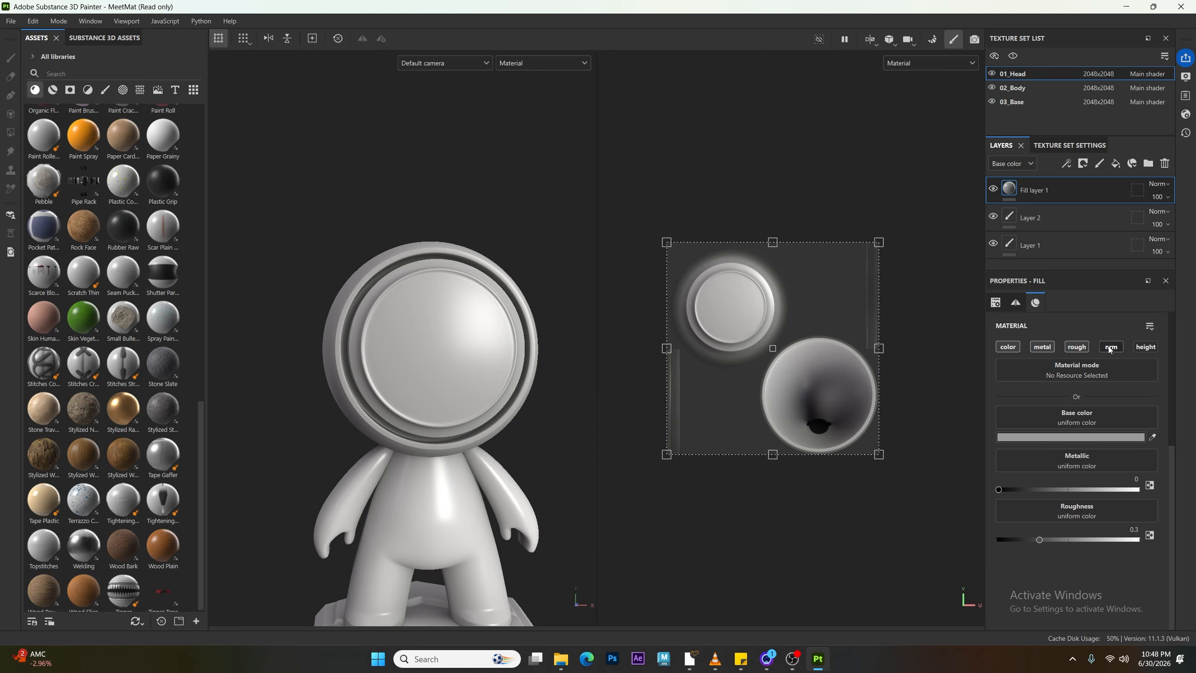
Step: Enable the height channel on the fill layer's material
left_click(1142, 348)
left_click_drag(345, 333, 408, 380, "alt")
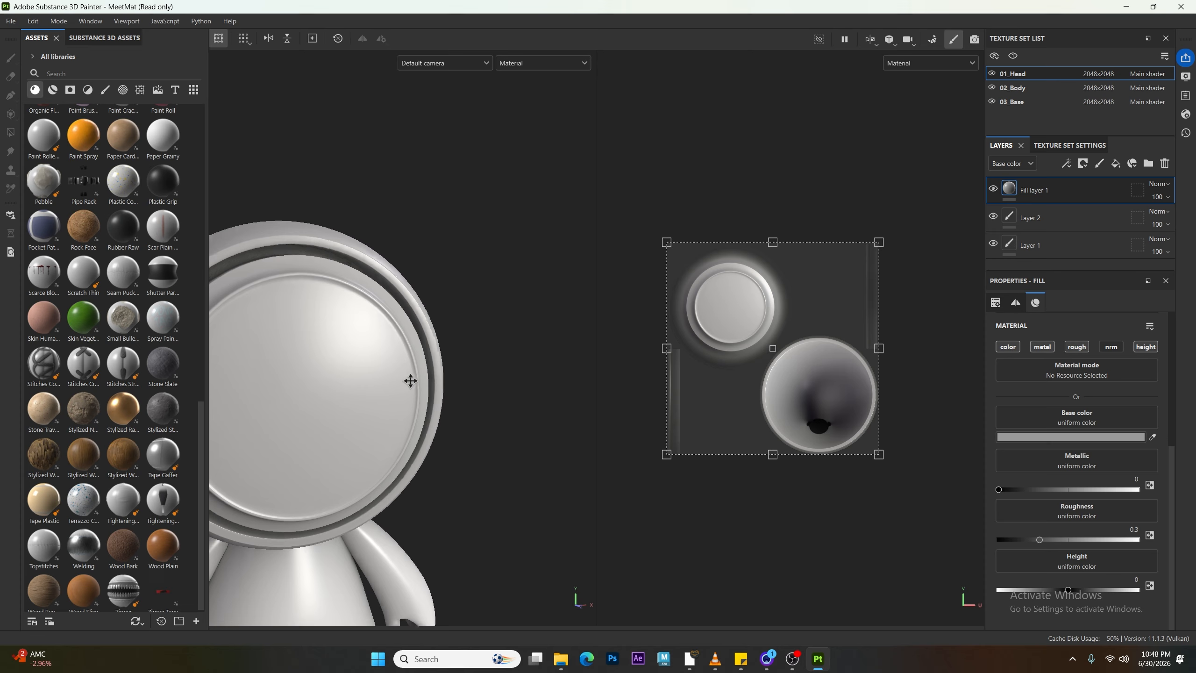
middle_click_drag(408, 379, 376, 380, "alt")
right_click_drag(377, 379, 467, 436, "alt")
left_click_drag(424, 341, 425, 345, "alt")
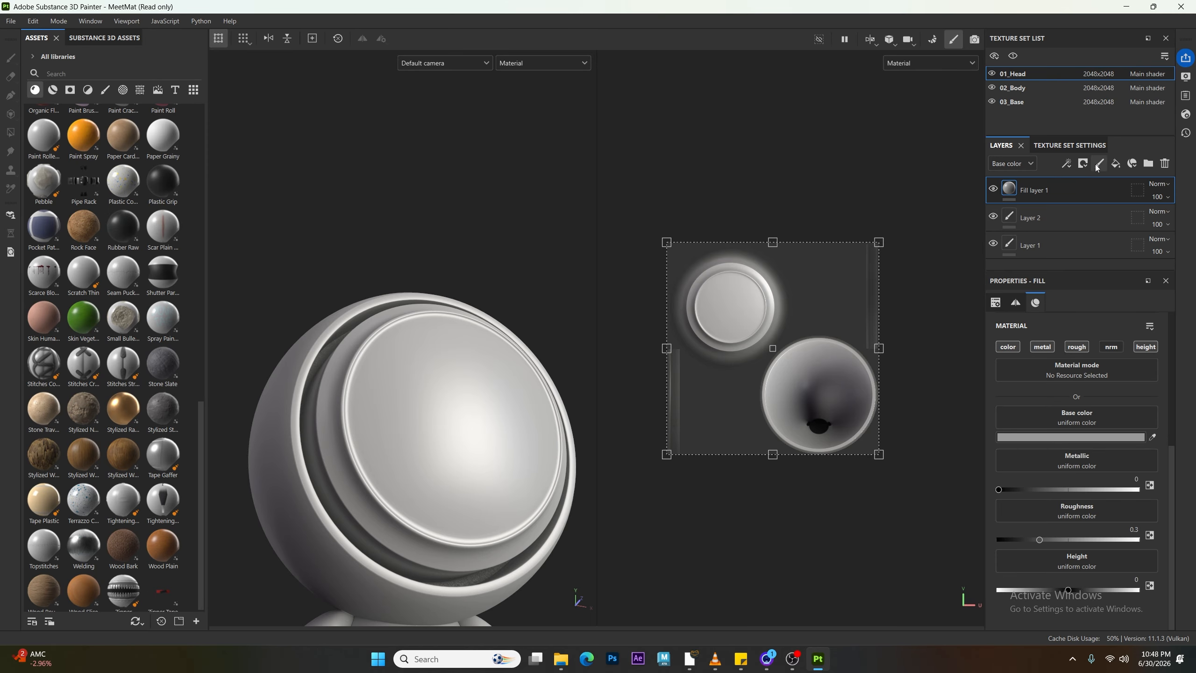
Step: Select Layer 2 and raise the paint brush's height value
left_click(1048, 217)
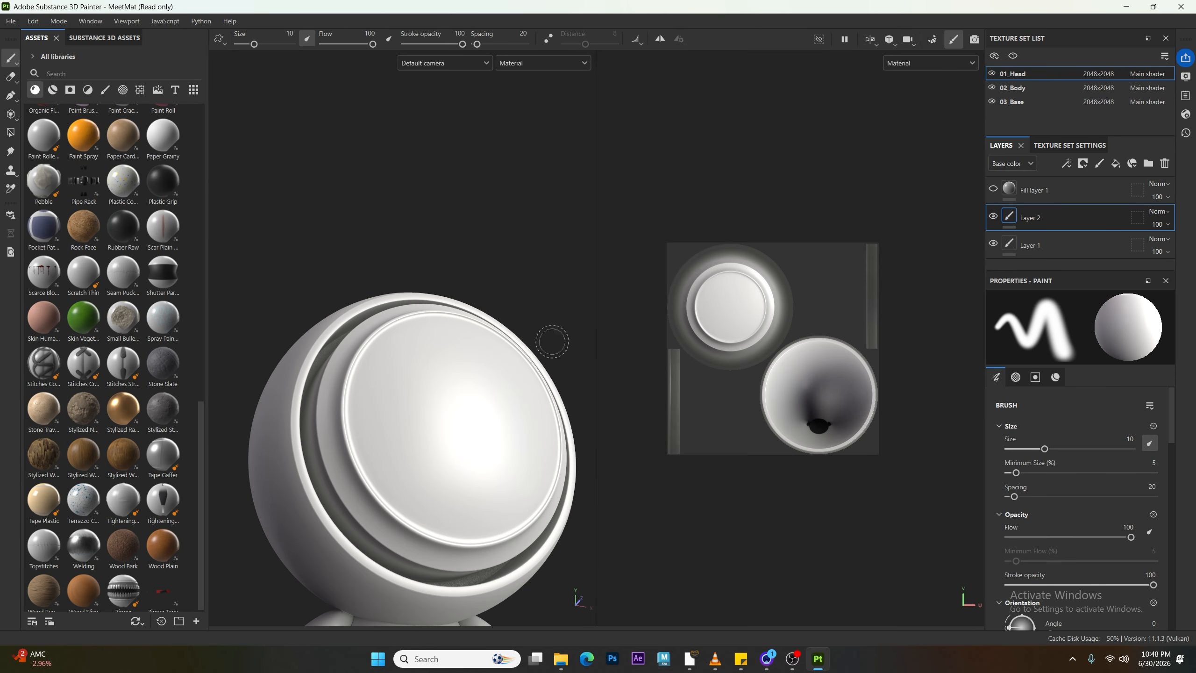
scroll(1029, 452, "down", 8)
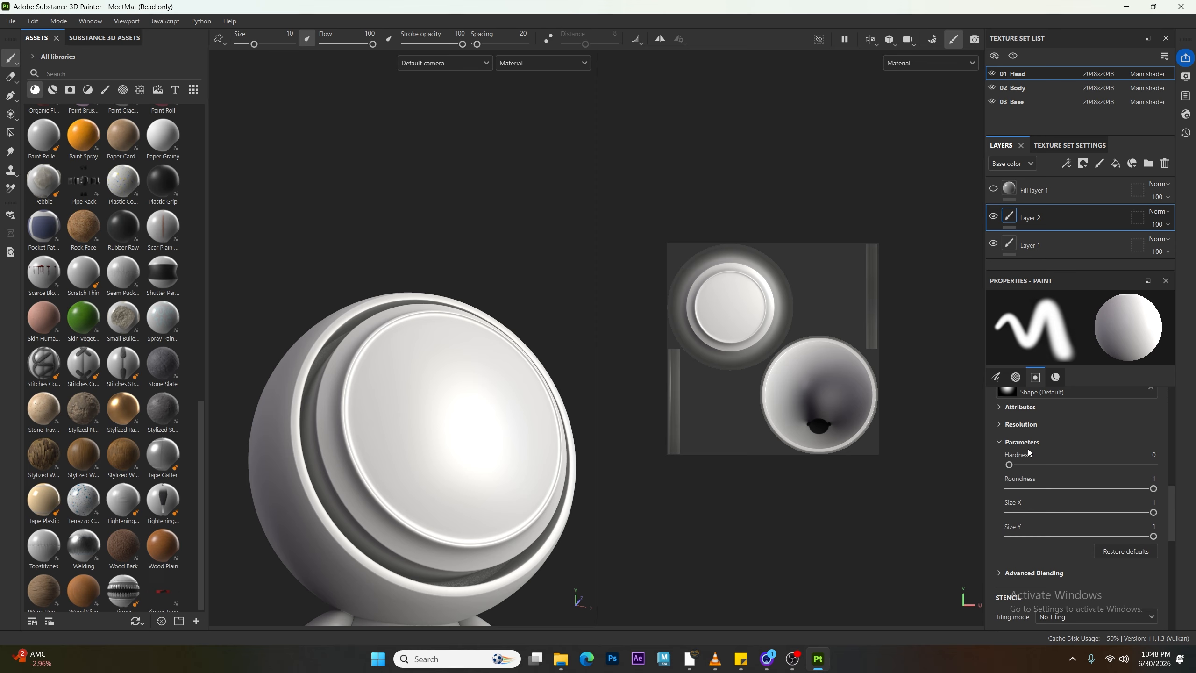
scroll(1029, 454, "down", 6)
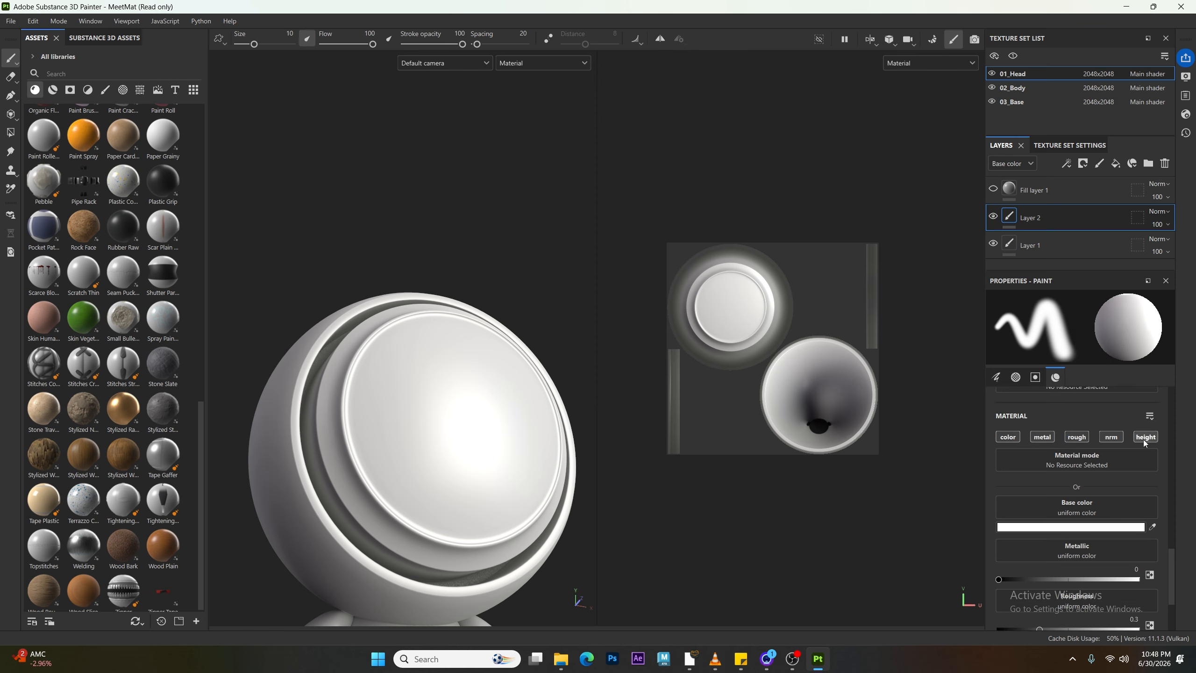
scroll(1130, 438, "down", 3)
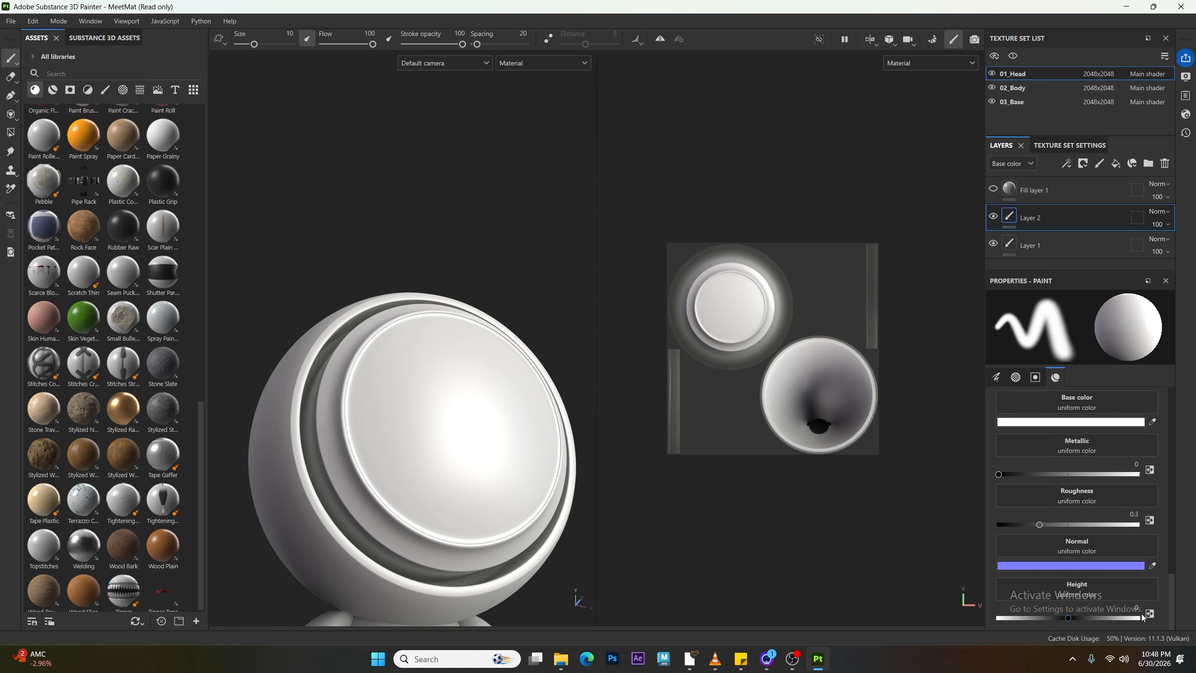
left_click_drag(1071, 619, 1080, 620)
left_click_drag(680, 399, 663, 423, "alt")
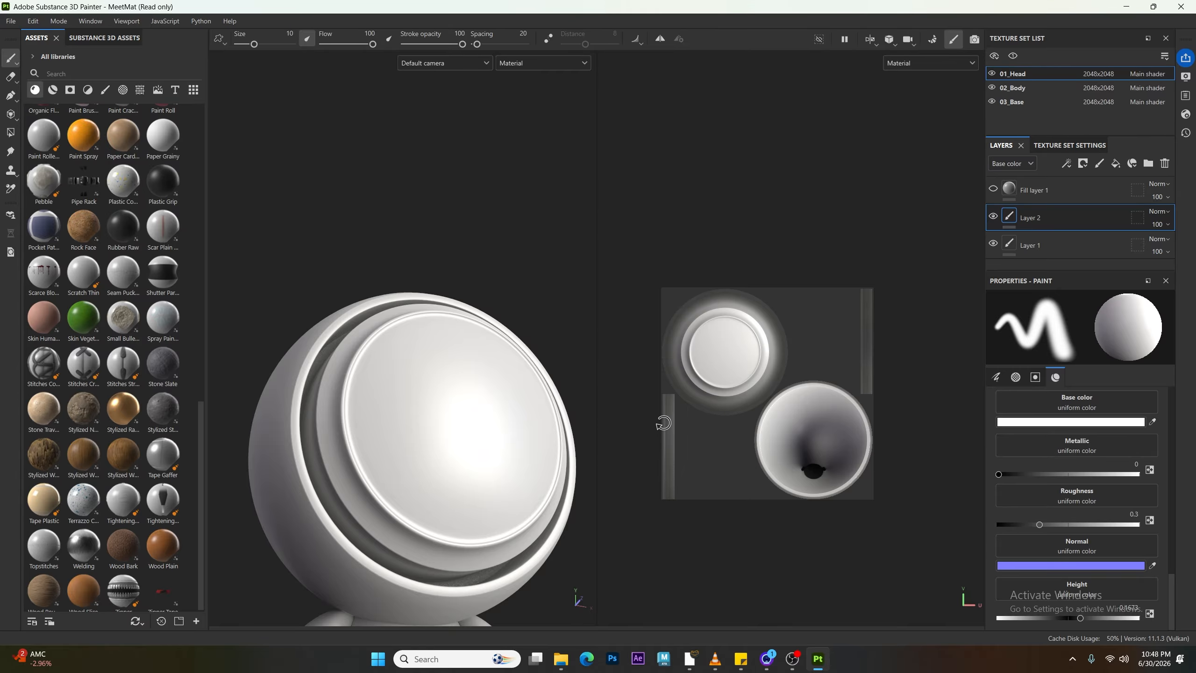
Step: Try a height stroke on the visor and undo it
left_click_drag(459, 369, 383, 394, "alt")
middle_click_drag(446, 395, 395, 340, "alt")
right_click_drag(395, 340, 400, 385, "alt")
left_click_drag(446, 267, 385, 414)
mouse_move(379, 361)
left_mouse_down("alt")
mouse_move(454, 323)
mouse_move(402, 346)
left_mouse_up("alt")
key("ctrl+z")
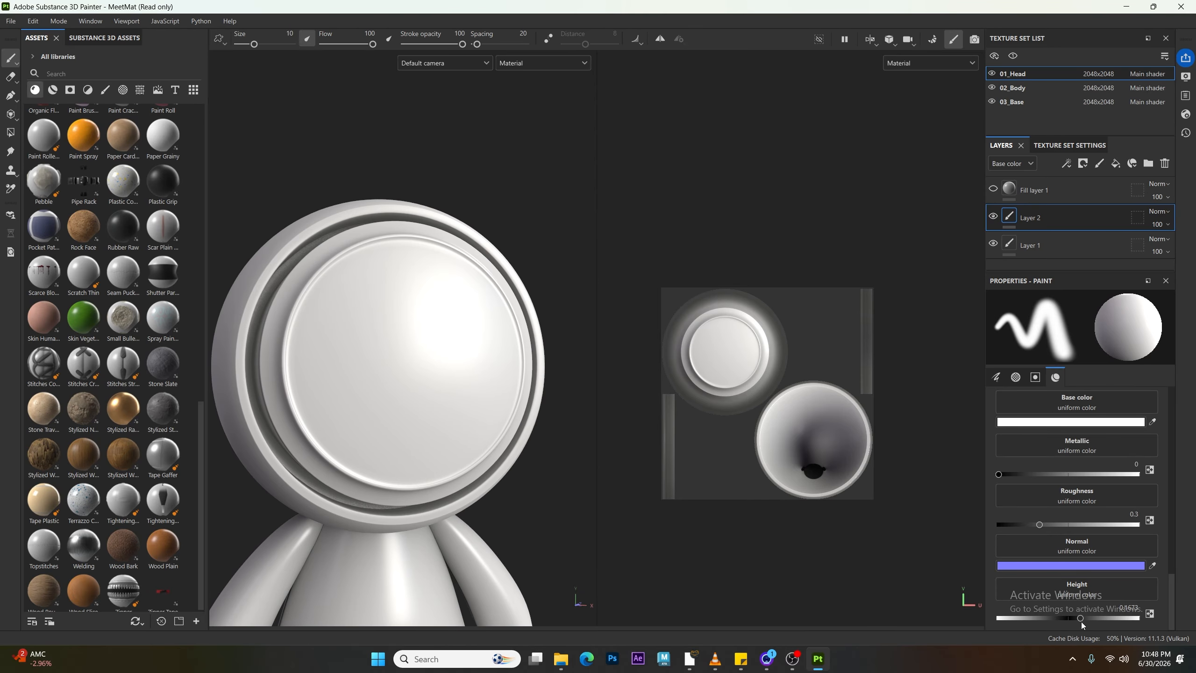
Step: Paint a raised vertical height stroke down the visor on Layer 2
left_click_drag(1125, 623, 1128, 623)
mouse_move(398, 288)
left_mouse_down()
mouse_move(372, 428)
mouse_move(332, 382)
mouse_move(427, 382)
mouse_move(358, 358)
left_mouse_up()
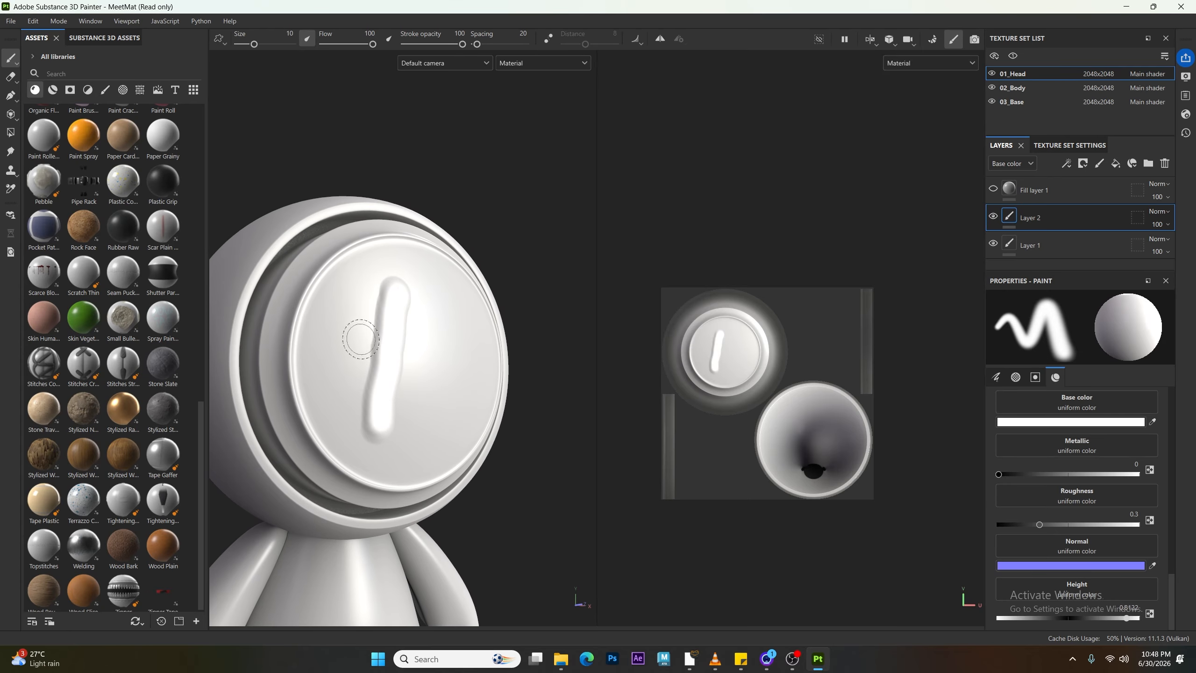
mouse_move(360, 408)
left_mouse_down("alt")
mouse_move(318, 342)
mouse_move(360, 357)
left_mouse_up("alt")
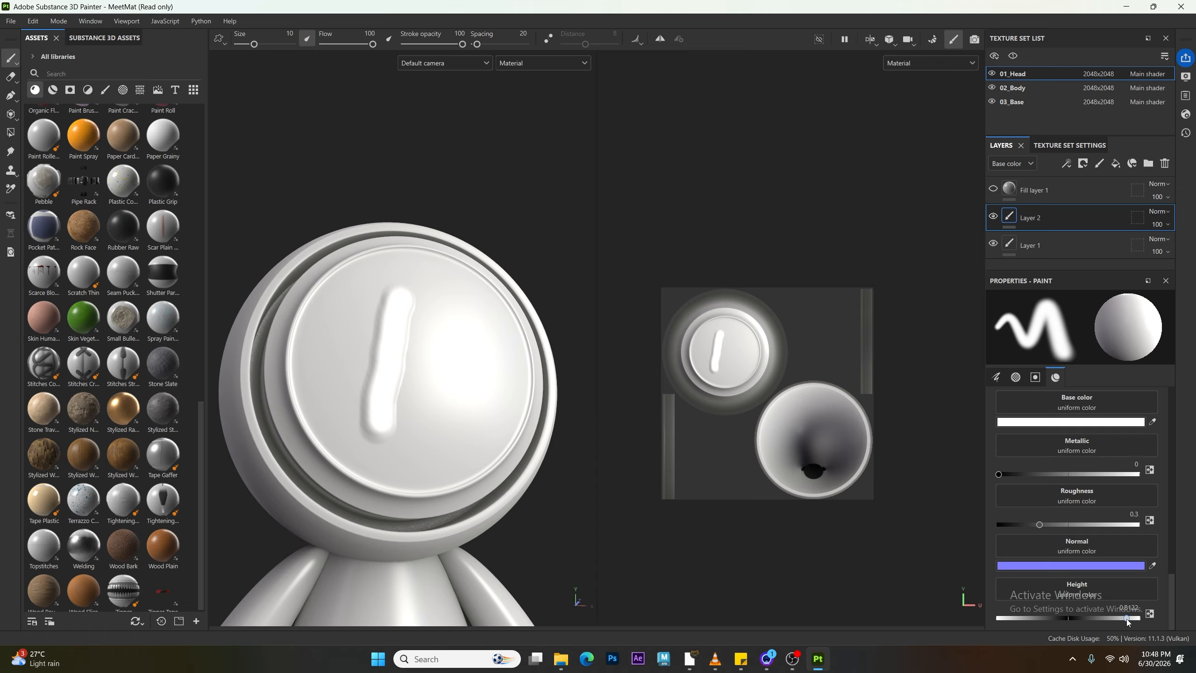
Step: Lower the brush height and paint a second vertical stroke beside the first on the visor
left_click_drag(1055, 623, 1025, 622)
mouse_move(474, 313)
left_mouse_down()
mouse_move(426, 440)
mouse_move(468, 423)
mouse_move(419, 434)
mouse_move(546, 374)
left_mouse_up()
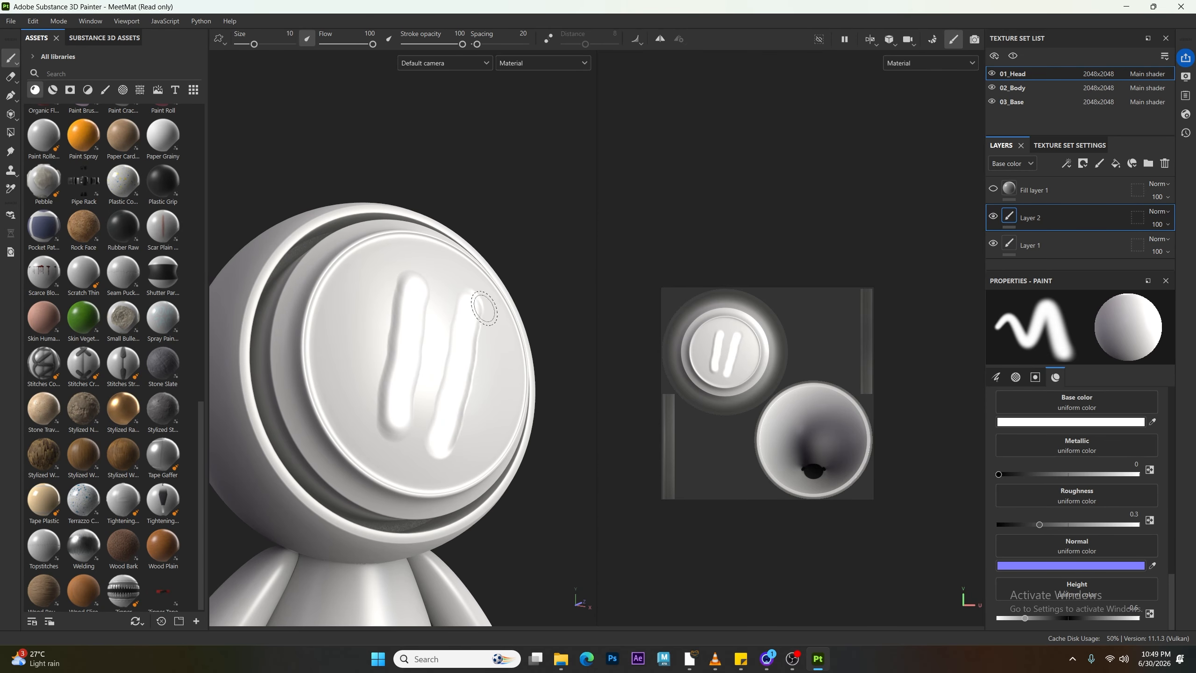
mouse_move(484, 394)
left_mouse_down("alt")
mouse_move(477, 409)
mouse_move(446, 398)
mouse_move(347, 406)
mouse_move(398, 400)
left_mouse_up("alt")
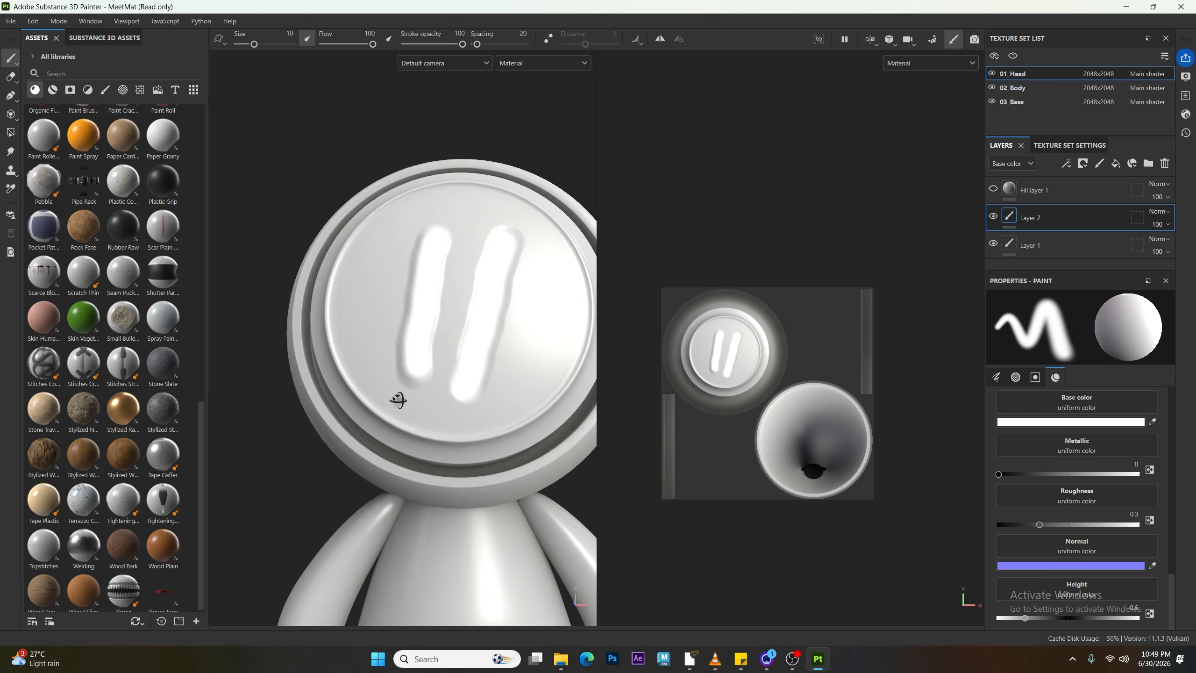
Step: Toggle Layer 2's visibility to compare the visor with and without the strokes
left_click(993, 217)
left_click(993, 216)
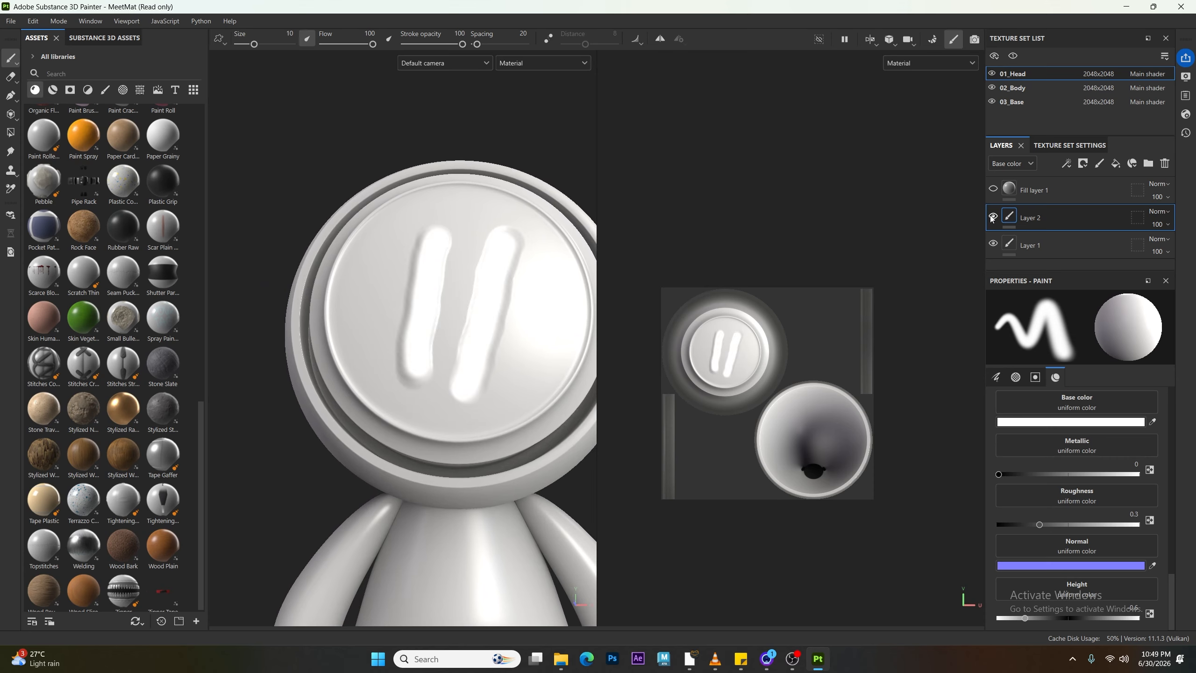
left_click_drag(497, 315, 494, 392, "alt")
scroll(482, 308, "up", 2)
left_click(993, 217)
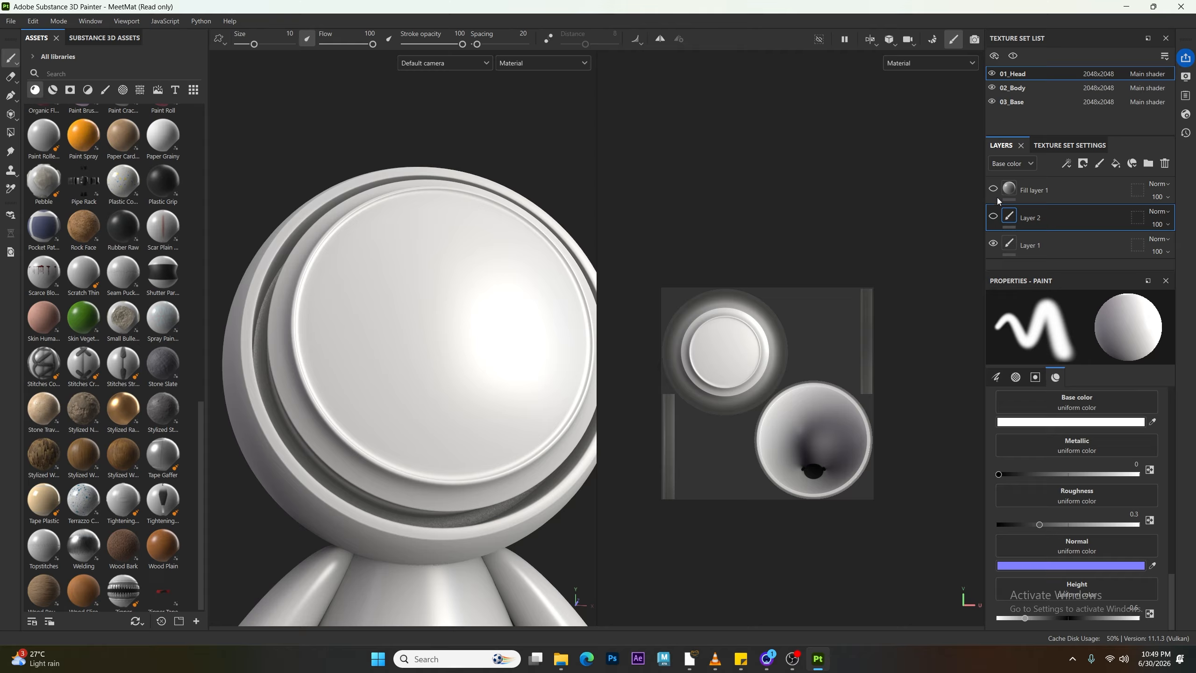
Step: Delete the paint layers Layer 2 and Layer 1 from the layer stack
left_click(1034, 191)
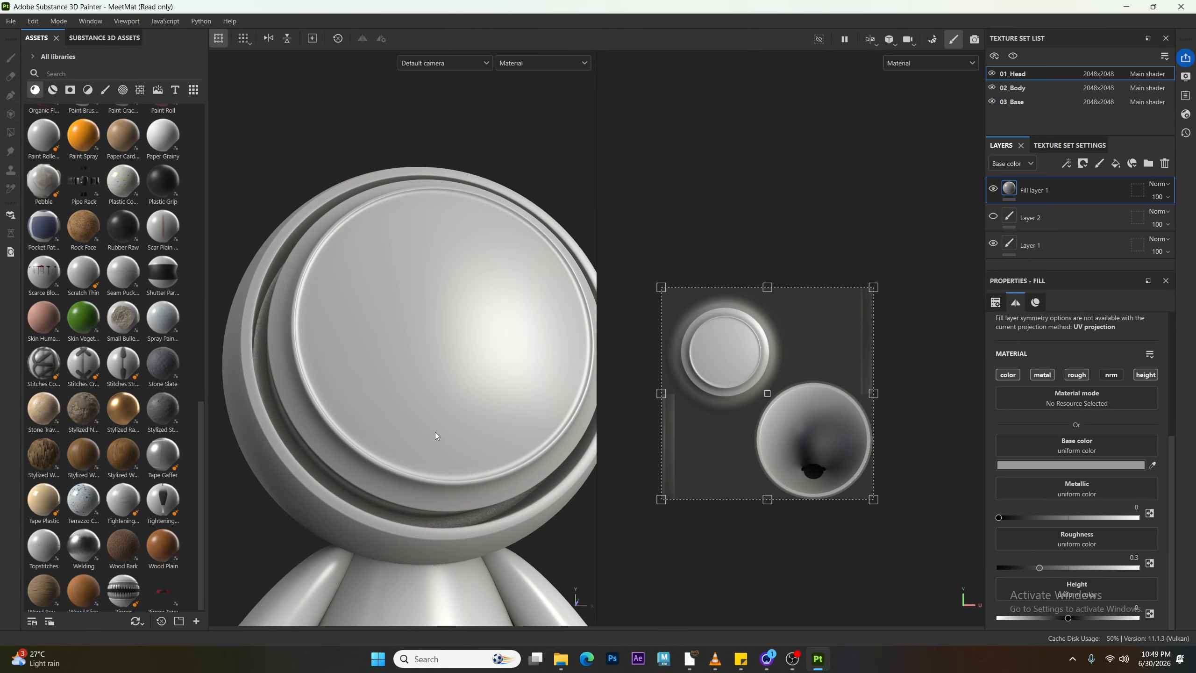
scroll(435, 432, "down", 3)
left_click_drag(408, 396, 549, 403, "alt")
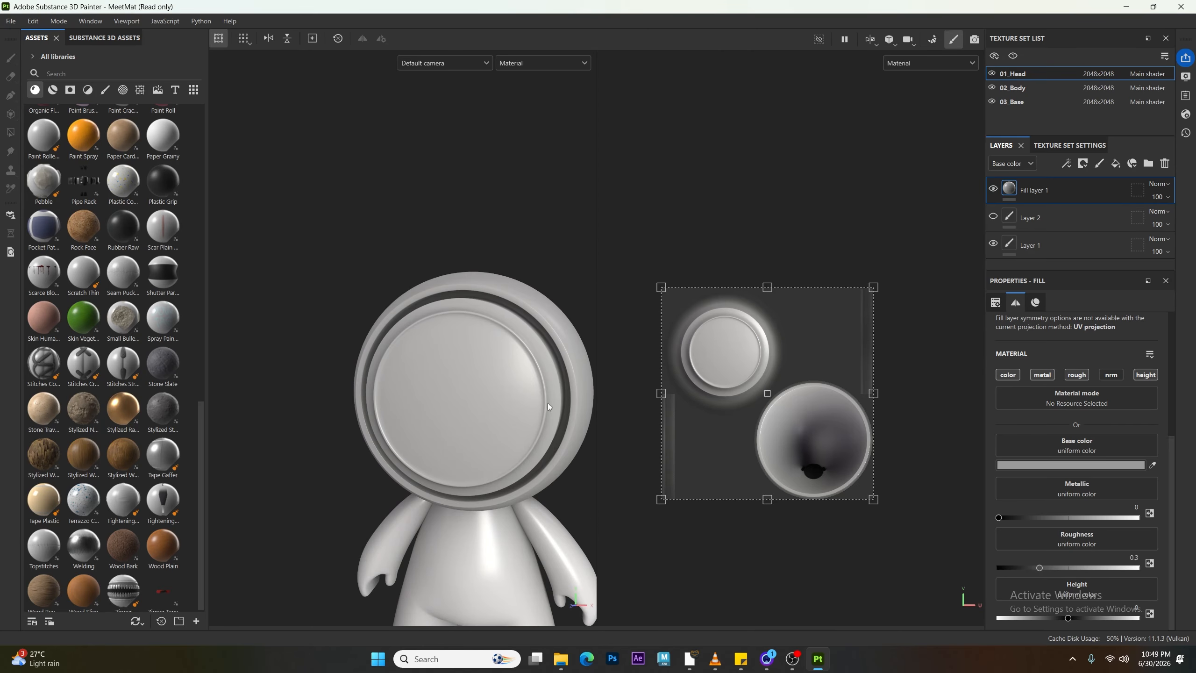
left_click(1029, 223)
left_click(1036, 247, "shift")
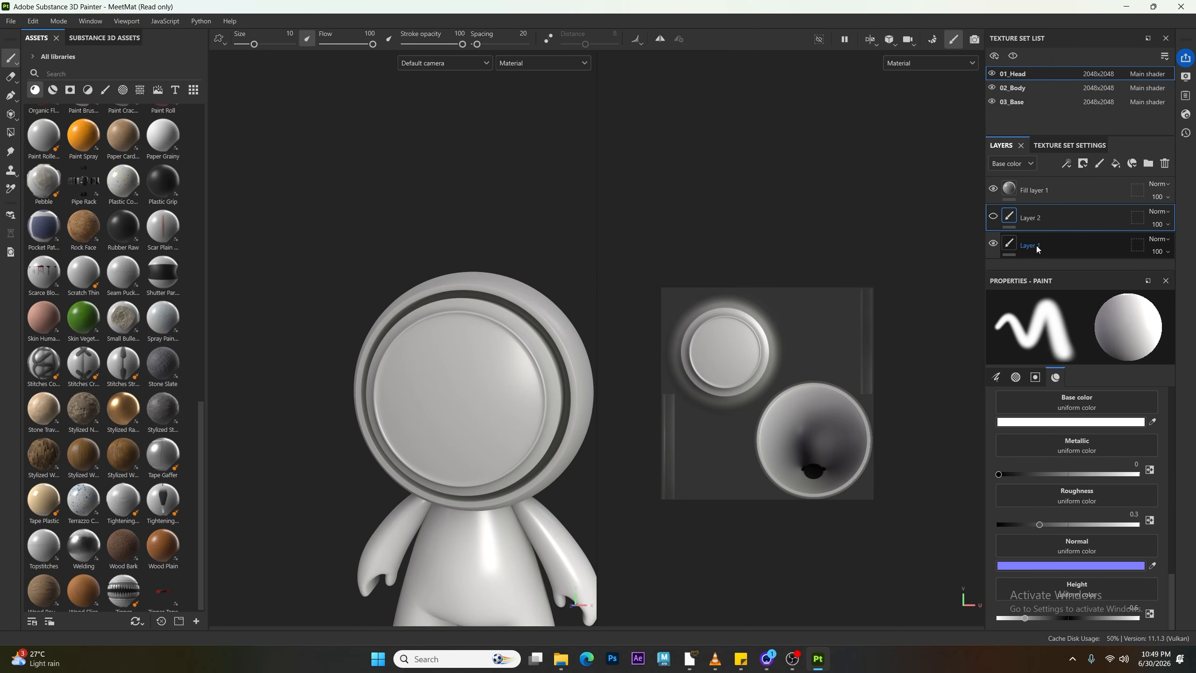
left_click(1163, 164)
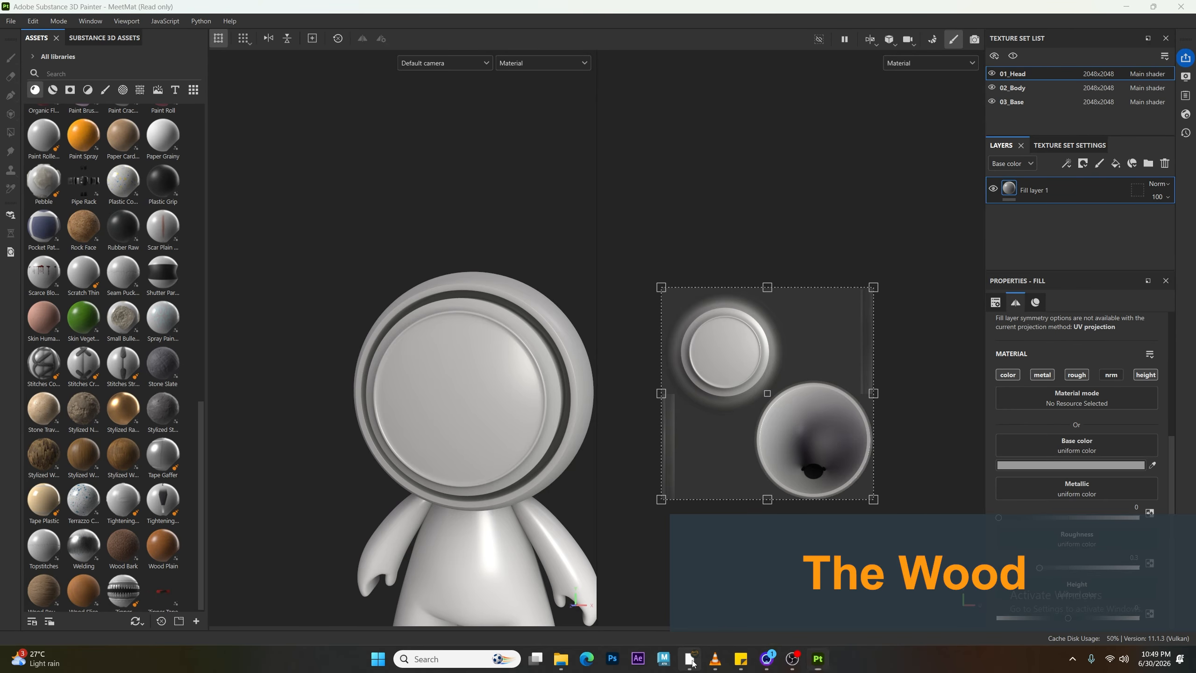
Step: Switch to the browser and open a brown wood texture image from the wood search results on Magnific
left_click(690, 659)
double_click(986, 100)
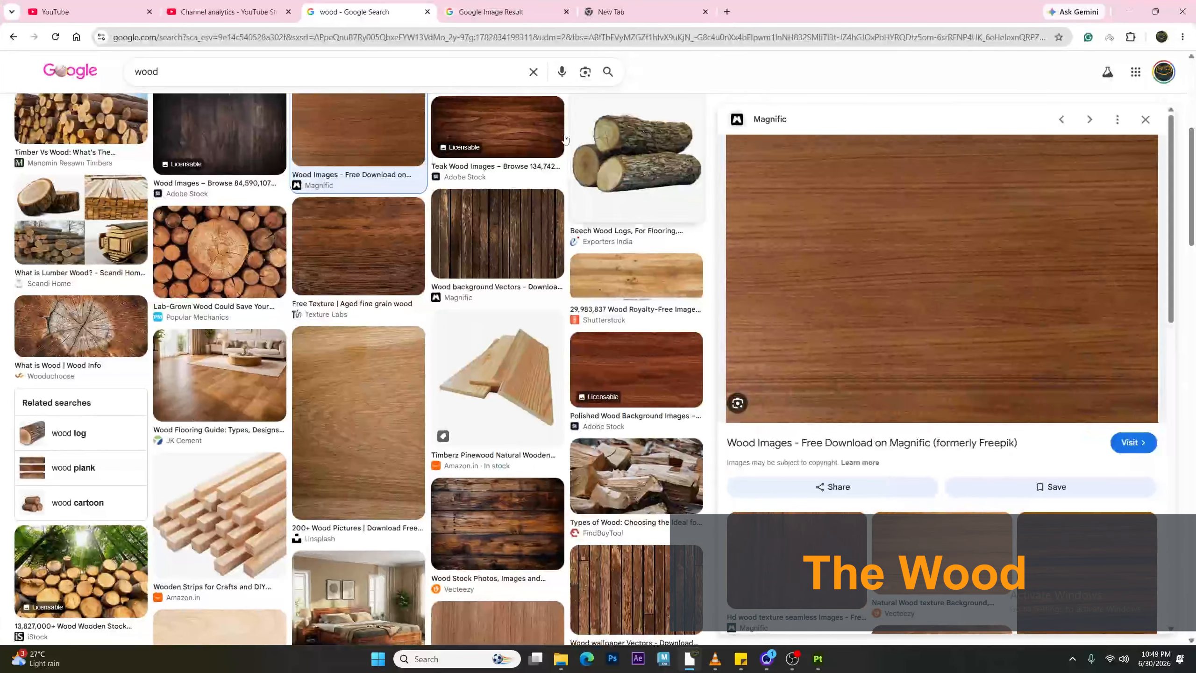
left_click(924, 559)
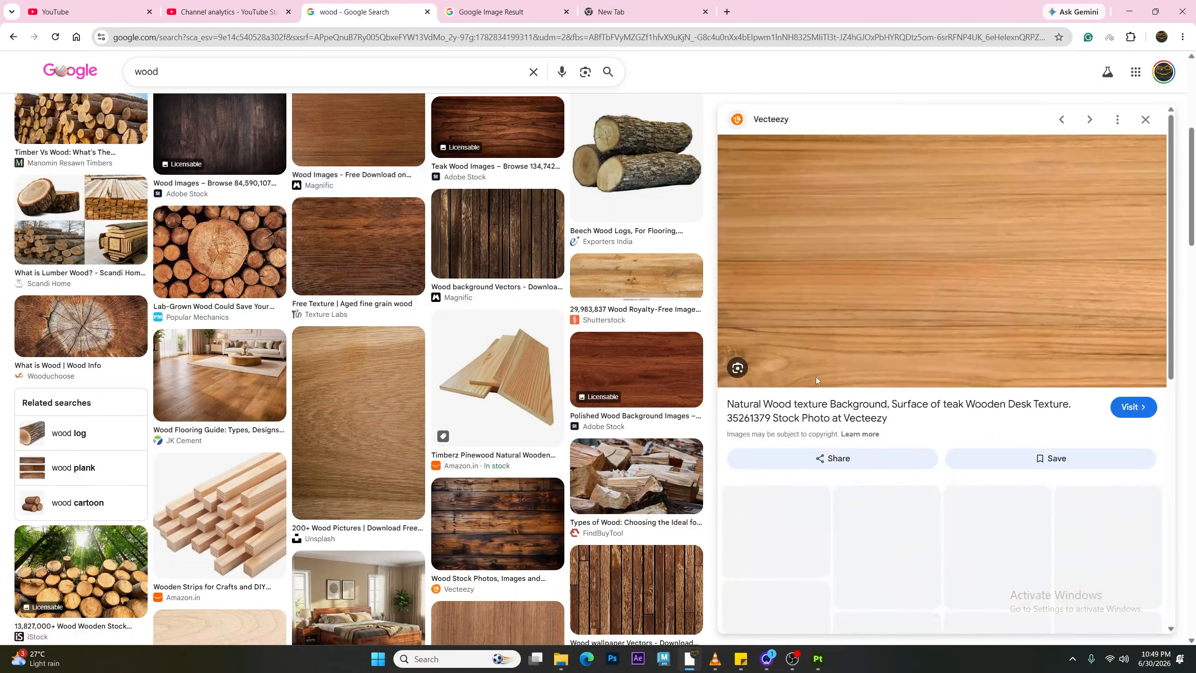
left_click(859, 262)
left_click(567, 13)
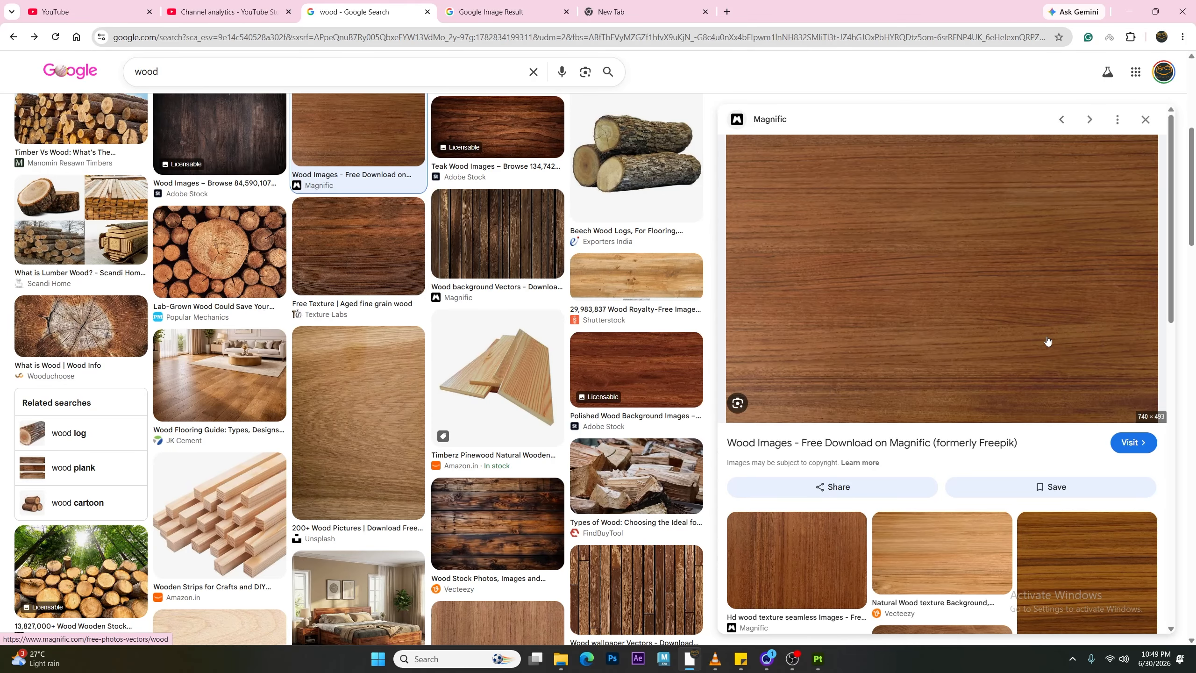
left_click(869, 278)
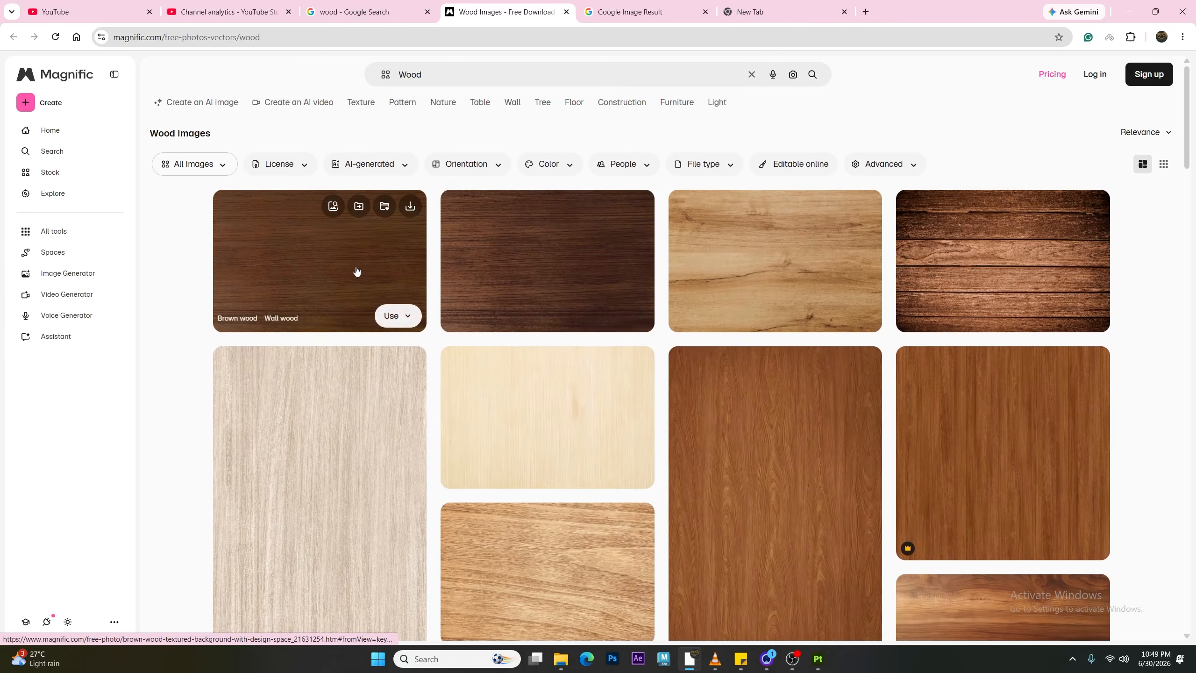
left_click(357, 277)
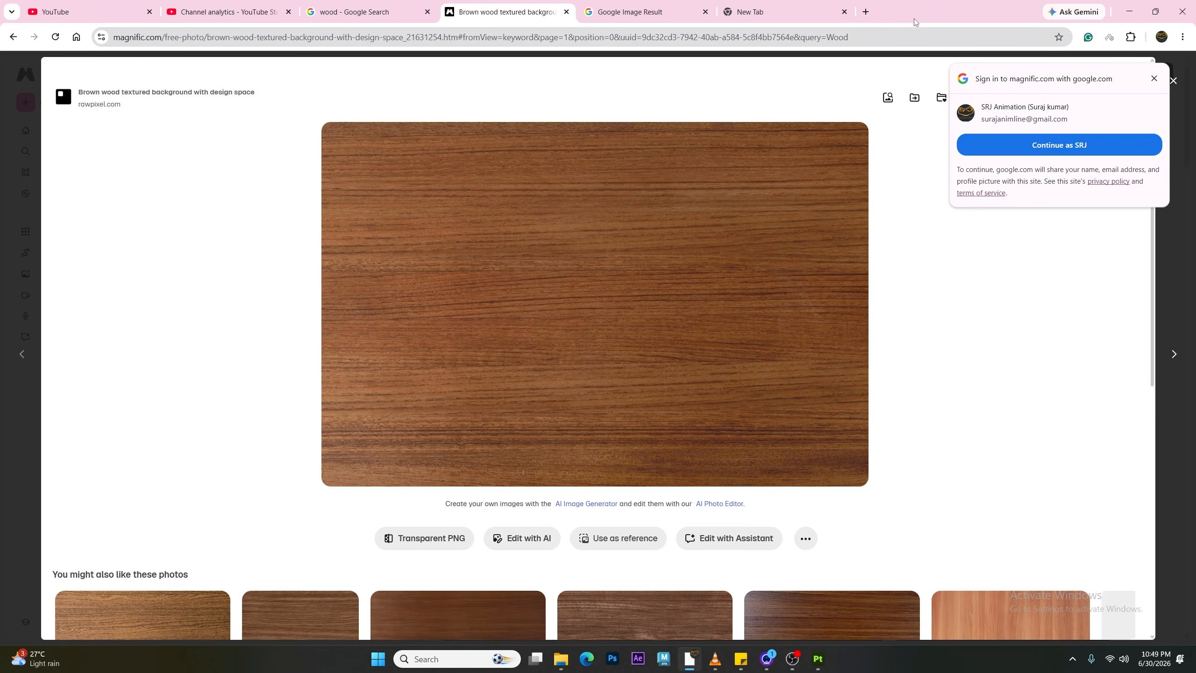
Step: Dismiss the sign-in popup and arrange the browser and painter windows side by side
mouse_move(914, 19)
left_mouse_down()
mouse_move(1028, 67)
mouse_move(1043, 33)
left_mouse_up()
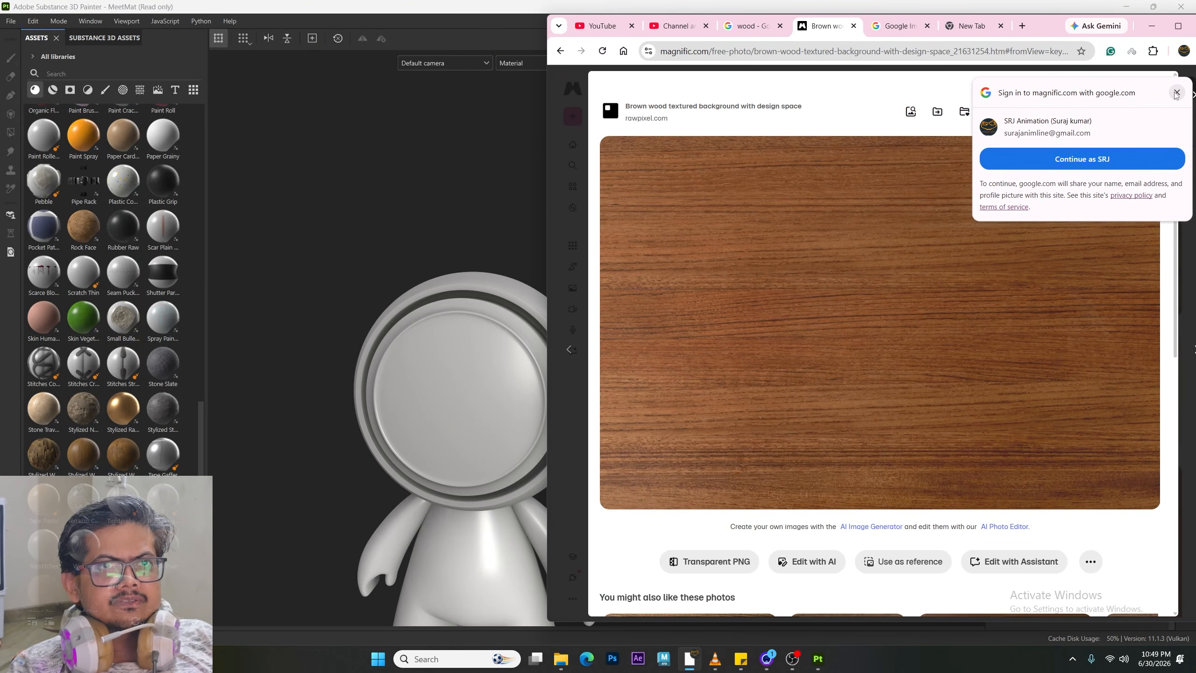
left_click(1177, 92)
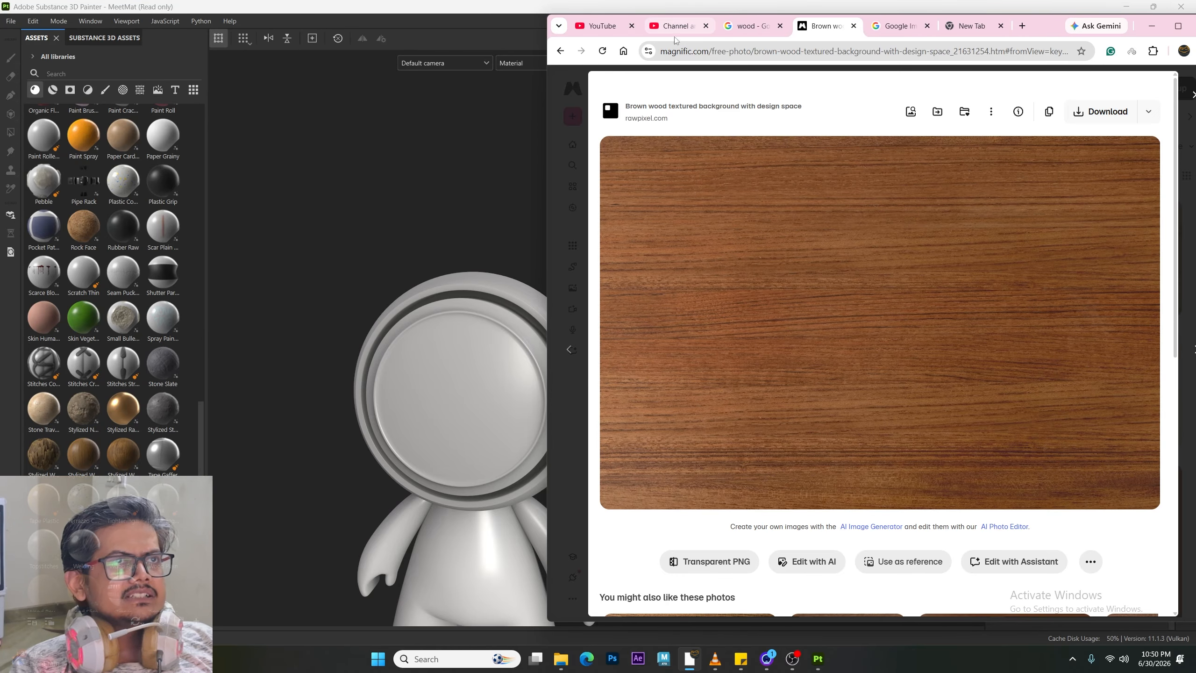
double_click(473, 6)
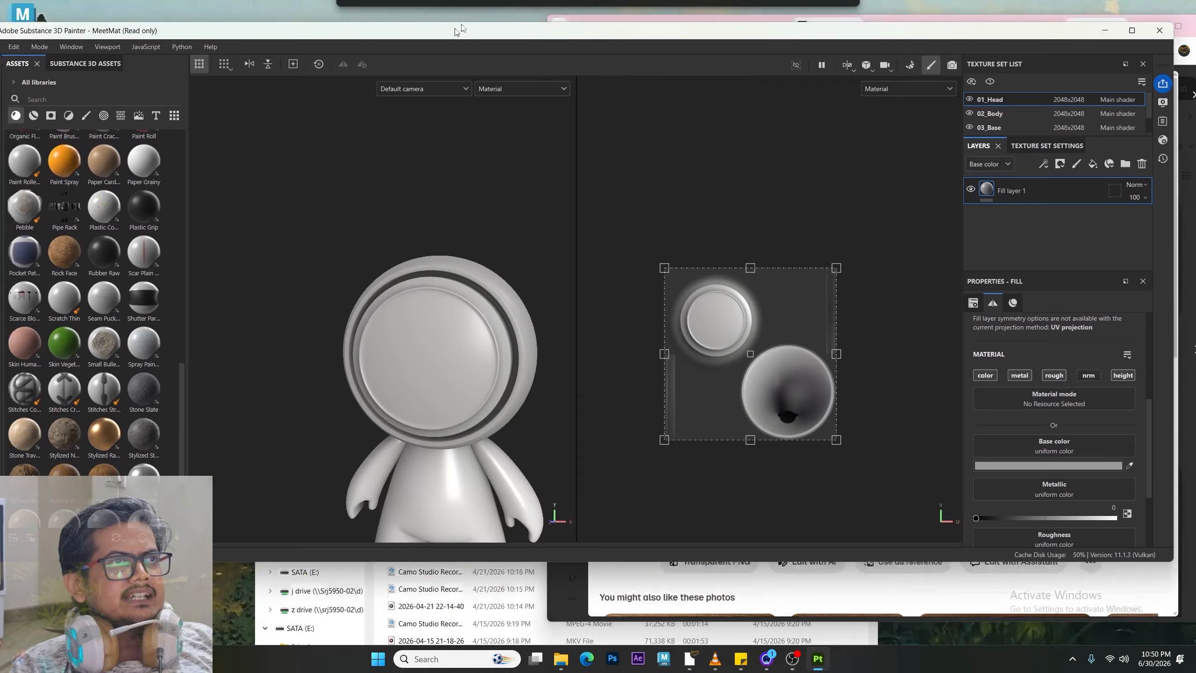
mouse_move(1165, 557)
left_mouse_down()
mouse_move(1038, 669)
mouse_move(998, 671)
left_mouse_up()
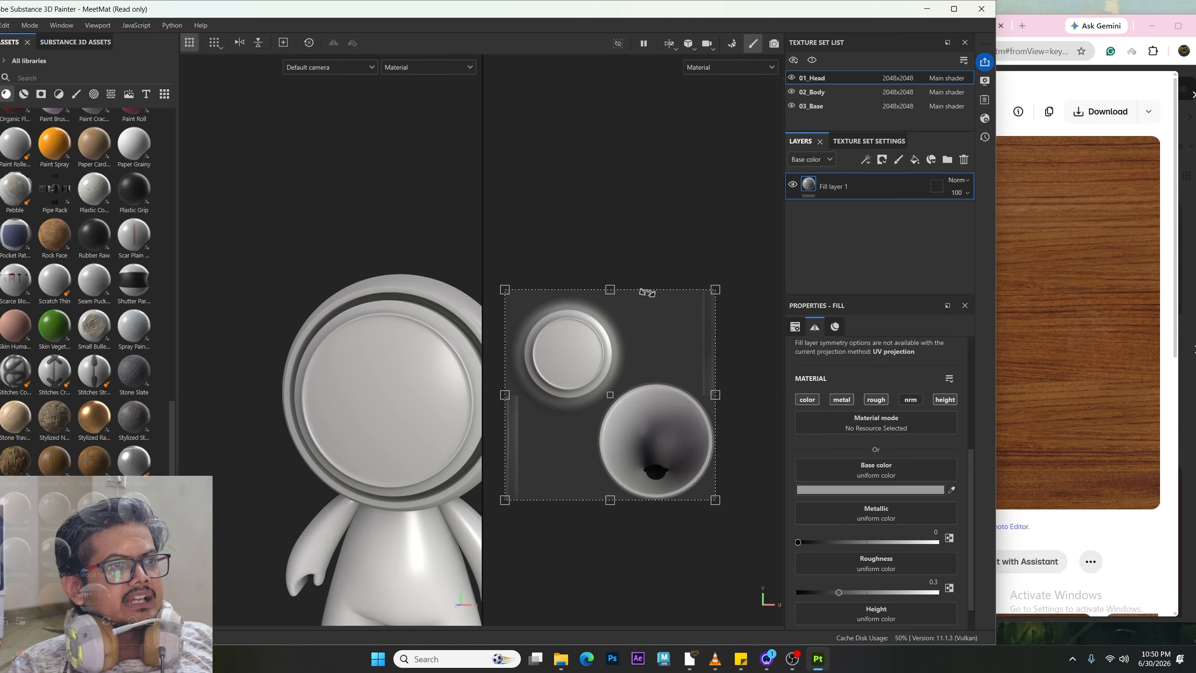
Step: Pan the UV view and orbit around the head to view it from the side
middle_click_drag(551, 248, 622, 176)
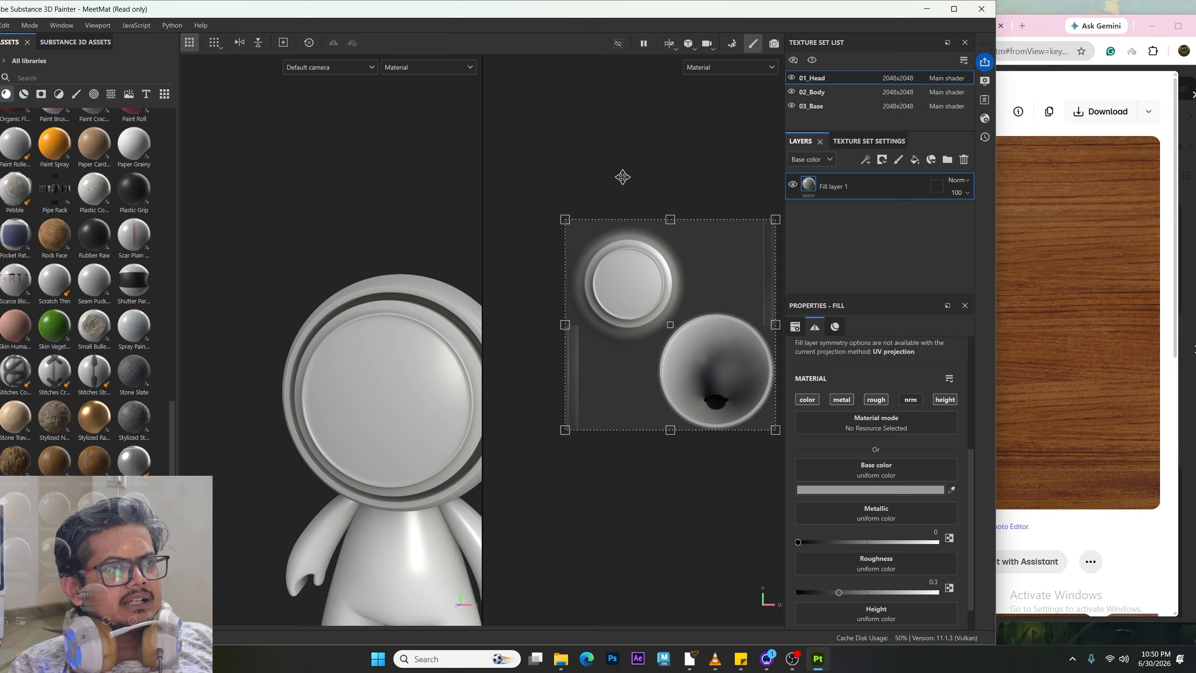
middle_click_drag(366, 354, 367, 306)
left_click_drag(366, 305, 342, 342, "alt")
middle_click_drag(367, 326, 405, 304, "alt")
left_click_drag(405, 303, 345, 363, "alt")
middle_click_drag(362, 330, 357, 340, "alt")
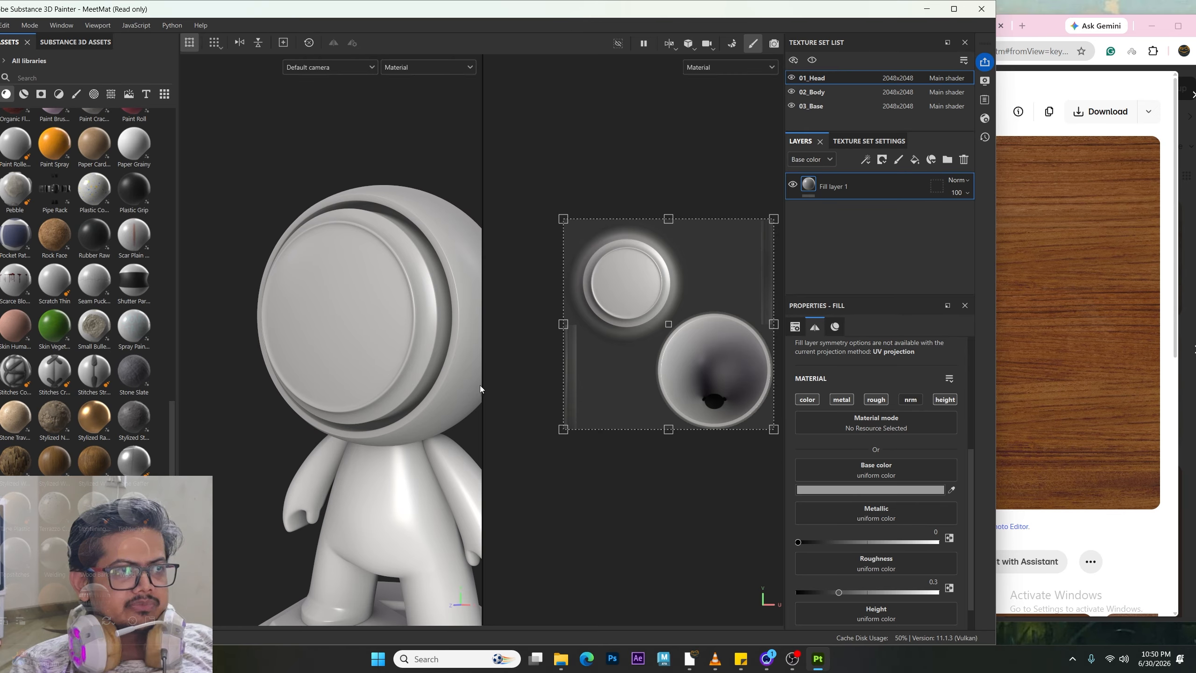
left_click_drag(370, 355, 360, 353, "alt")
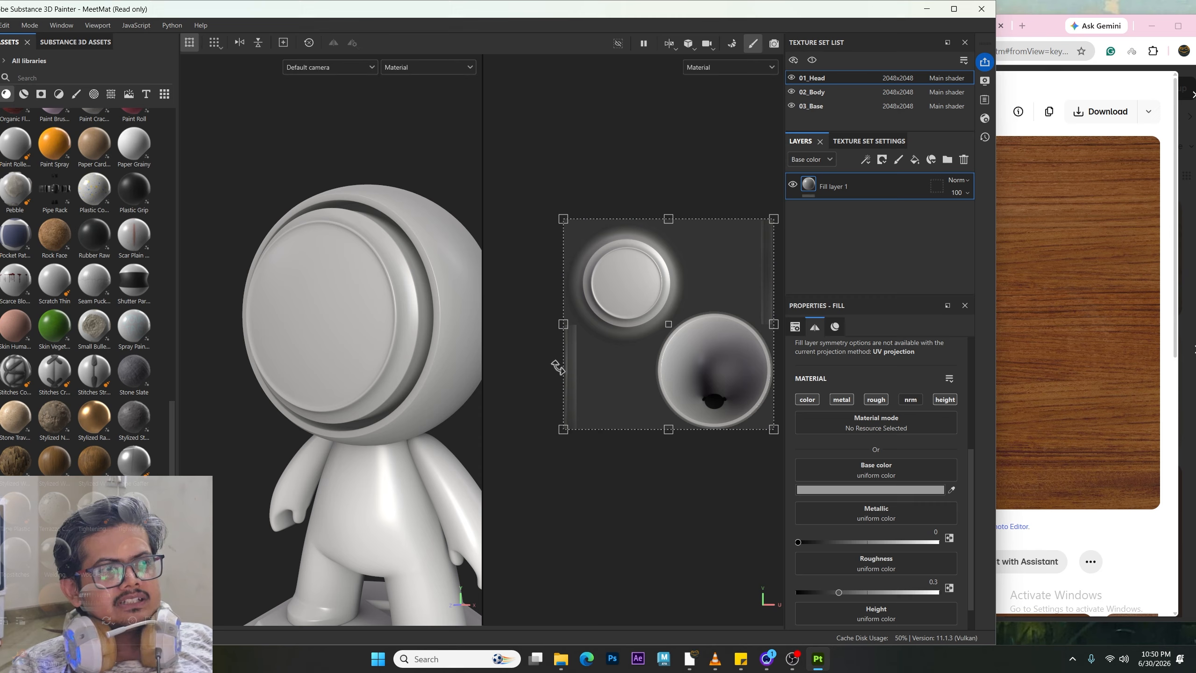
Step: Switch the viewport between the 3D-only view and the split 3D/2D view
key("F2")
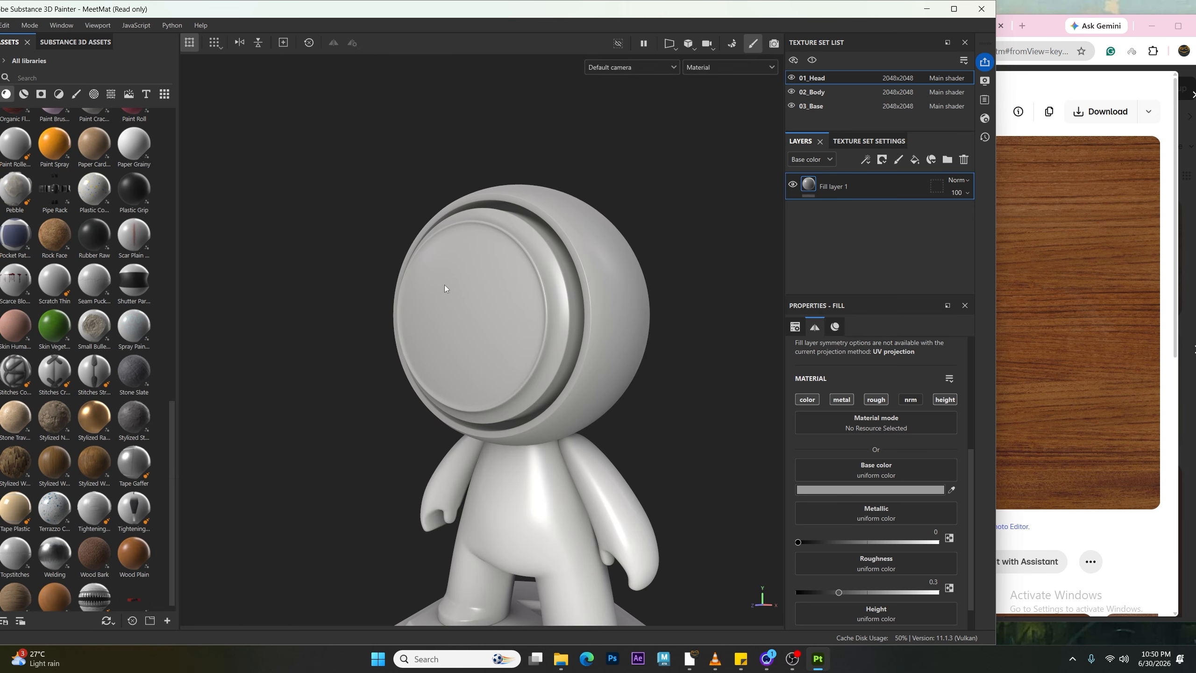
key("F1")
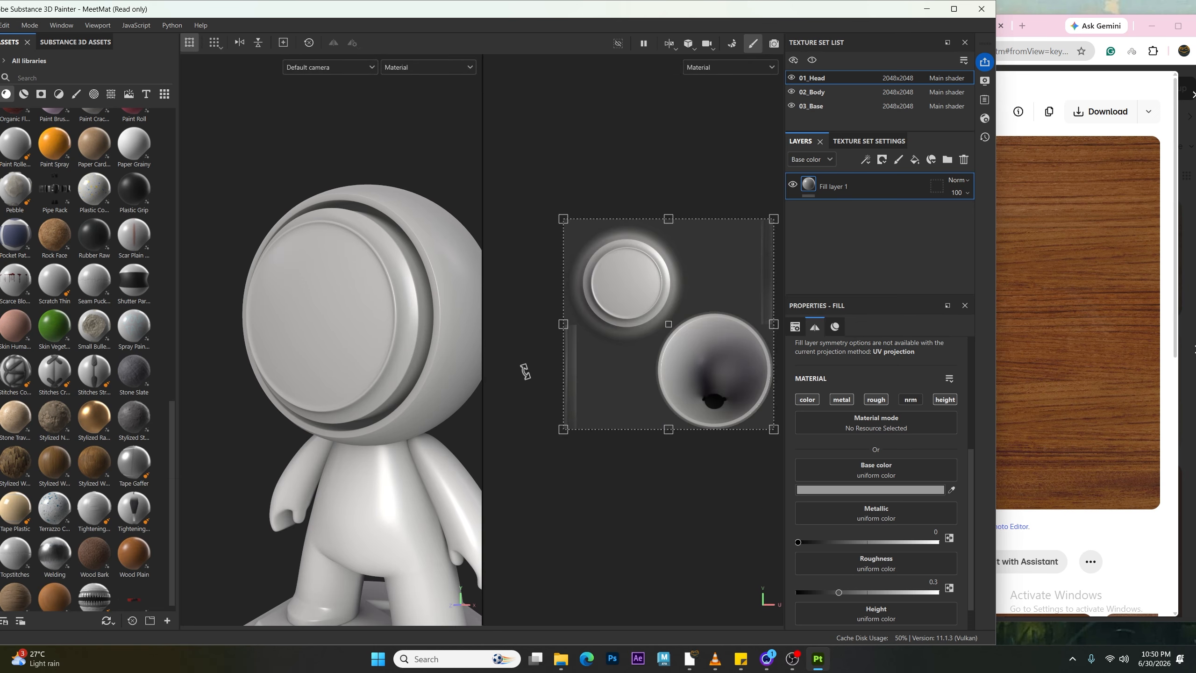
key("F2")
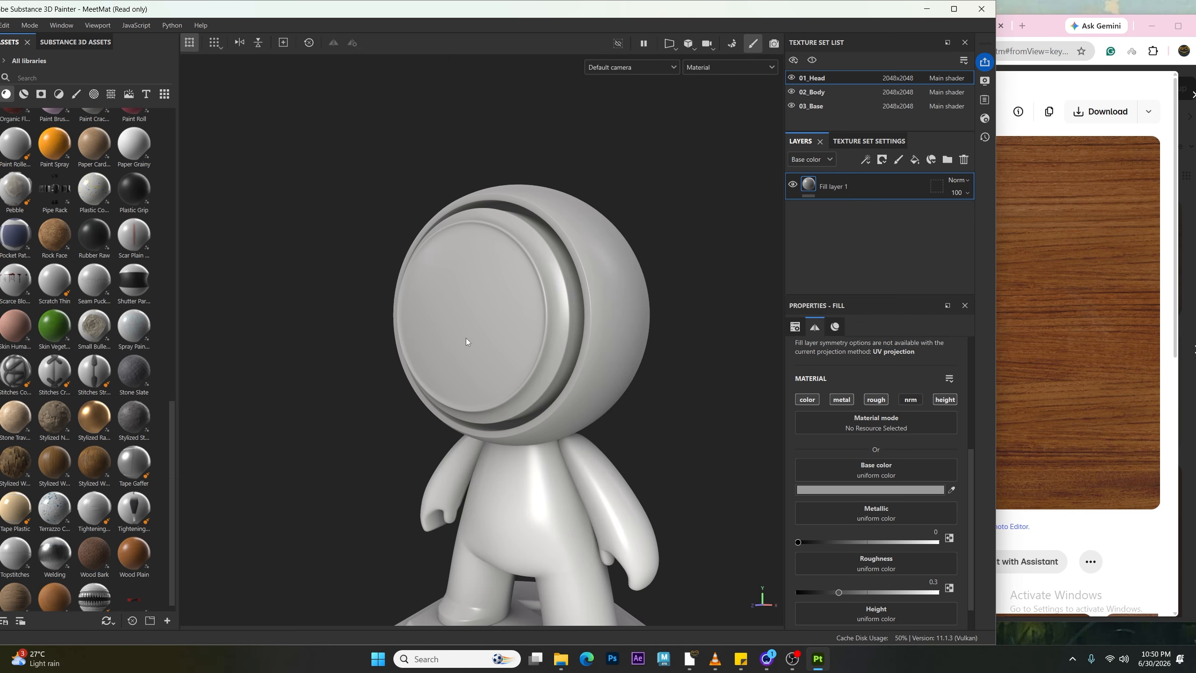
key("F1")
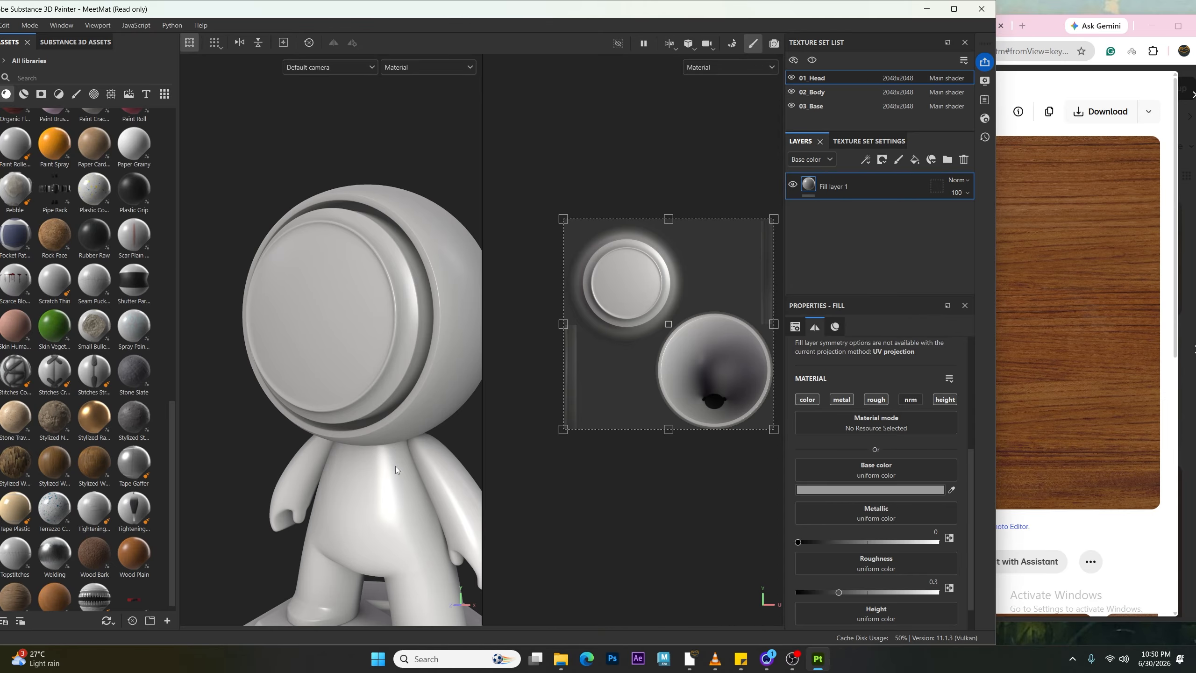
key("F2")
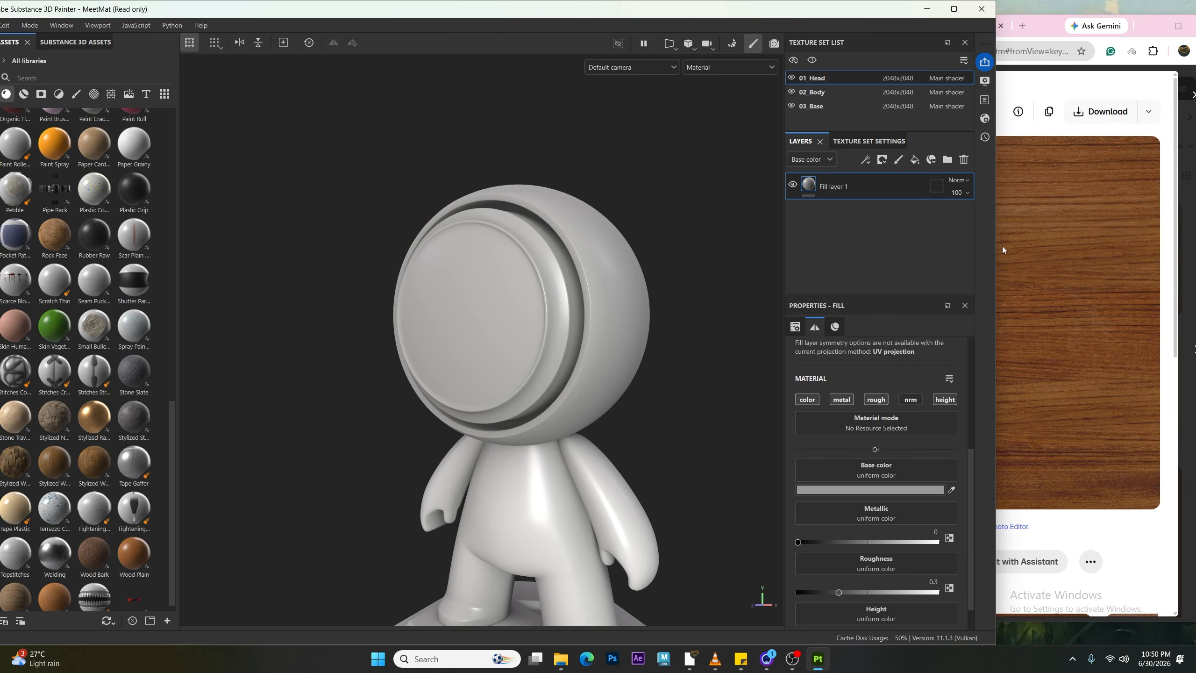
Step: Sample the head fill layer's base colour from the brown wood image with the eyedropper
left_click_drag(996, 250, 945, 257)
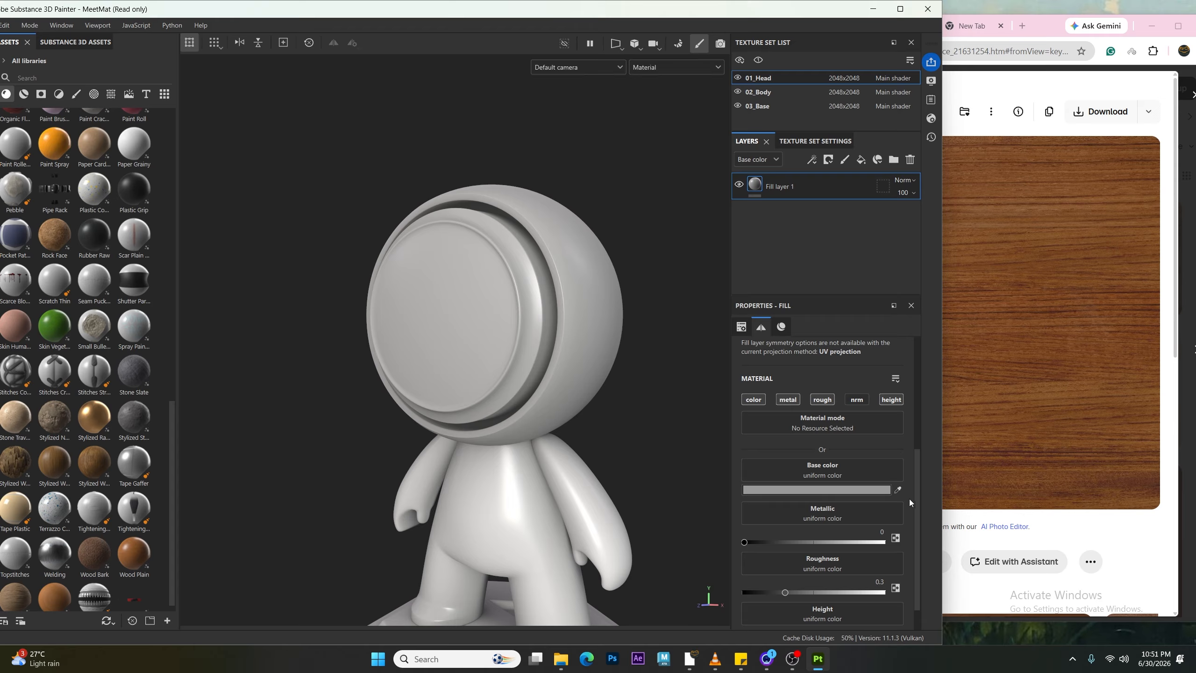
left_click(898, 490)
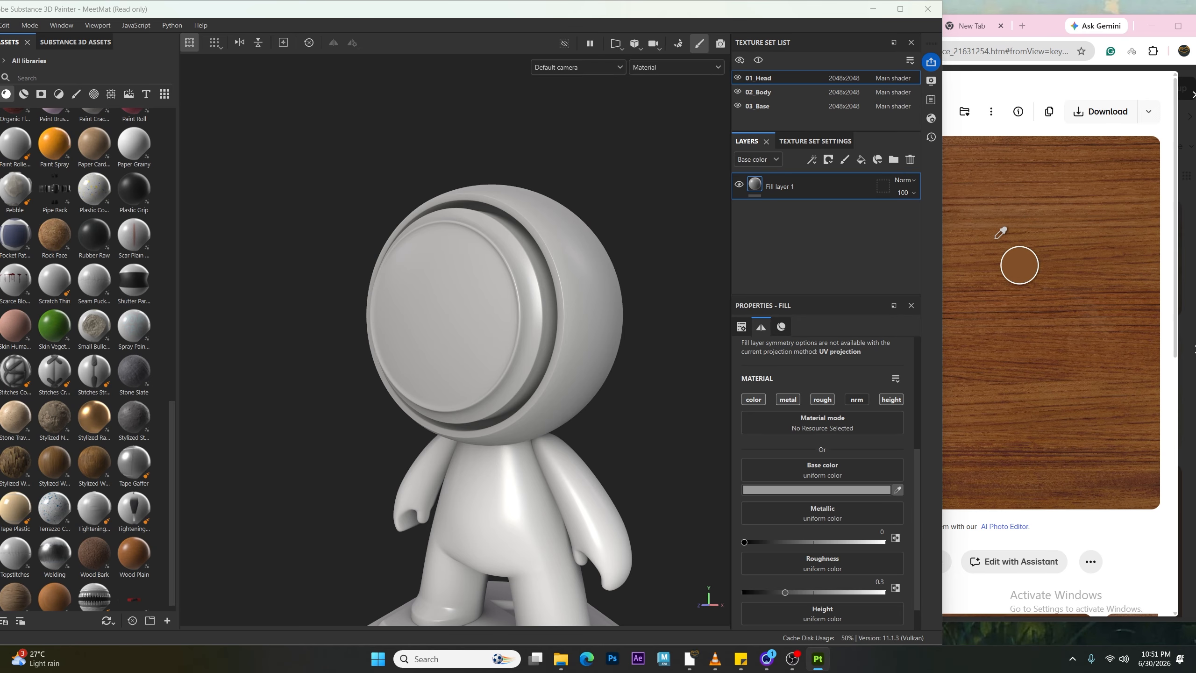
left_click(982, 193)
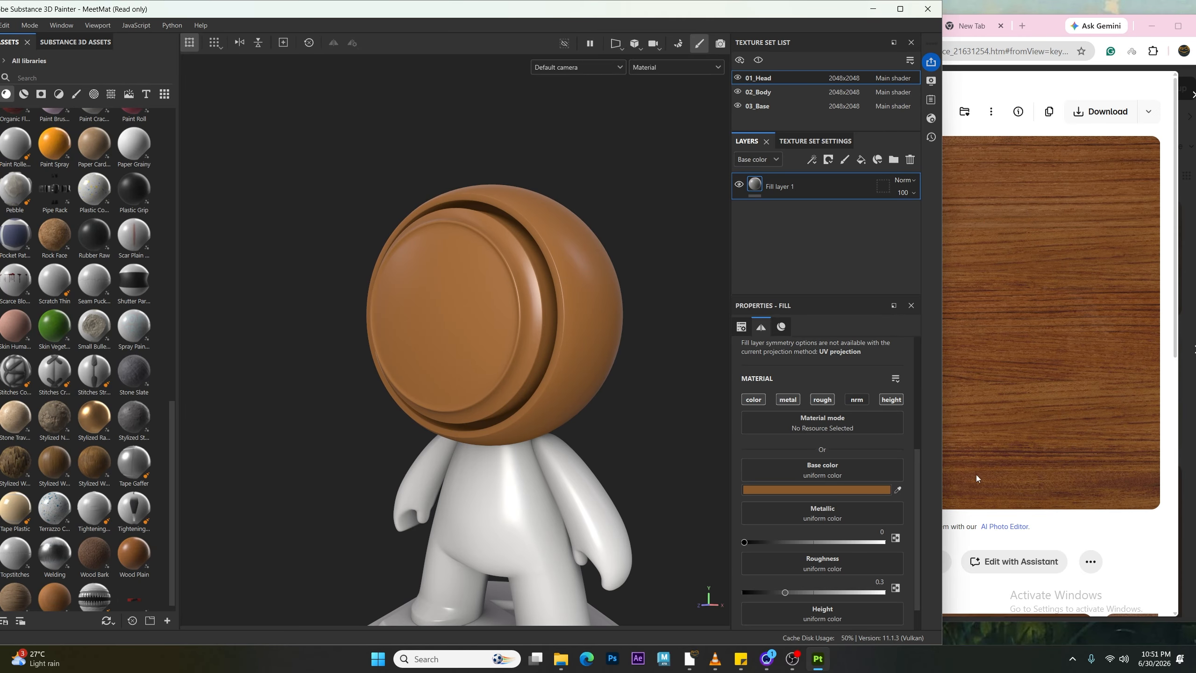
Step: Open the base colour picker and orbit around the head to inspect the sampled brown
left_click(845, 489)
left_click_drag(994, 389, 997, 404)
right_click_drag(589, 400, 411, 355, "alt")
left_click_drag(411, 355, 506, 339, "alt")
right_click_drag(506, 339, 558, 441, "alt")
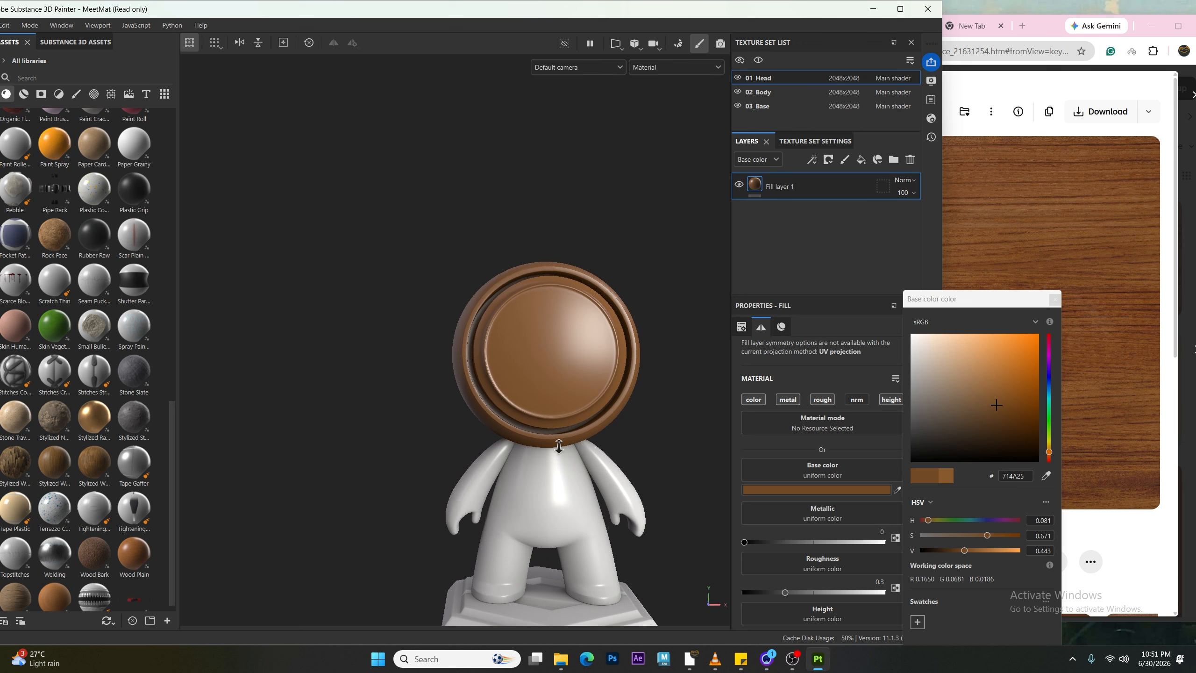
left_click_drag(499, 381, 487, 396, "alt")
middle_click_drag(487, 396, 416, 300, "alt")
right_click_drag(416, 300, 488, 287, "alt")
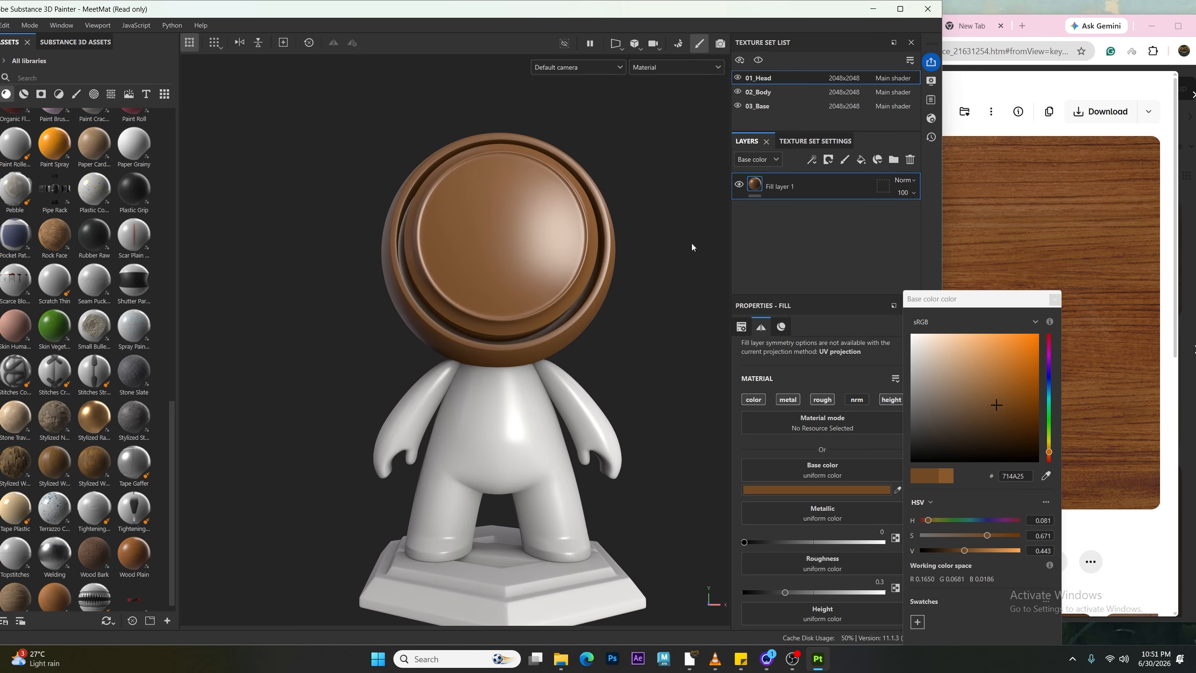
Step: Add a new fill layer and move it below Fill layer 1
left_click(861, 160)
left_click_drag(791, 187, 777, 233)
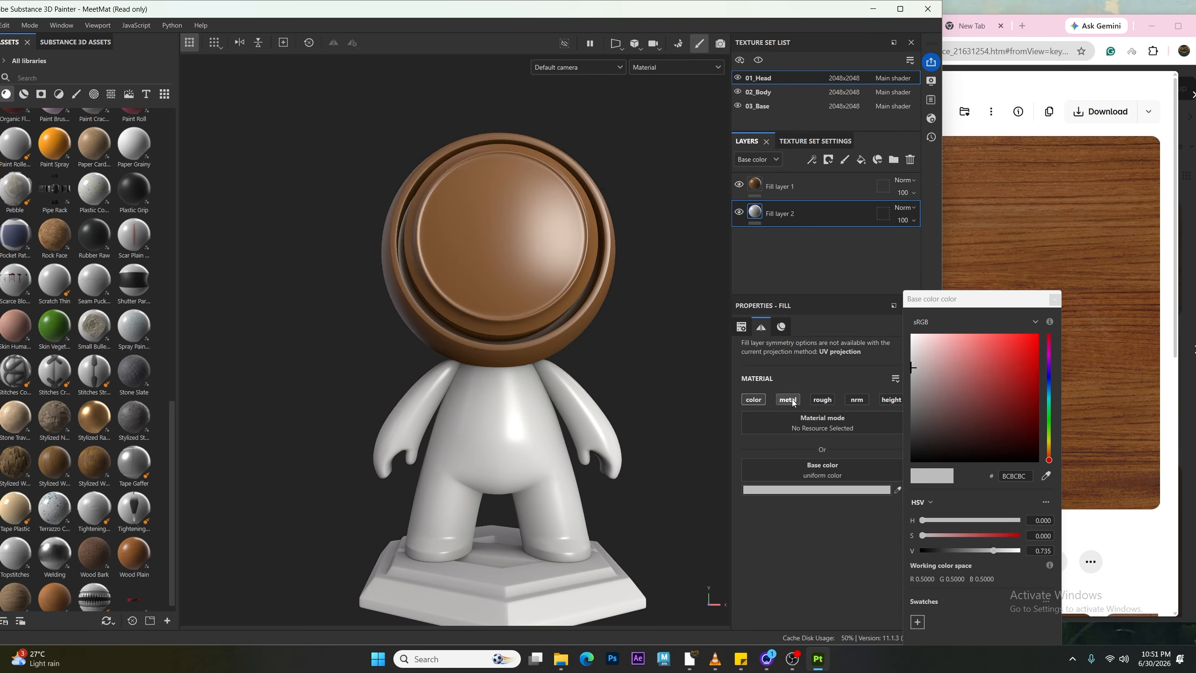
Step: Enable the metal, rough and nrm channels on Fill layer 2 and close the colour picker
left_click(787, 400)
left_click(823, 399)
left_click(857, 399)
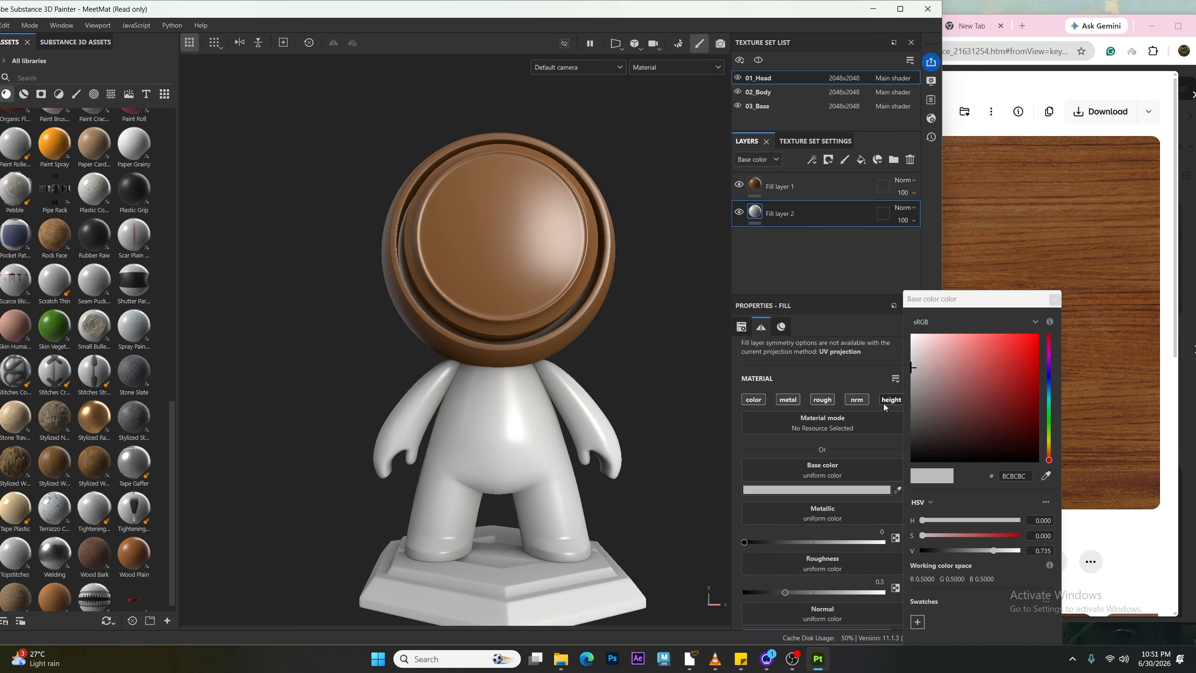
left_click(1052, 302)
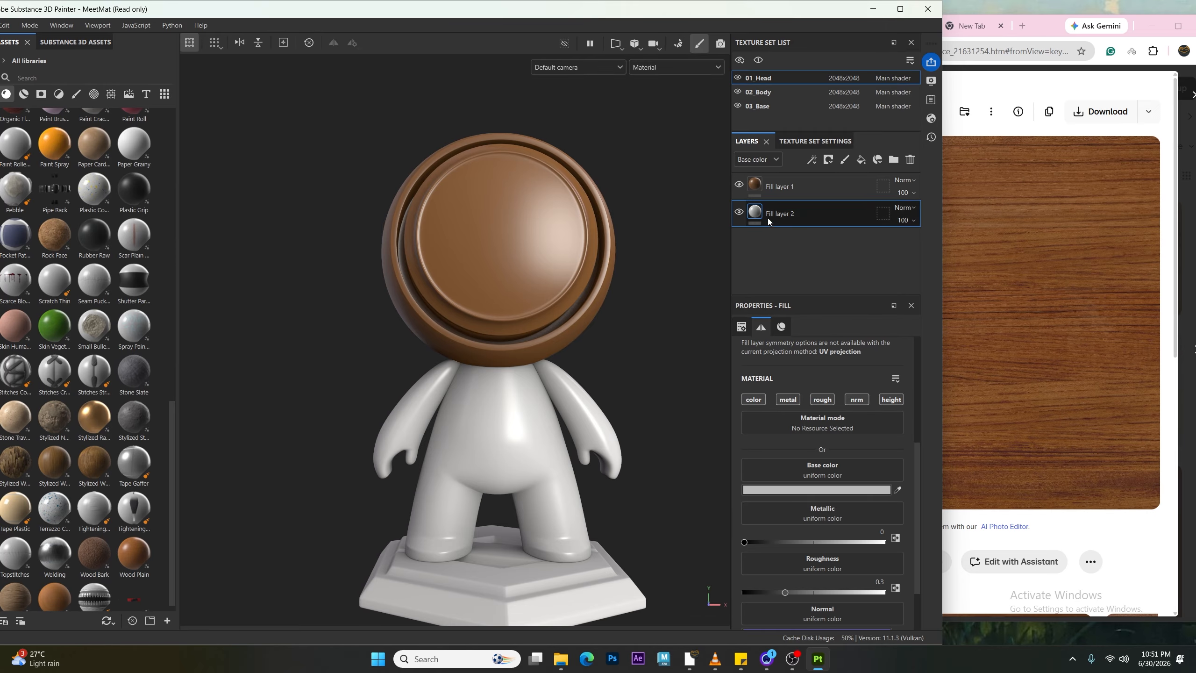
Step: Disable the metal, rough and height channels on Fill layer 1, leaving only colour
left_click(778, 188)
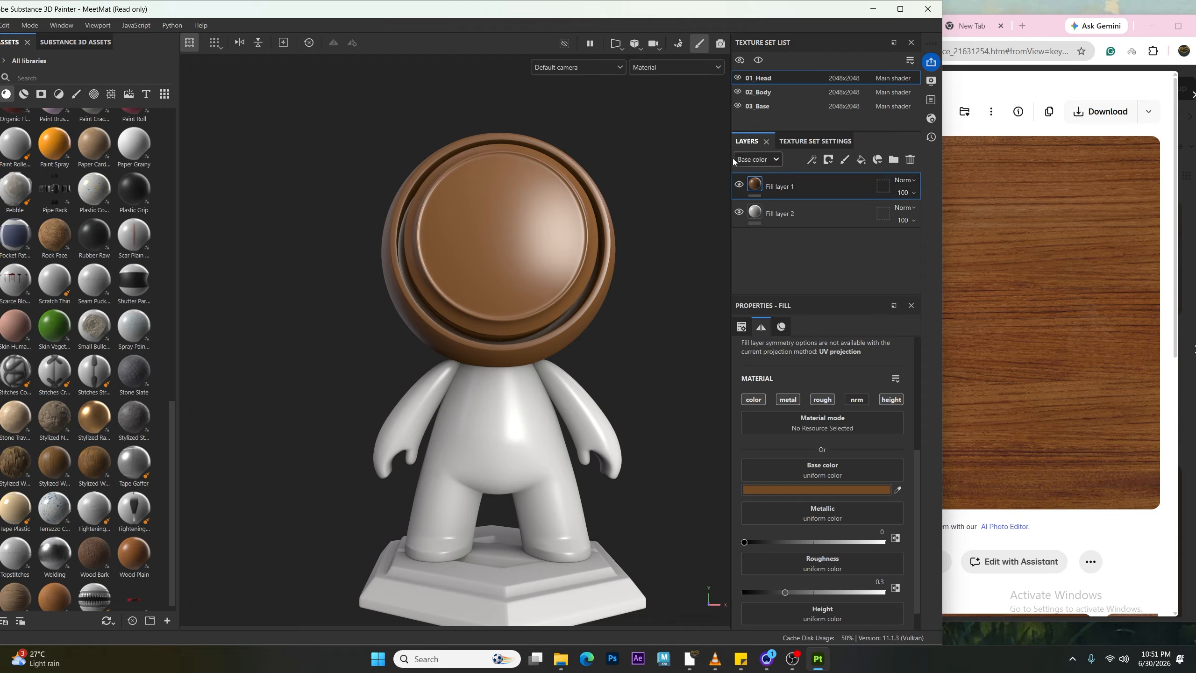
left_click(794, 401)
left_click(835, 401)
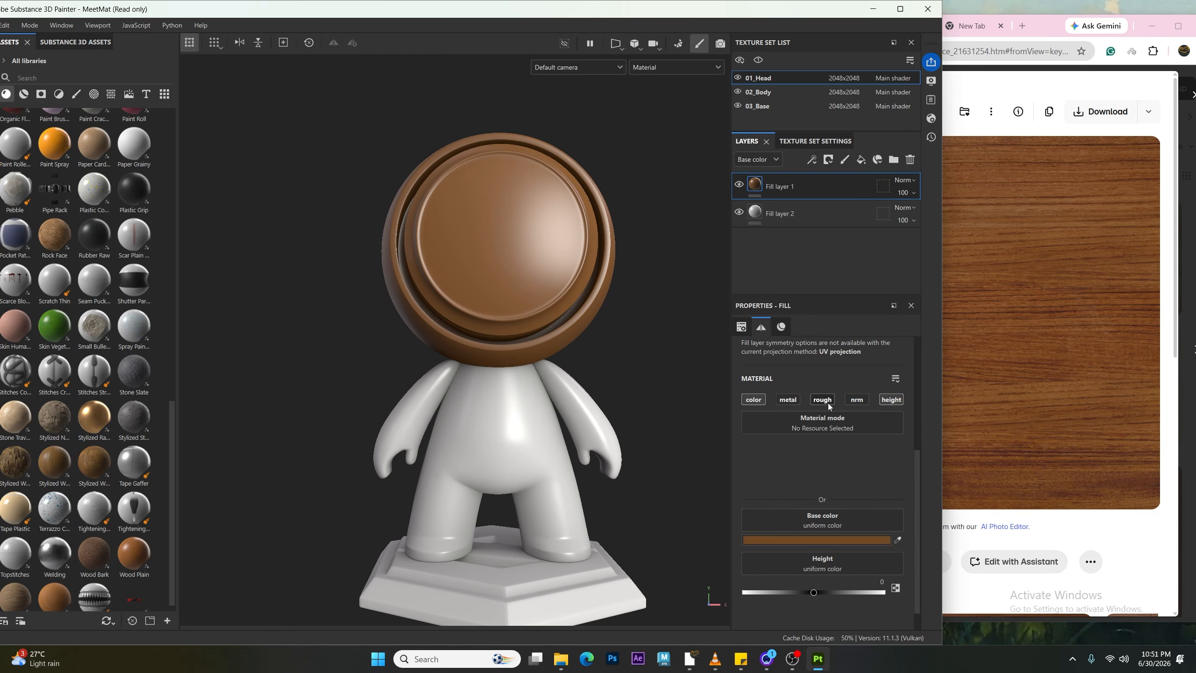
left_click(891, 399)
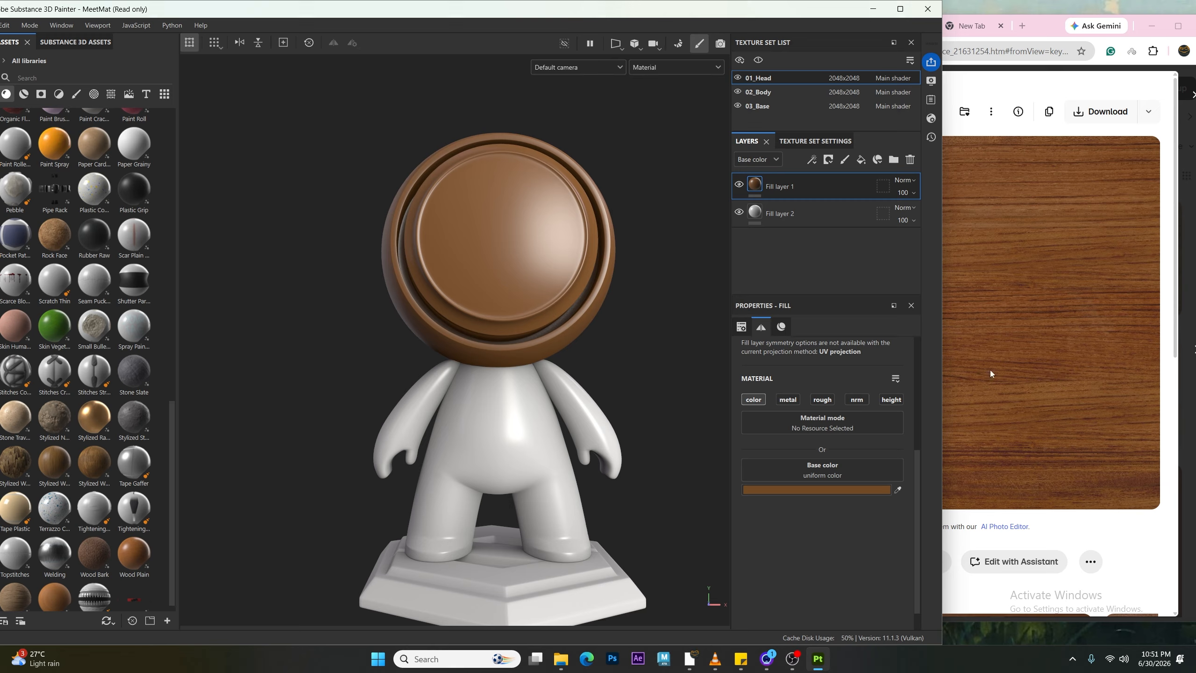
left_click_drag(541, 383, 523, 424, "alt")
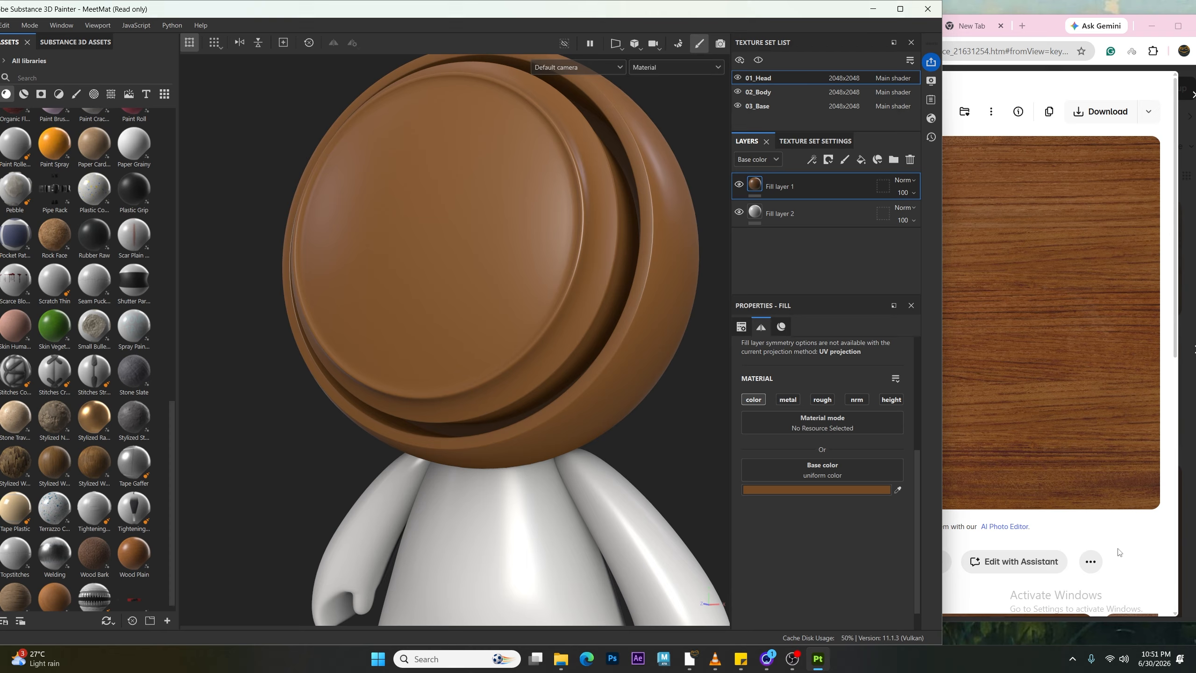
left_click(967, 229)
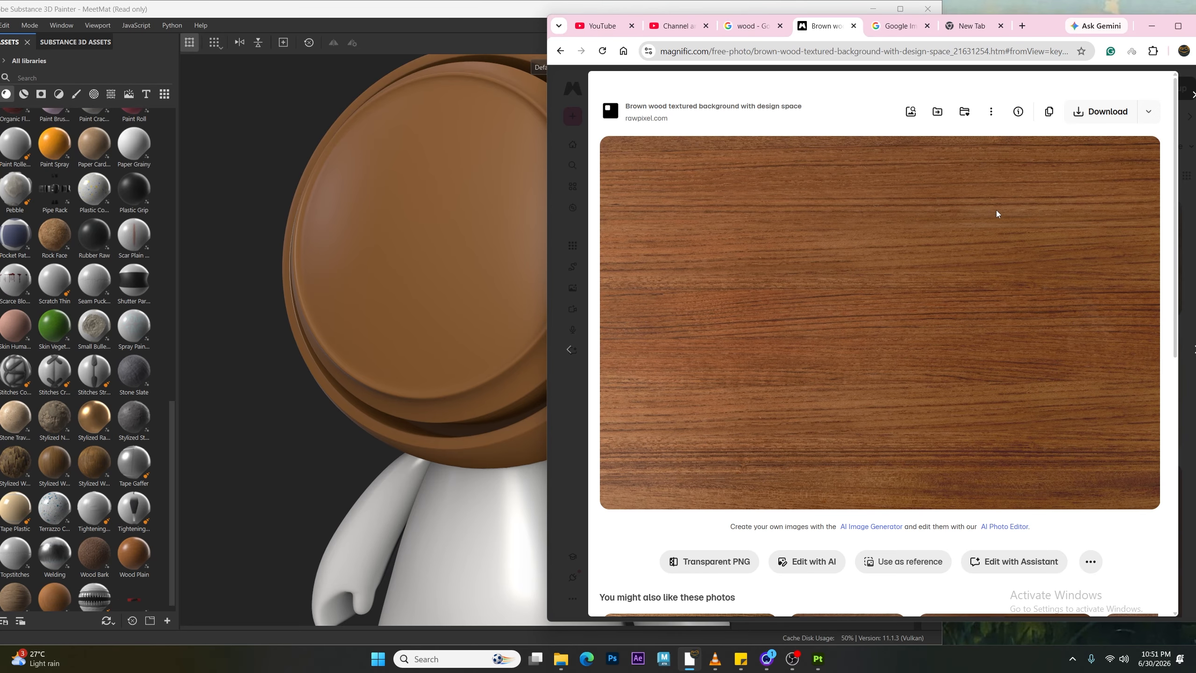
left_click(517, 568)
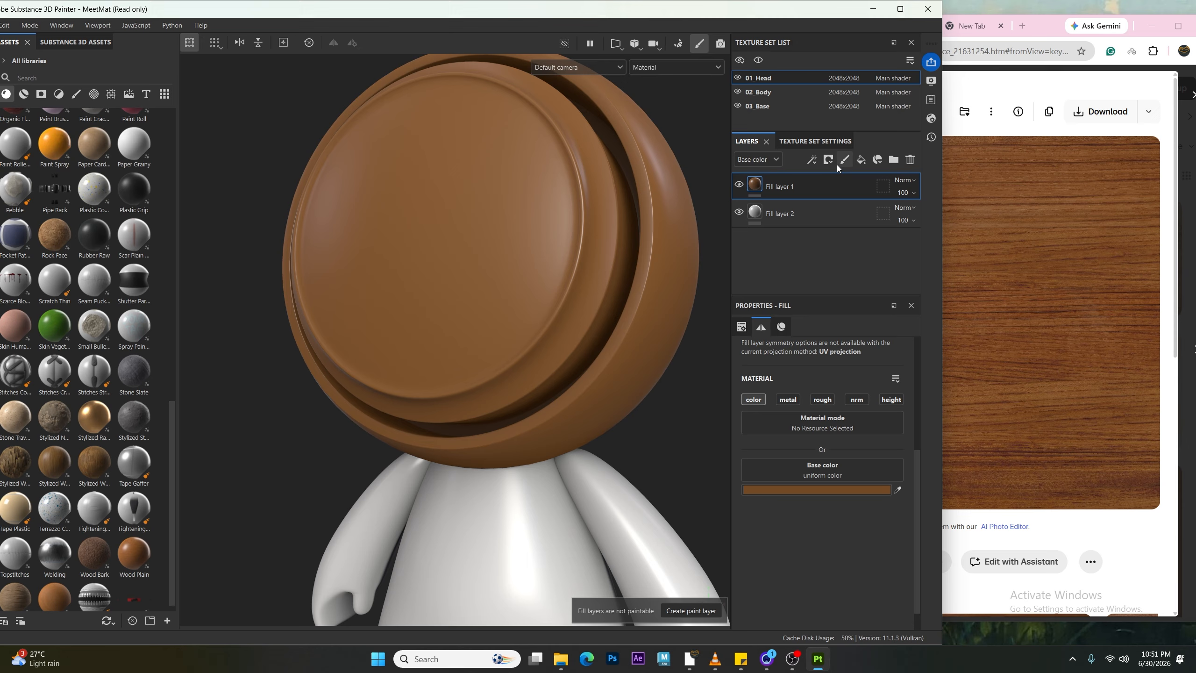
Step: Add a fill layer, then undo it
left_click(862, 163)
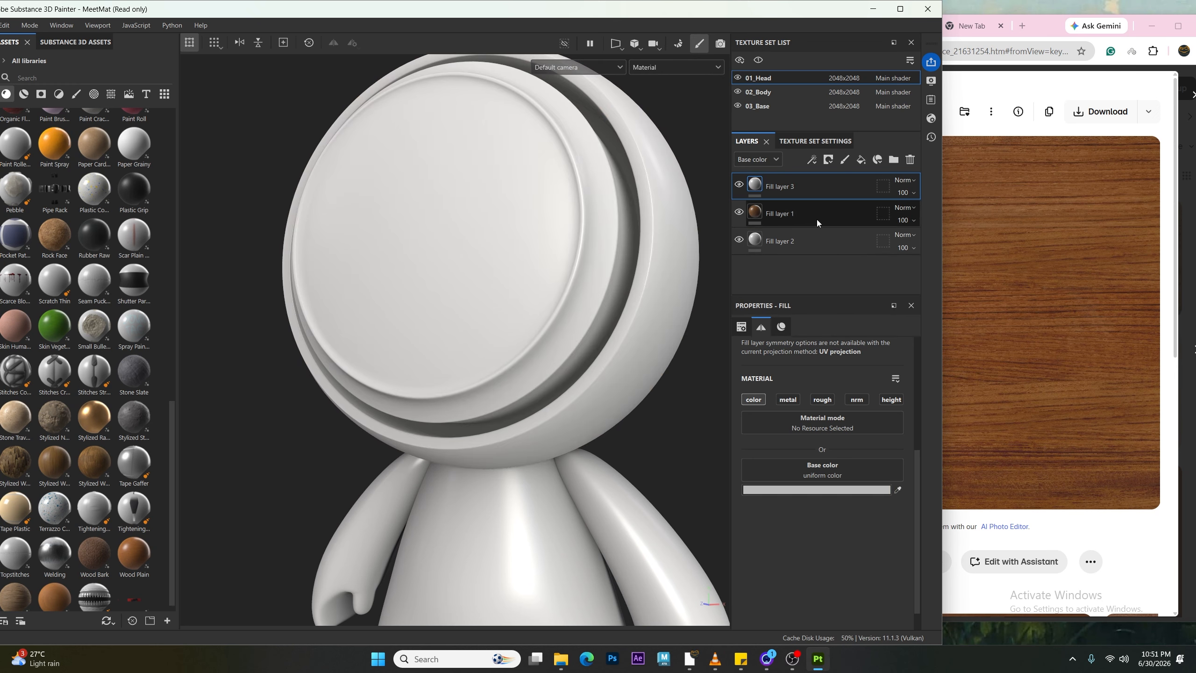
key("ctrl+z")
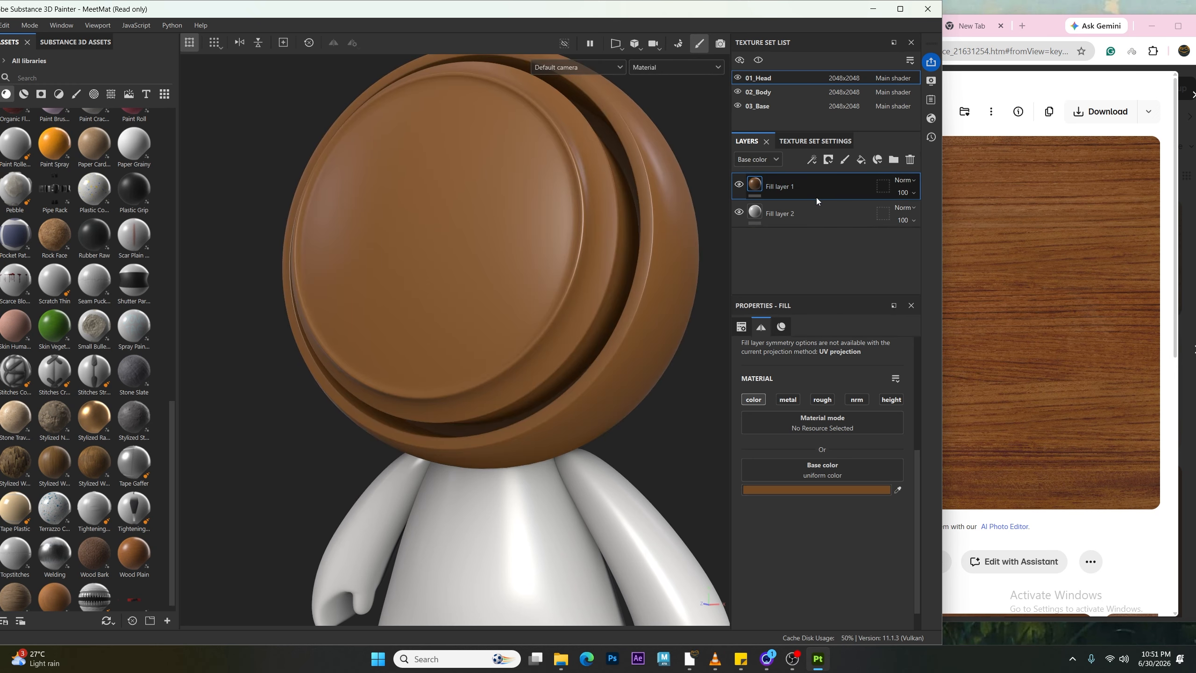
Step: Duplicate Fill layer 1 and set the copy's base colour to a lighter brown, 846549
key("ctrl+d")
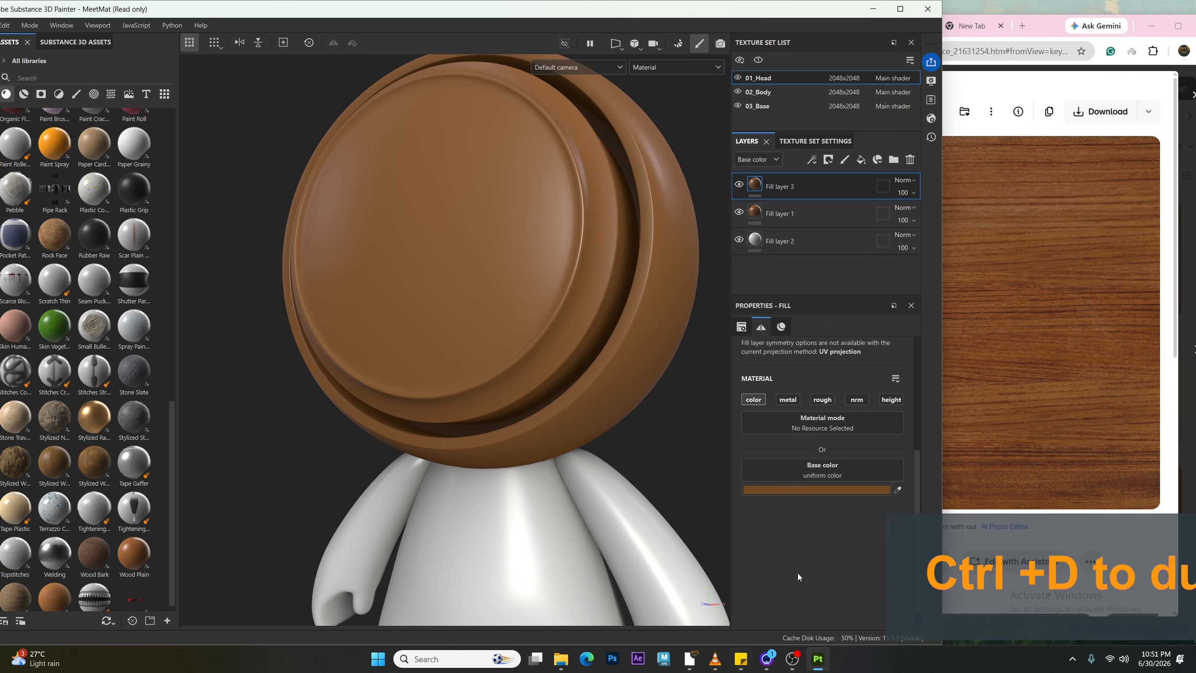
left_click(831, 490)
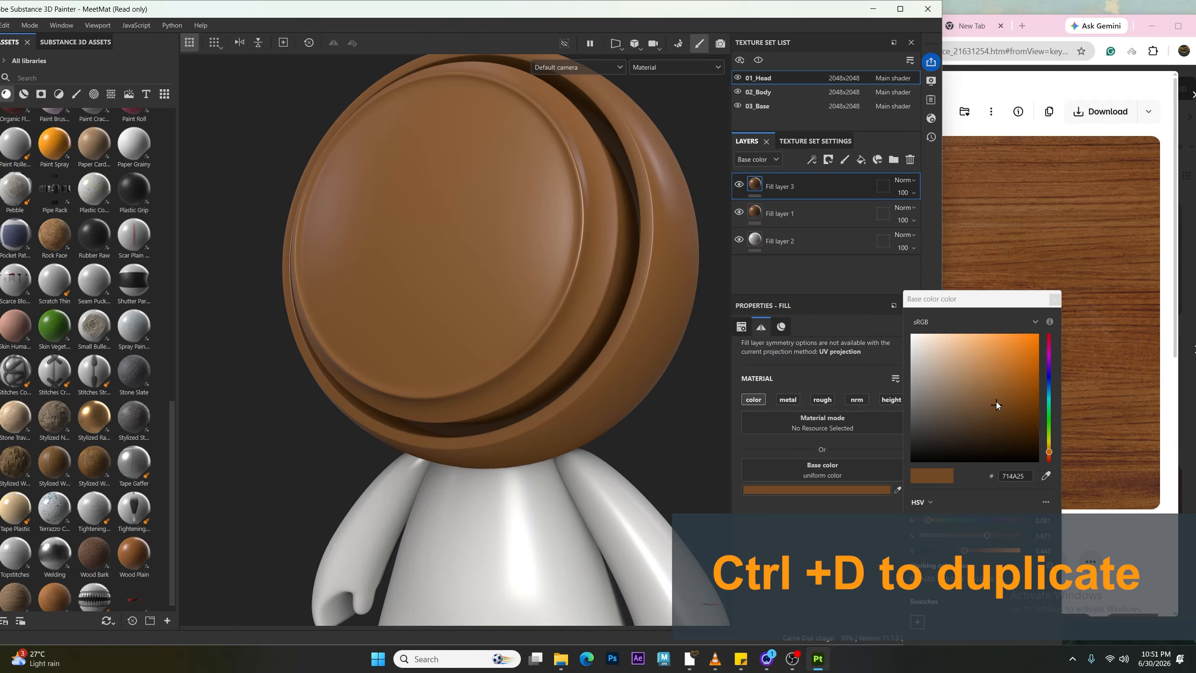
left_click_drag(996, 402, 966, 395)
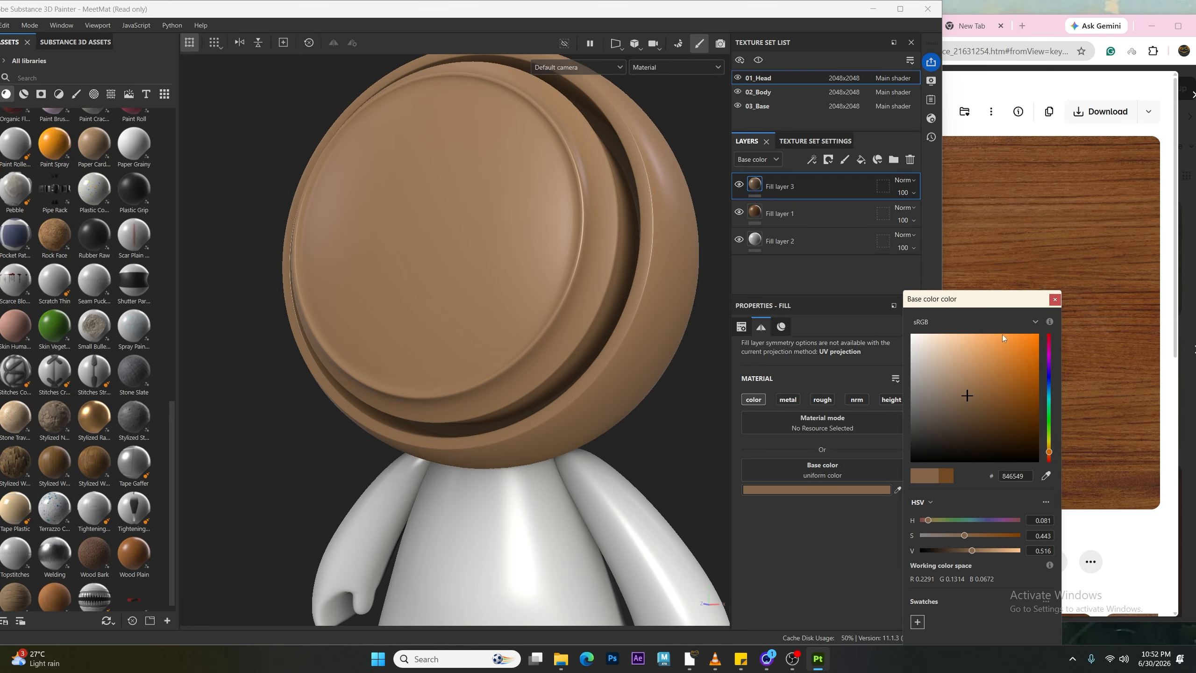
left_click(1055, 299)
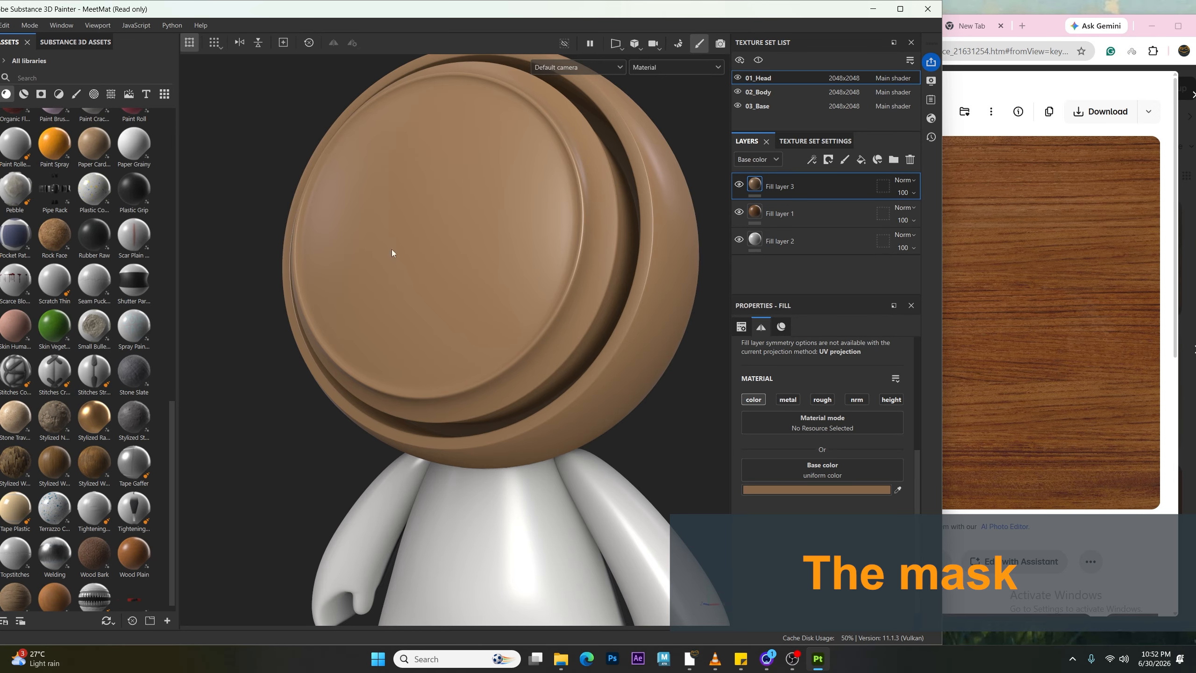
Step: Add a white mask to Fill layer 3
left_click_drag(392, 248, 505, 255, "alt")
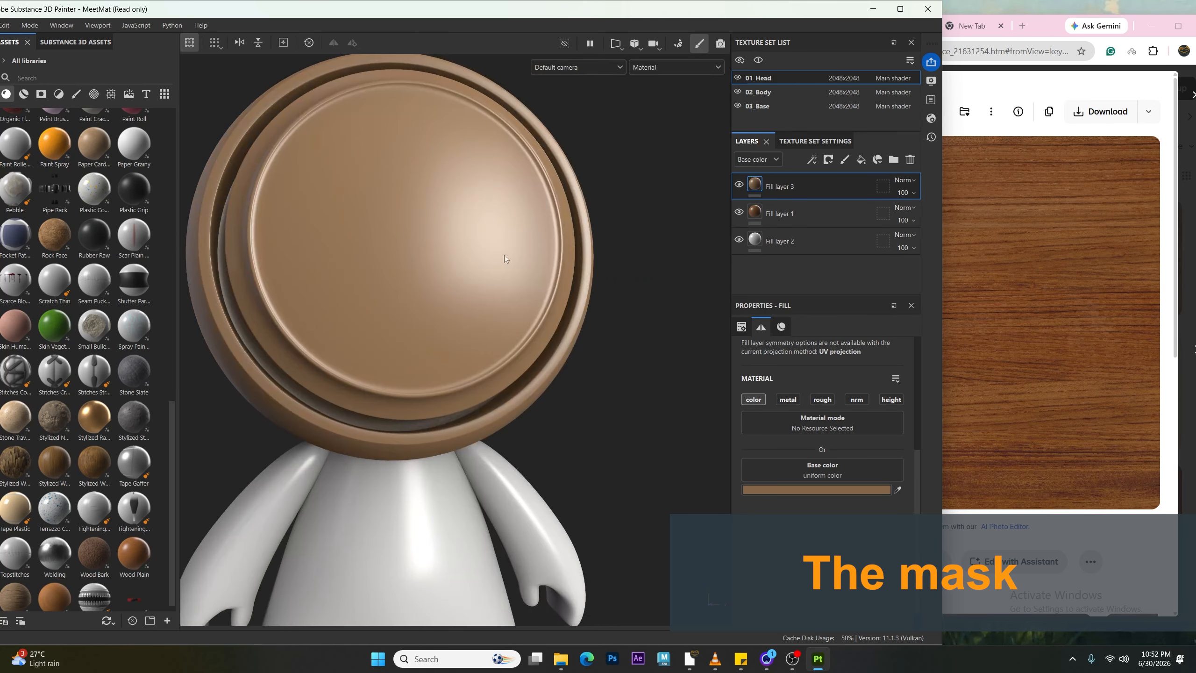
left_click(829, 160)
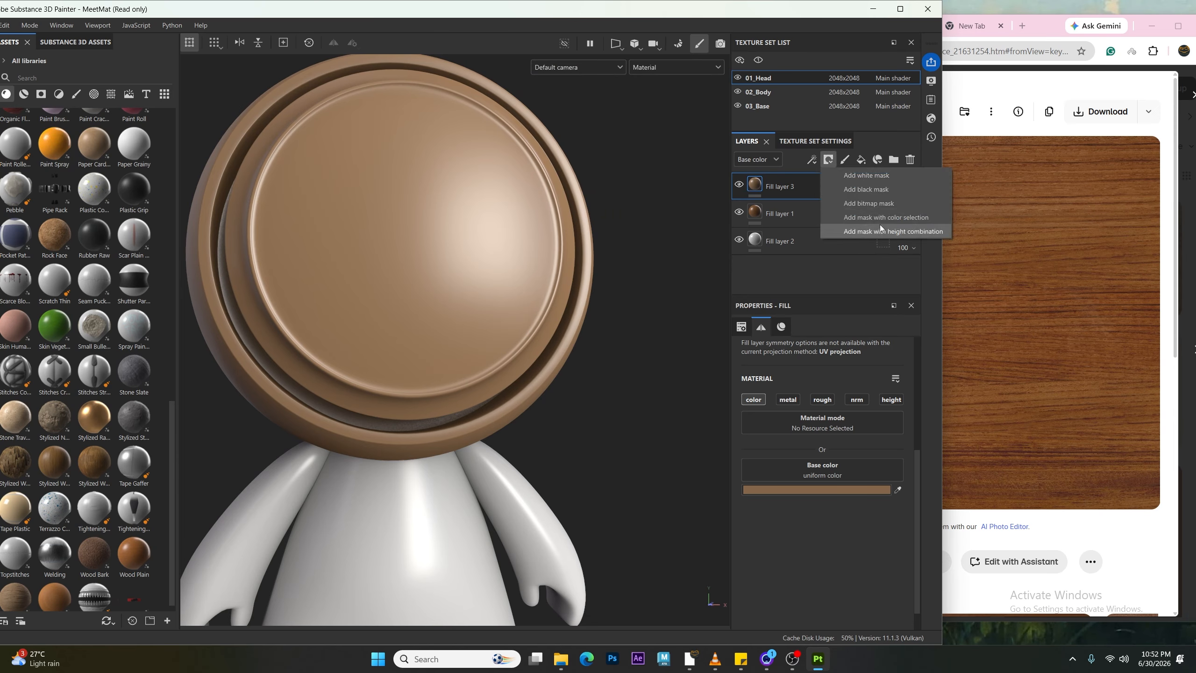
left_click(874, 175)
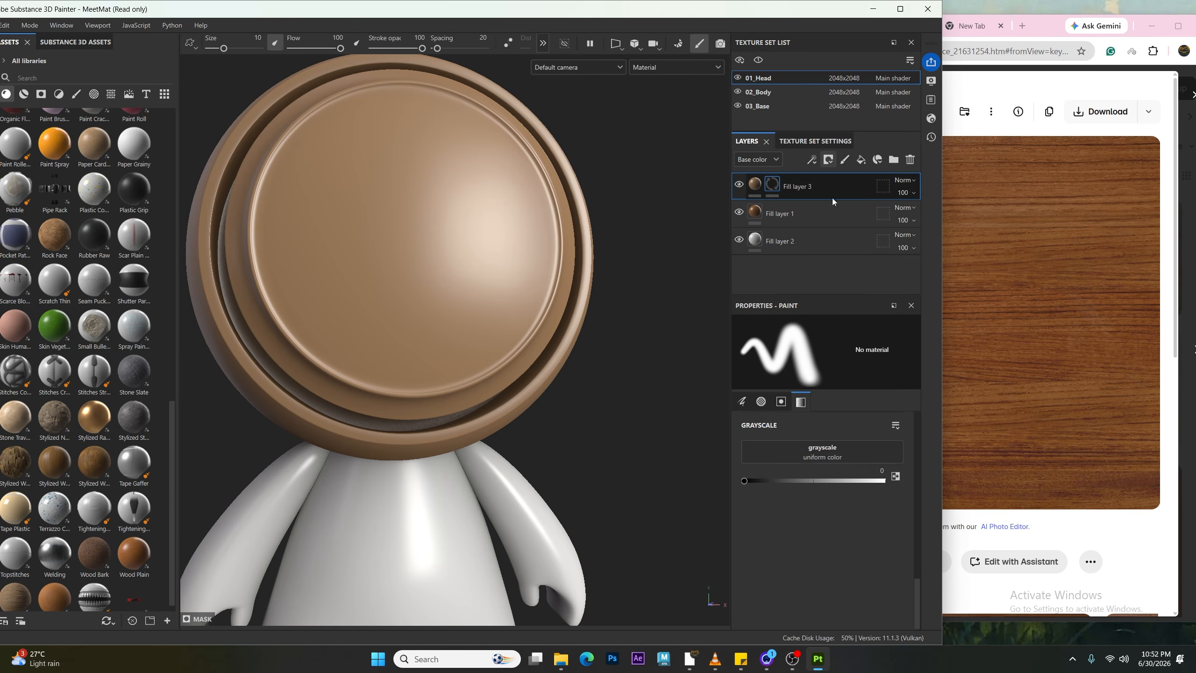
Step: Toggle Fill layer 3's visibility to compare it with the layers beneath
left_click(829, 160)
left_click(886, 176)
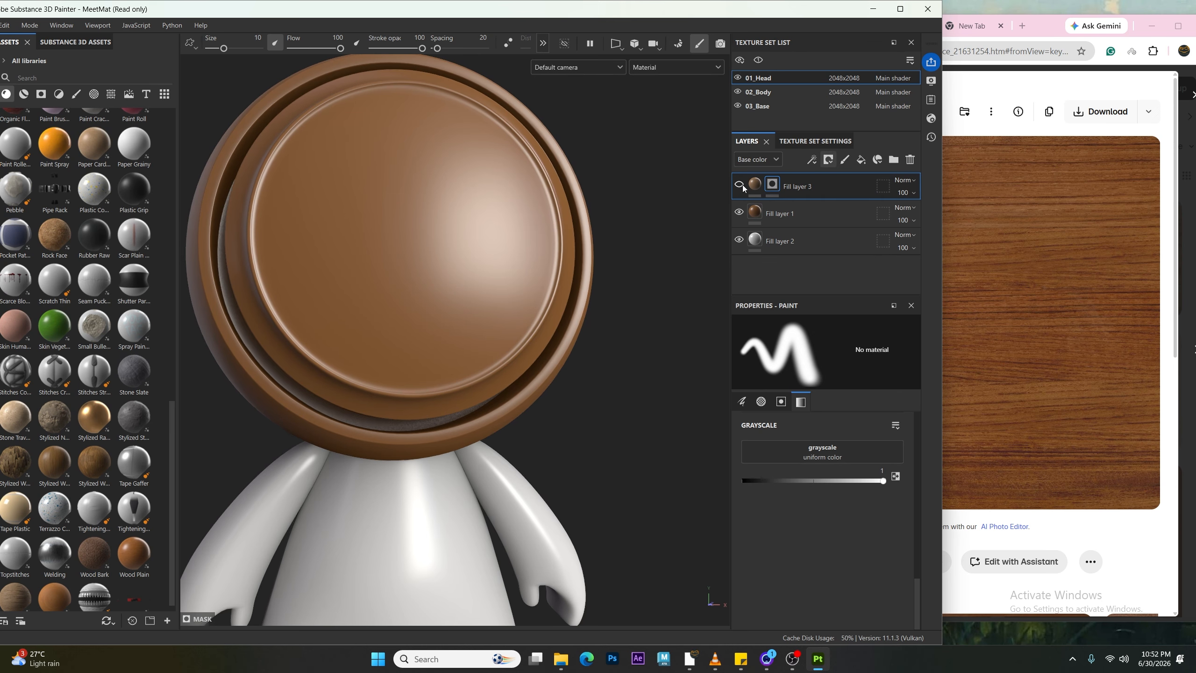
left_click(830, 159)
left_click(866, 178)
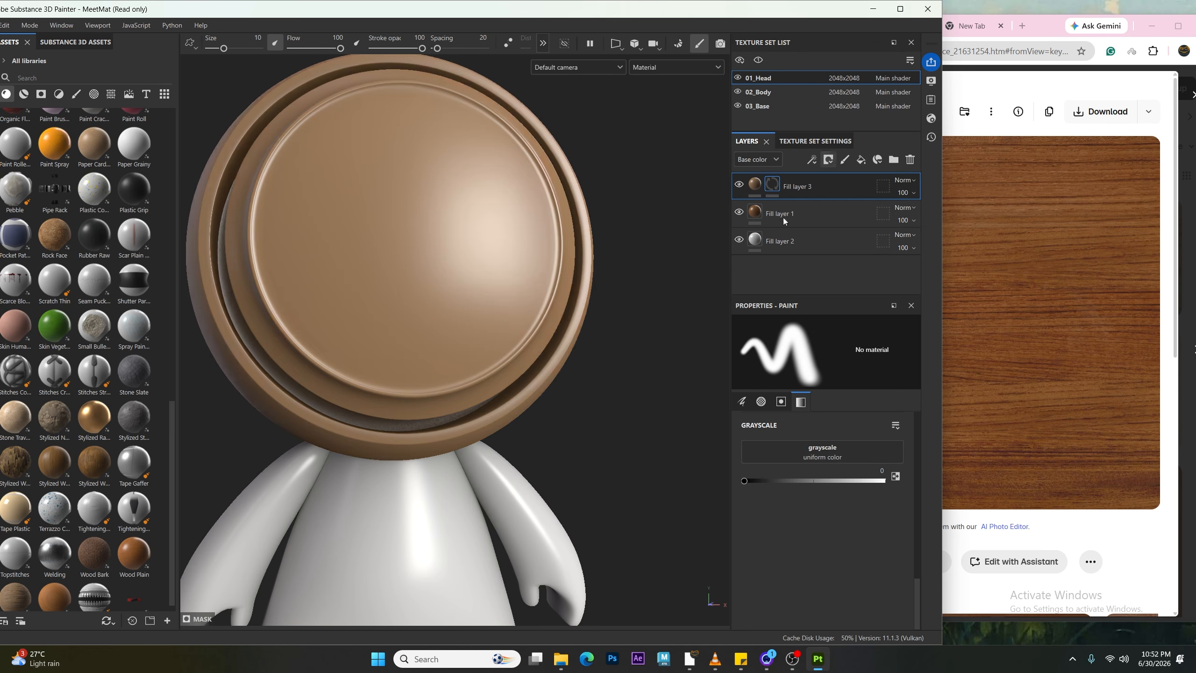
left_click(739, 187)
left_click(739, 186)
left_click(740, 187)
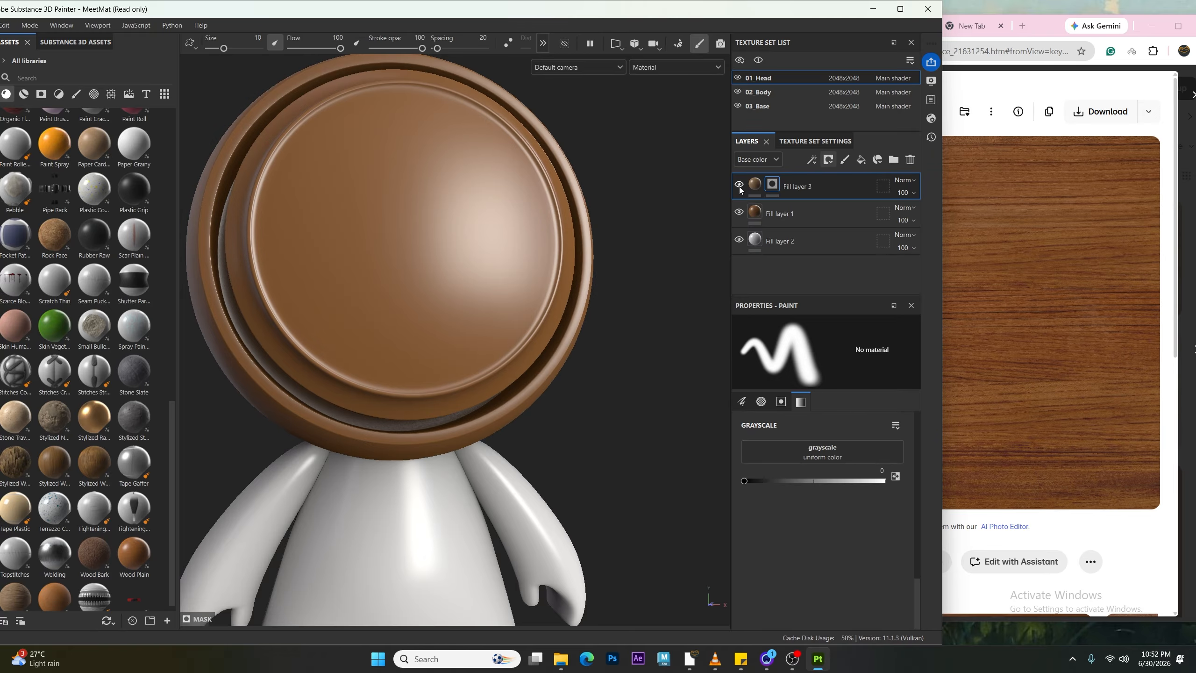
left_click(739, 187)
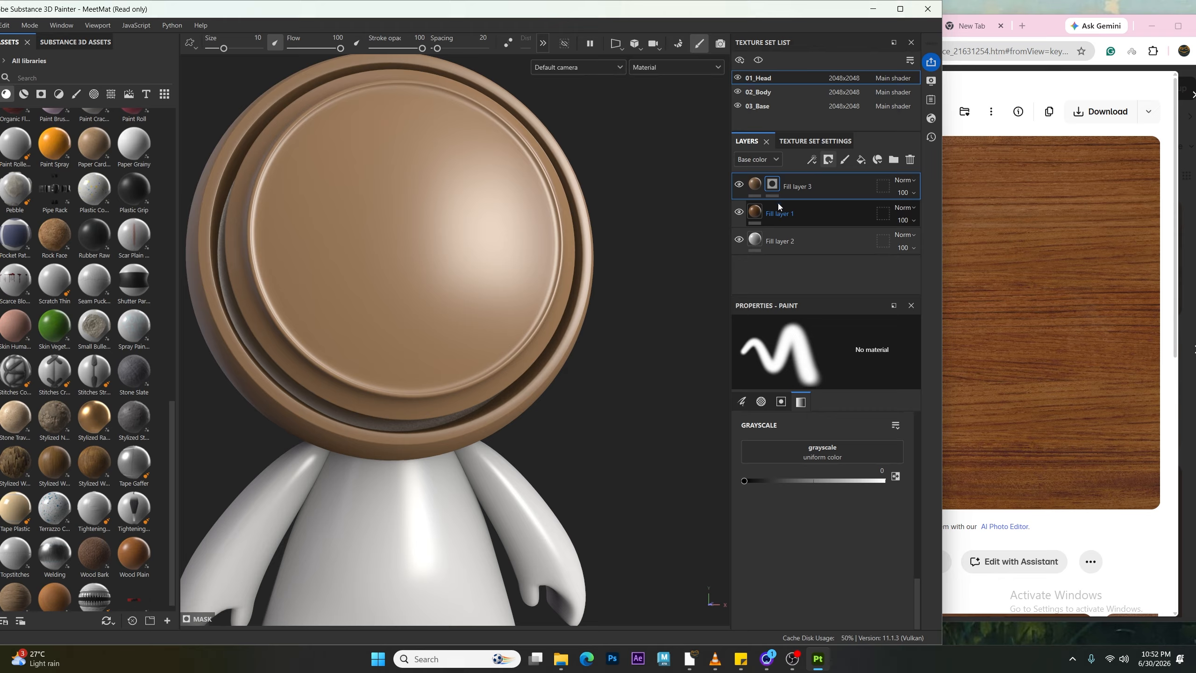
left_click(828, 160)
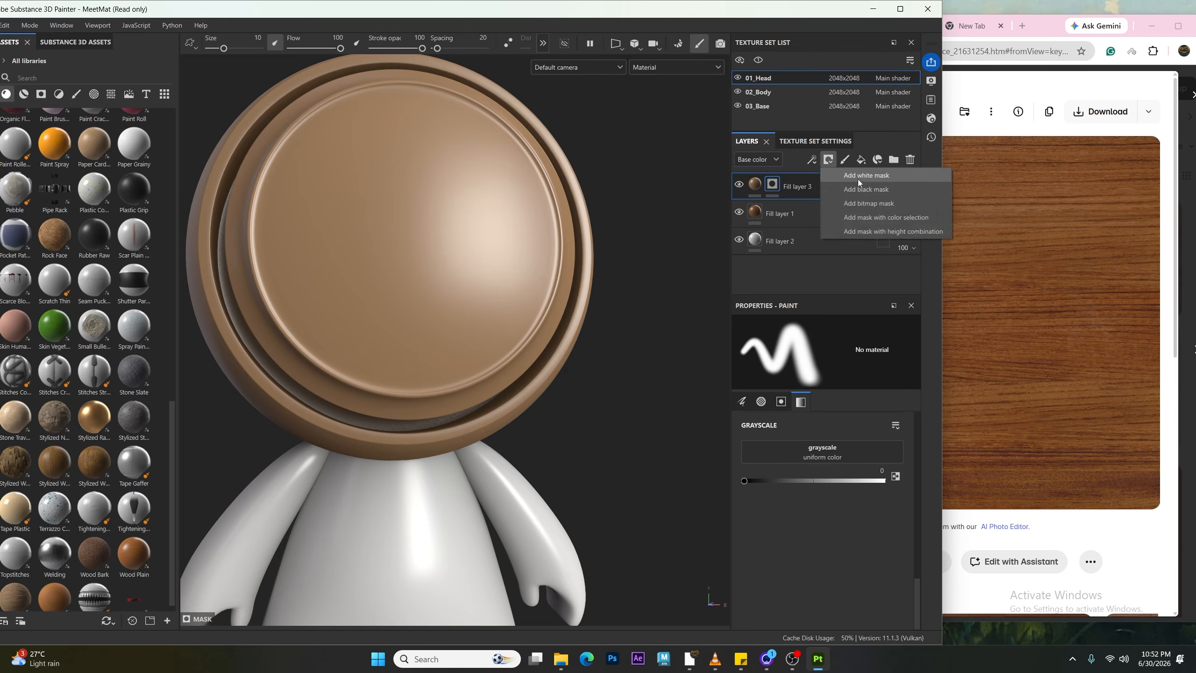
left_click(791, 593)
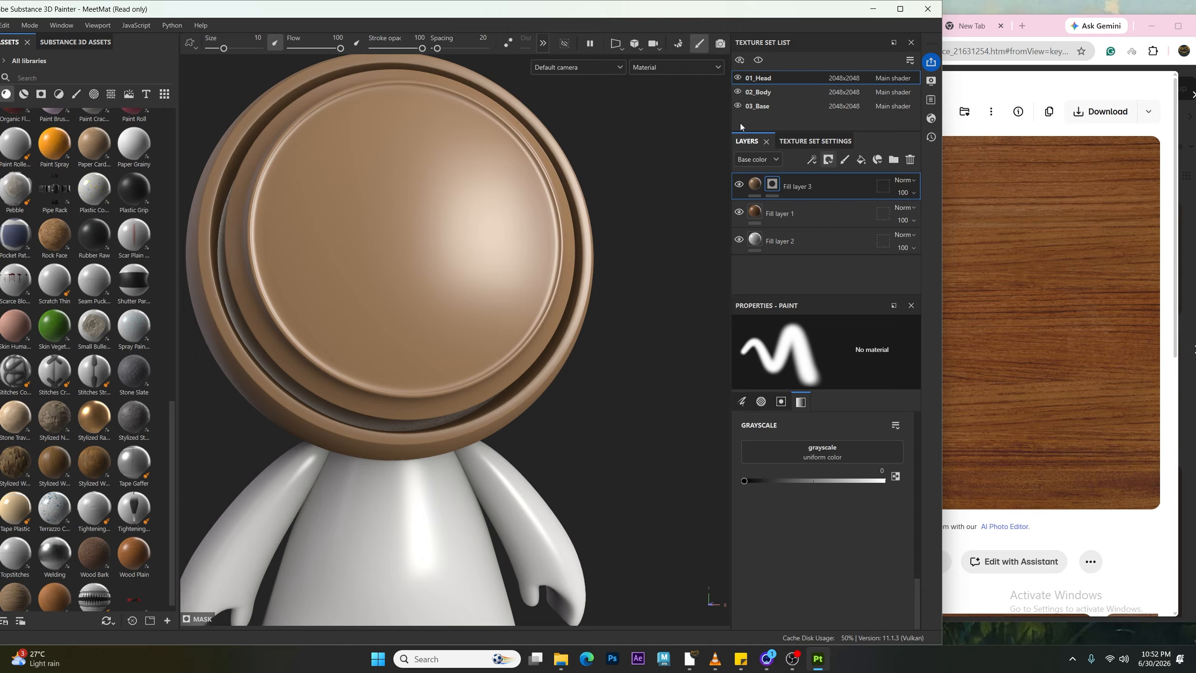
Step: Select Fill layer 3's mask and switch the viewport to display the Mask channel
left_click(755, 187)
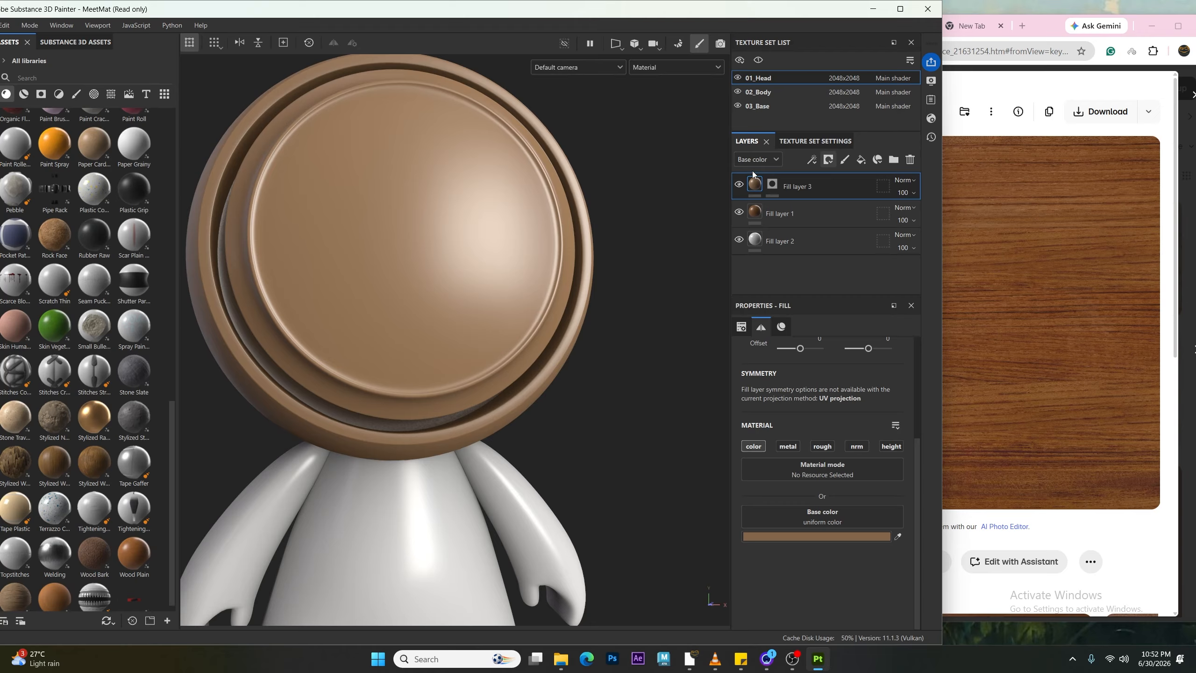
left_click(772, 184)
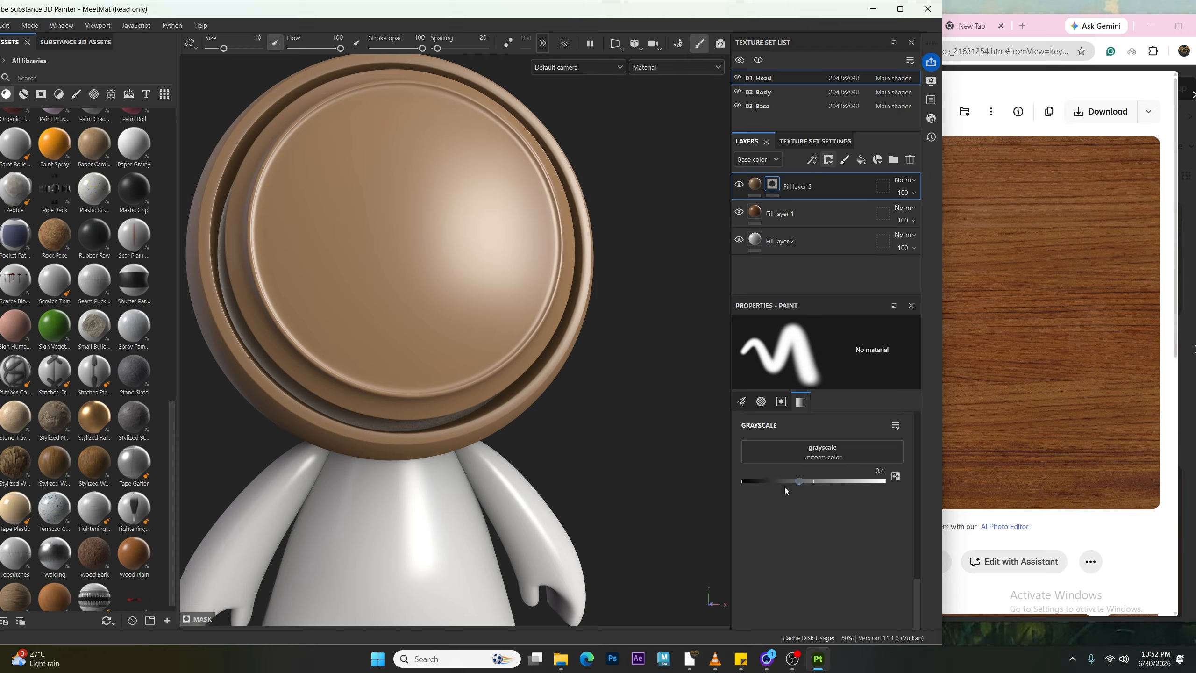
left_click_drag(785, 488, 600, 499)
mouse_move(357, 165)
left_mouse_down()
mouse_move(431, 186)
mouse_move(364, 386)
mouse_move(372, 169)
mouse_move(386, 151)
mouse_move(380, 312)
mouse_move(403, 302)
mouse_move(421, 188)
mouse_move(380, 259)
mouse_move(338, 212)
mouse_move(346, 320)
mouse_move(379, 377)
left_mouse_up()
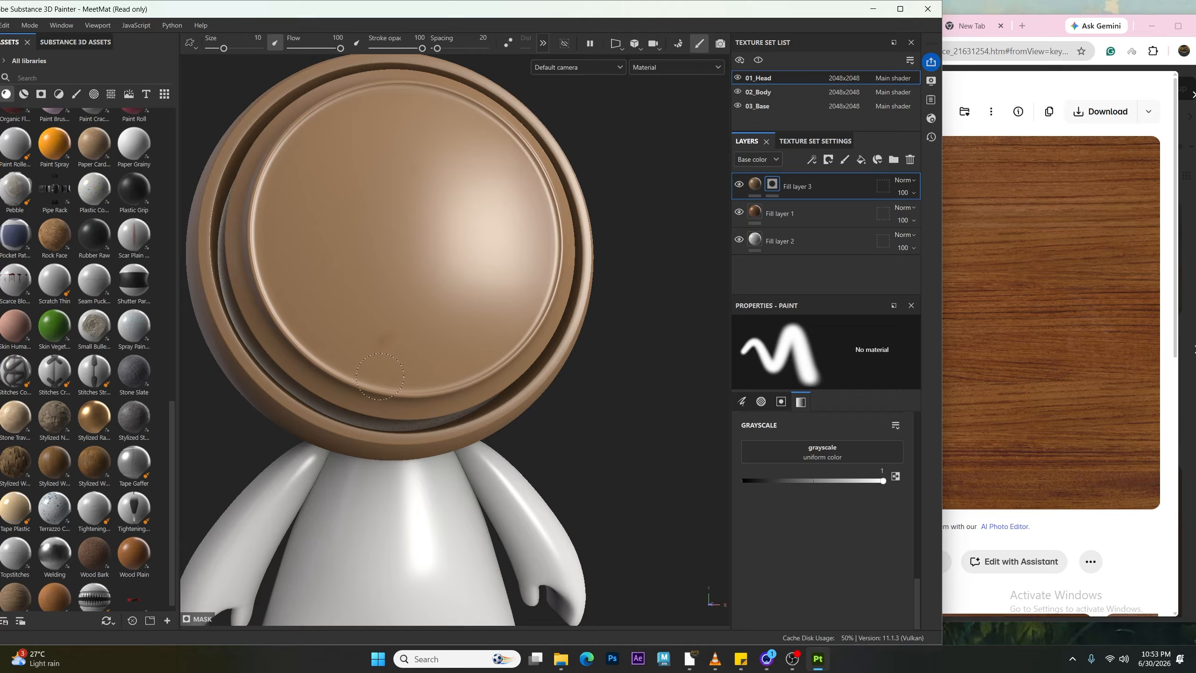
left_click(652, 66)
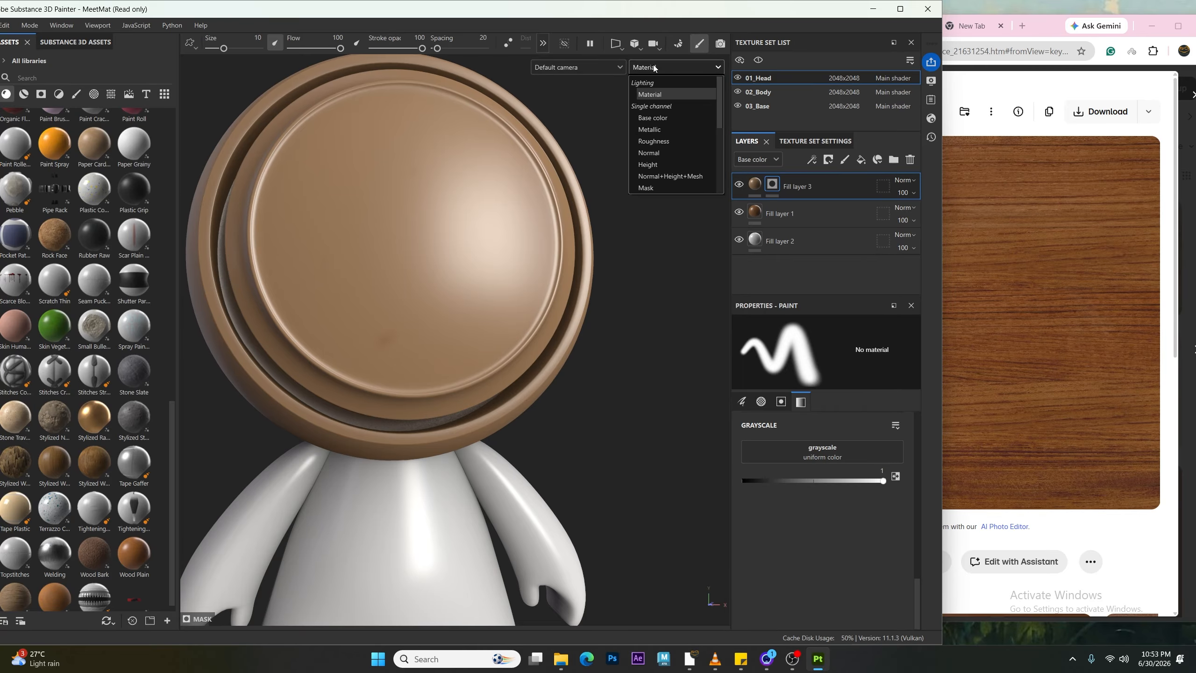
left_click(666, 187)
Step: Set the mask brush grayscale to 0, paint dark strokes across the head's face, and return to Material view
mouse_move(362, 405)
left_mouse_down()
mouse_move(446, 262)
mouse_move(288, 338)
mouse_move(313, 298)
left_mouse_up()
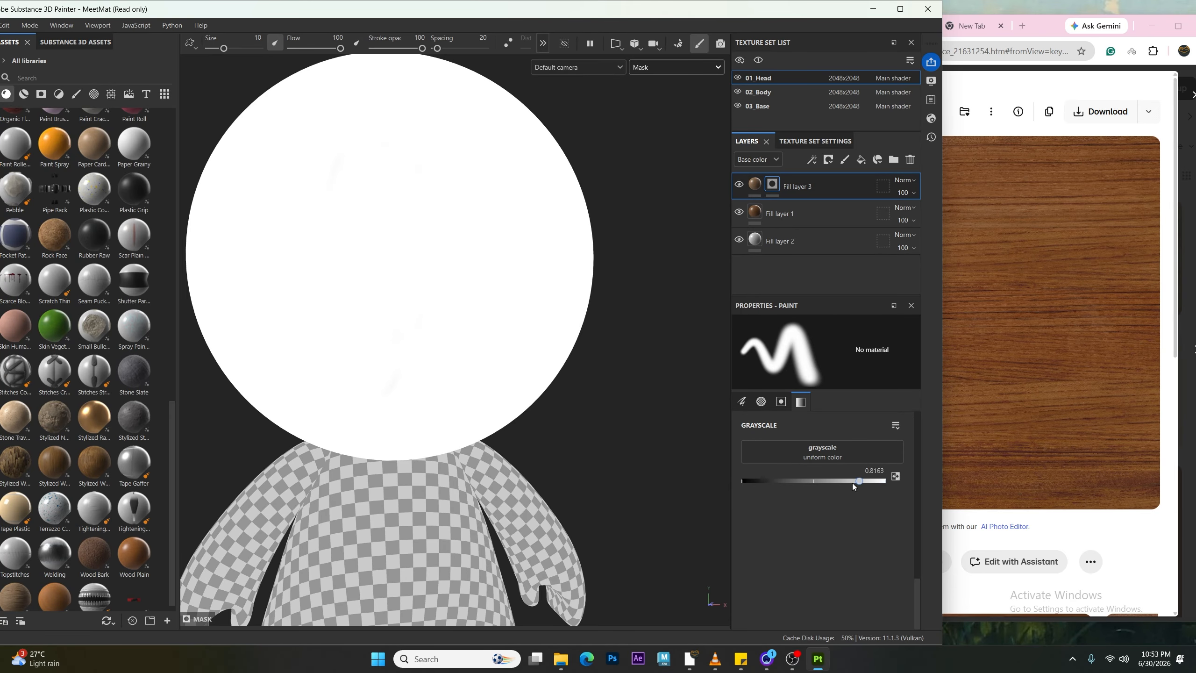
left_click_drag(852, 482, 723, 495)
mouse_move(349, 153)
left_mouse_down()
mouse_move(320, 348)
mouse_move(391, 240)
mouse_move(393, 268)
mouse_move(414, 274)
mouse_move(422, 235)
mouse_move(475, 207)
left_mouse_up()
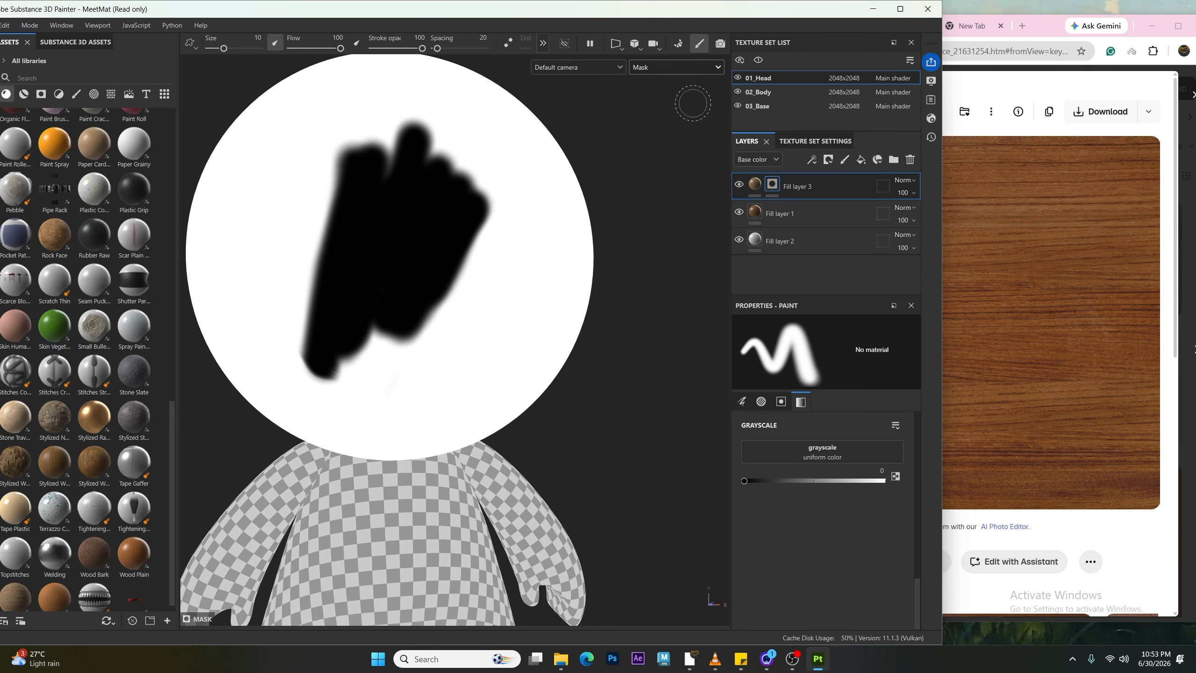
left_click(696, 66)
left_click(673, 94)
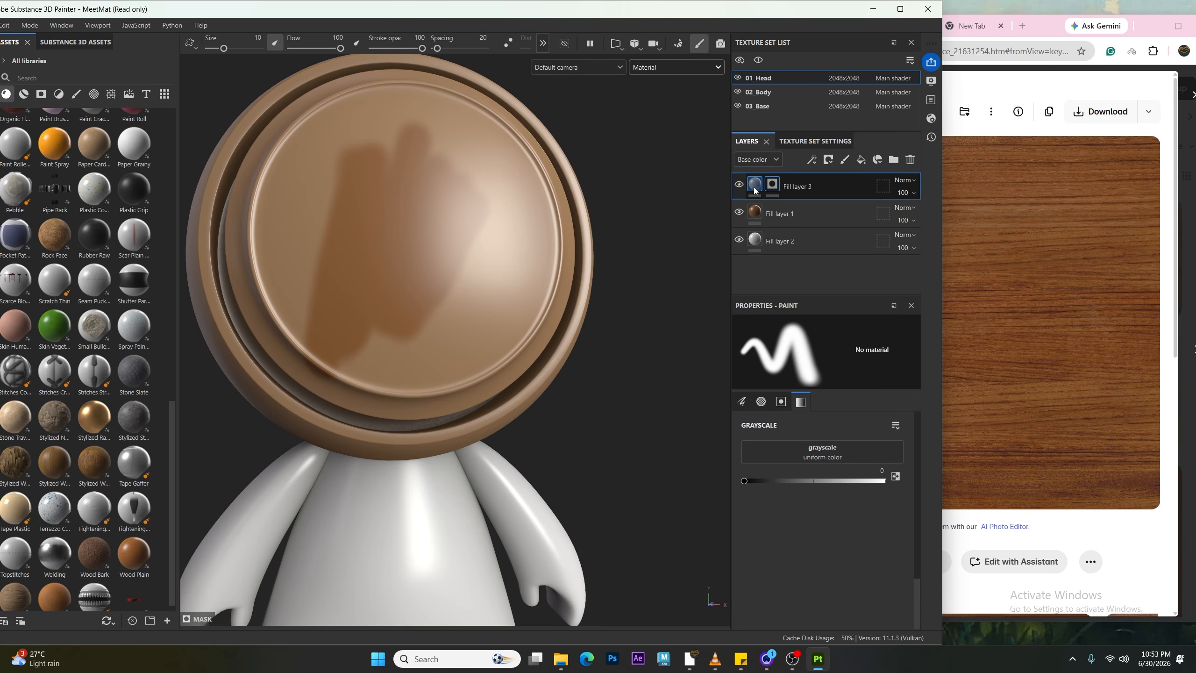
Step: Set Fill layer 3's base color to bright green to preview its masked area
left_click(755, 185)
left_click(822, 537)
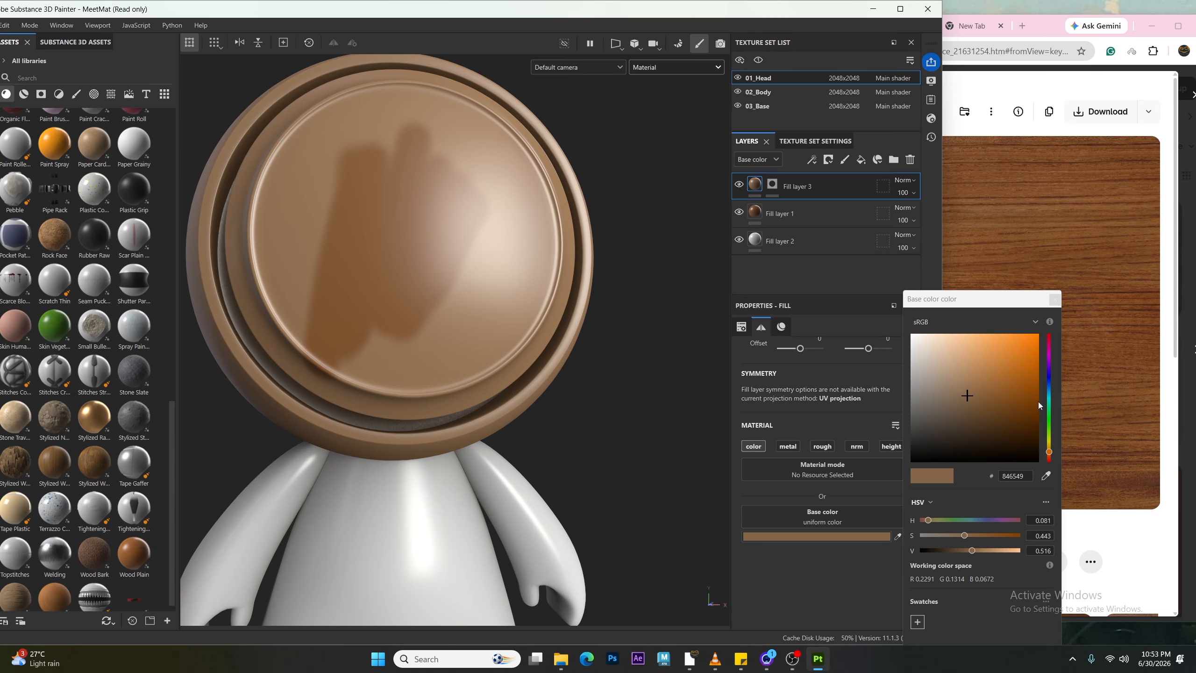
left_click_drag(1049, 406, 1030, 377)
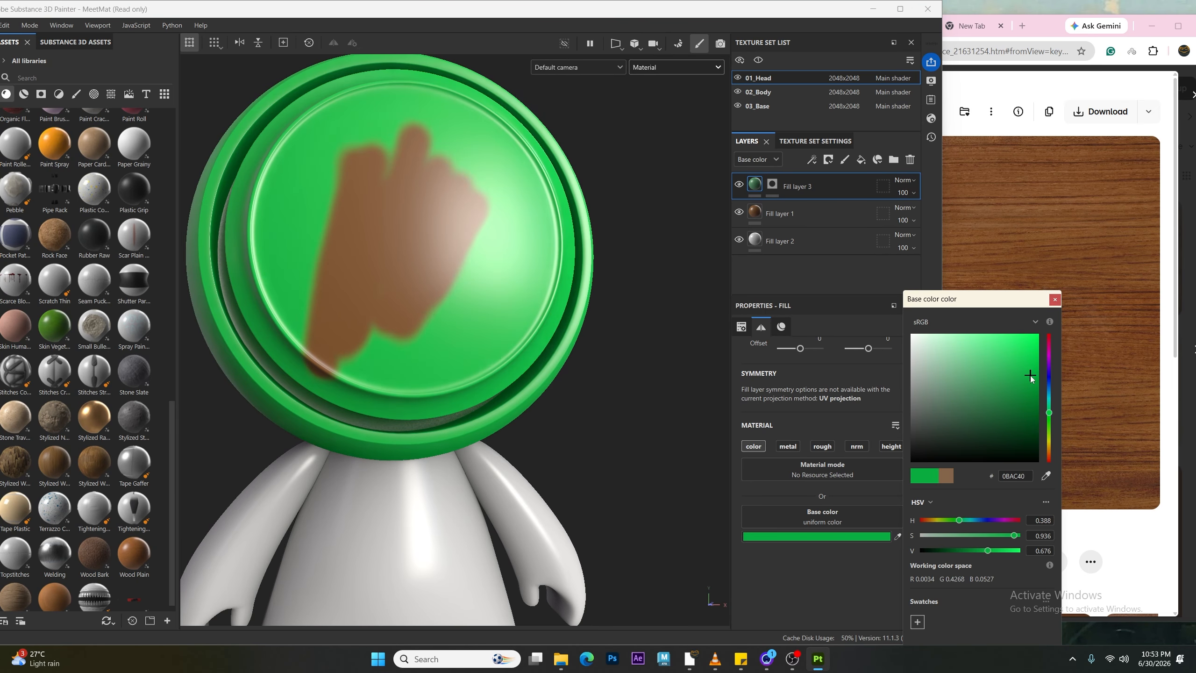
left_click(1055, 299)
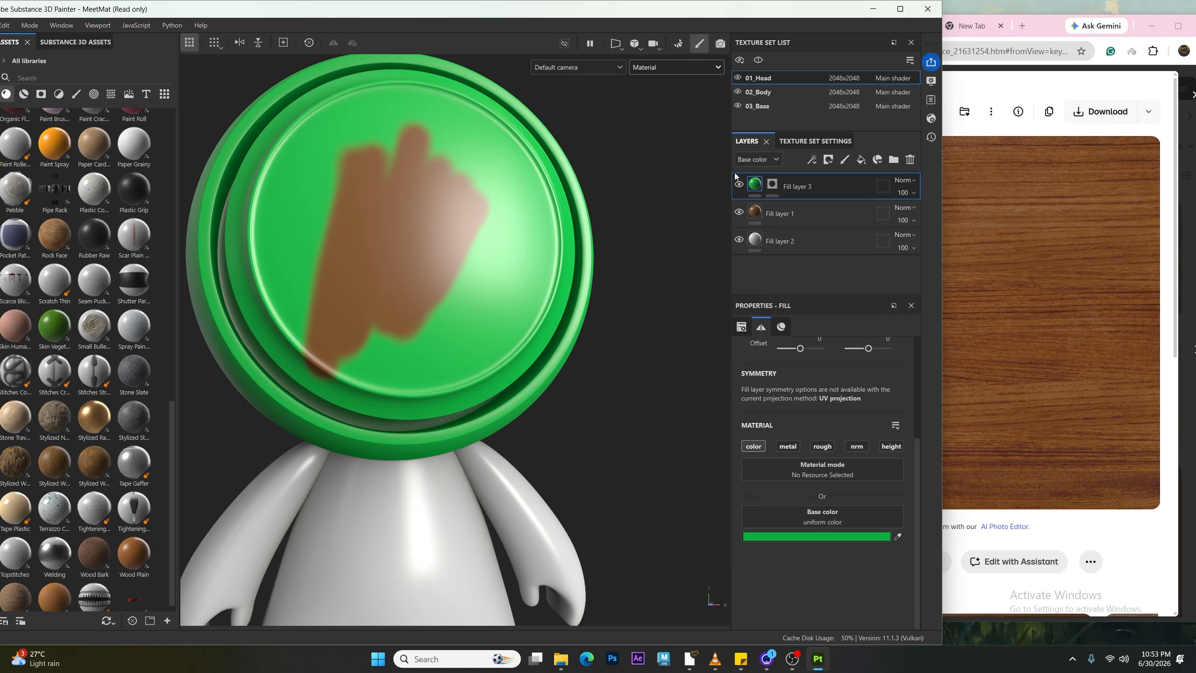
Step: Paint white strokes across the head on Fill layer 3's mask with the grayscale value set to 1
left_click(772, 183)
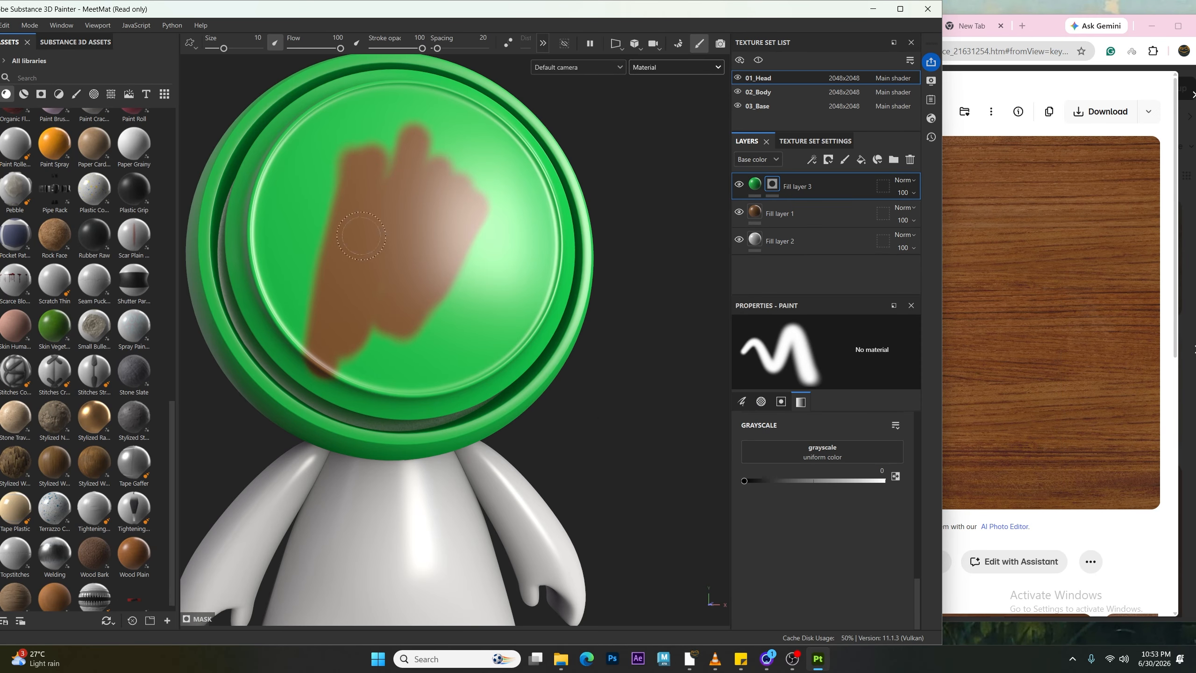
mouse_move(391, 307)
left_mouse_down()
mouse_move(509, 264)
mouse_move(385, 340)
mouse_move(518, 235)
mouse_move(407, 145)
left_mouse_up()
left_click_drag(759, 479, 973, 520)
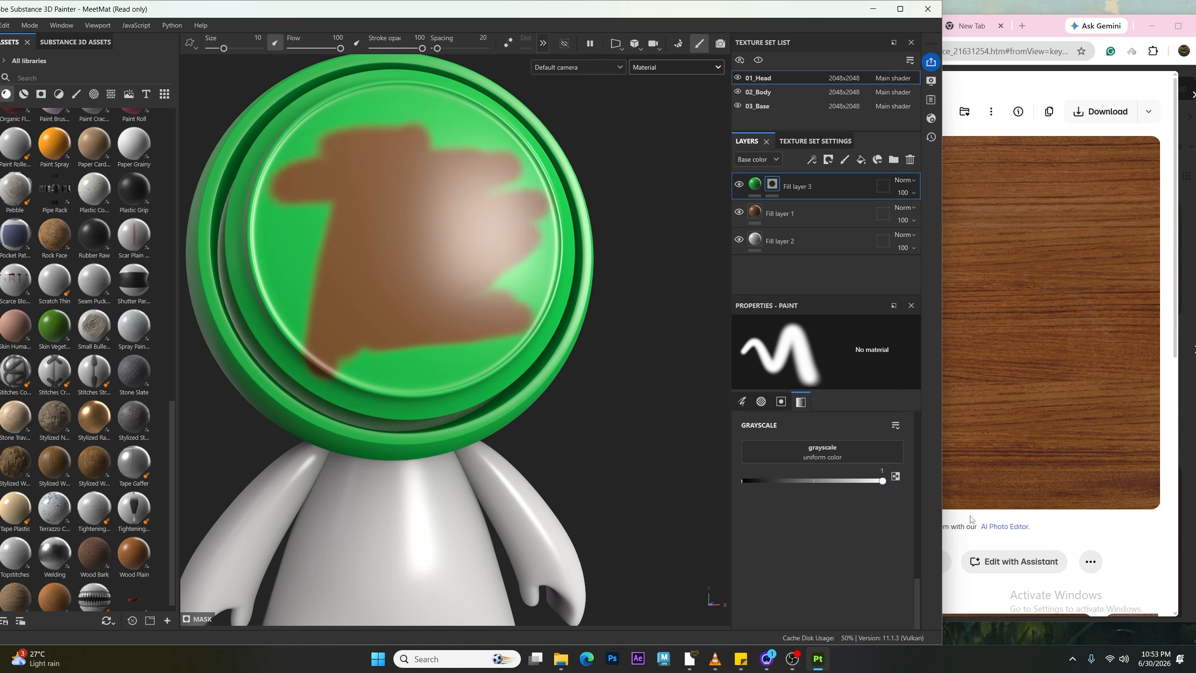
mouse_move(256, 195)
left_mouse_down()
mouse_move(325, 153)
mouse_move(263, 170)
mouse_move(422, 131)
mouse_move(334, 203)
mouse_move(513, 160)
mouse_move(619, 189)
left_mouse_up()
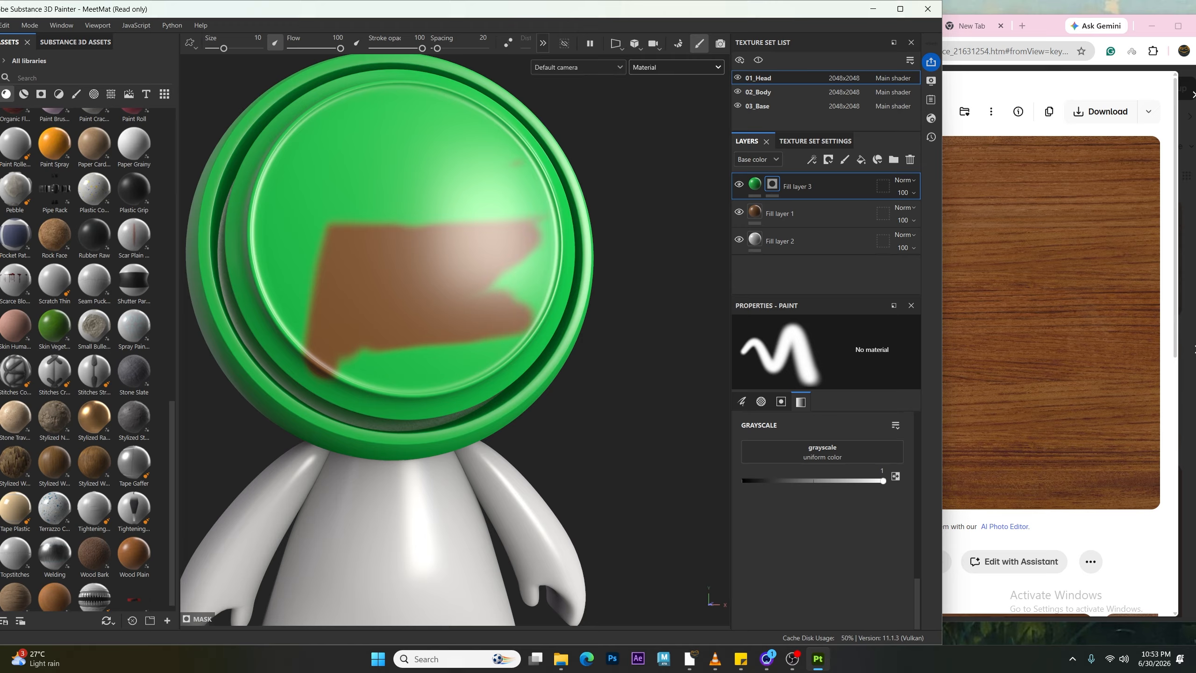
Step: Undo the recent mask strokes and color change on Fill layer 3
key("ctrl+z")
key("ctrl+z")
key("ctrl+z")
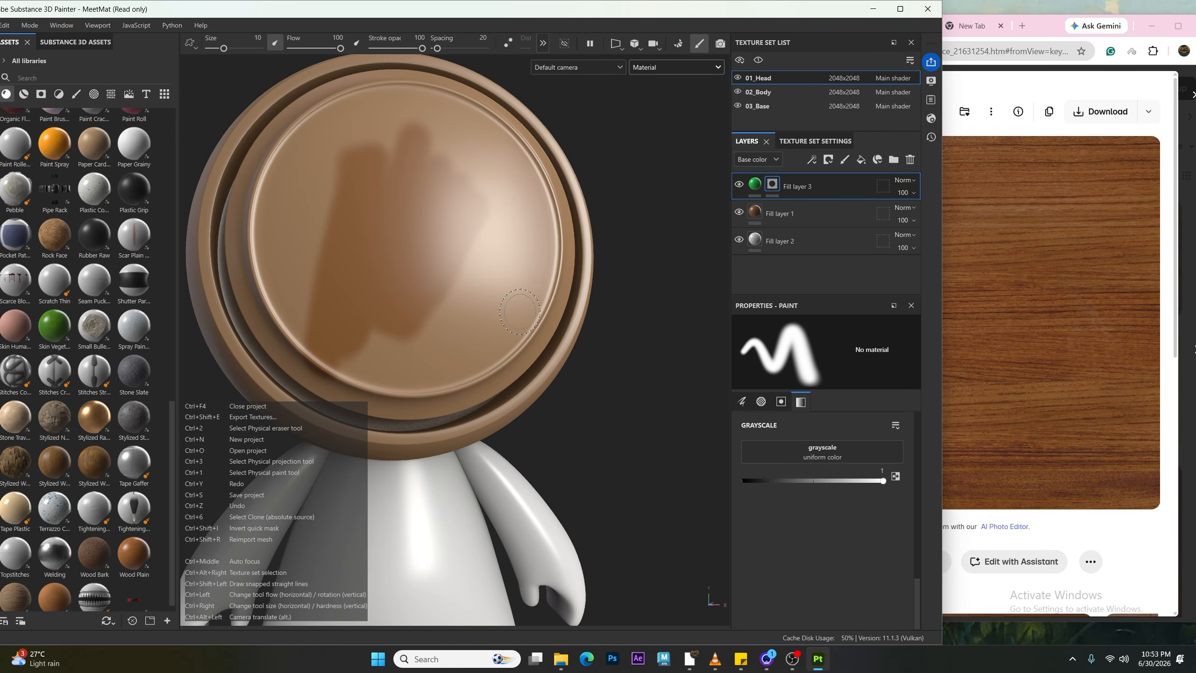
key("ctrl+z")
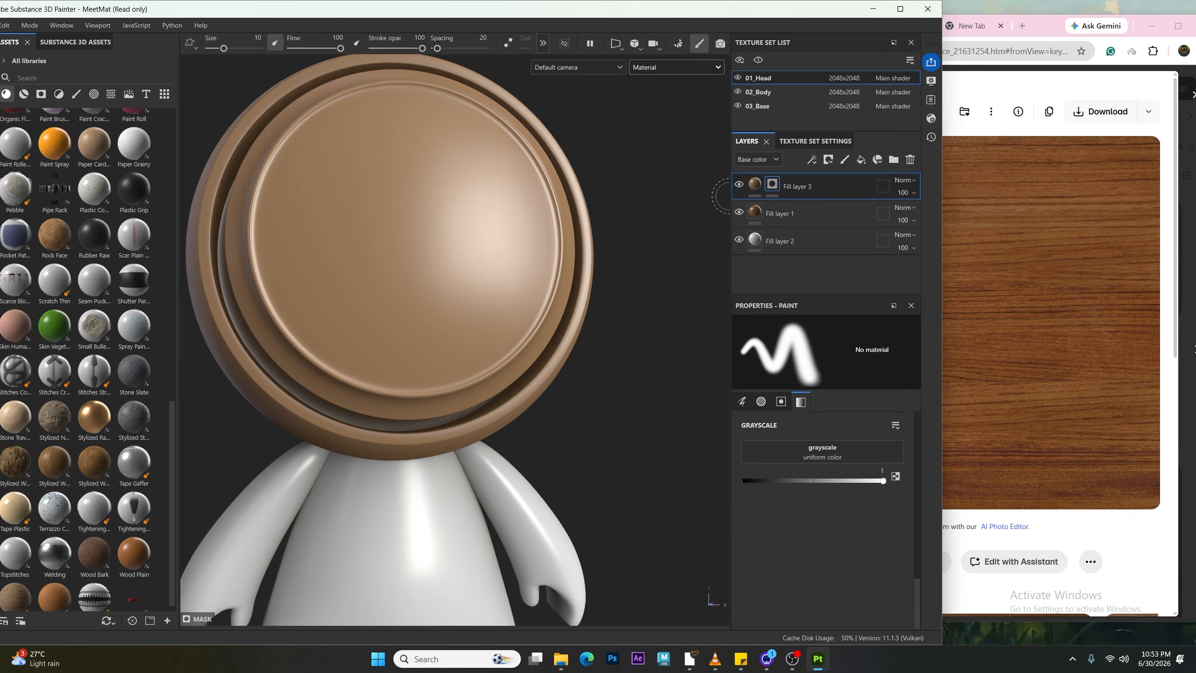
left_click(812, 161)
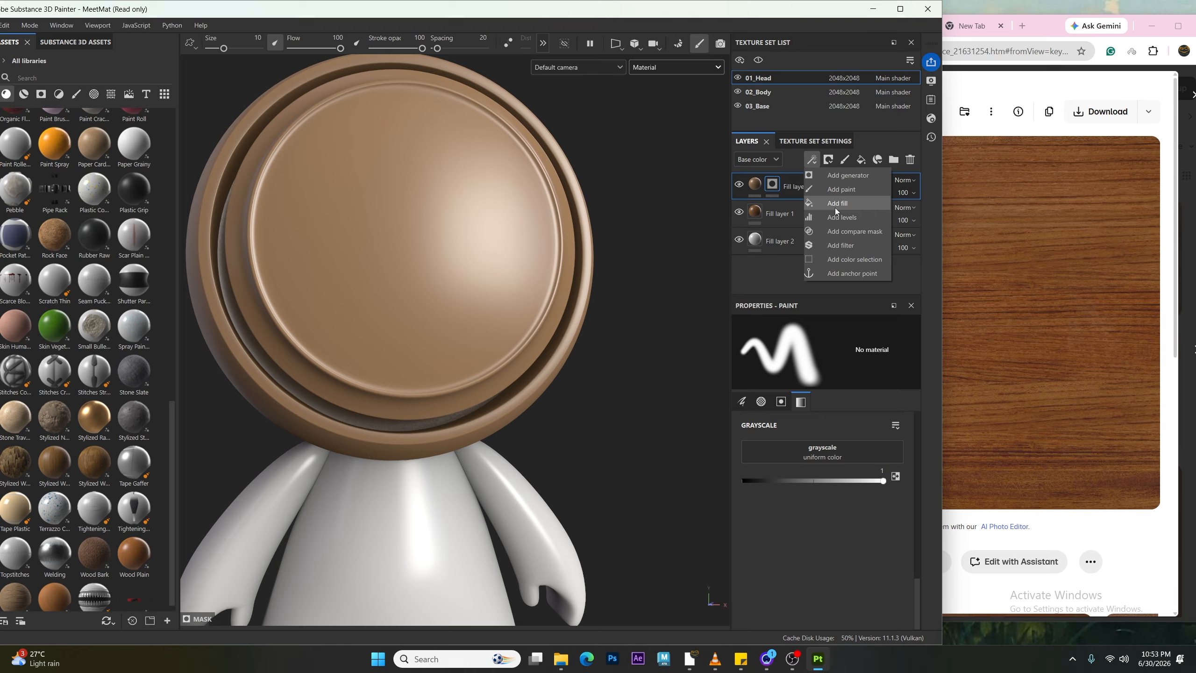
left_click(847, 523)
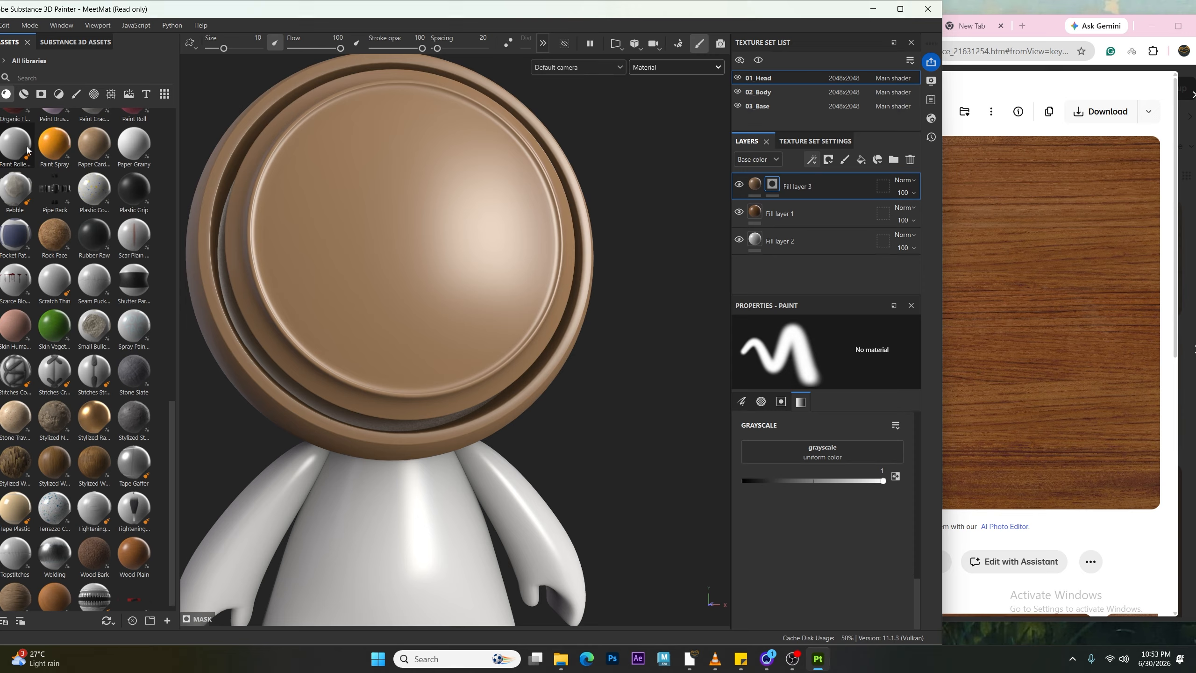
left_click_drag(205, 10, 228, 10)
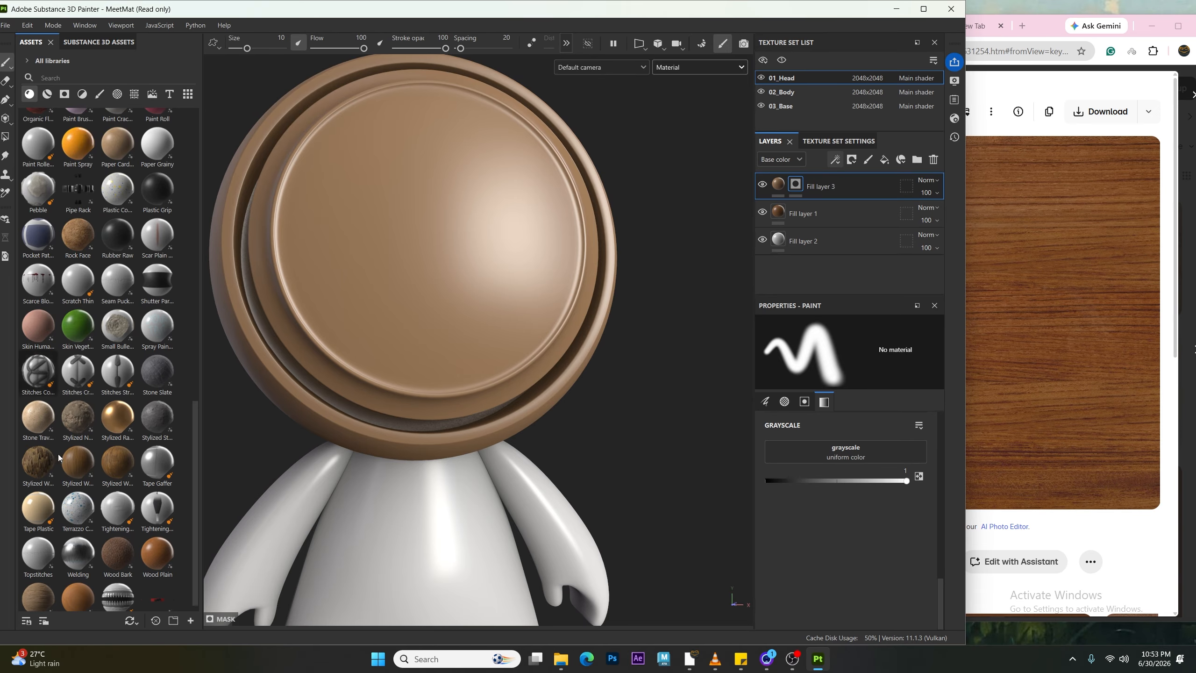
Step: Browse the procedural textures in the asset library and compare them with the wood reference image
left_click(135, 94)
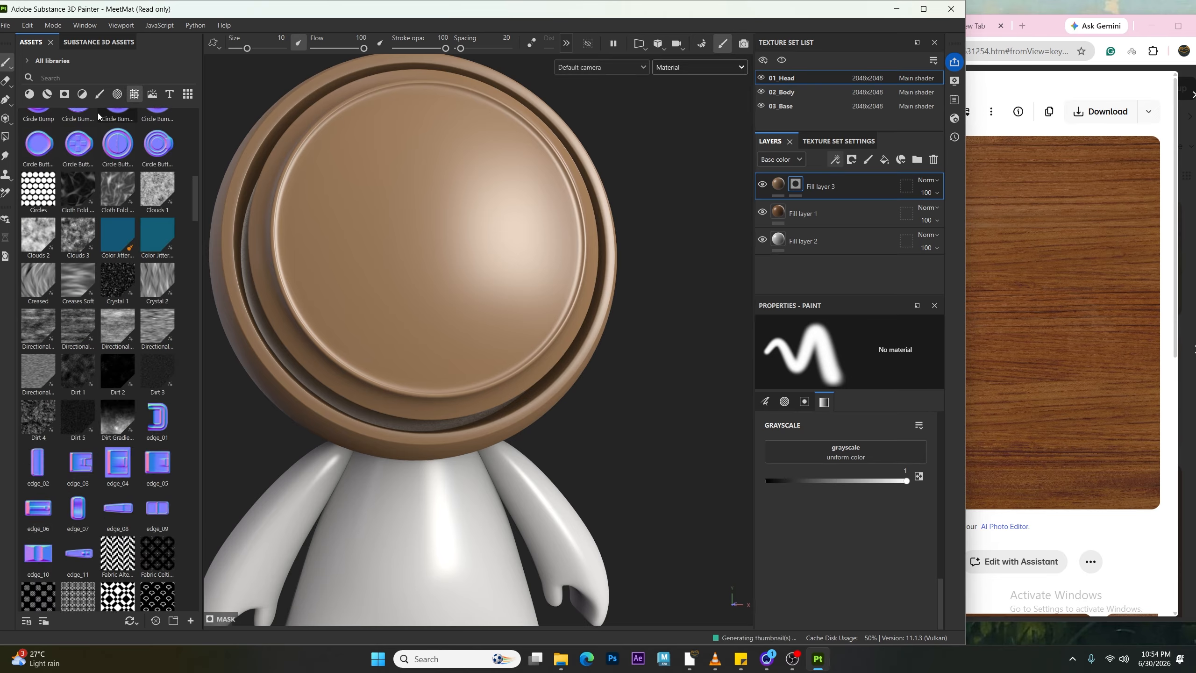
scroll(101, 160, "down", 15)
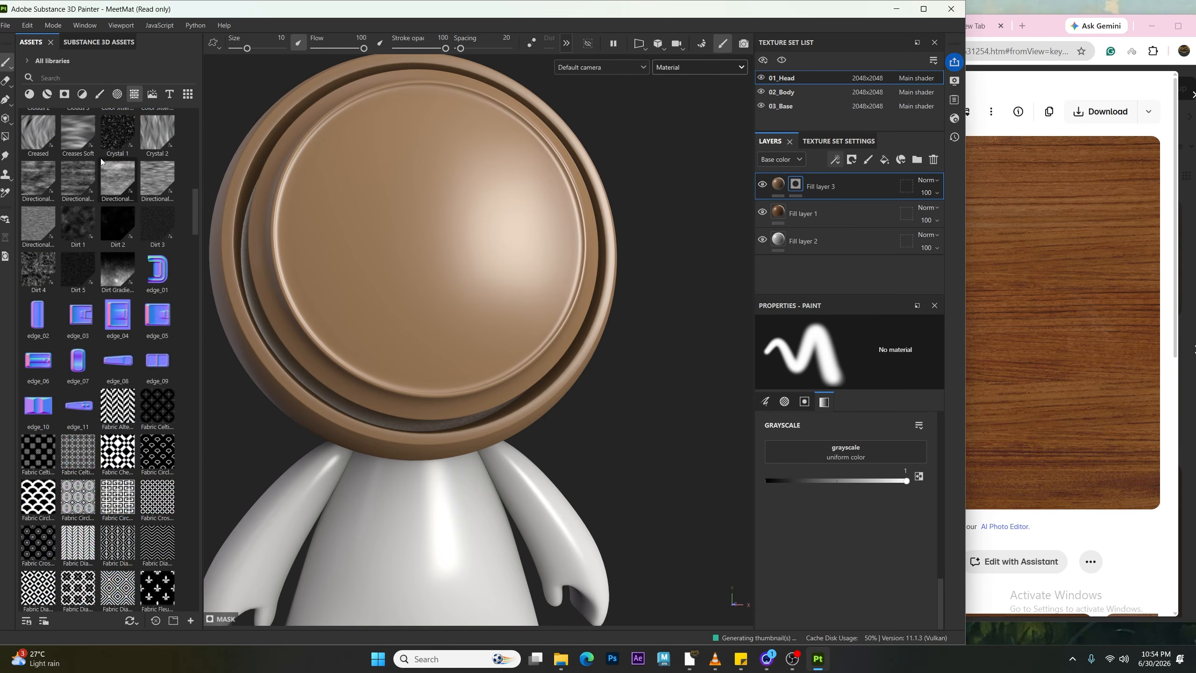
scroll(97, 189, "down", 10)
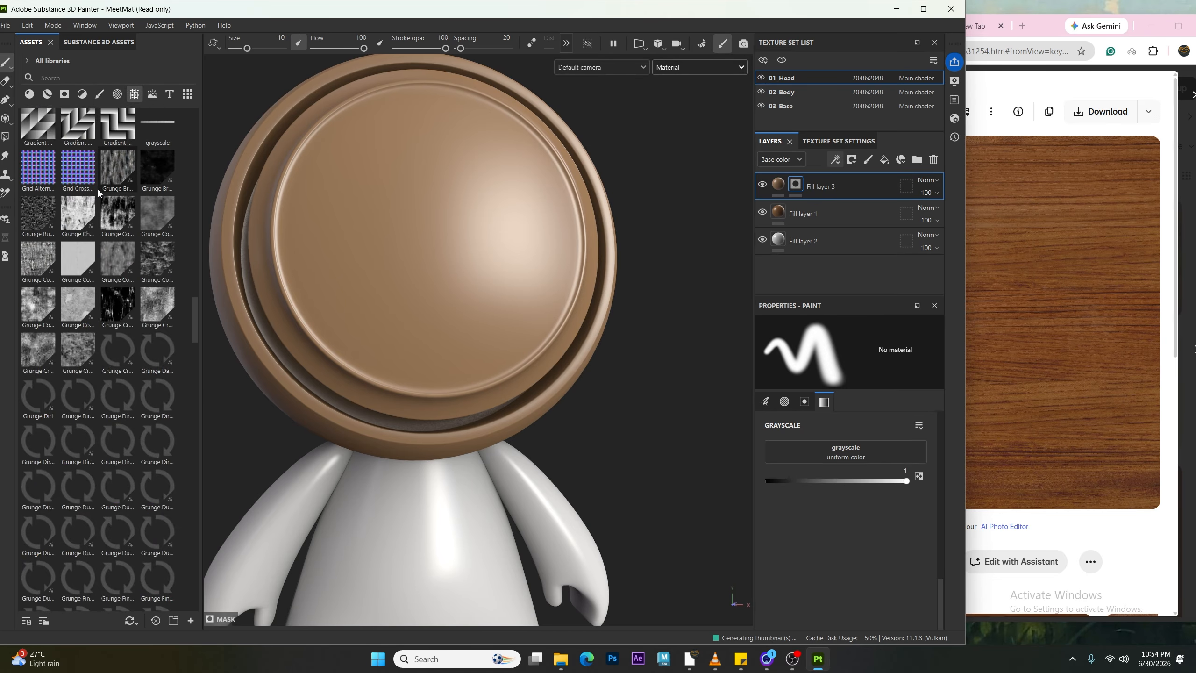
scroll(94, 207, "down", 5)
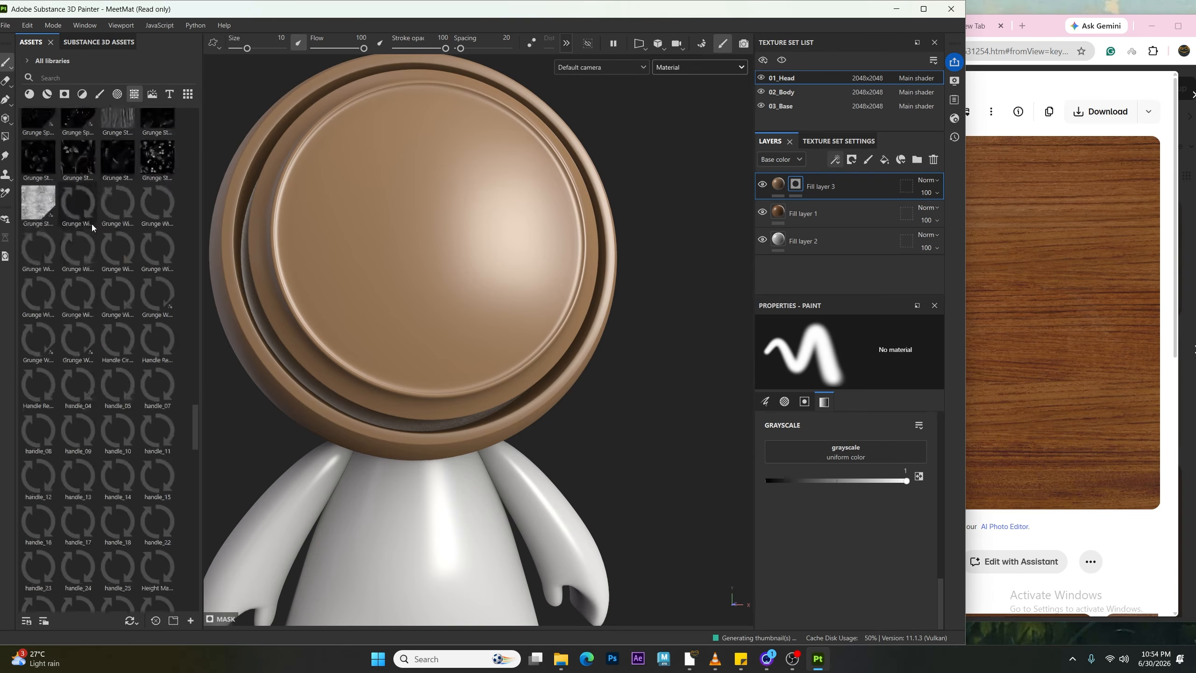
scroll(88, 226, "up", 20)
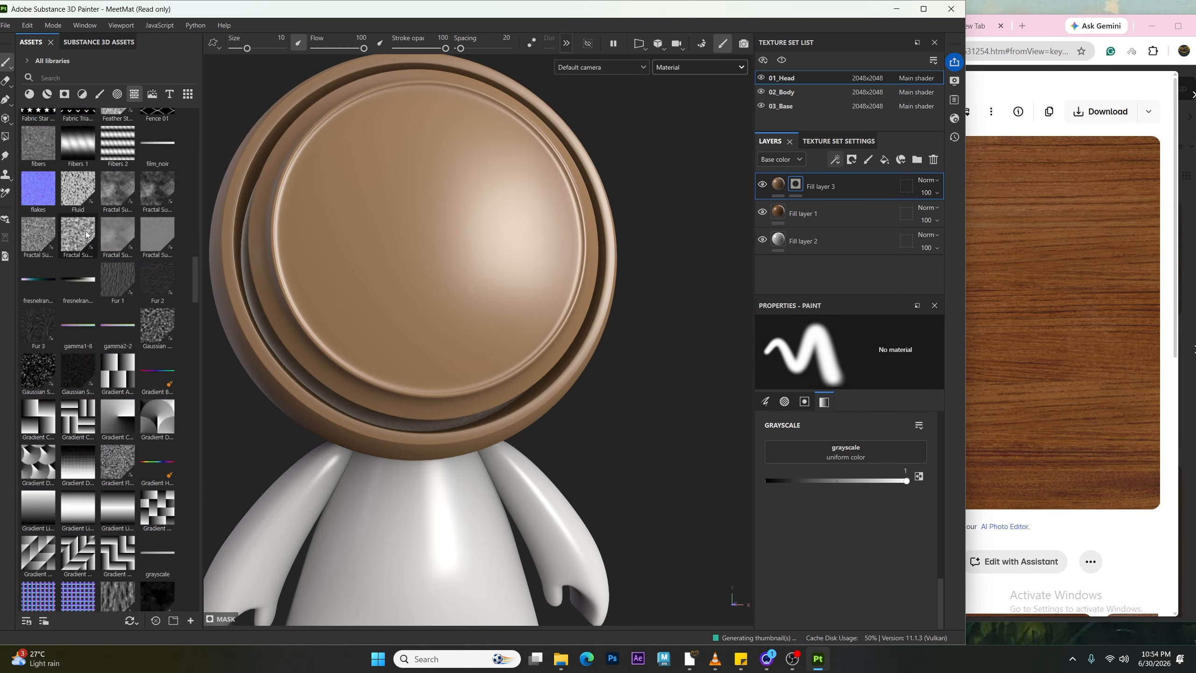
scroll(82, 231, "down", 5)
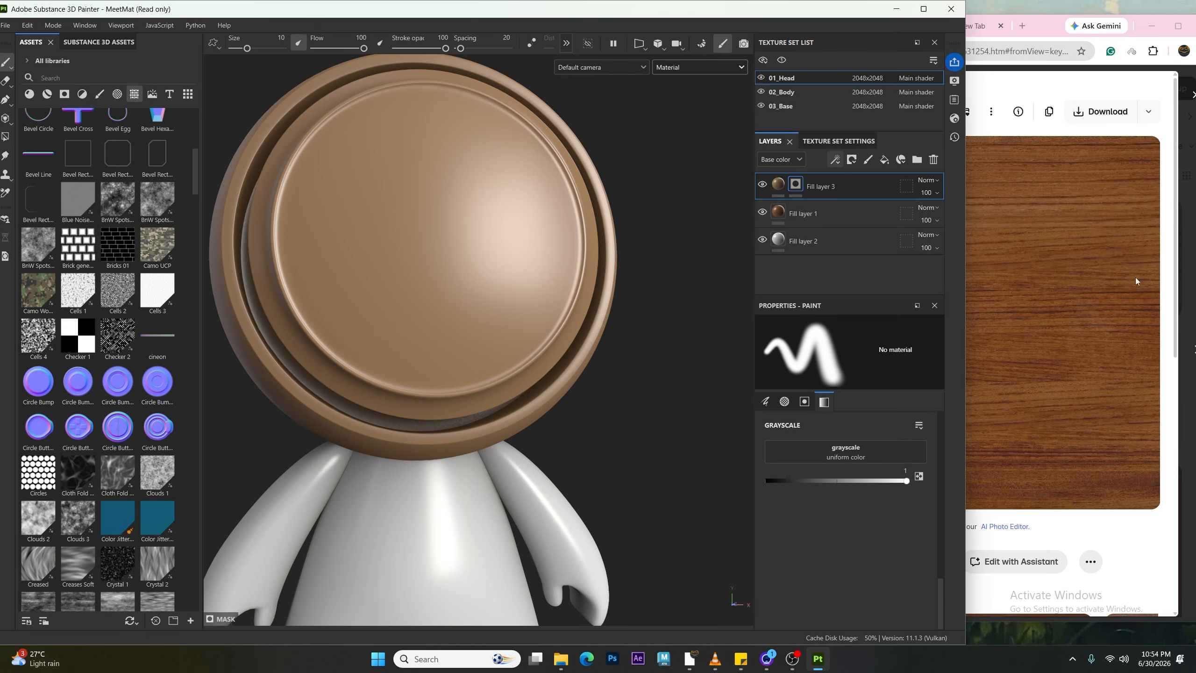
left_click(1099, 261)
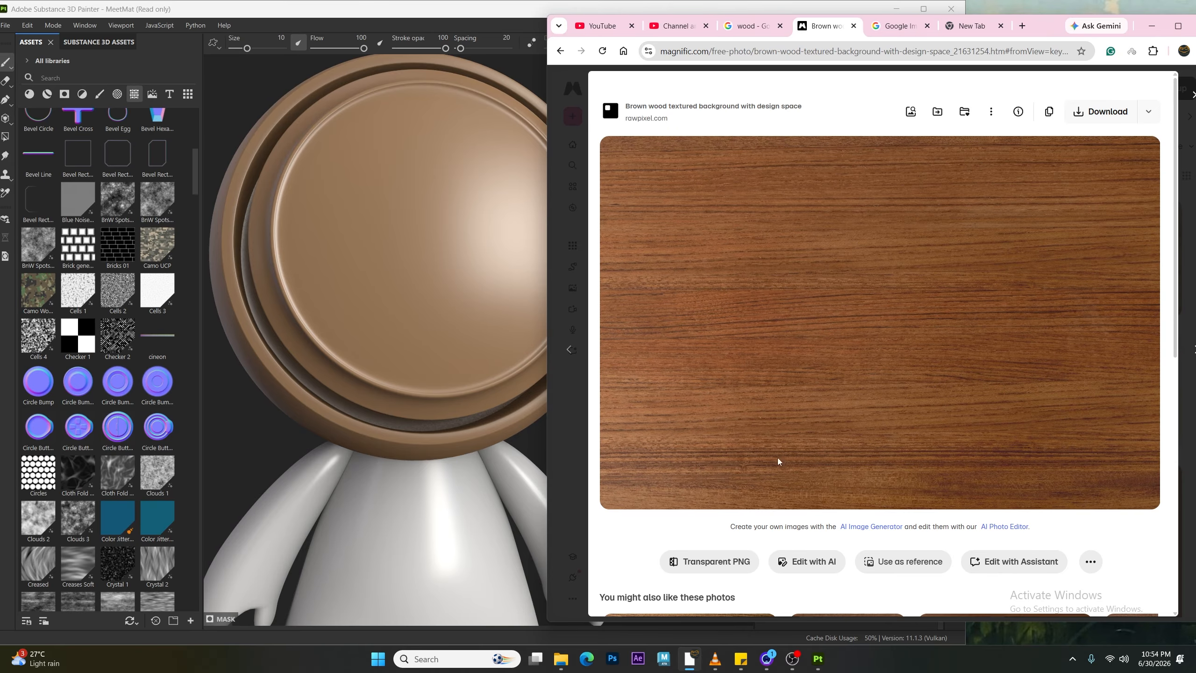
scroll(99, 296, "down", 3)
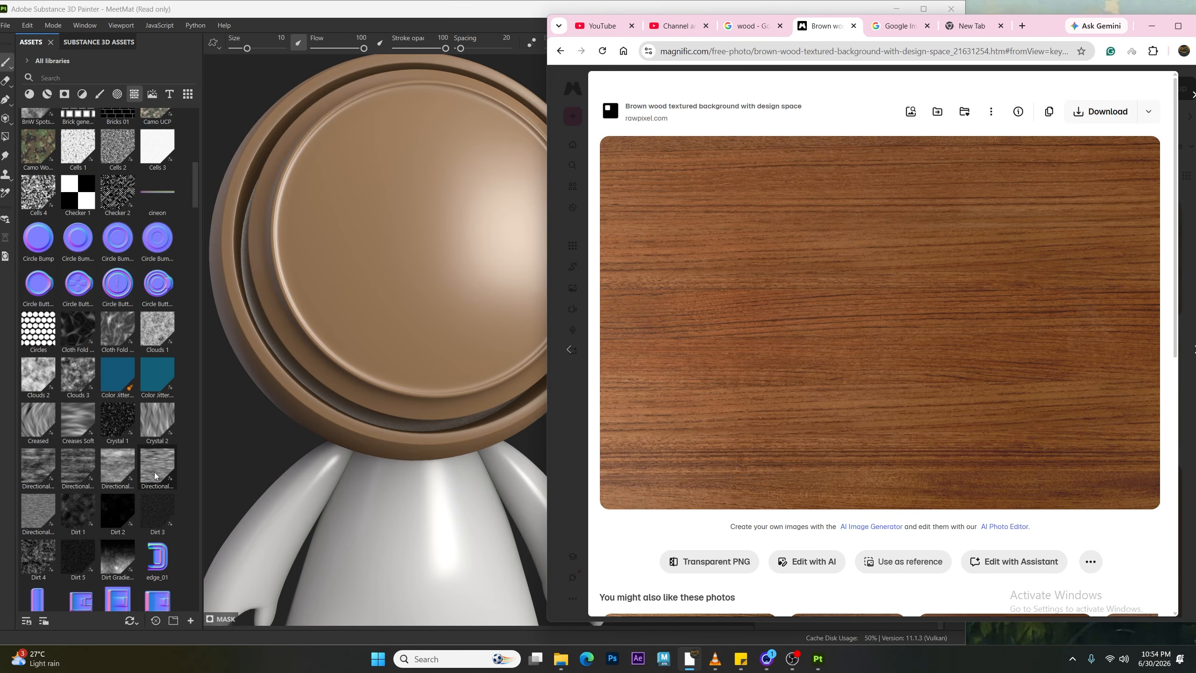
left_click(137, 496)
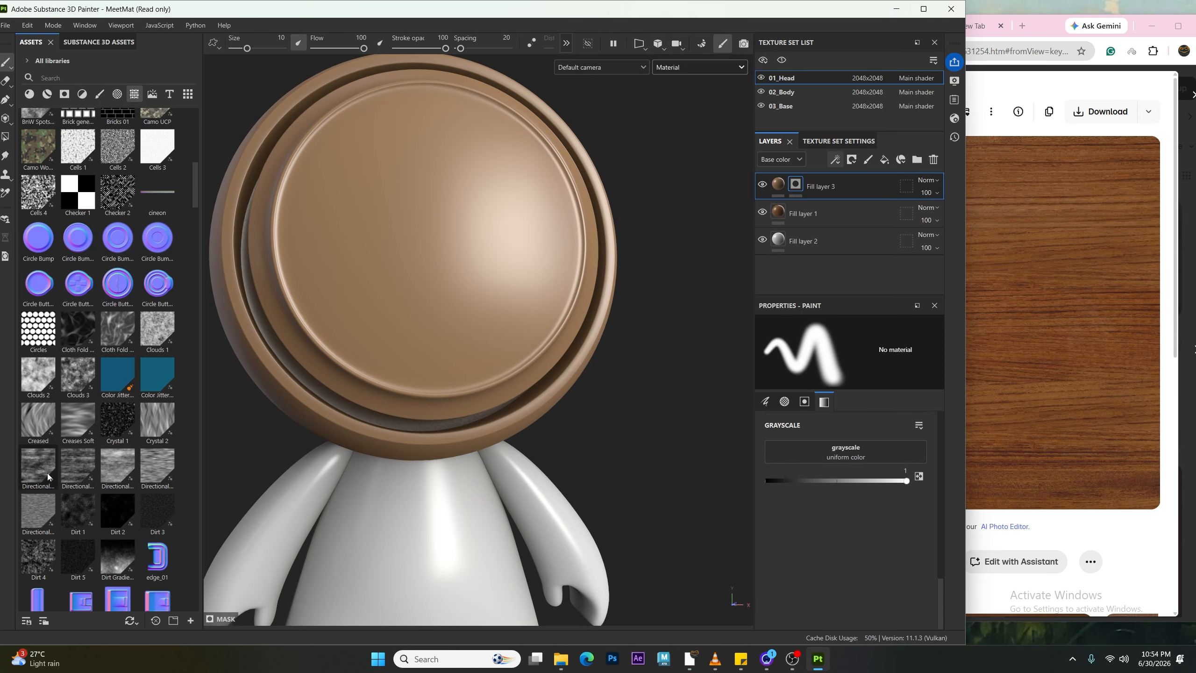
Step: Add the Directional Noise 4 procedural to Fill layer 3's mask
mouse_move(47, 473)
mouse_move(151, 474)
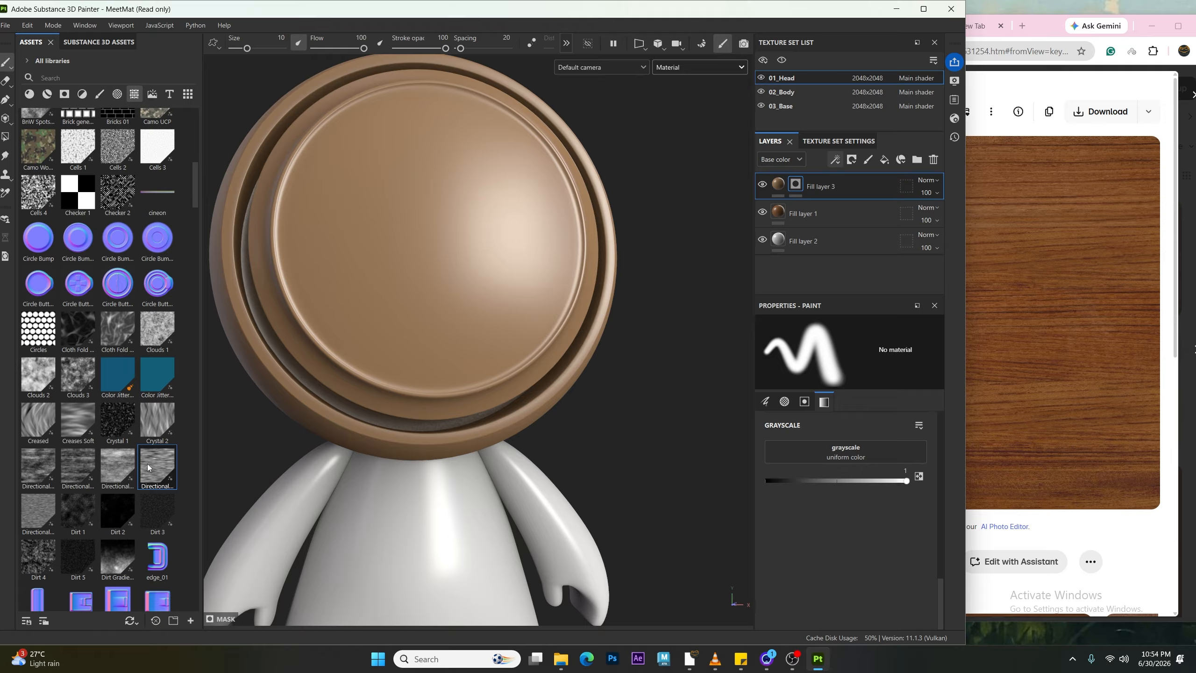
left_click_drag(148, 464, 795, 183)
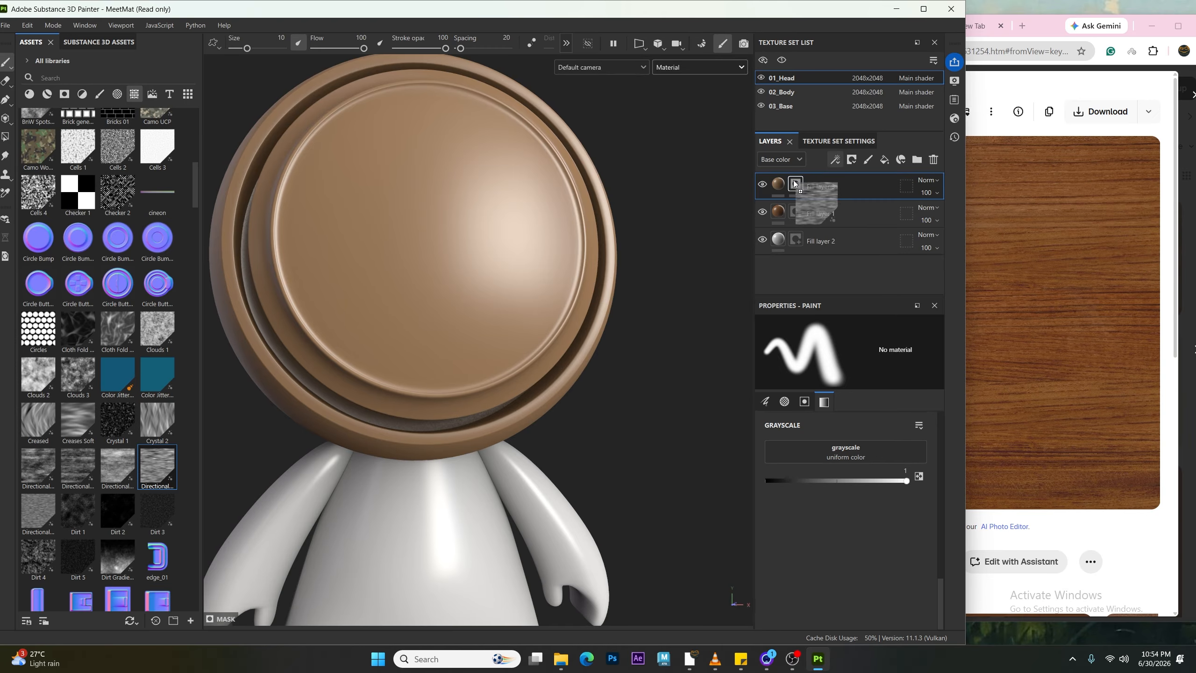
left_click_drag(795, 184, 794, 185)
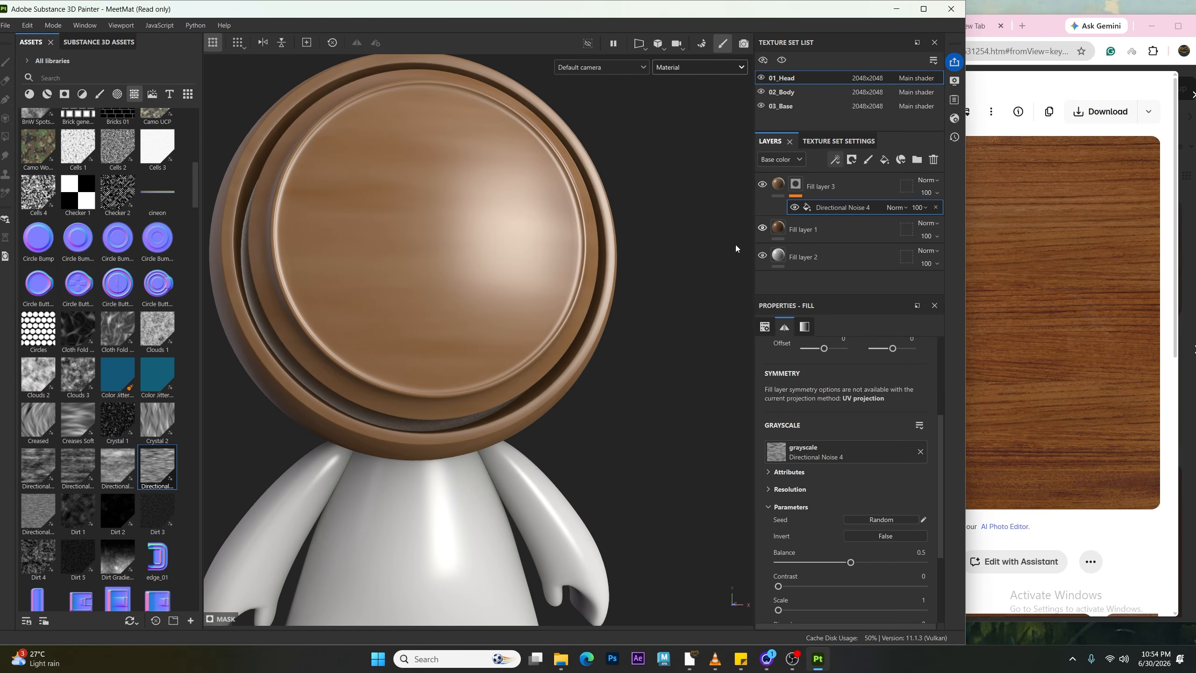
Step: Invert the Directional Noise 4 mask on Fill layer 3
right_click_drag(513, 356, 488, 288, "alt")
left_click_drag(488, 288, 466, 330, "alt")
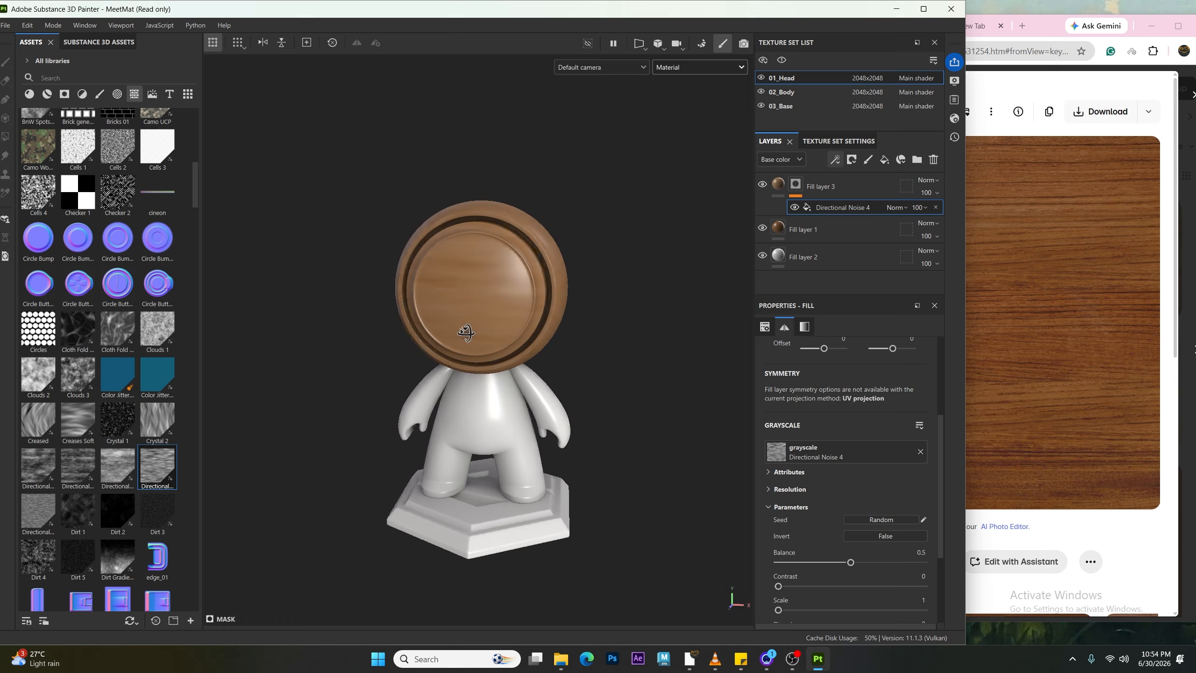
right_click_drag(466, 329, 542, 266, "alt")
left_click_drag(543, 267, 504, 264, "alt")
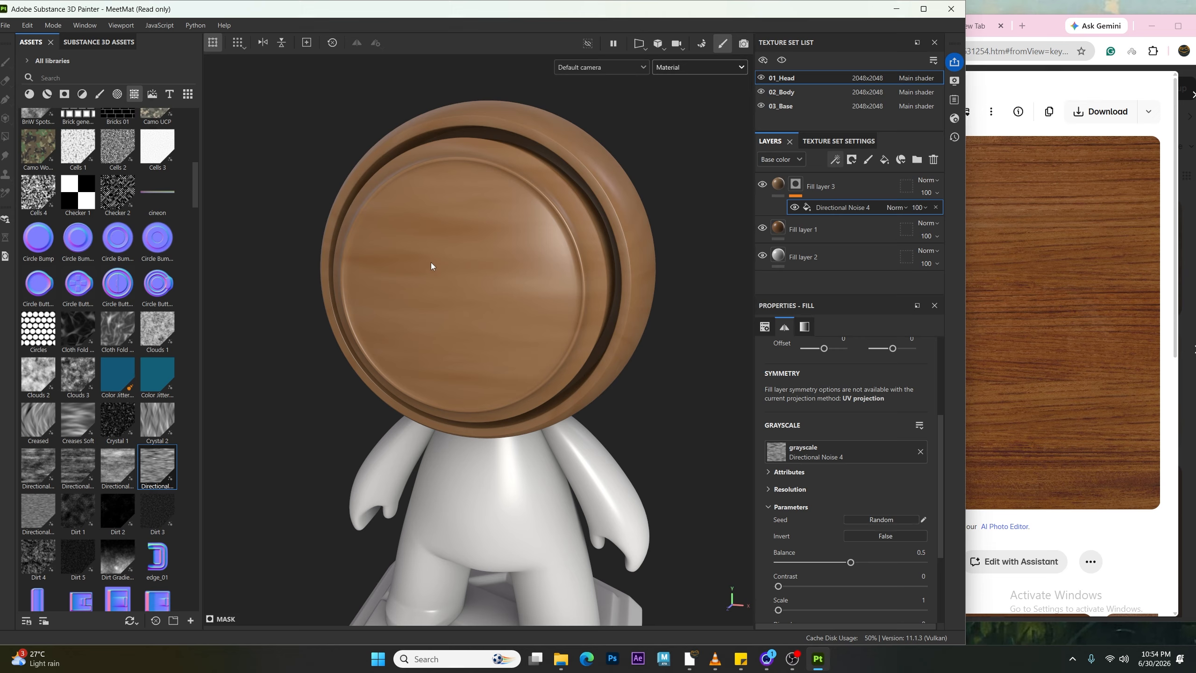
mouse_move(430, 265)
left_mouse_down("alt")
mouse_move(488, 232)
mouse_move(437, 266)
left_mouse_up("alt")
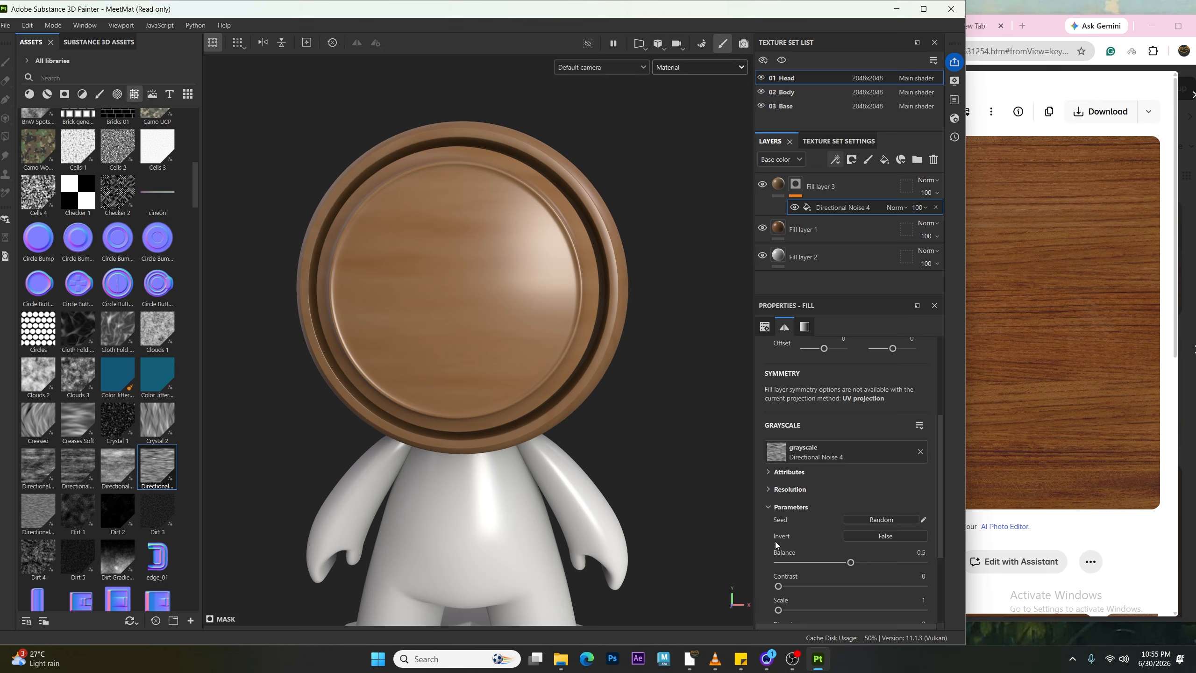
left_click(889, 538)
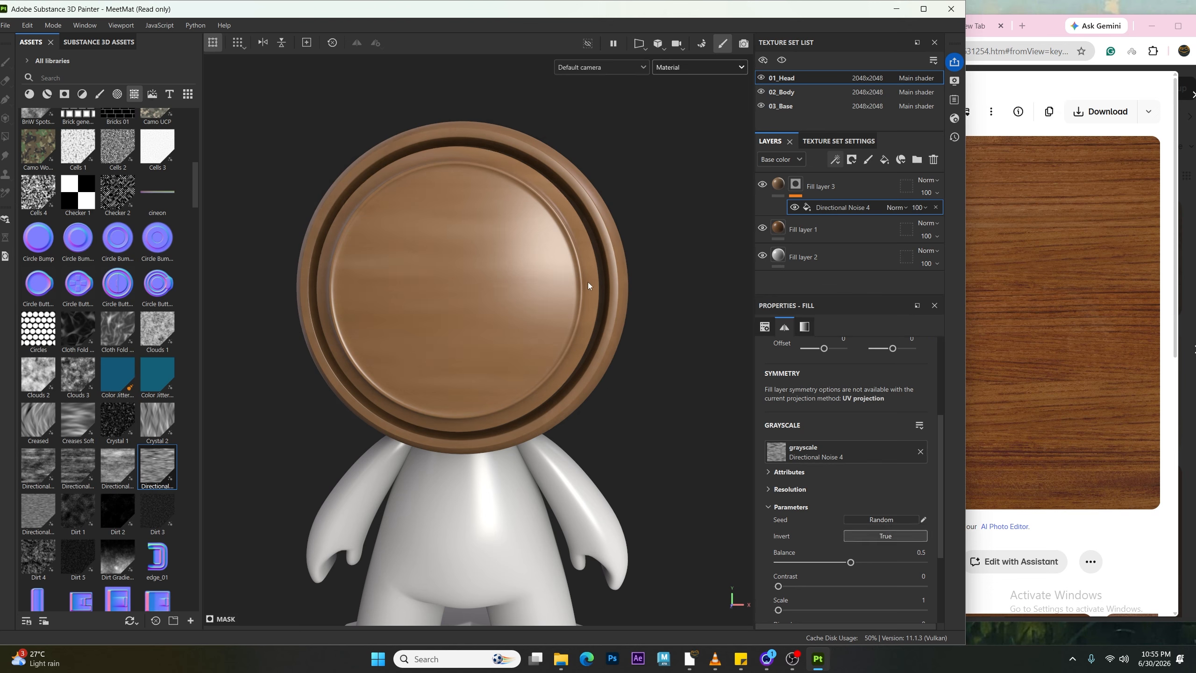
Step: Tune the Directional Noise 4 Balance to 0.73, previewing it in the Mask channel and back in Material view
mouse_move(441, 250)
left_mouse_down("alt")
mouse_move(437, 265)
mouse_move(441, 242)
left_mouse_up("alt")
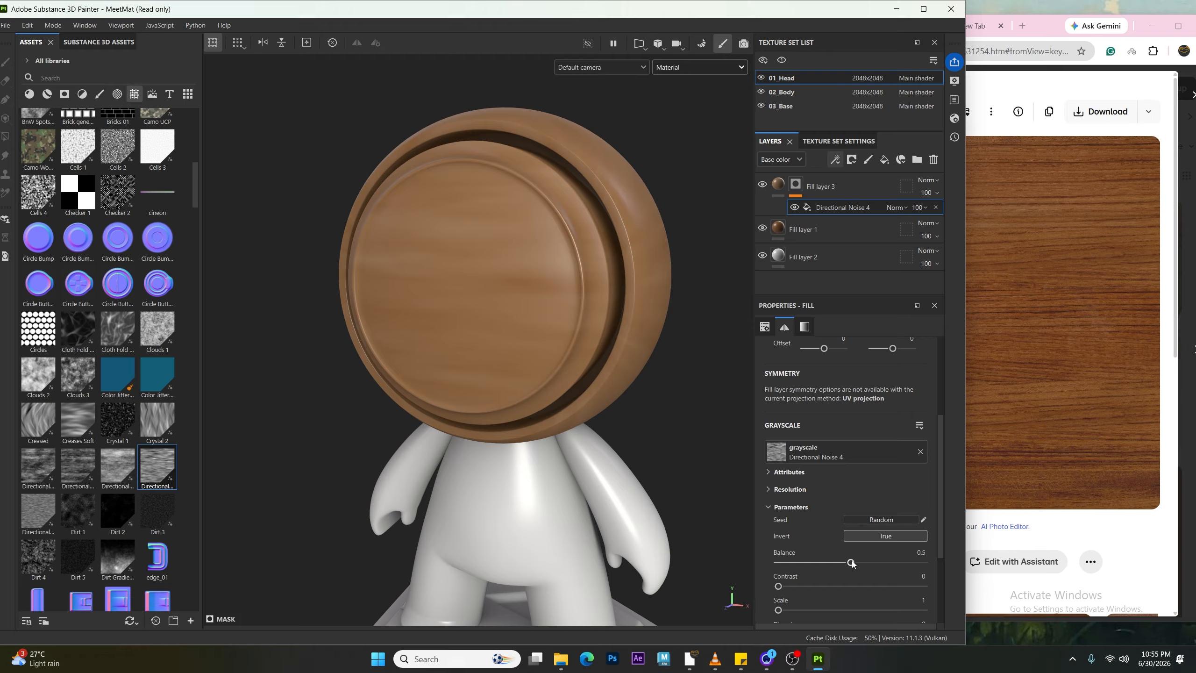
left_click_drag(851, 563, 904, 563)
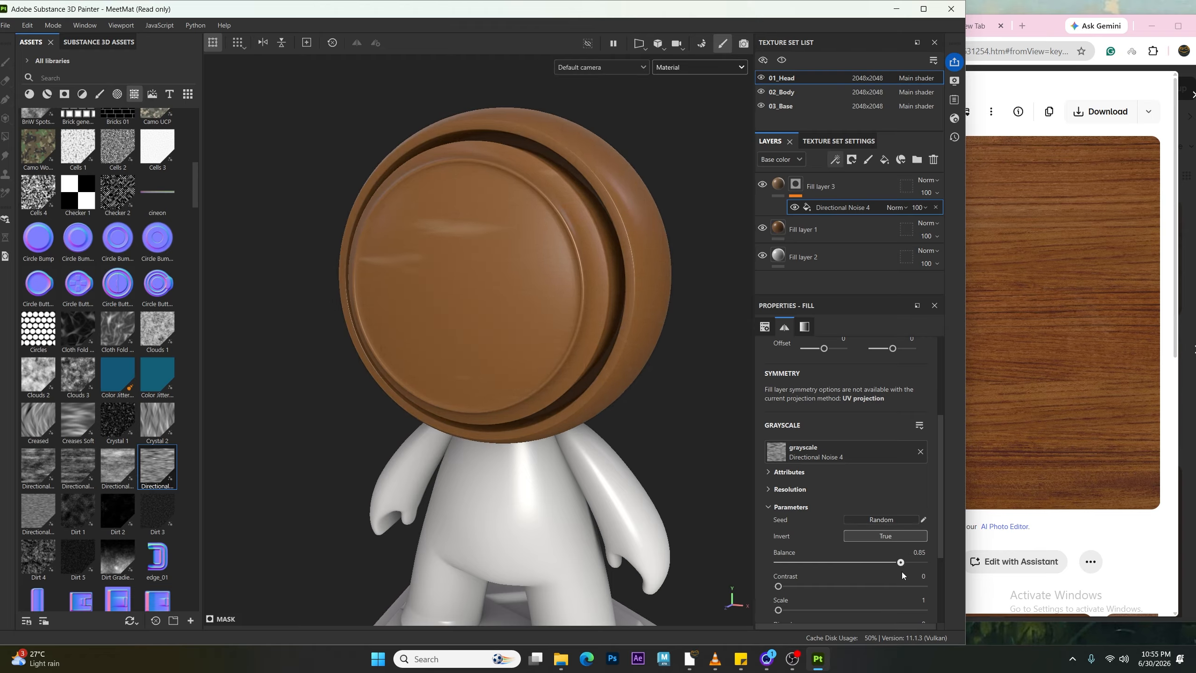
left_click(709, 70)
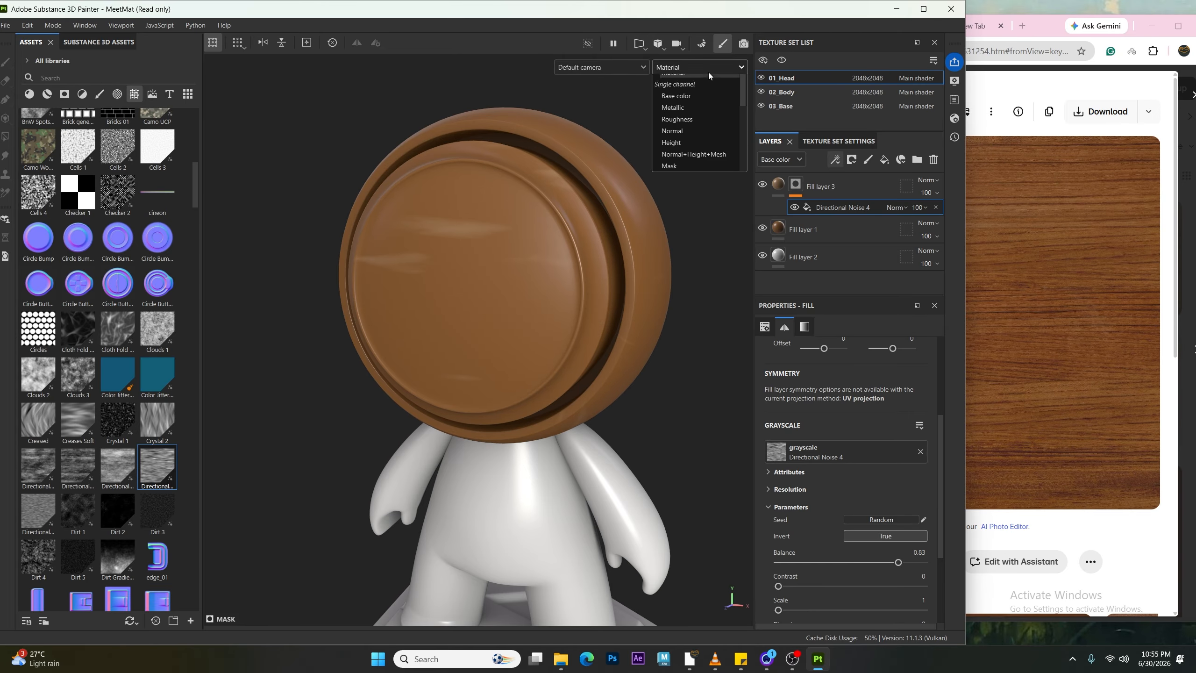
left_click(681, 187)
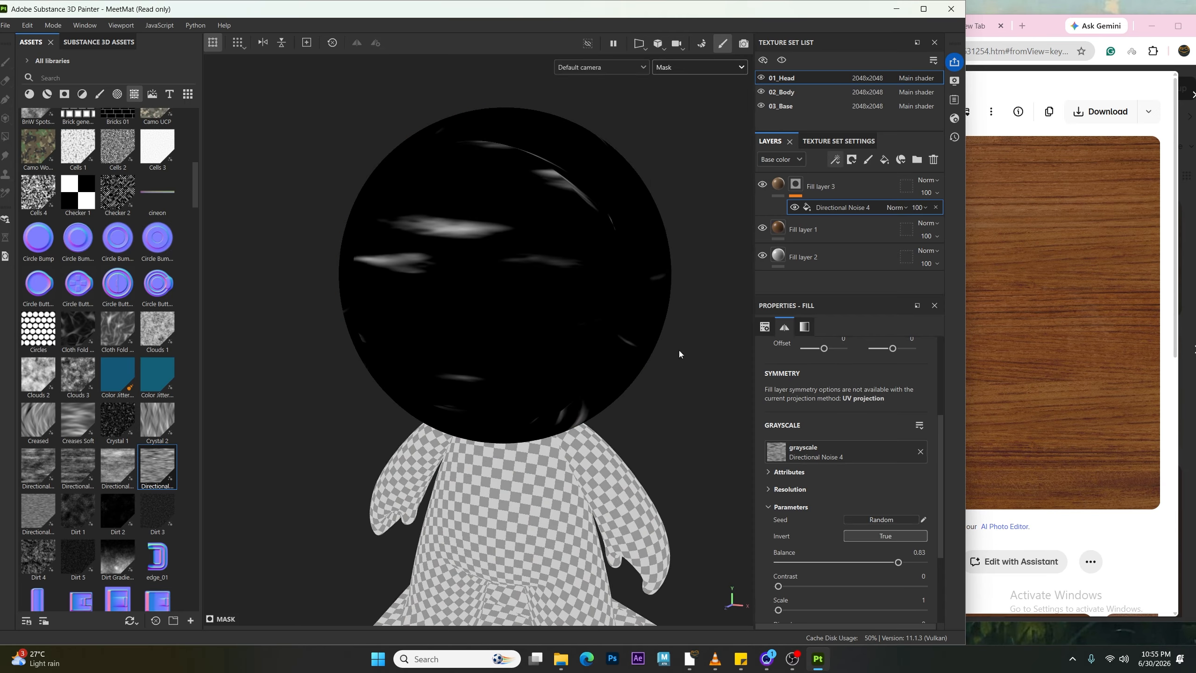
mouse_move(895, 564)
left_mouse_down()
mouse_move(799, 577)
mouse_move(895, 564)
left_mouse_up()
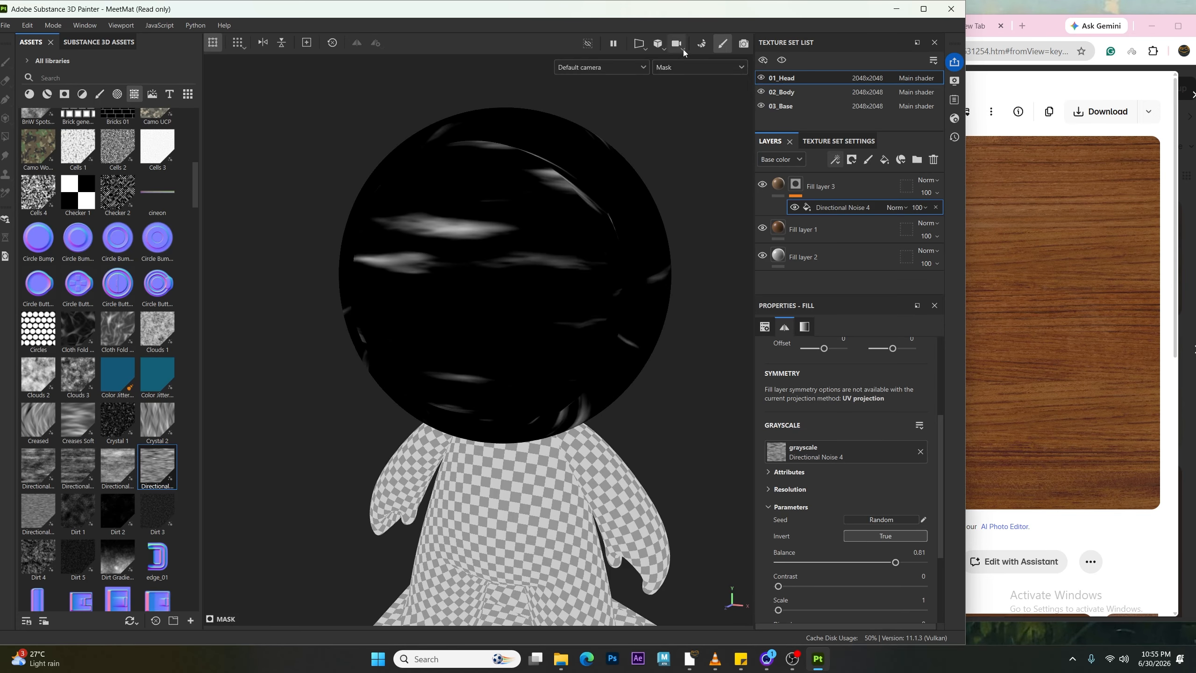
left_click(683, 69)
left_click(674, 94)
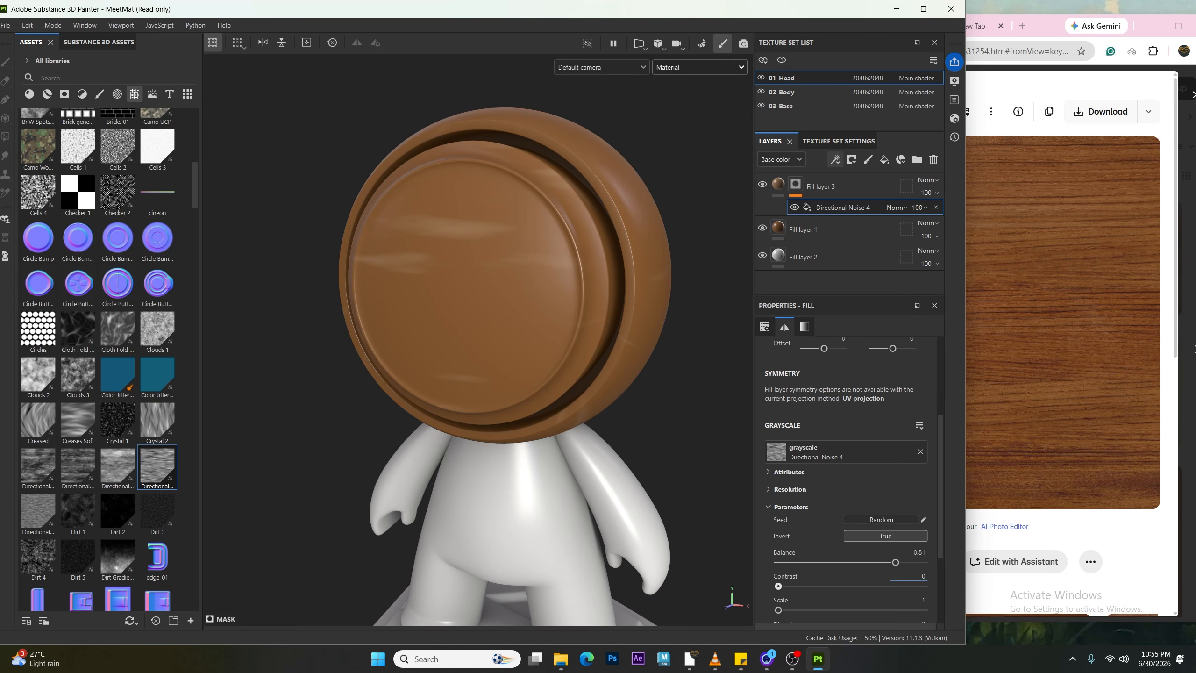
left_click_drag(895, 563, 885, 570)
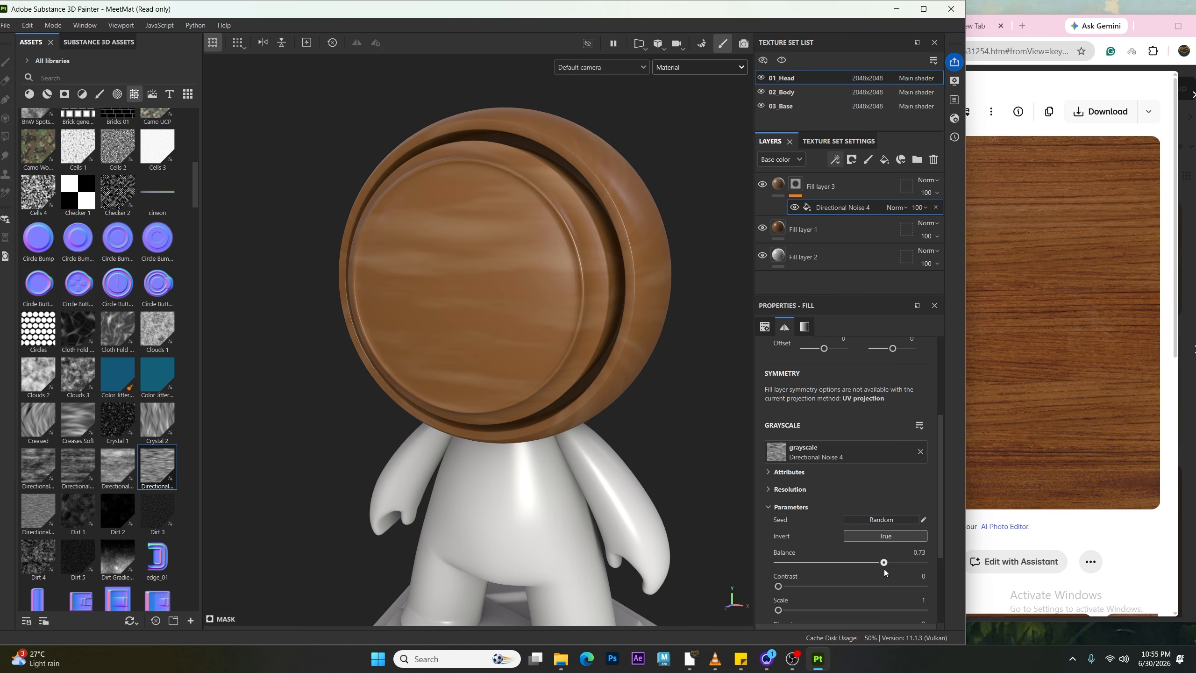
left_click_drag(547, 237, 424, 183, "alt")
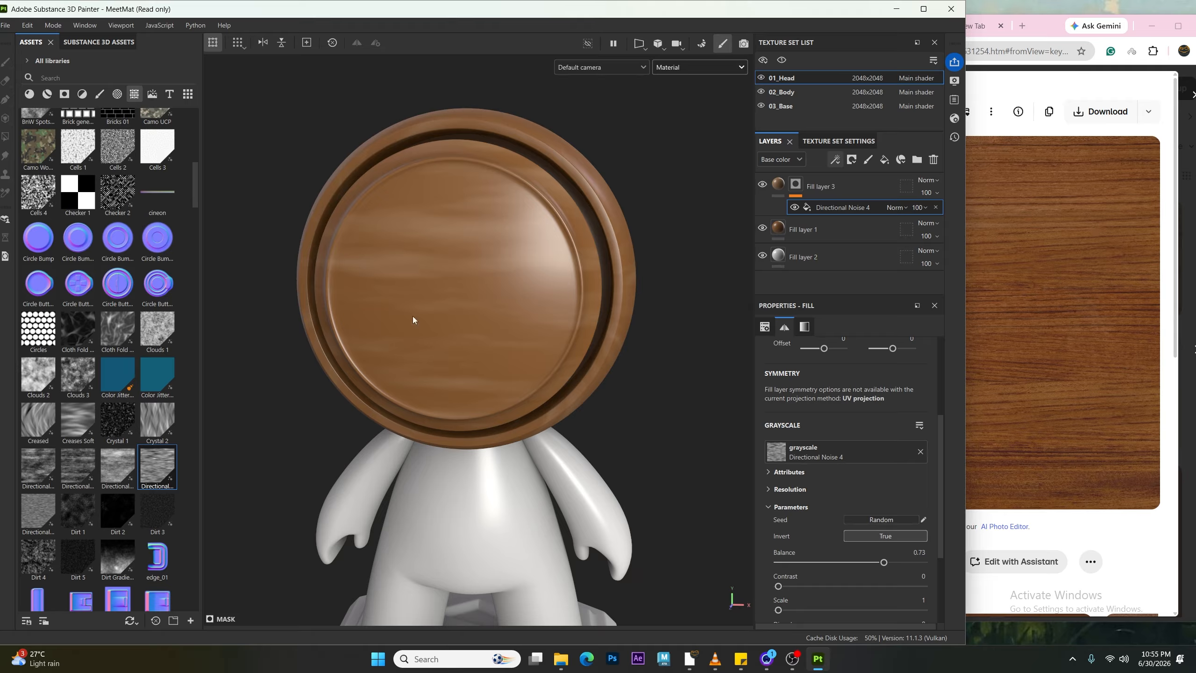
Step: Try to adjust the Scale parameter of the Directional Noise 4 mask on Fill layer 3
scroll(809, 558, "up", 3)
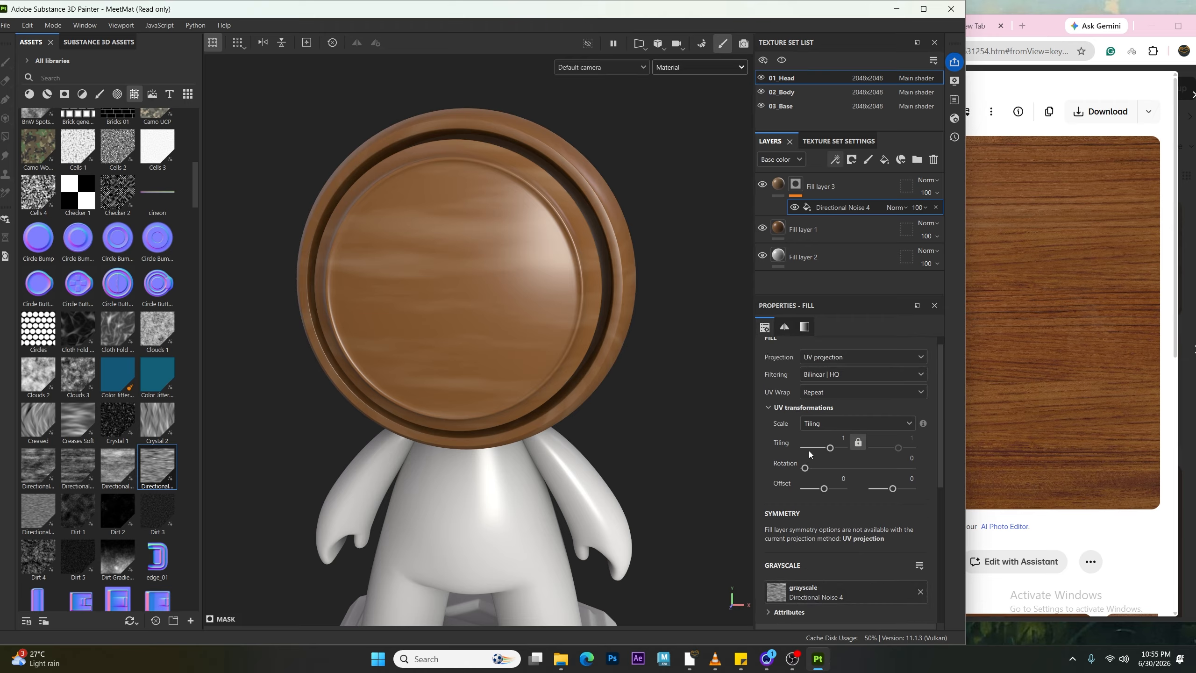
scroll(813, 462, "down", 5)
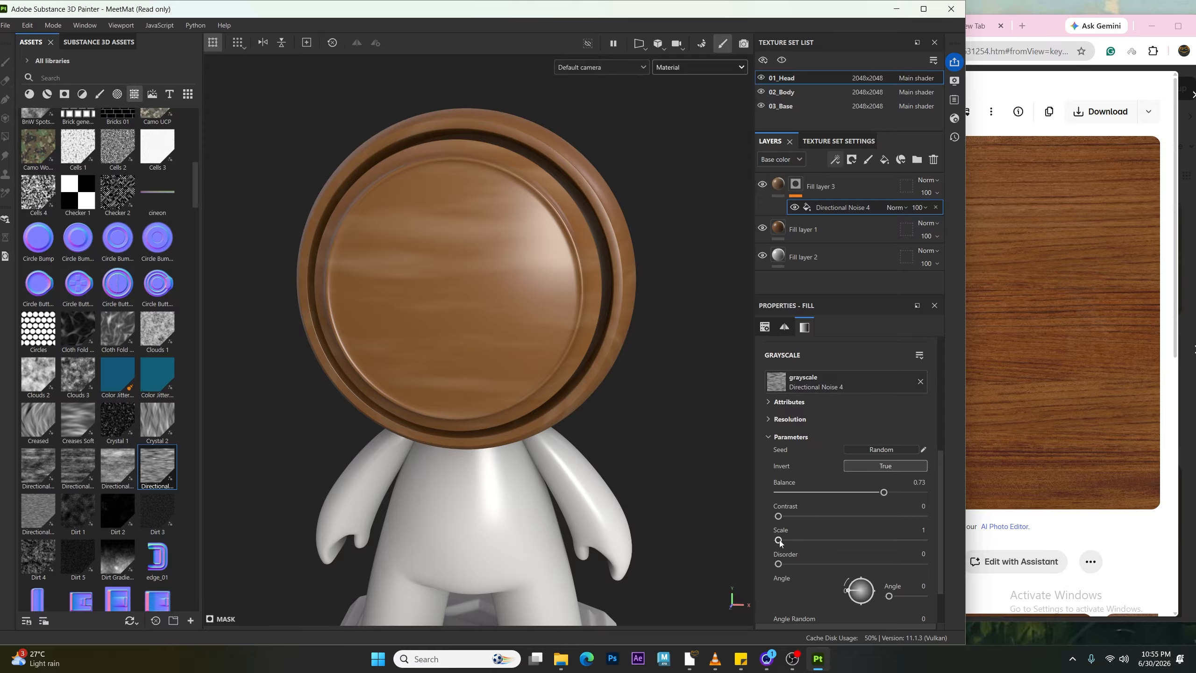
scroll(780, 542, "up", 5)
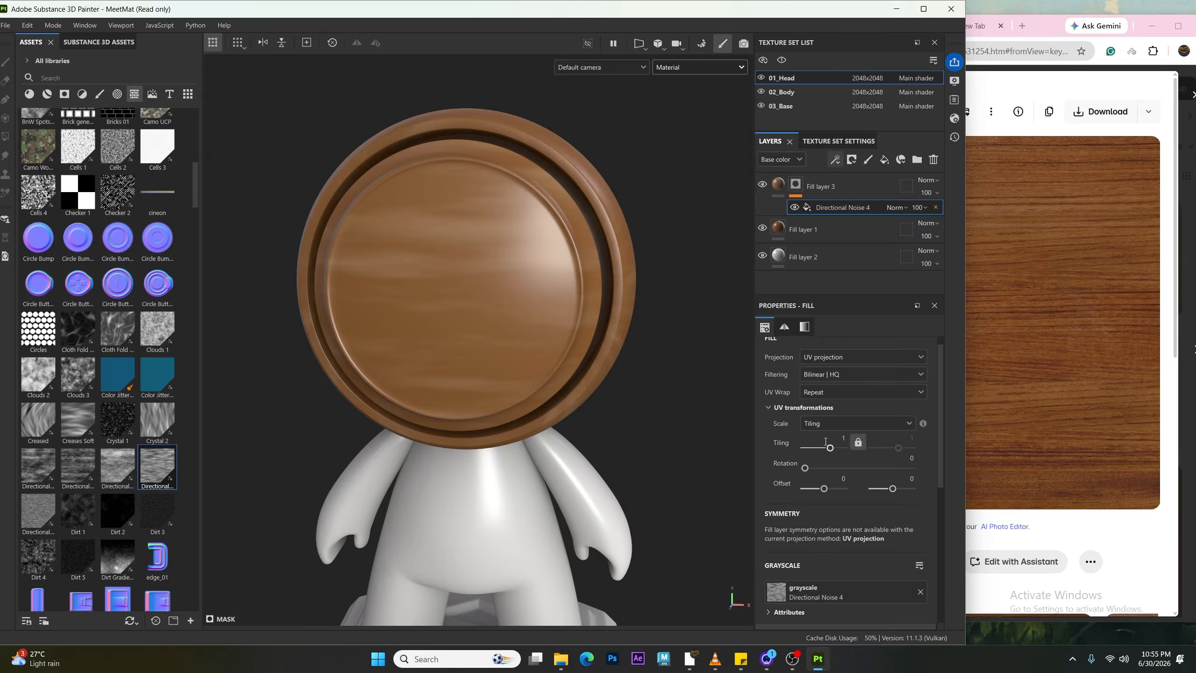
scroll(822, 442, "down", 4)
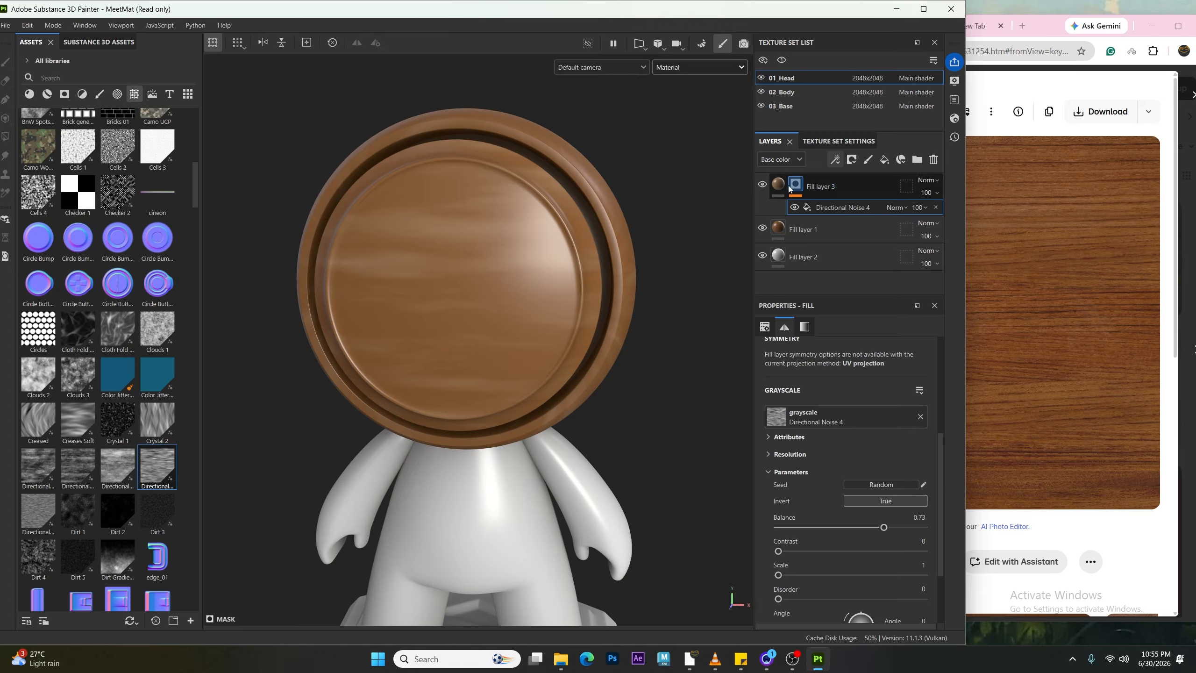
scroll(797, 461, "down", 1)
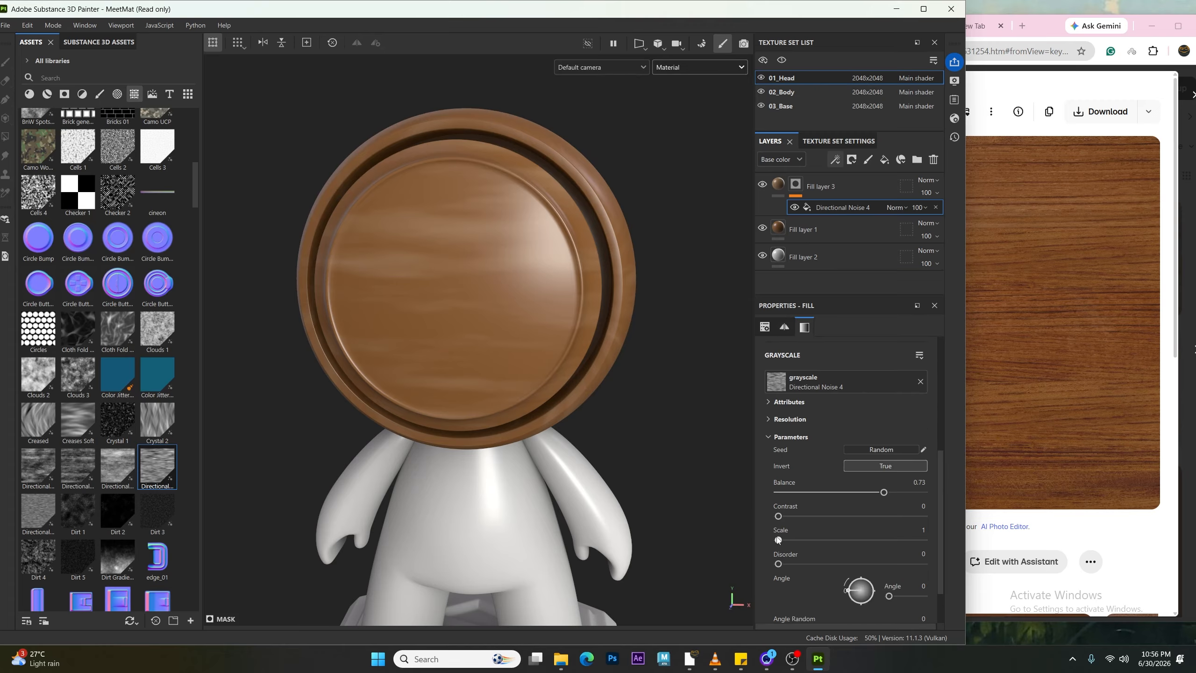
mouse_move(778, 541)
left_mouse_down()
mouse_move(798, 540)
mouse_move(781, 549)
left_mouse_up()
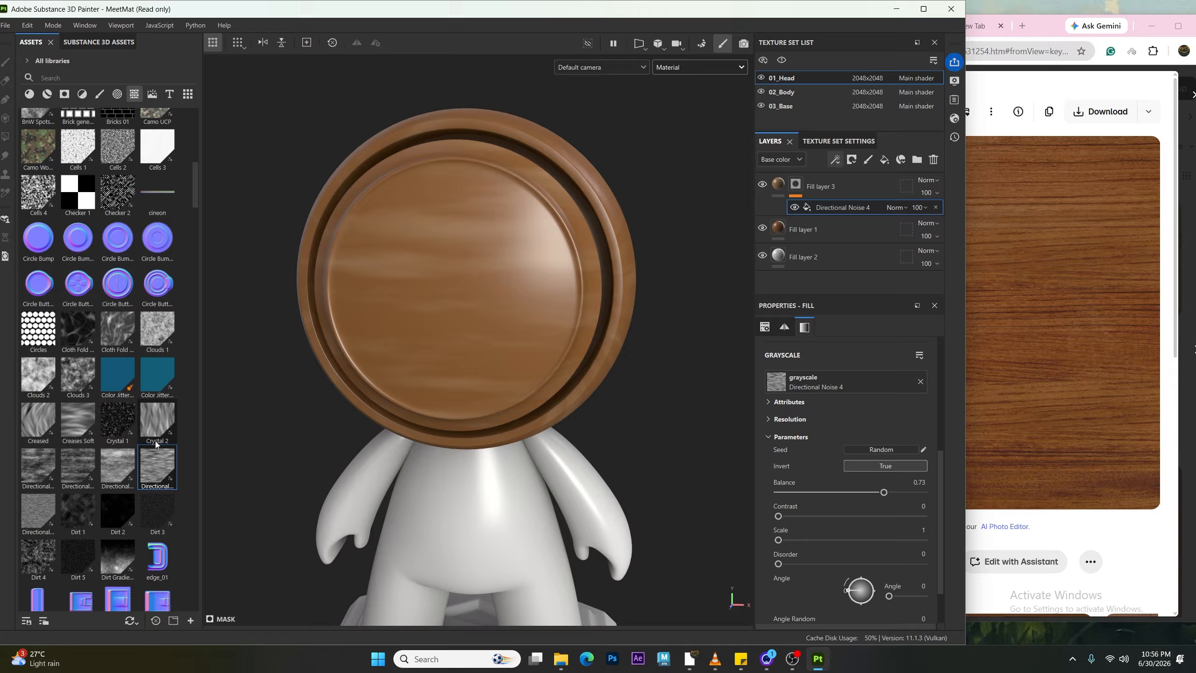
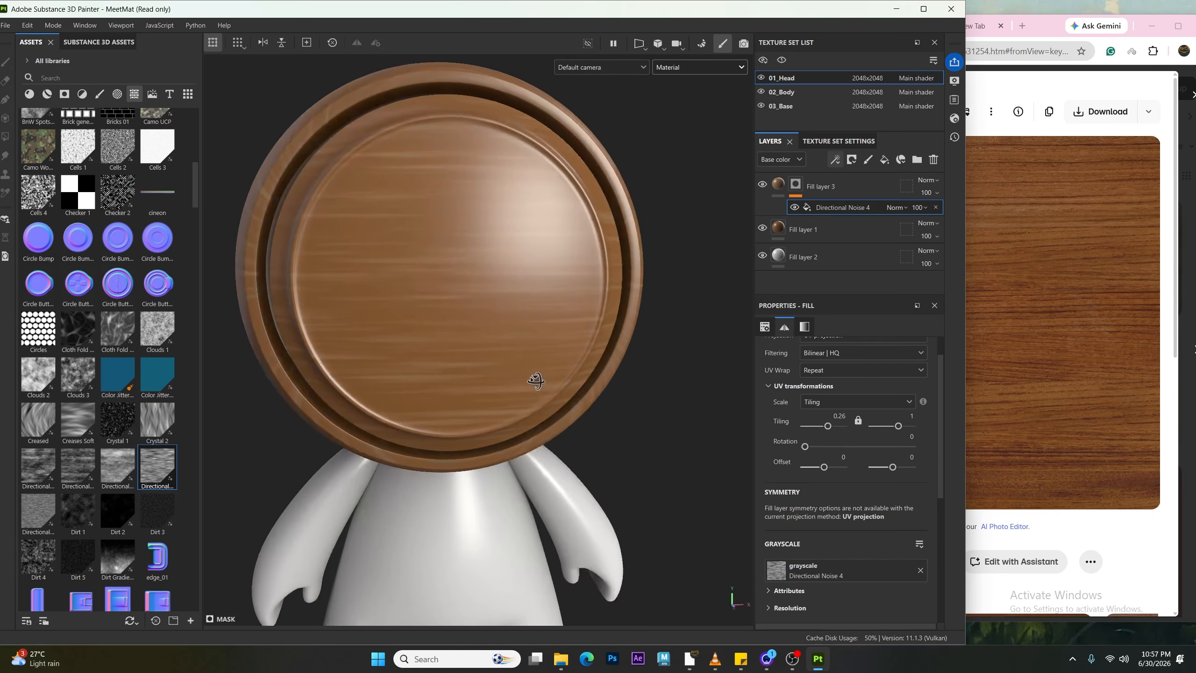
Step: Duplicate Fill layer 3 together with its Directional Noise 4 mask
left_click_drag(496, 371, 500, 268, "alt")
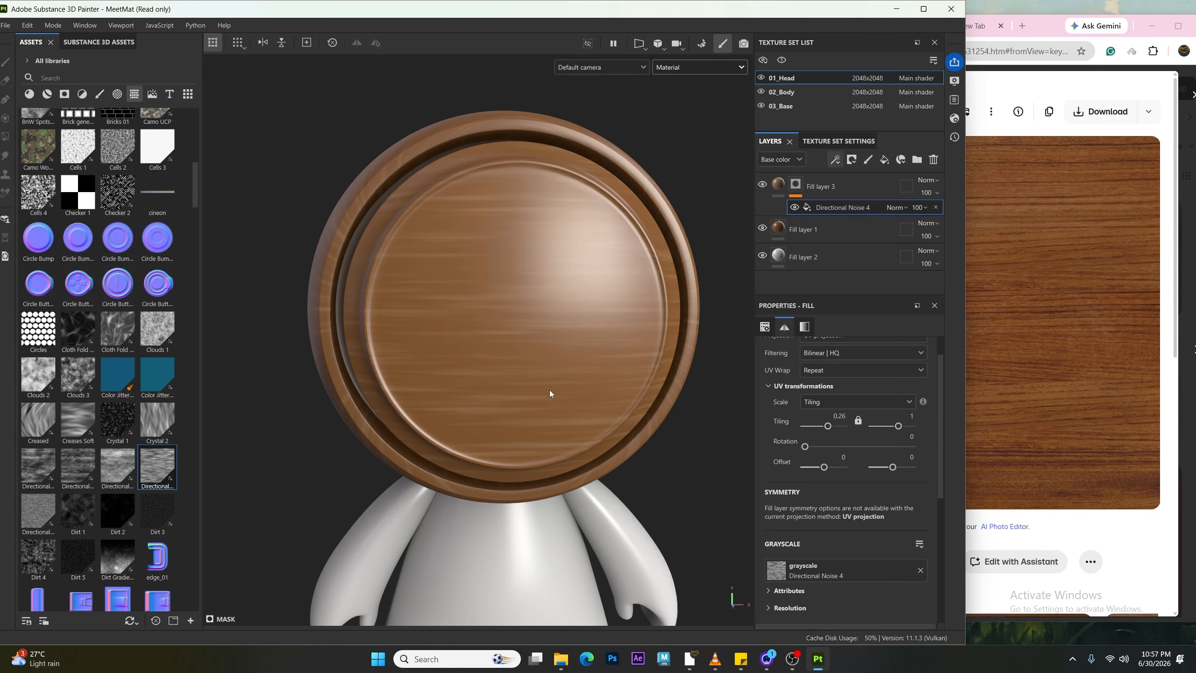
left_click_drag(614, 243, 513, 482, "alt")
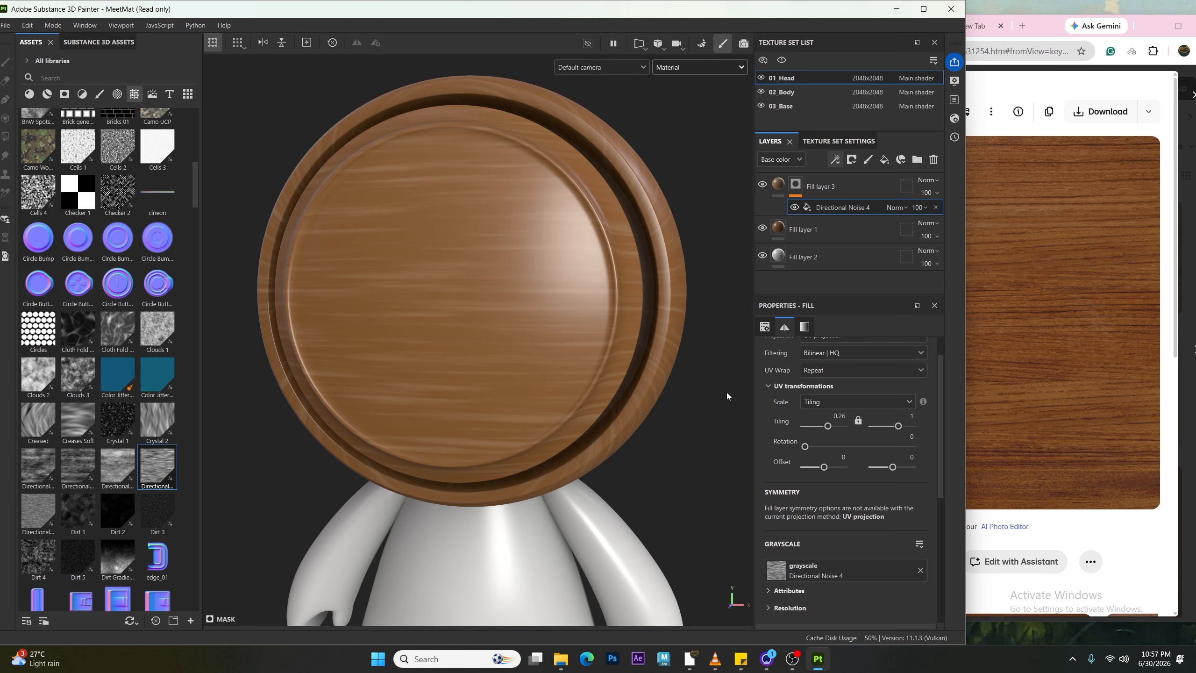
left_click(836, 181)
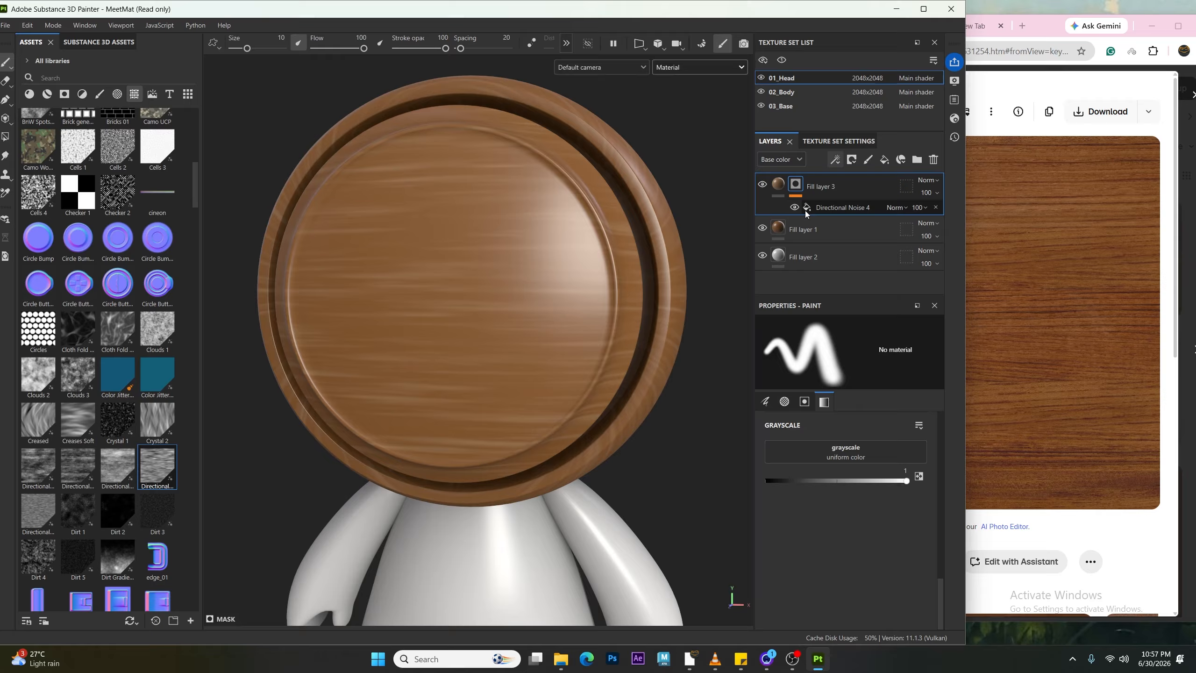
key("ctrl+d")
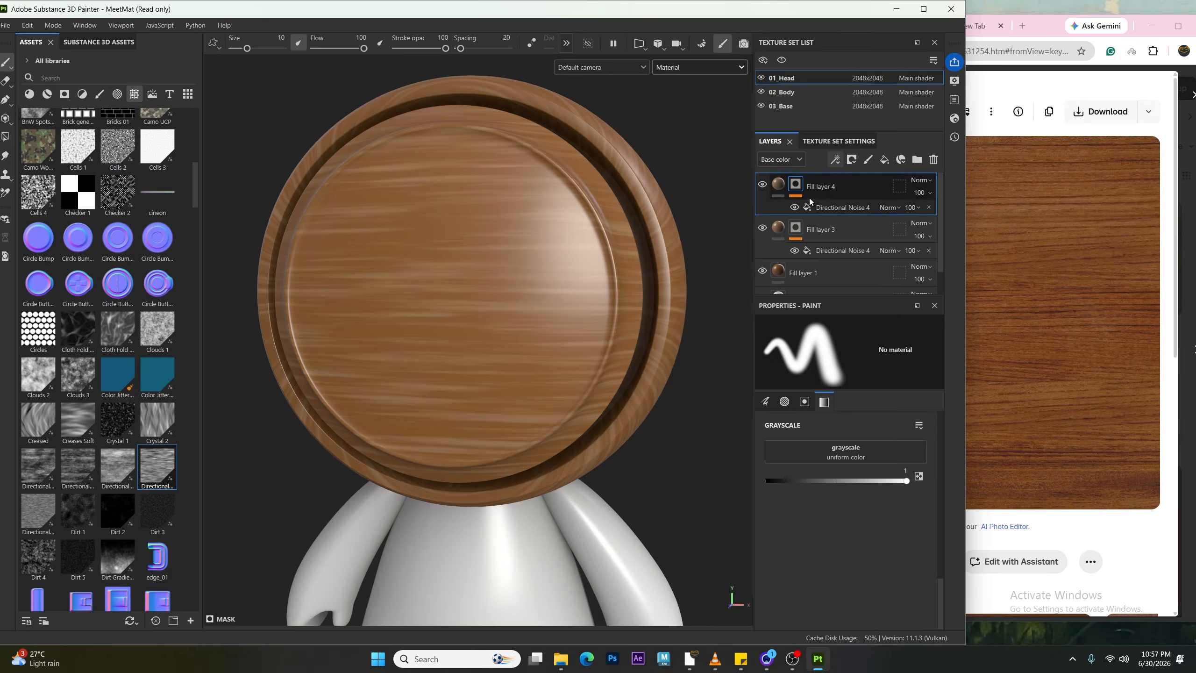
Step: Hide Fill layer 3 and randomize the Seed of the duplicated layer's Directional Noise 4 mask
left_click(762, 227)
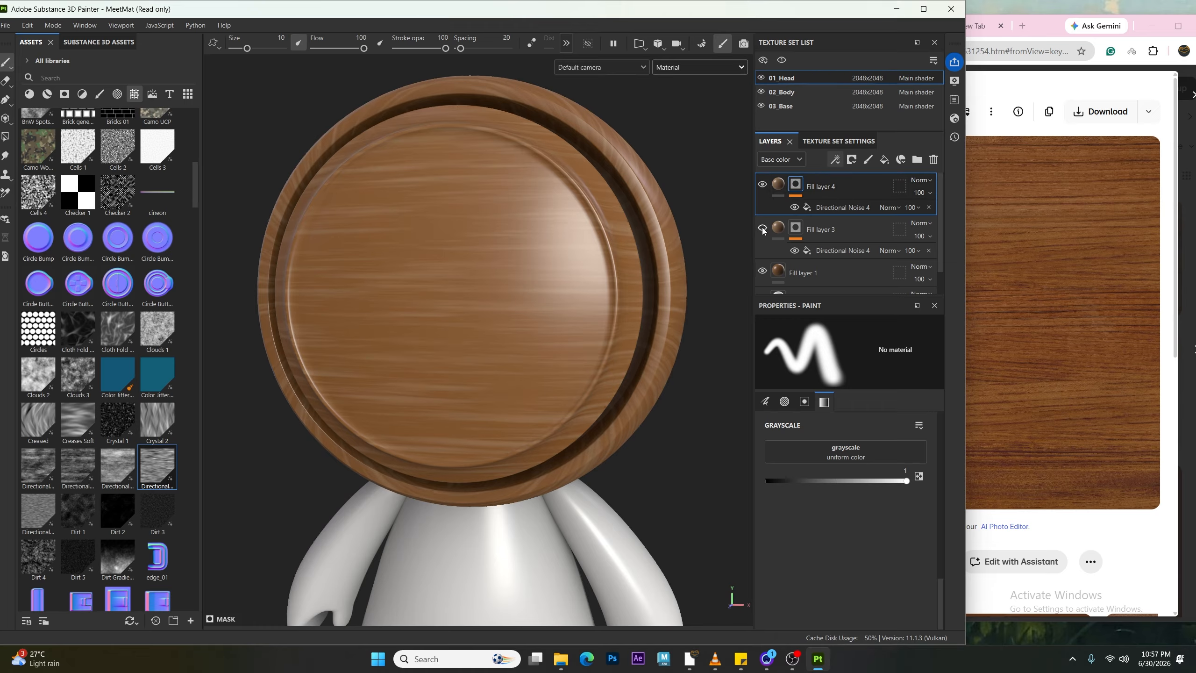
left_click(835, 209)
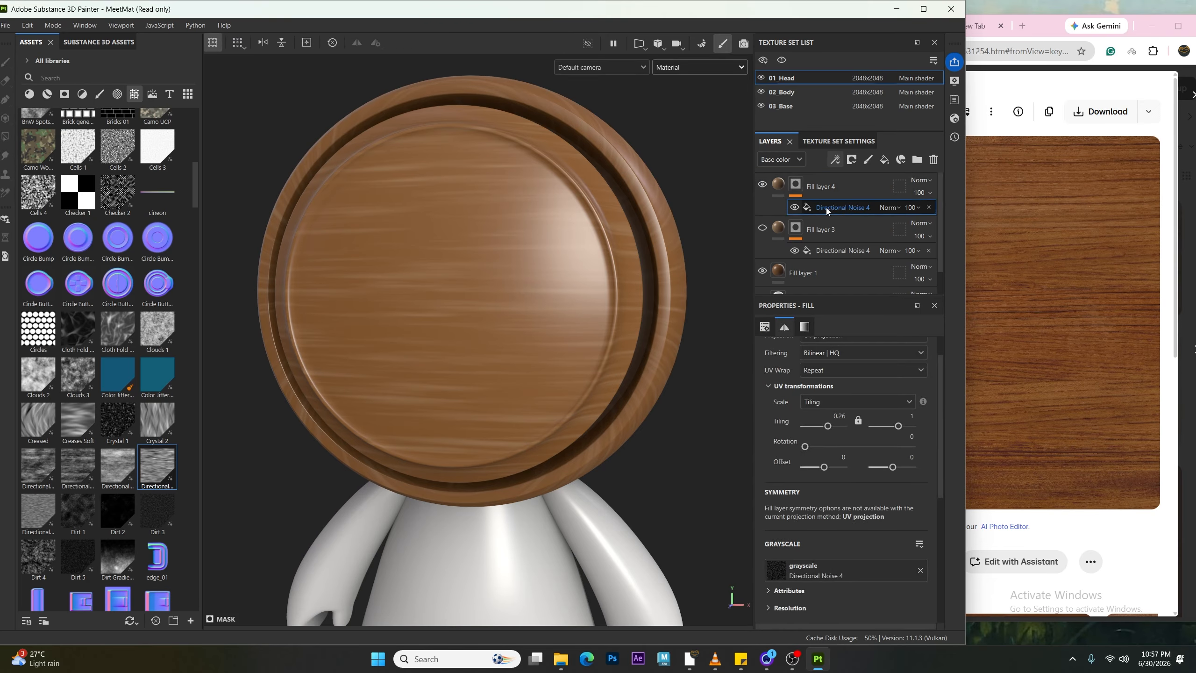
scroll(827, 471, "down", 5)
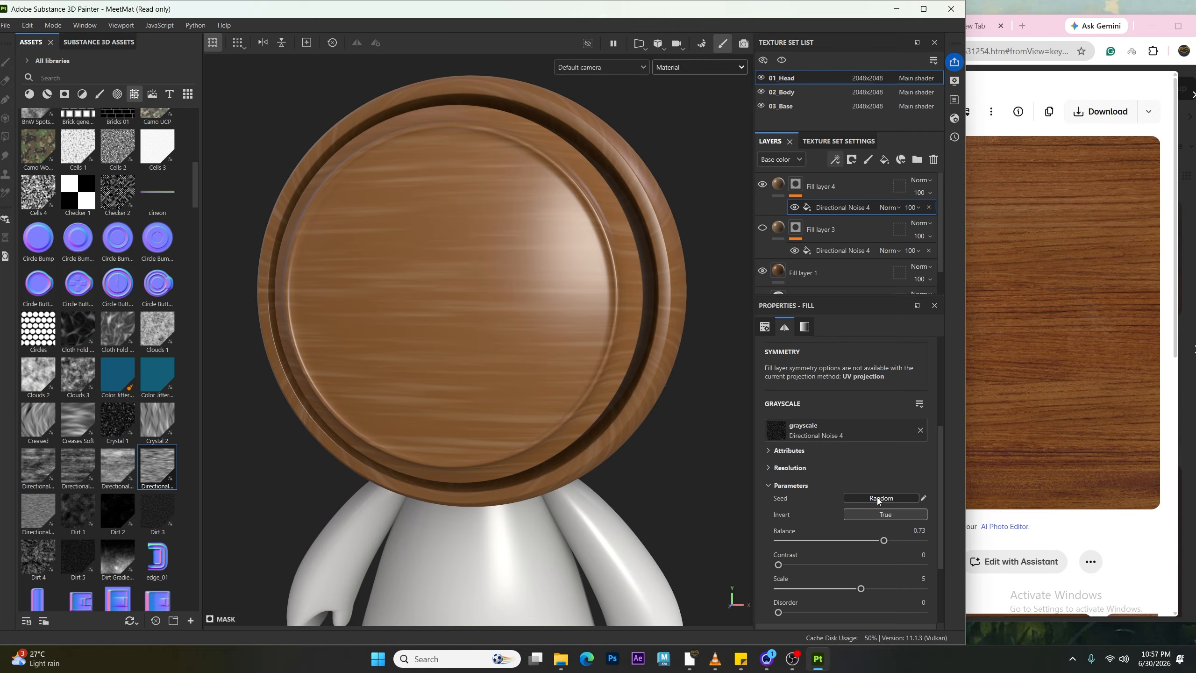
left_click(877, 497)
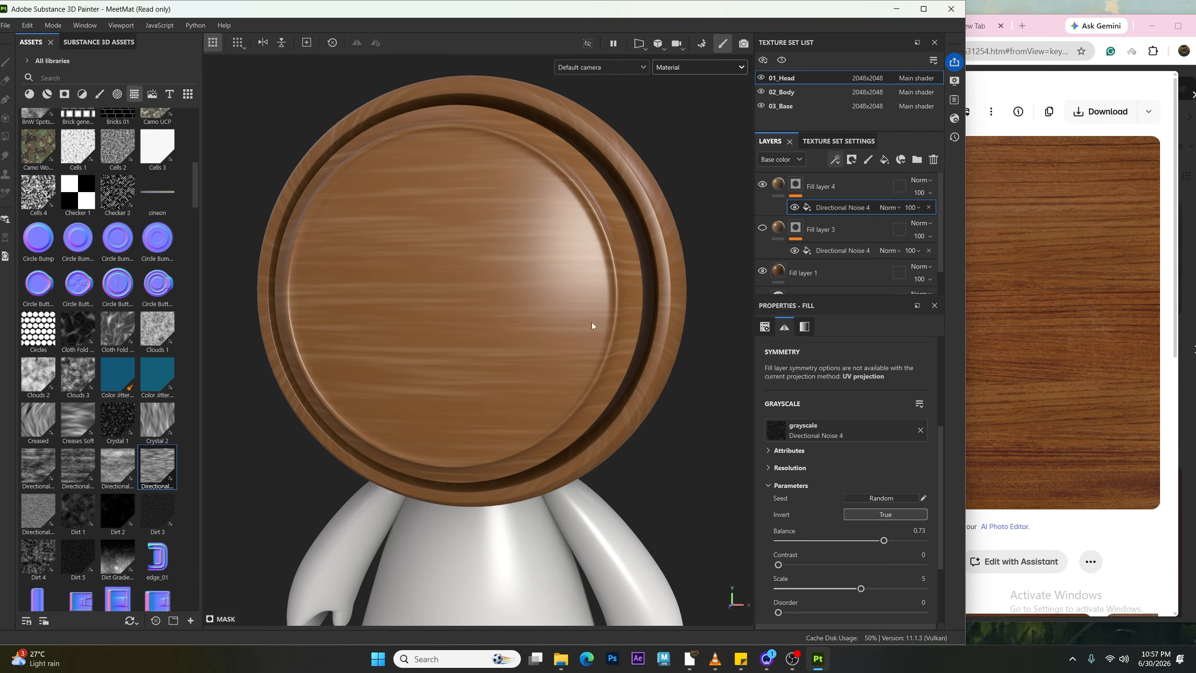
left_click(874, 514)
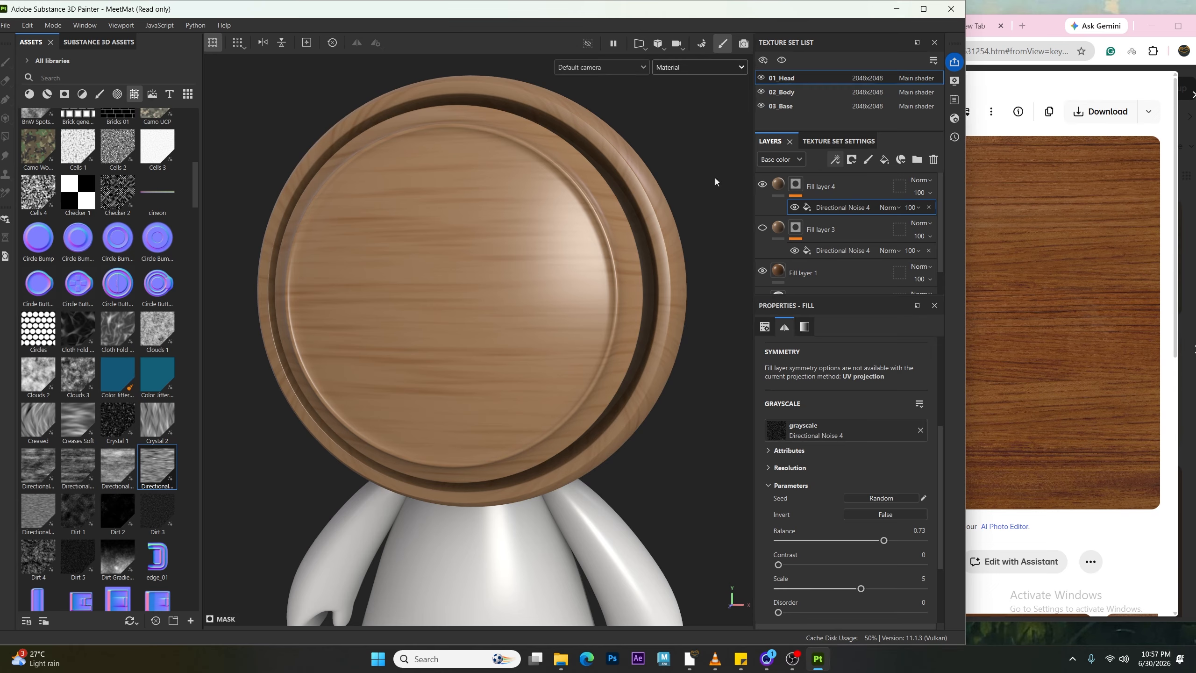
left_click(896, 513)
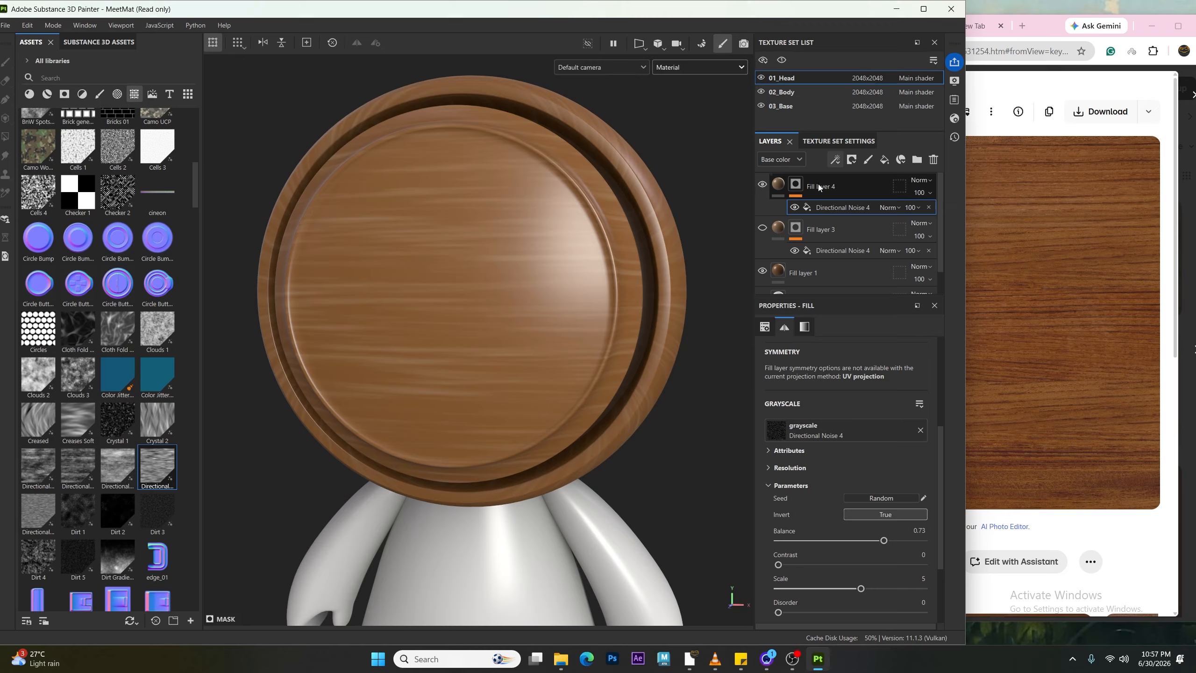
Step: Set Fill layer 4 to Multiply blending at 37 opacity, showing Fill layer 3 again
left_click(923, 181)
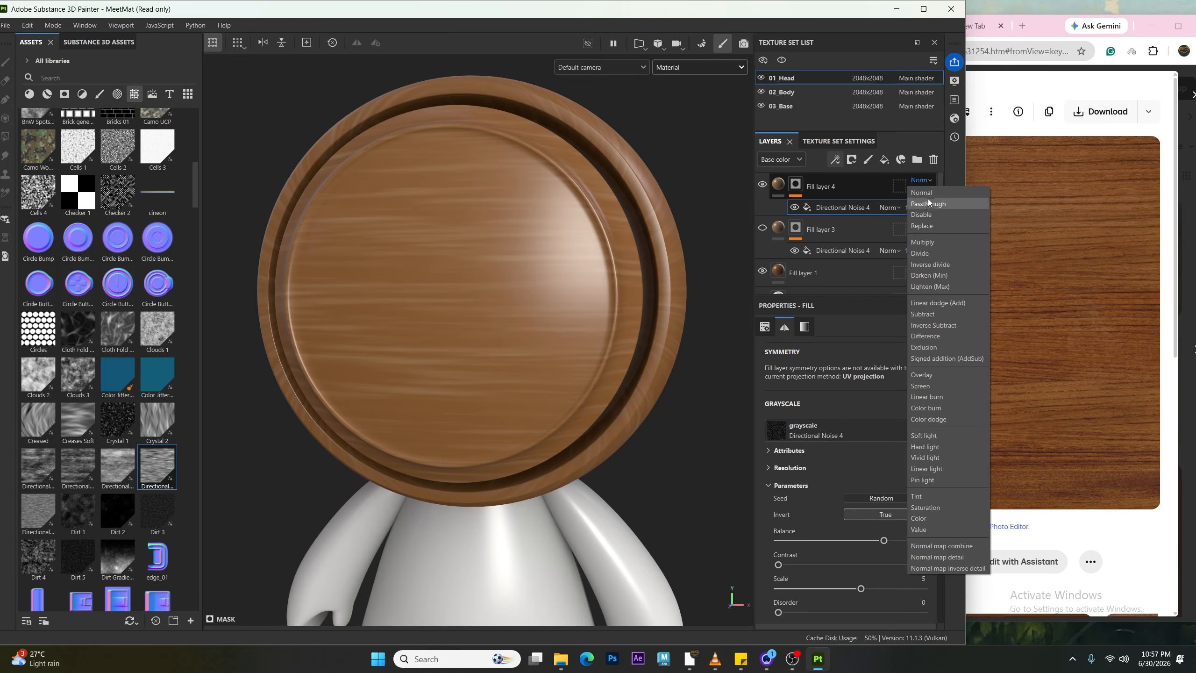
left_click(935, 242)
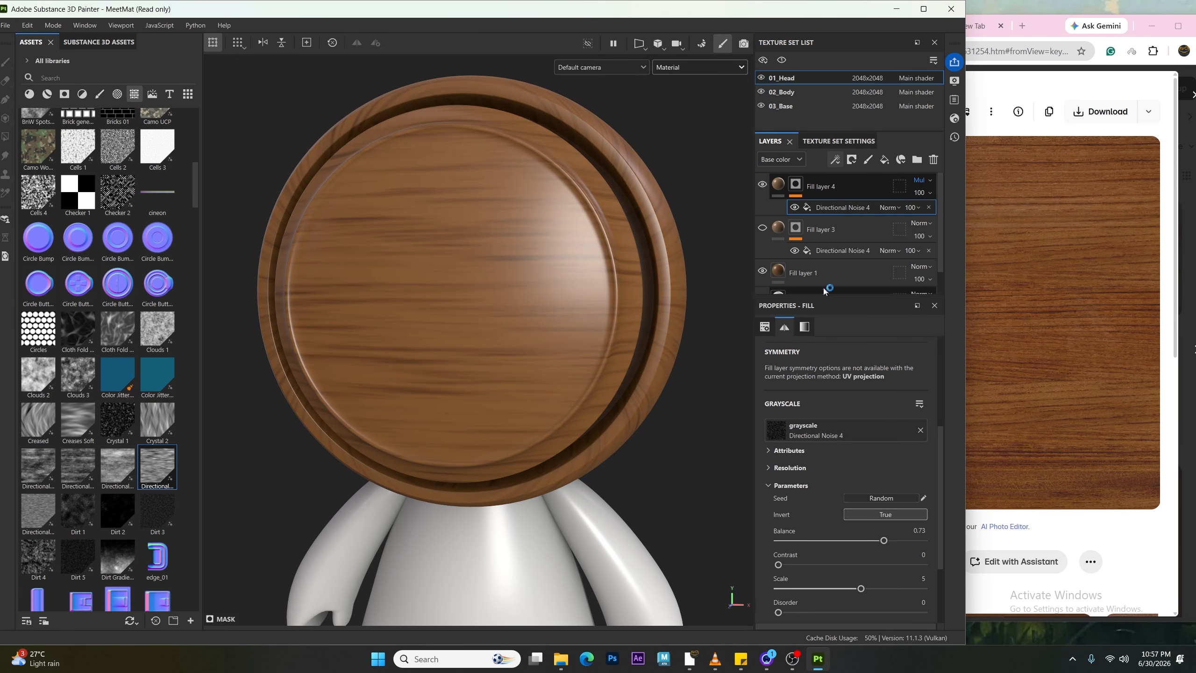
left_click(763, 185)
left_click(763, 230)
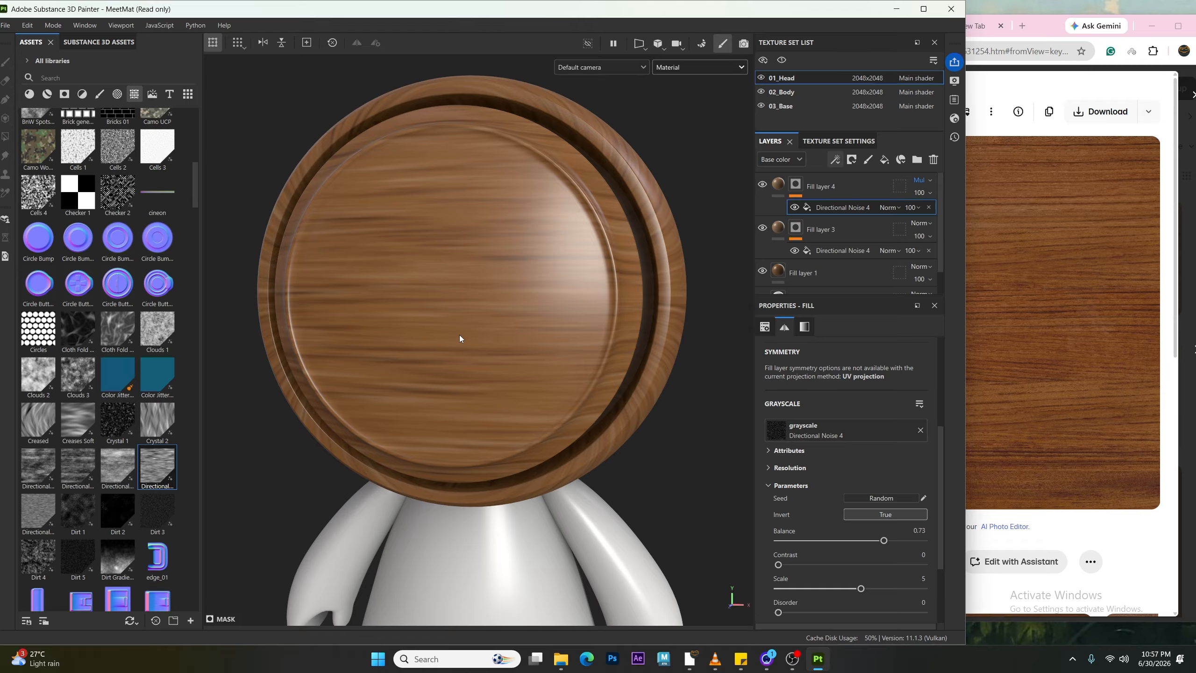
left_click(932, 195)
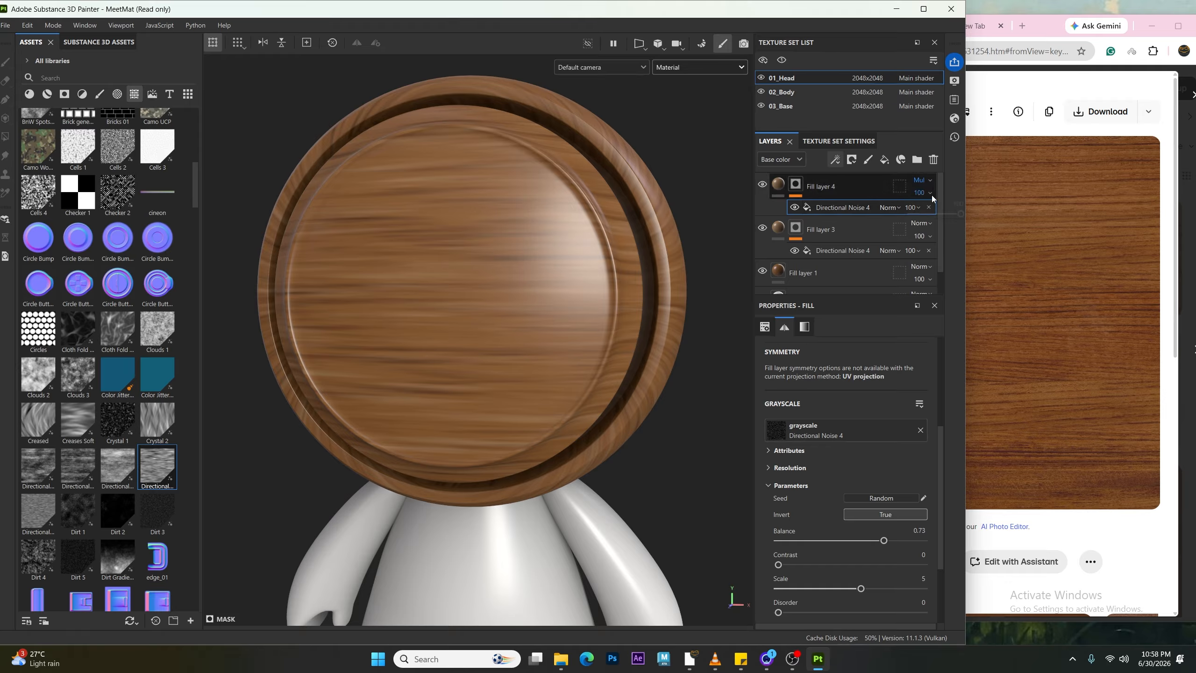
left_click_drag(961, 215, 932, 226)
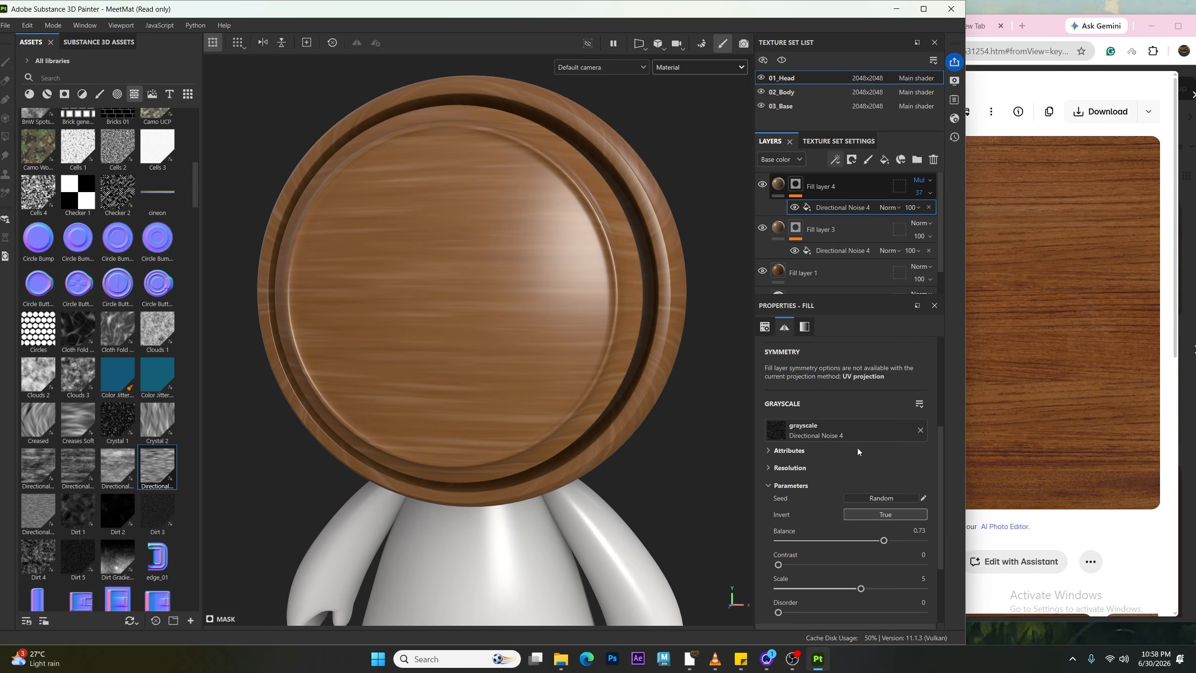
Step: Set the Tiling of Fill layer 4's Directional Noise 4 mask to -0.57
scroll(873, 473, "up", 3)
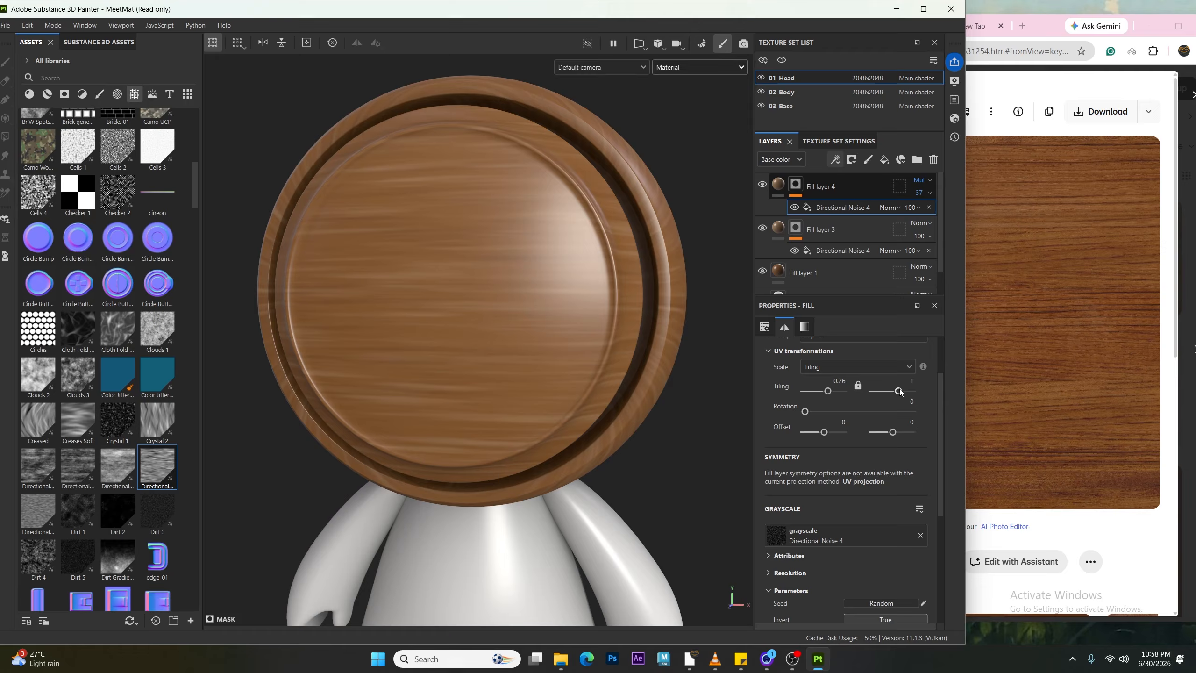
left_click_drag(828, 391, 820, 400)
right_click_drag(561, 304, 379, 337, "alt")
left_click_drag(310, 346, 292, 380, "alt")
scroll(515, 392, "up", 10)
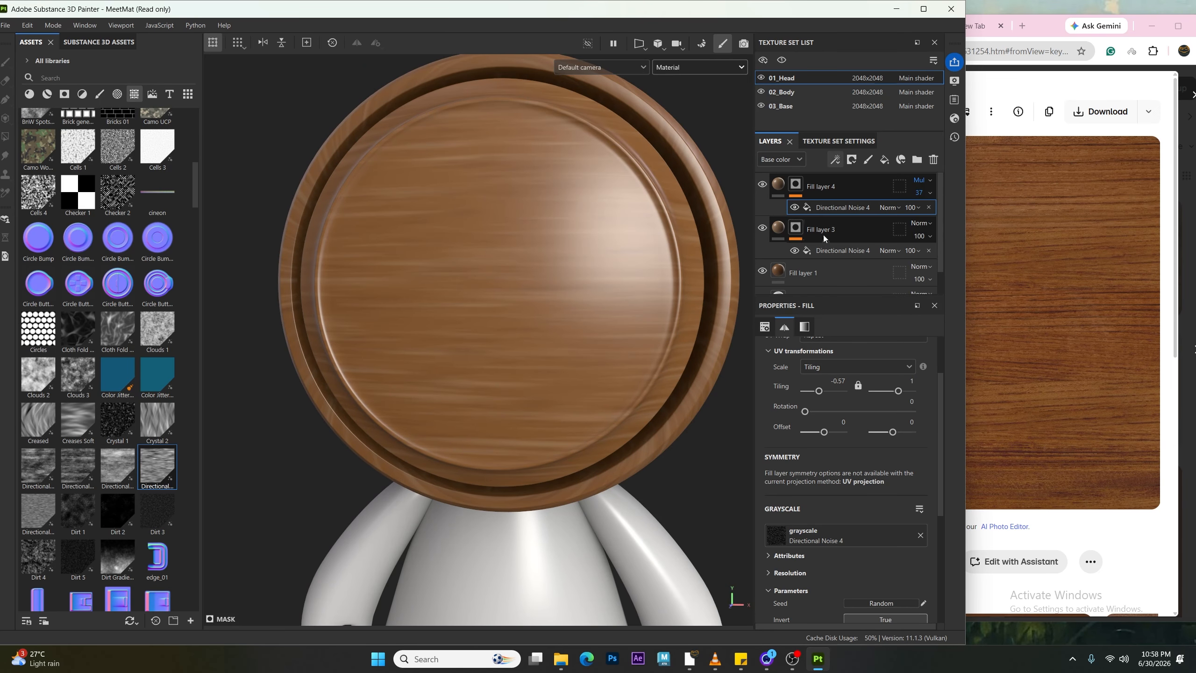
Step: Lower Fill layer 3's opacity to 52 and compare the head with the reference wood image
left_click(913, 236)
left_click(931, 236)
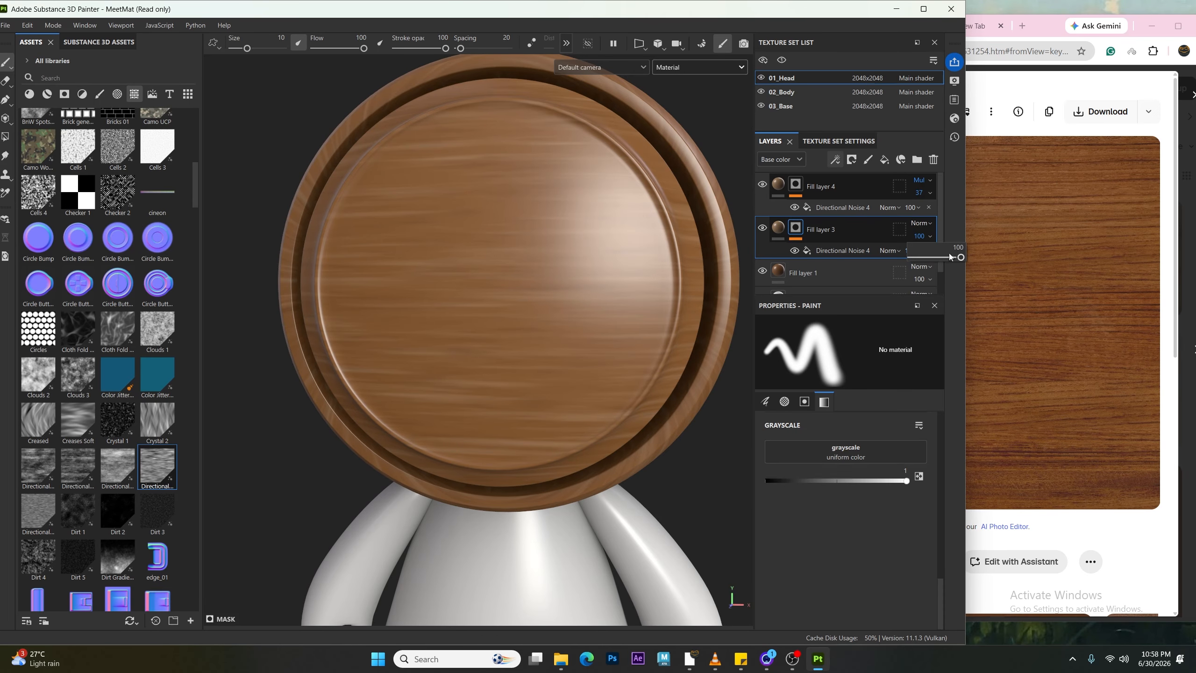
left_click_drag(960, 259, 938, 261)
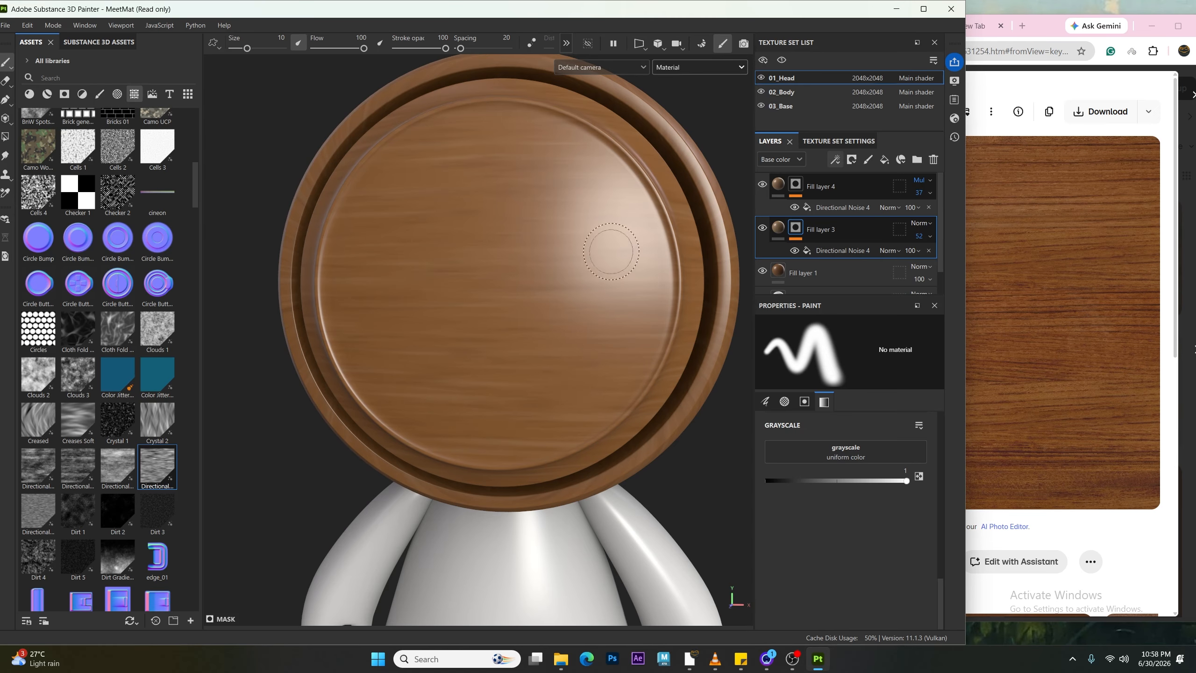
left_click(1063, 475)
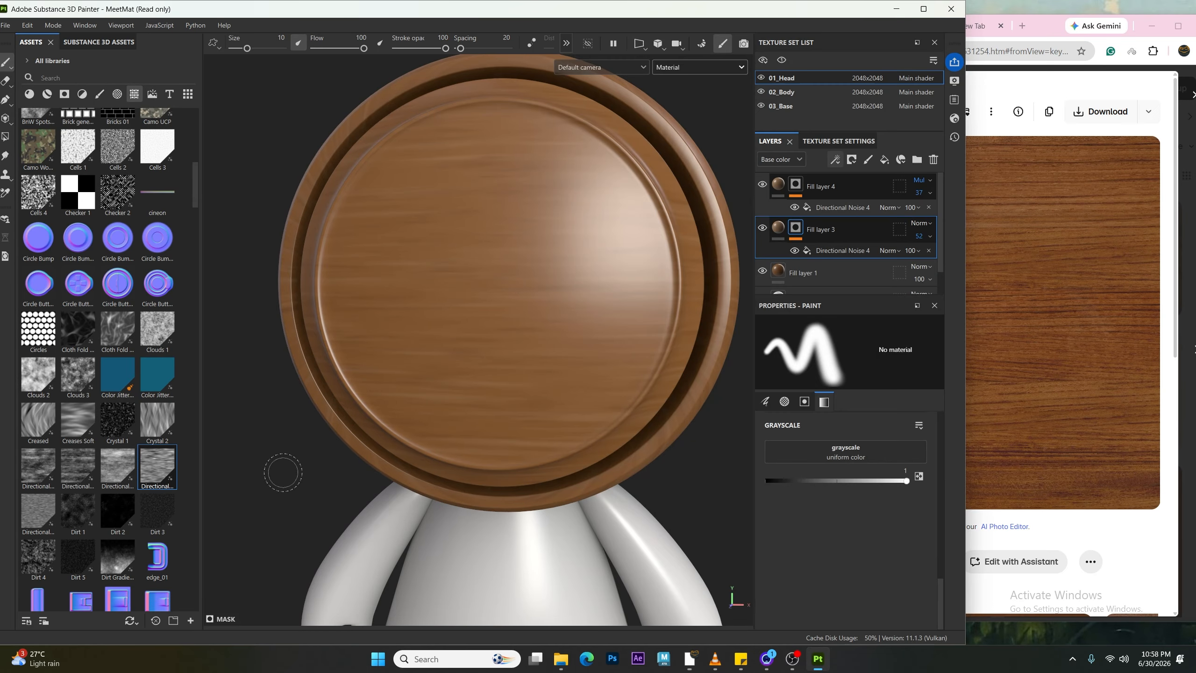
left_click(281, 472)
Step: Add a new fill layer on top and rename it red_patch
left_click(884, 159)
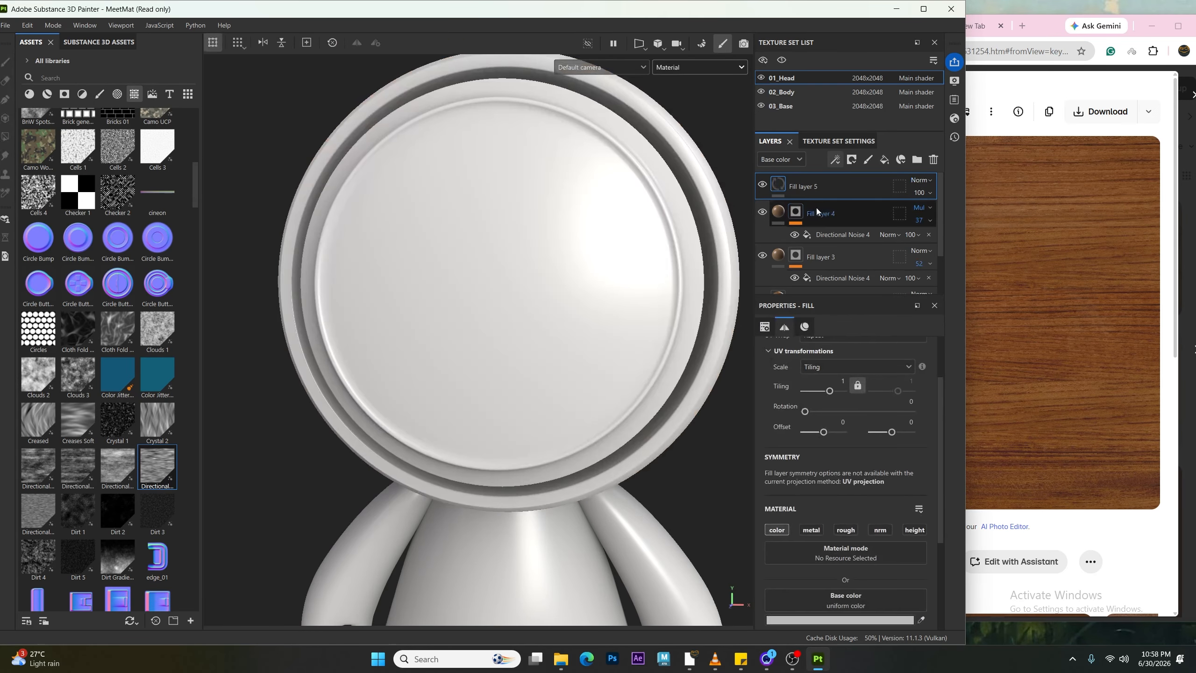
double_click(804, 187)
type("re")
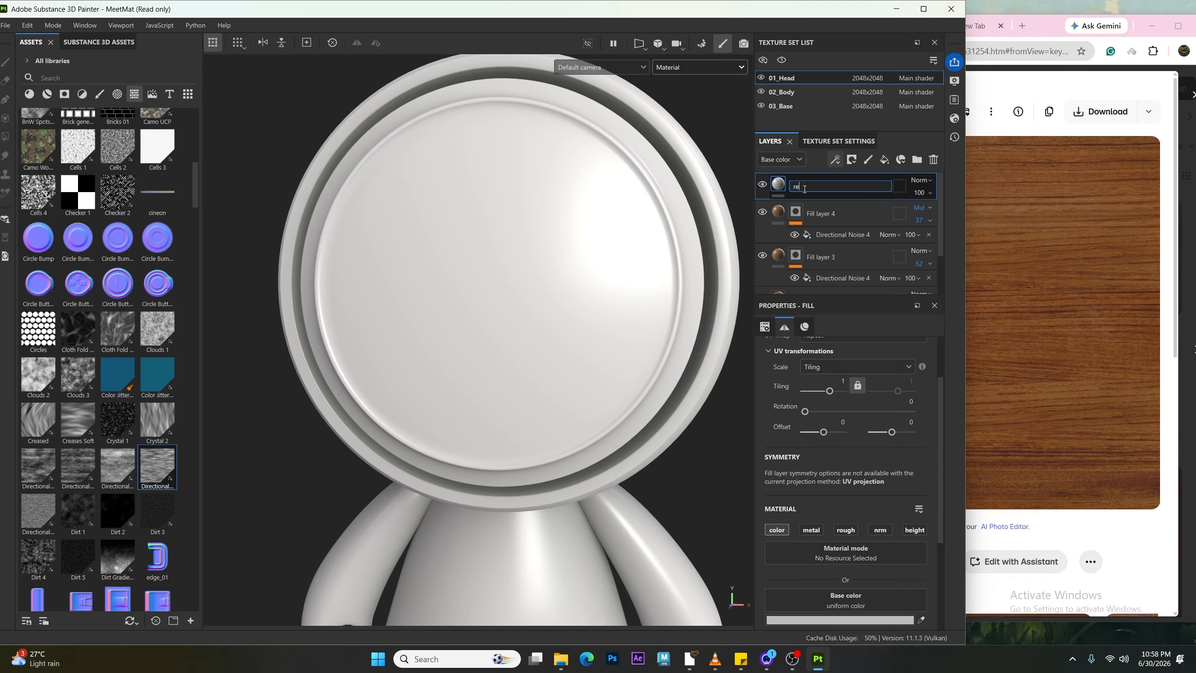
type("d patch")
key("Return")
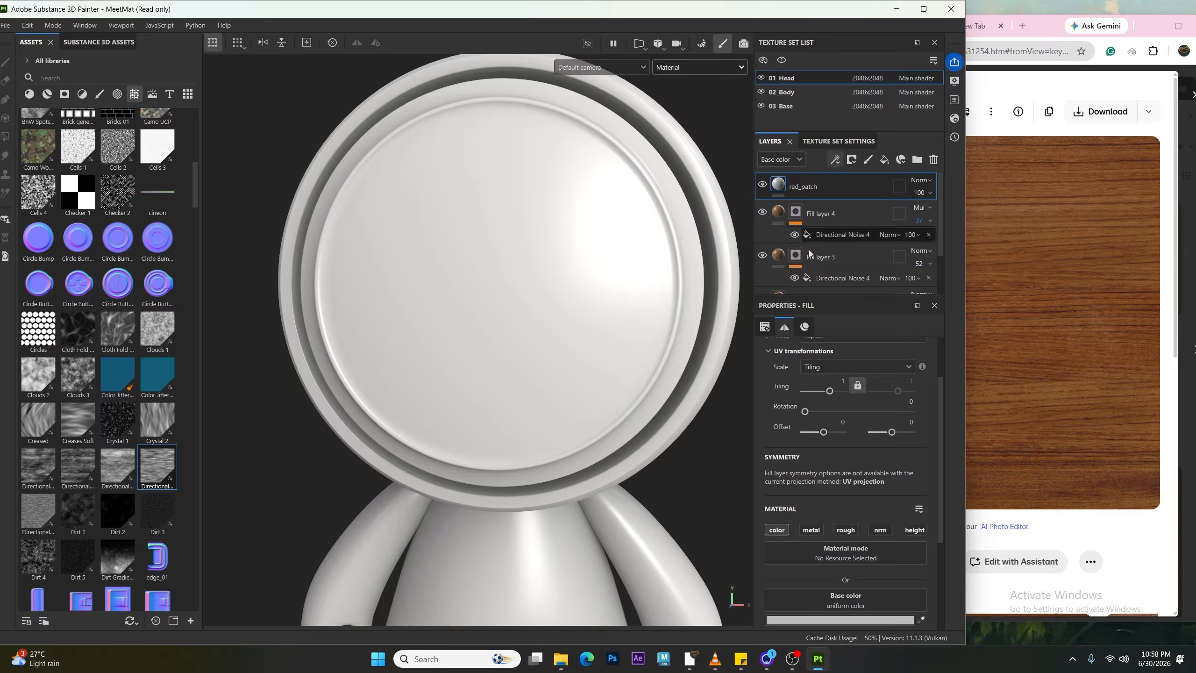
Step: Sample the red_patch base colour from the reference wood image with the colour picker
left_click(922, 621)
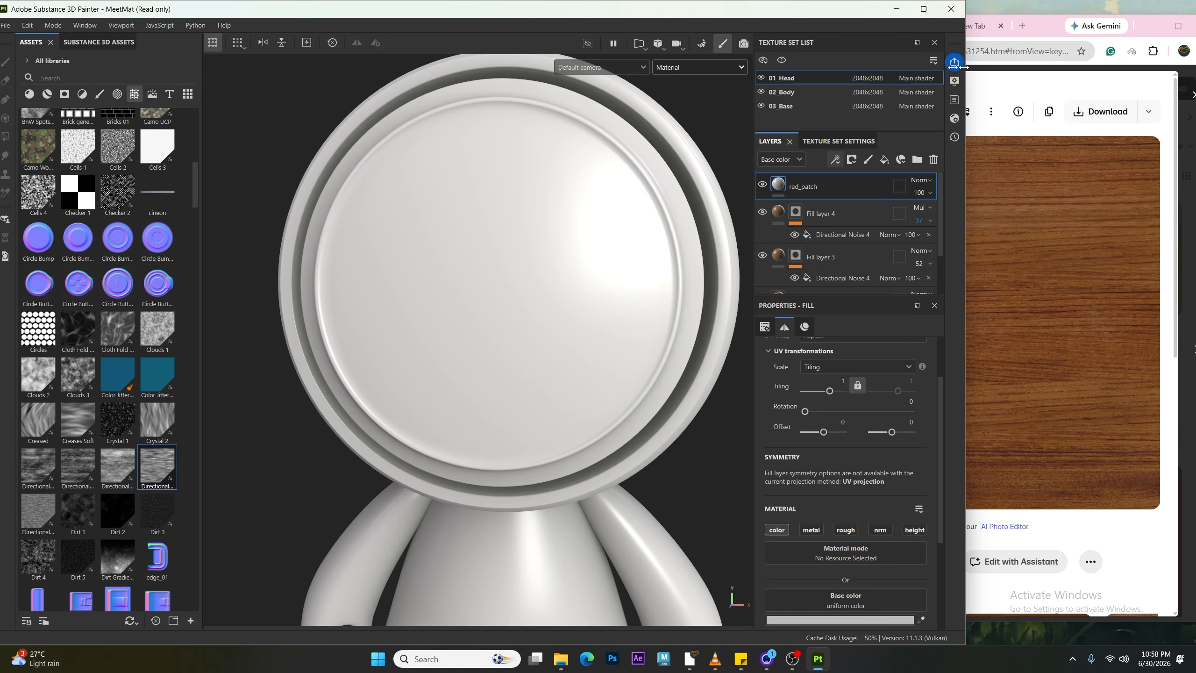
mouse_move(965, 67)
left_mouse_down()
mouse_move(791, 198)
mouse_move(763, 283)
left_mouse_up()
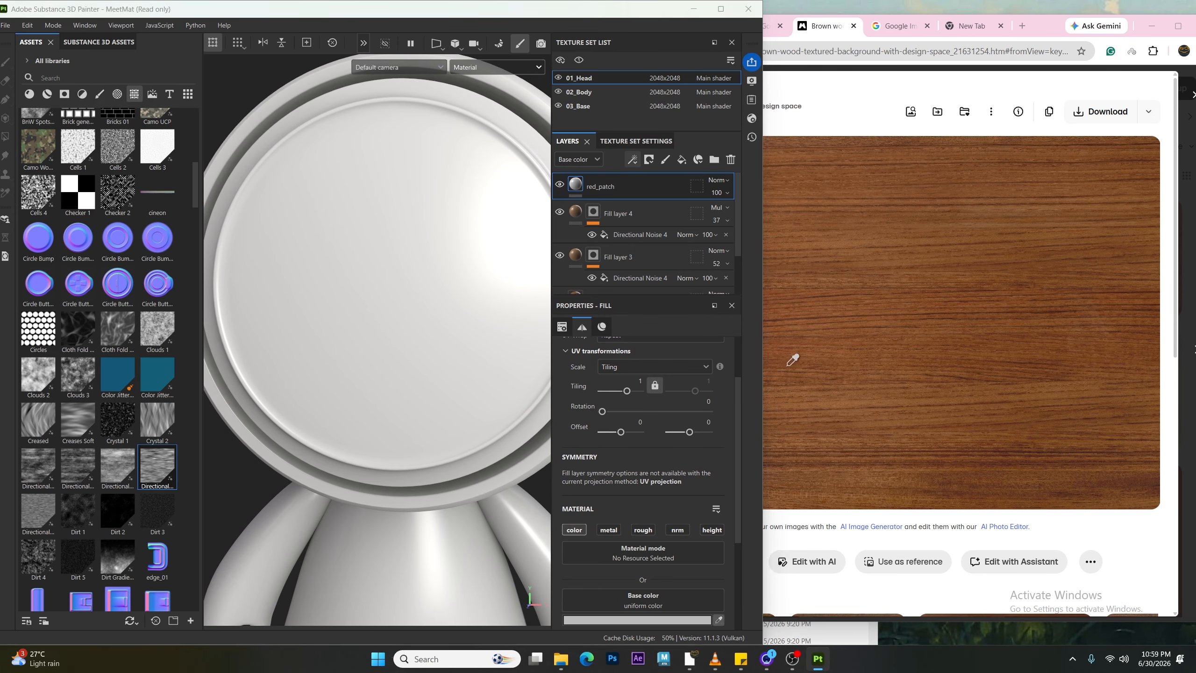
left_click(783, 318)
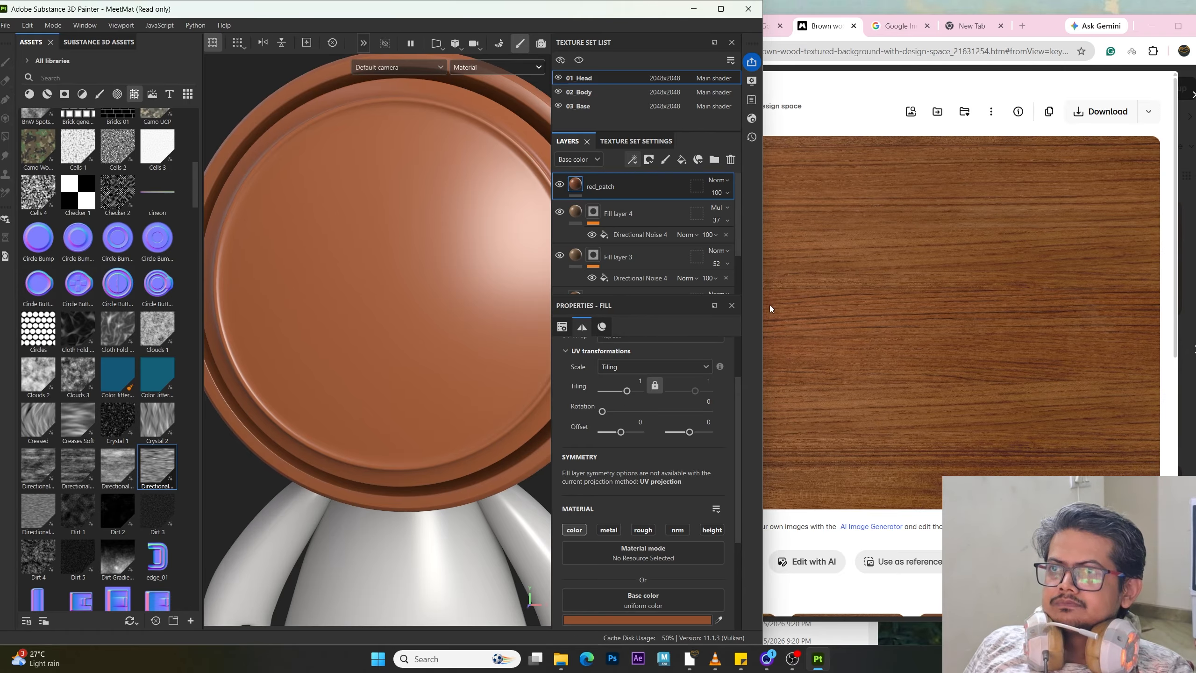
left_click_drag(763, 309, 953, 283)
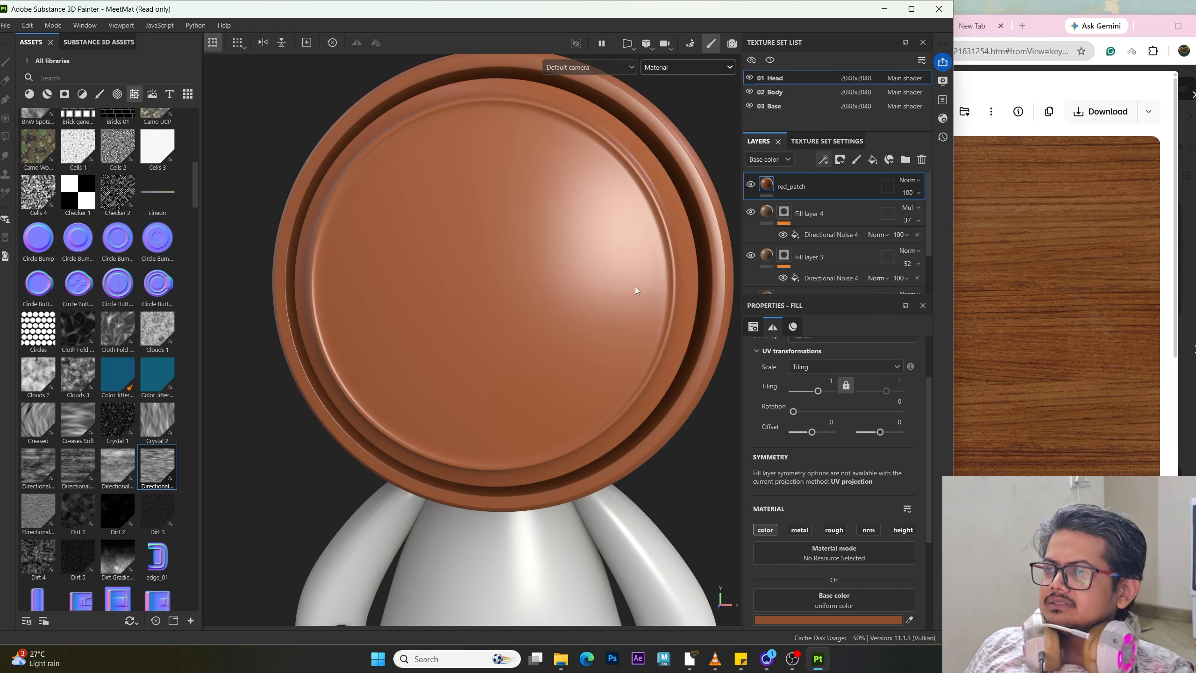
Step: Add a black mask to the red_patch layer
scroll(636, 291, "down", 2)
left_click(751, 184)
left_click(751, 184)
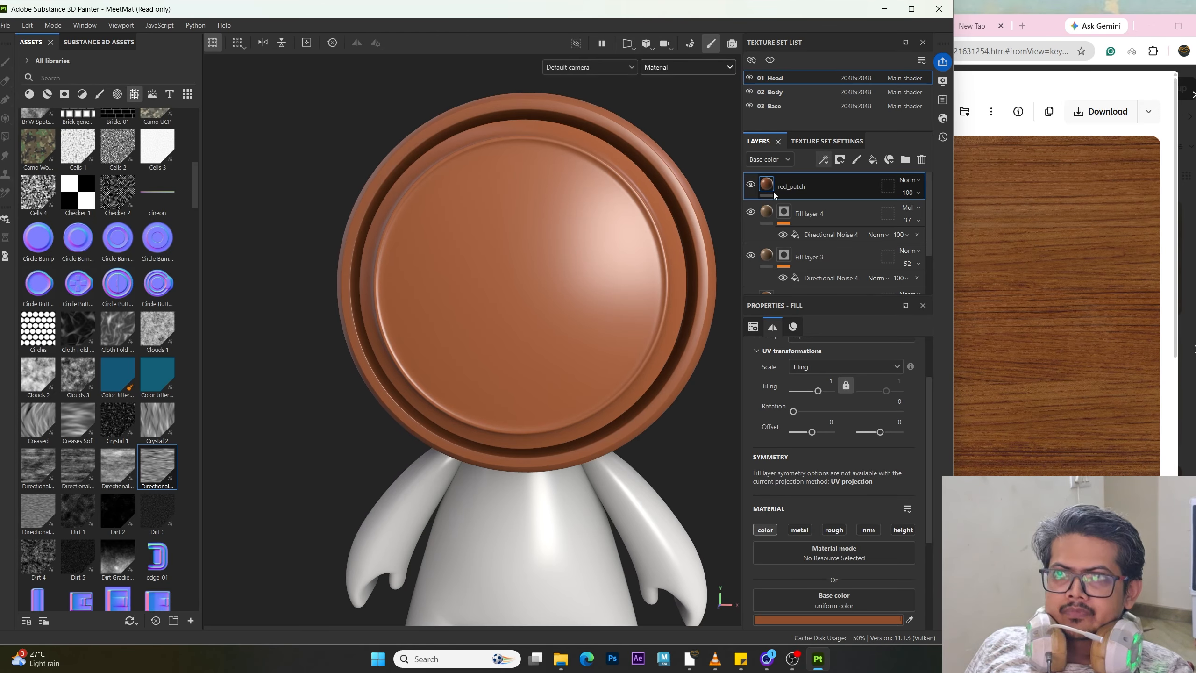
left_click(839, 160)
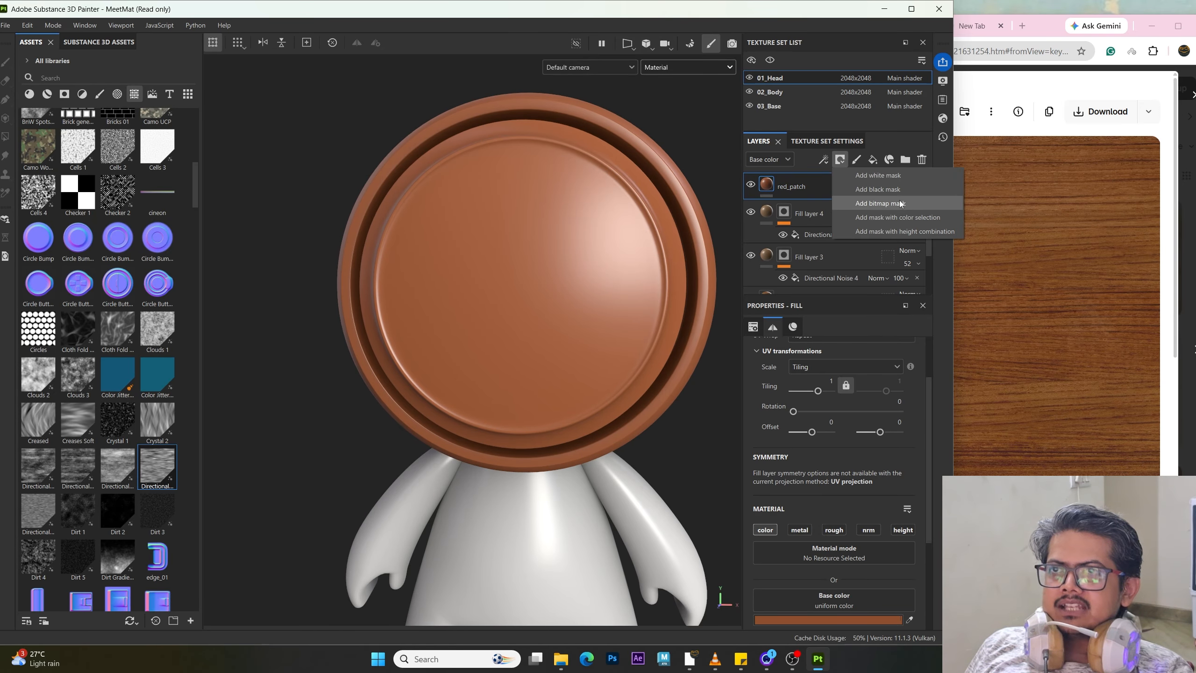
left_click(885, 189)
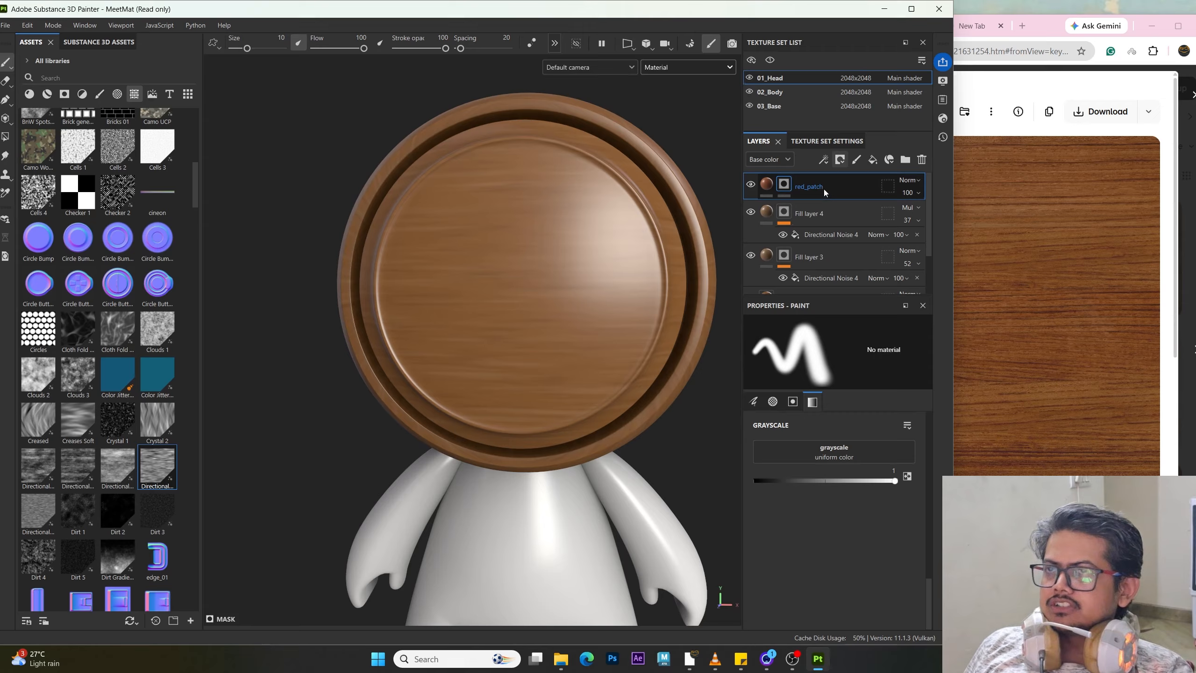
Step: Try painting a horizontal stroke across the head on the red_patch mask, then undo it
left_click_drag(377, 269, 654, 299)
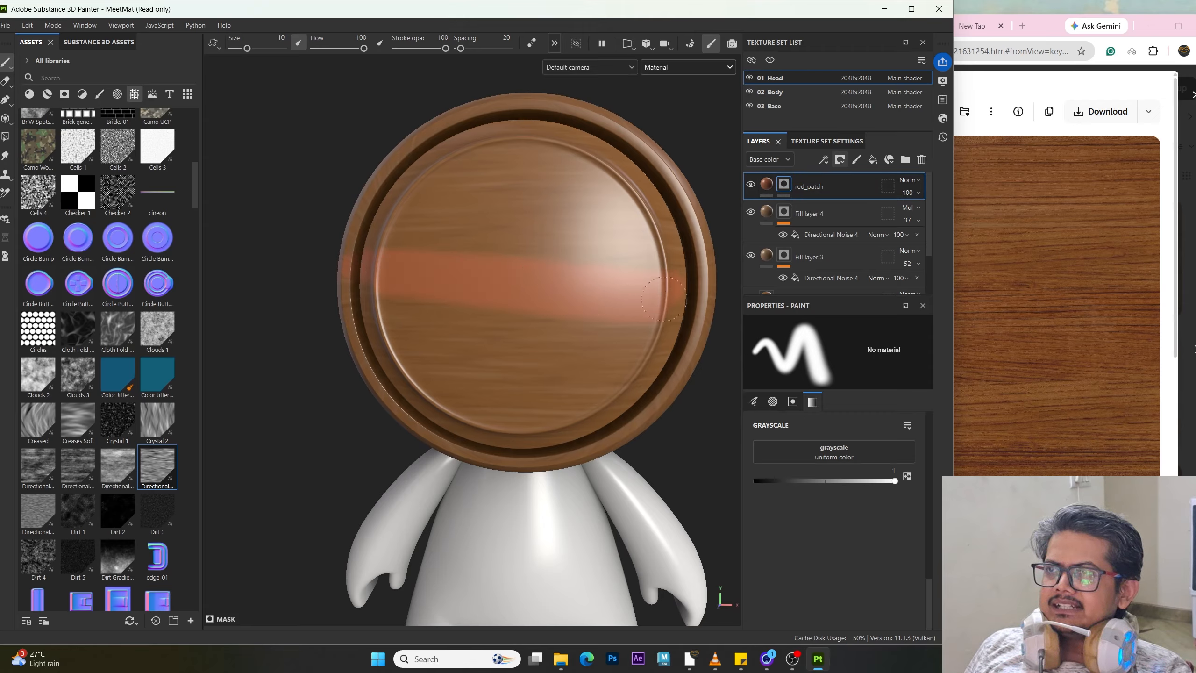
key("ctrl+z")
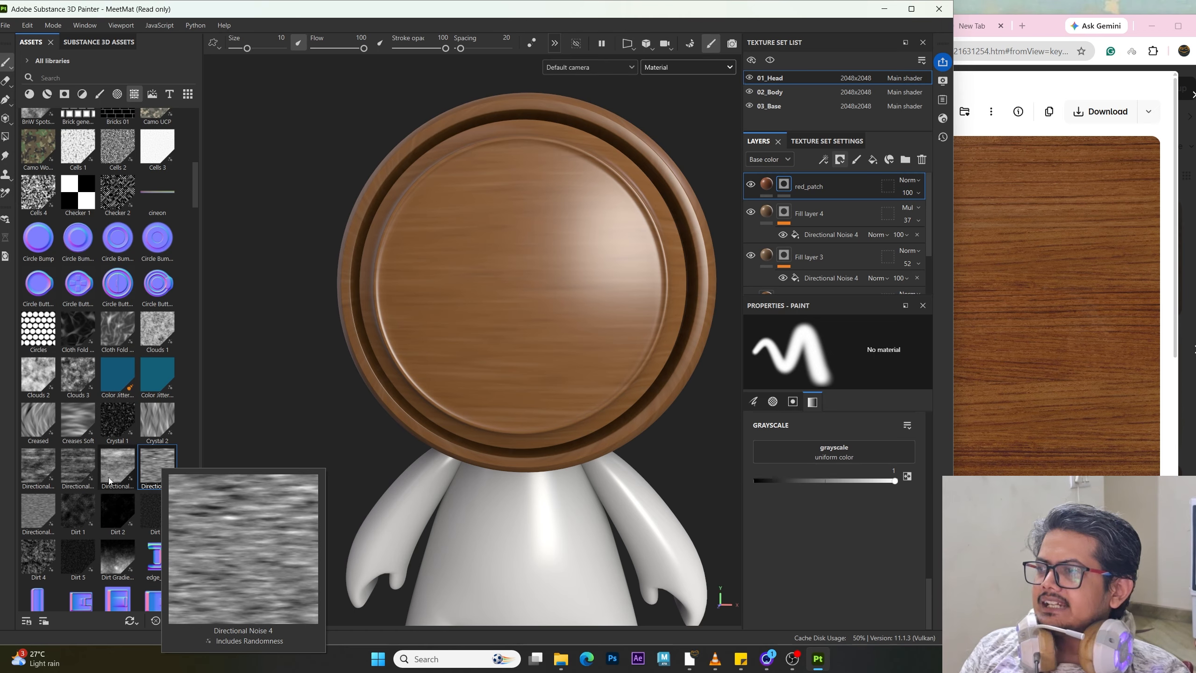
Step: Browse the asset library's noise and grunge textures for a suitable mask pattern
mouse_move(106, 523)
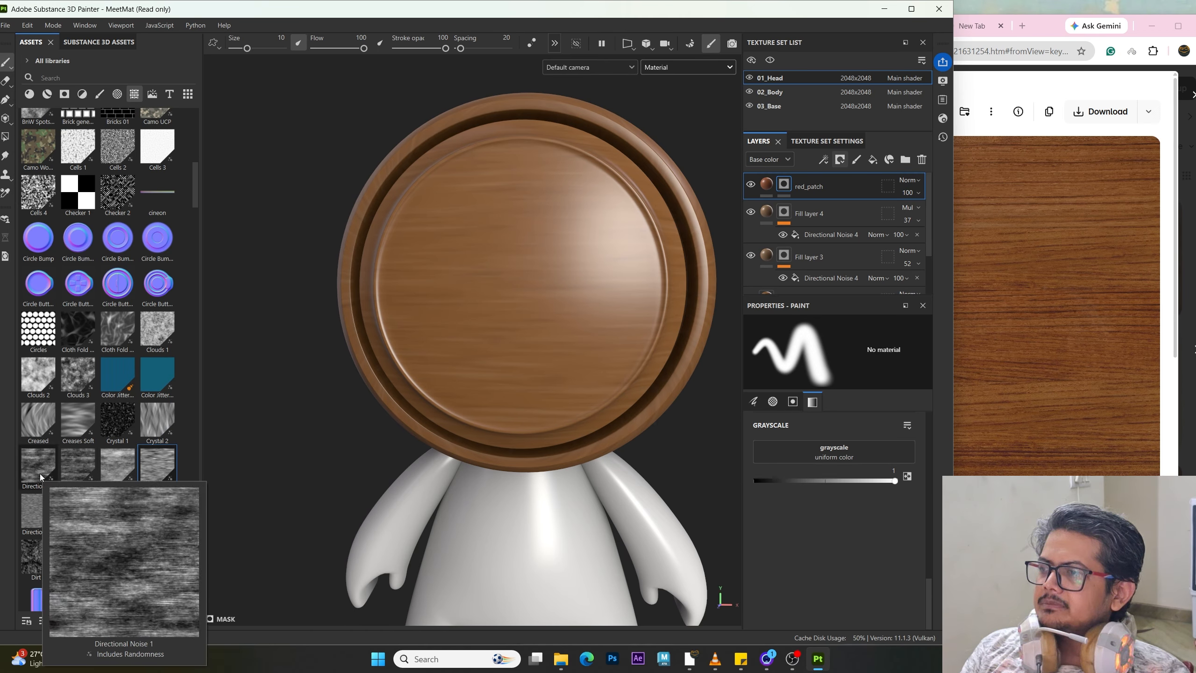
mouse_move(77, 469)
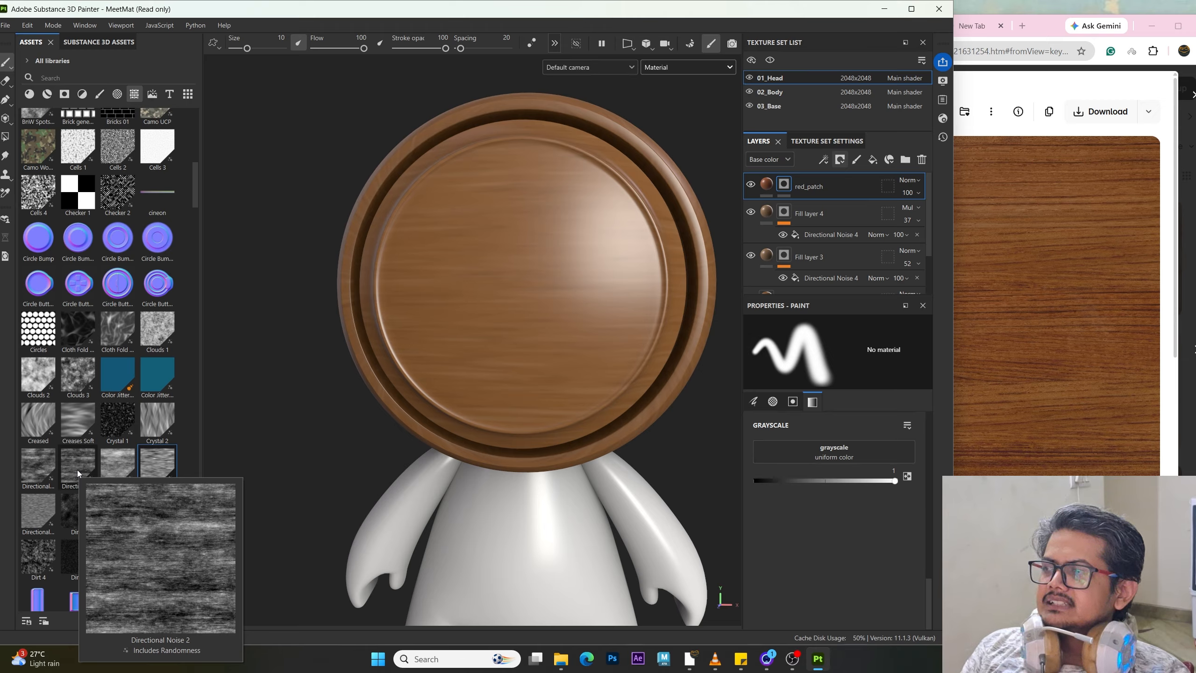
mouse_move(35, 465)
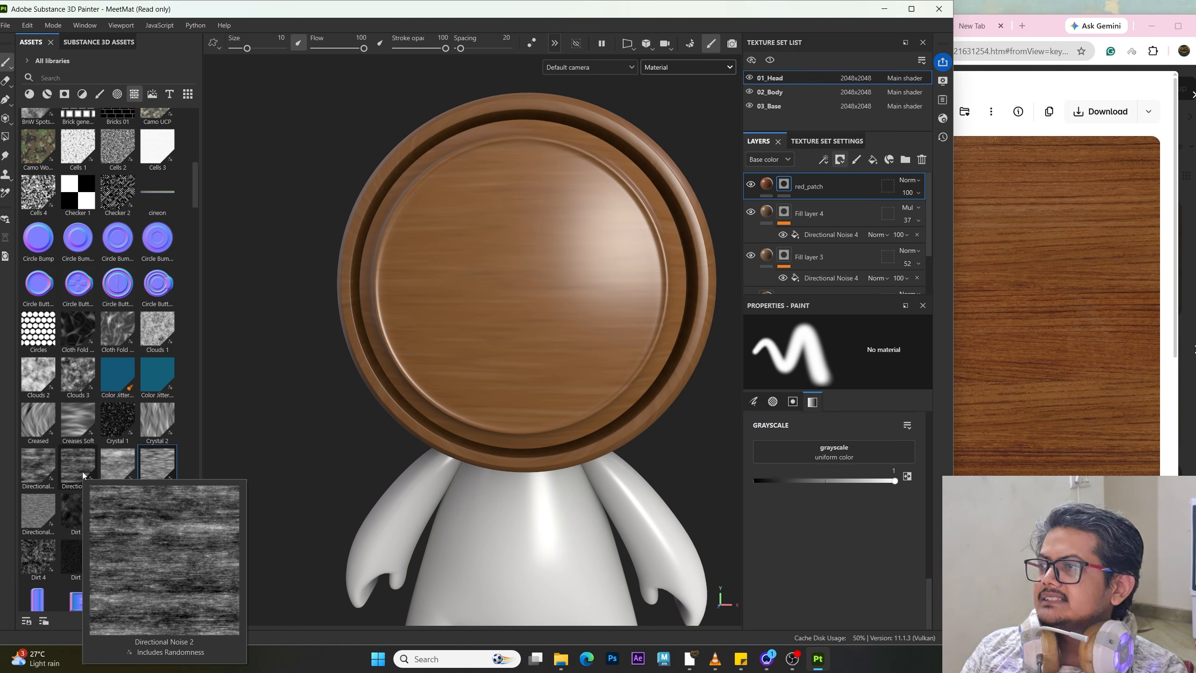
scroll(82, 471, "down", 15)
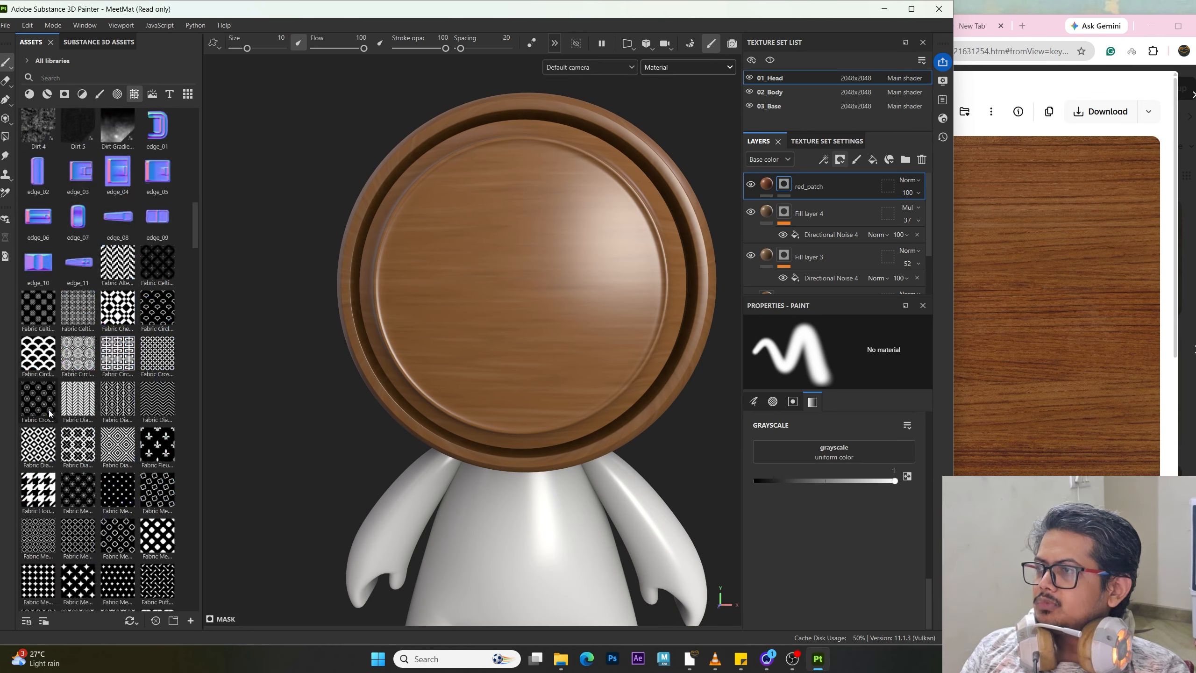
scroll(40, 397, "down", 6)
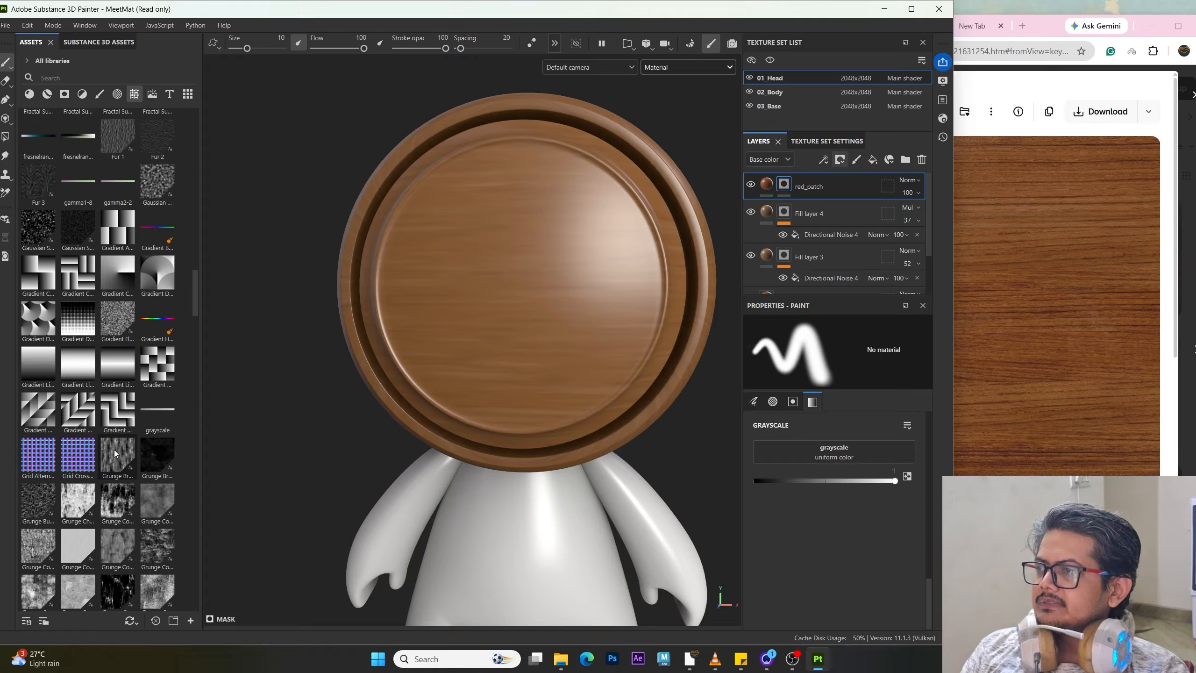
mouse_move(116, 453)
scroll(114, 448, "down", 3)
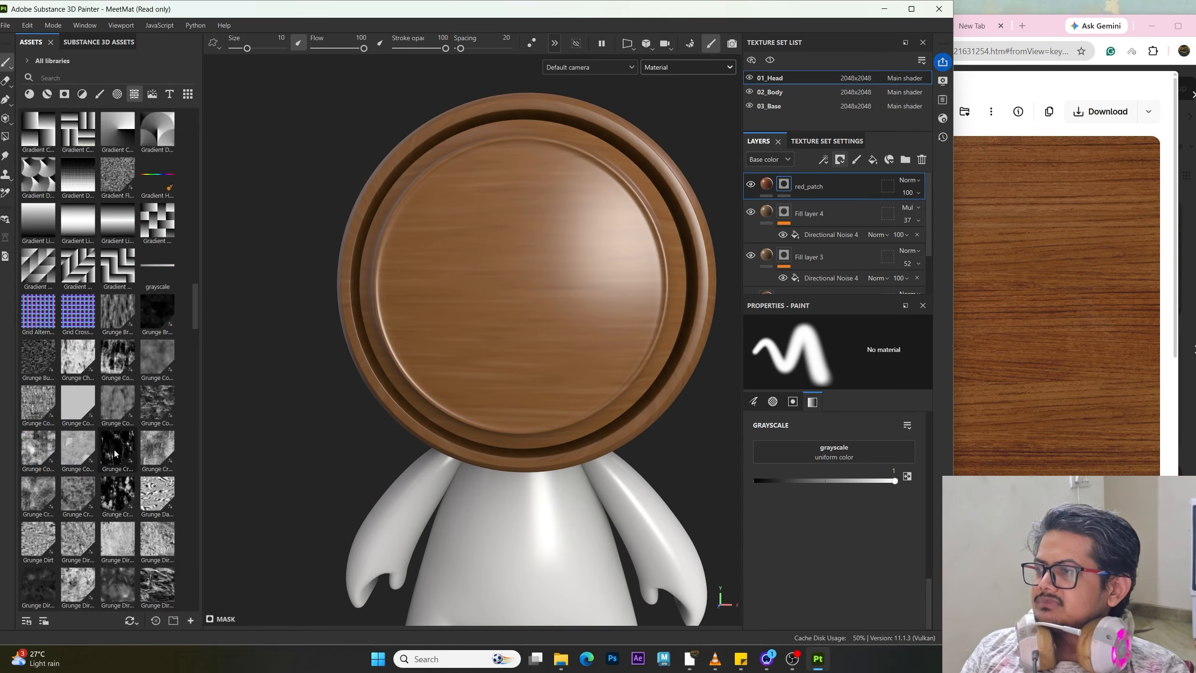
scroll(123, 535, "down", 3)
scroll(123, 487, "down", 3)
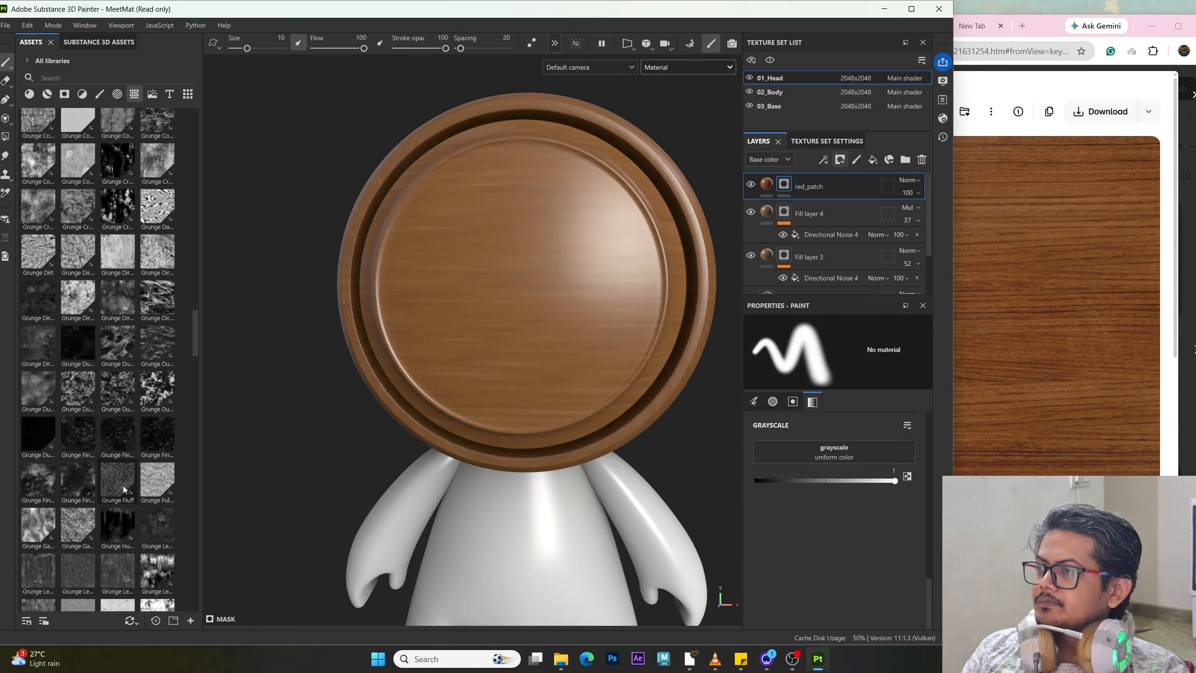
scroll(121, 460, "down", 3)
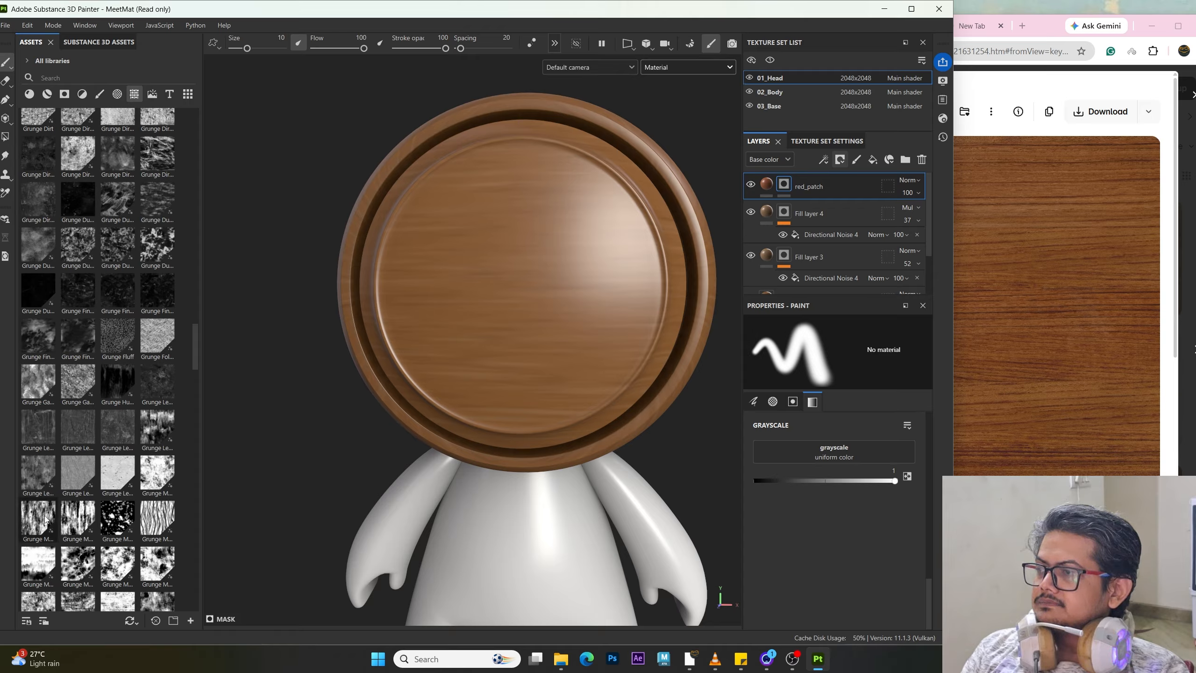
mouse_move(45, 518)
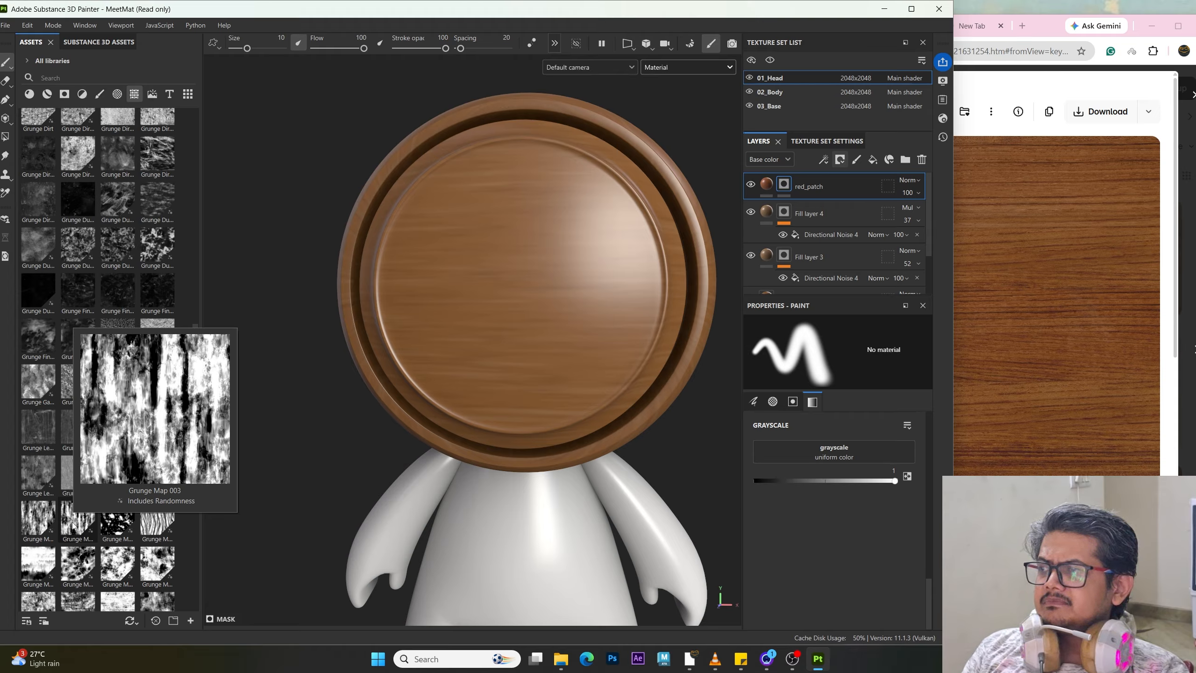
scroll(50, 378, "down", 5)
scroll(51, 378, "down", 15)
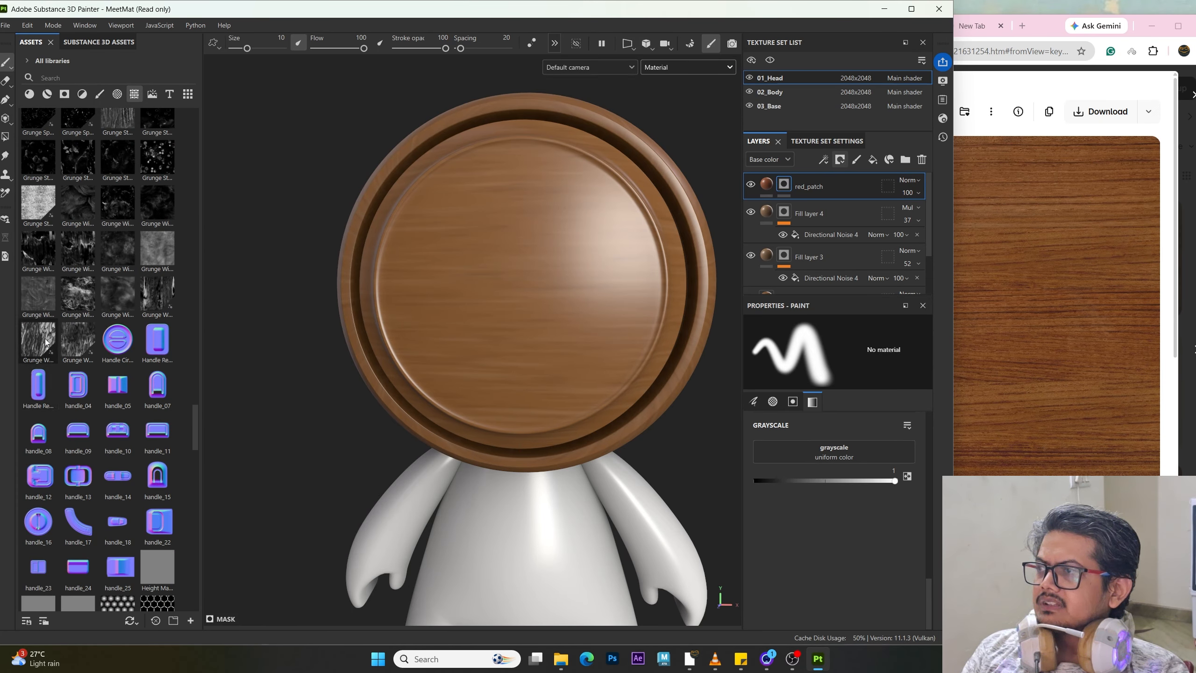
mouse_move(46, 341)
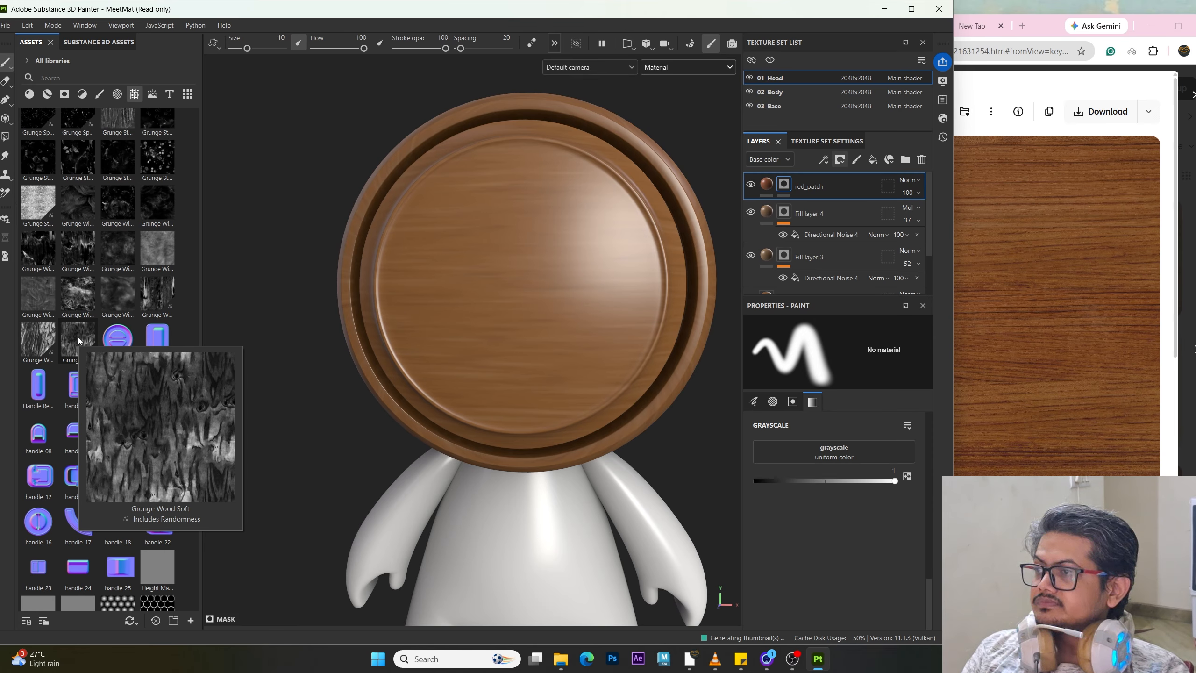
scroll(78, 337, "down", 15)
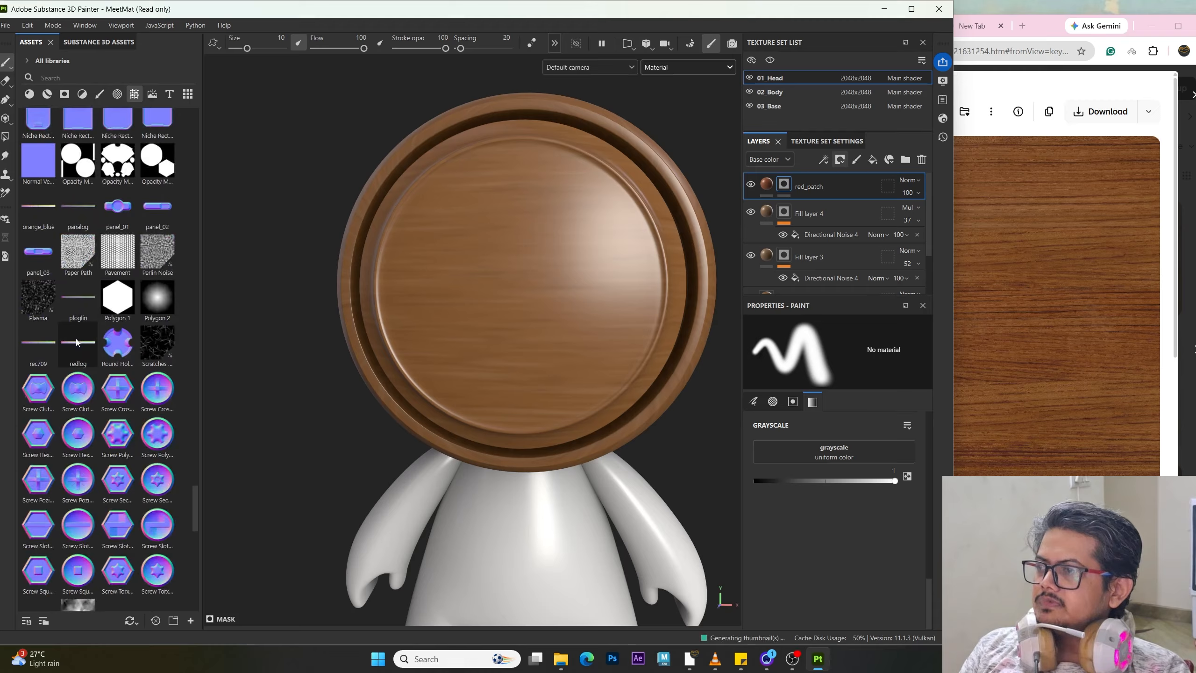
scroll(80, 329, "down", 5)
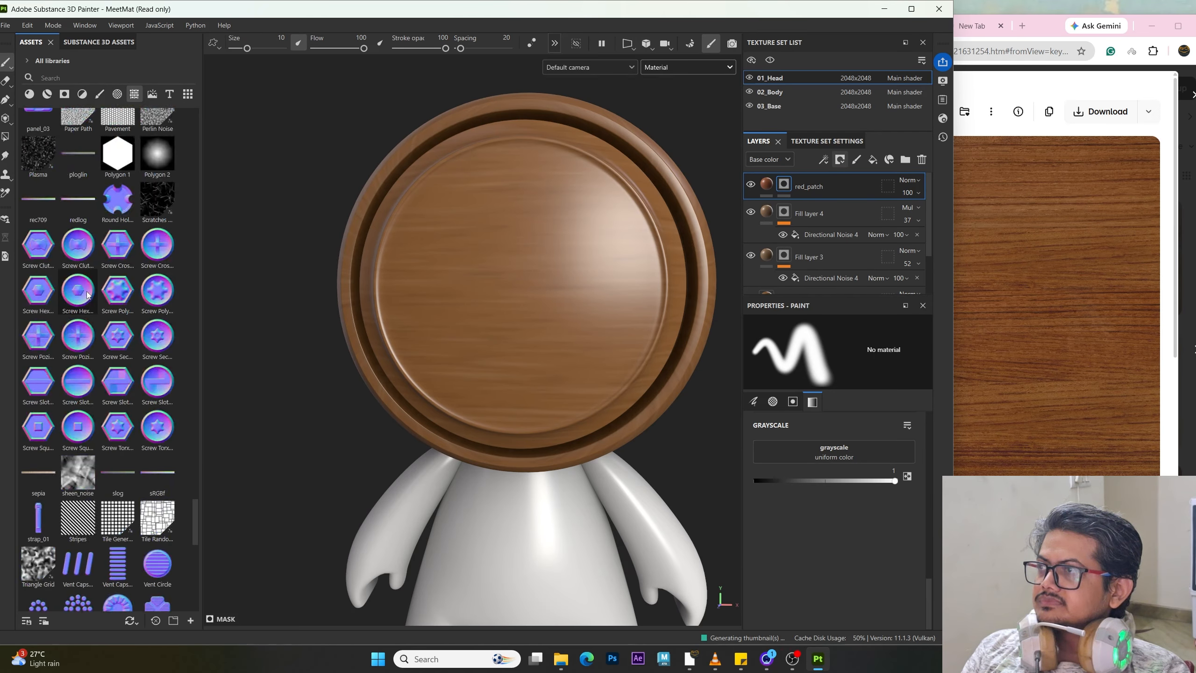
scroll(87, 296, "up", 15)
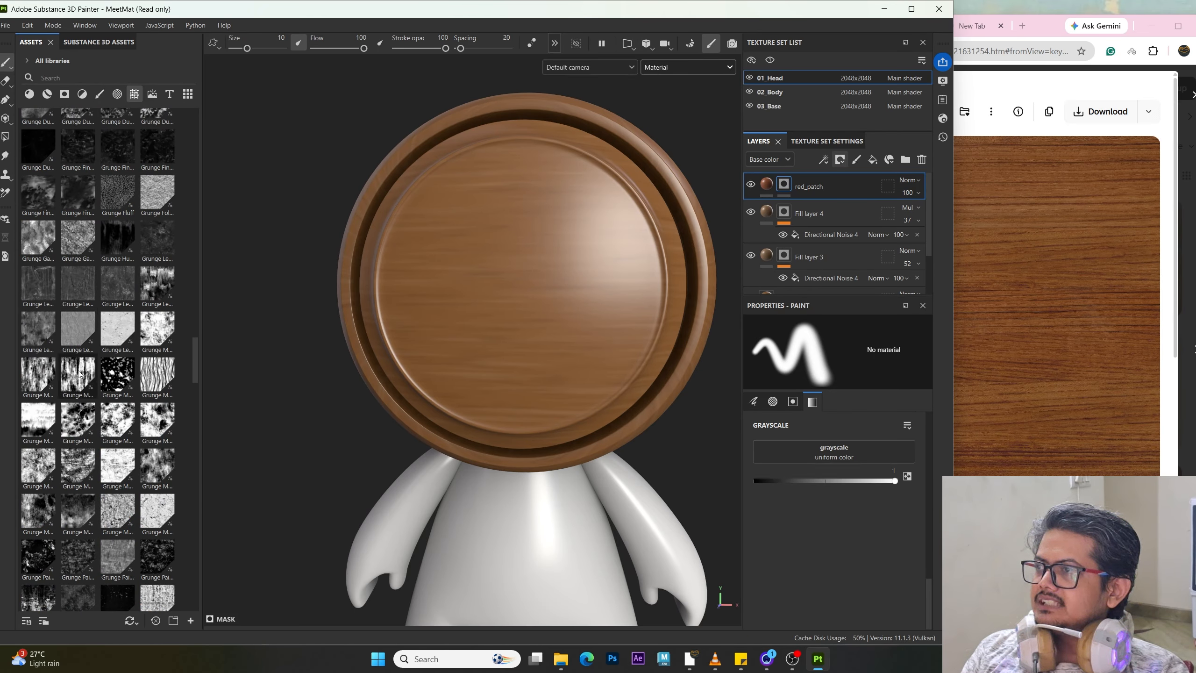
mouse_move(79, 374)
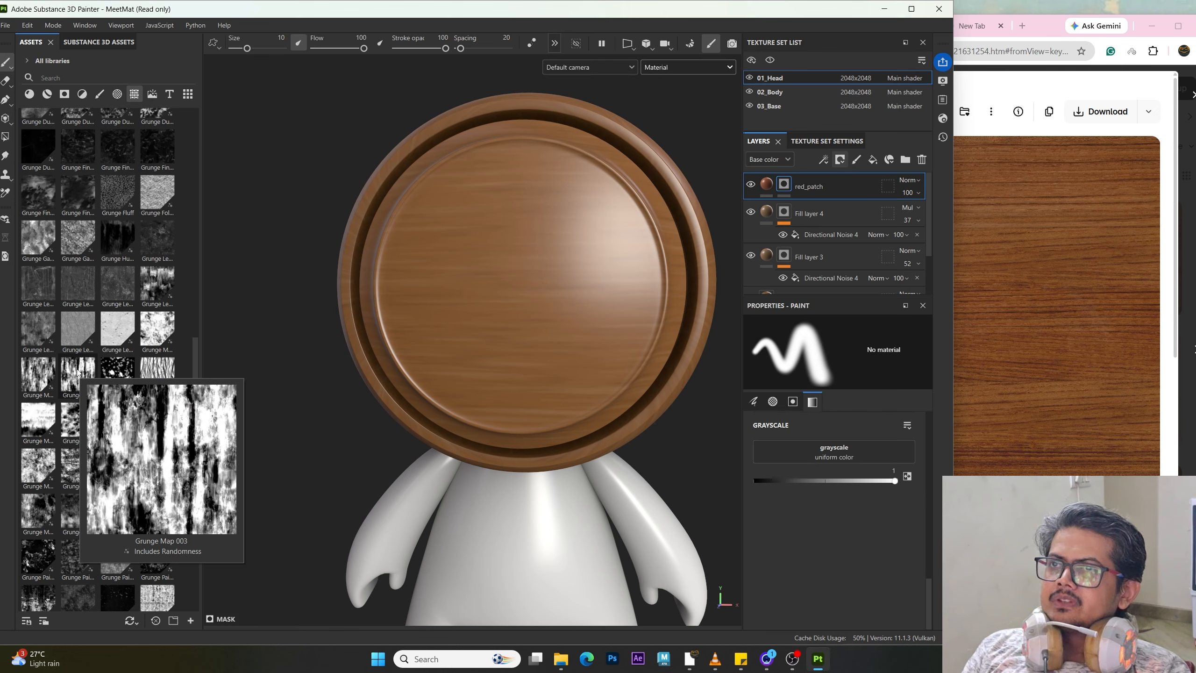
Step: Add Grunge Map 003 to the red_patch mask and set it to invert
left_click_drag(79, 373, 785, 178)
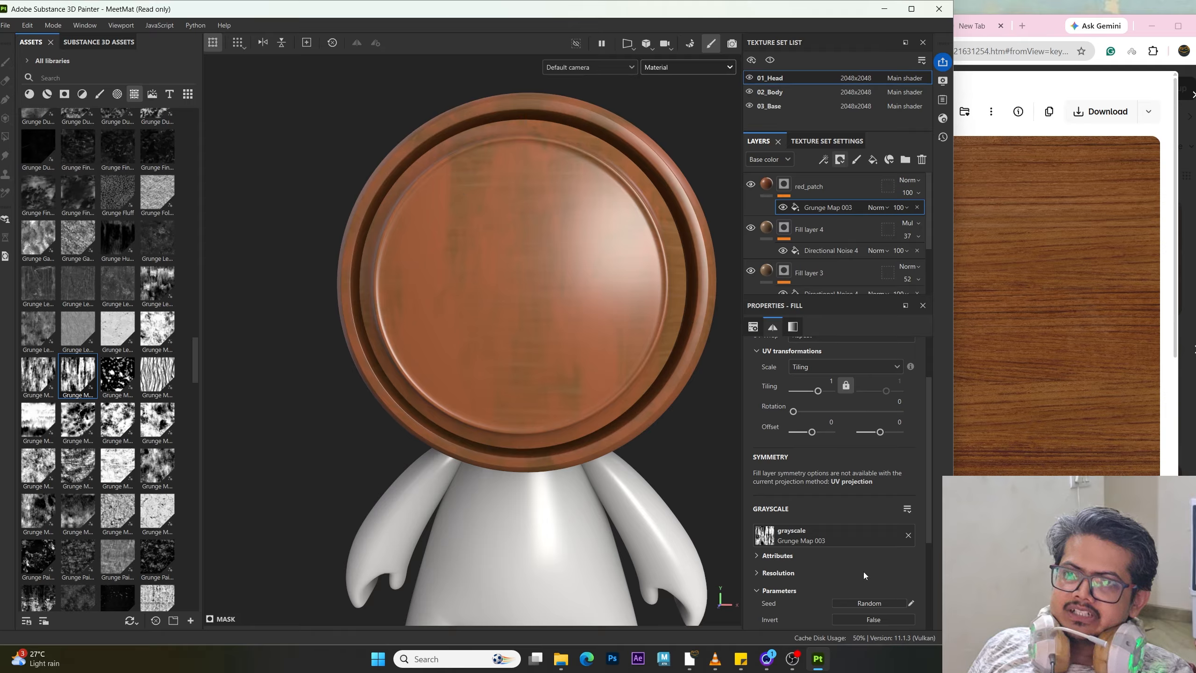
left_click(874, 619)
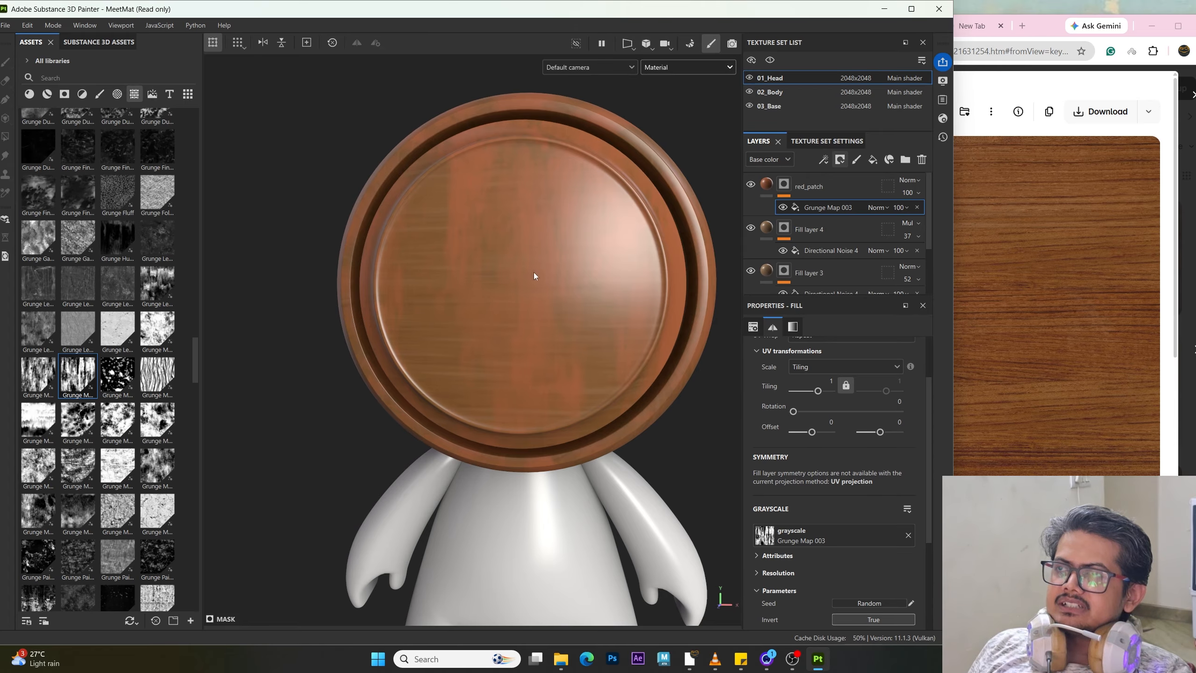
Step: Set the grunge mask's UV rotation to 90
scroll(533, 272, "down", 3)
left_click_drag(506, 299, 530, 308, "alt")
middle_click_drag(512, 226, 498, 293, "alt")
right_click_drag(499, 293, 526, 417, "alt")
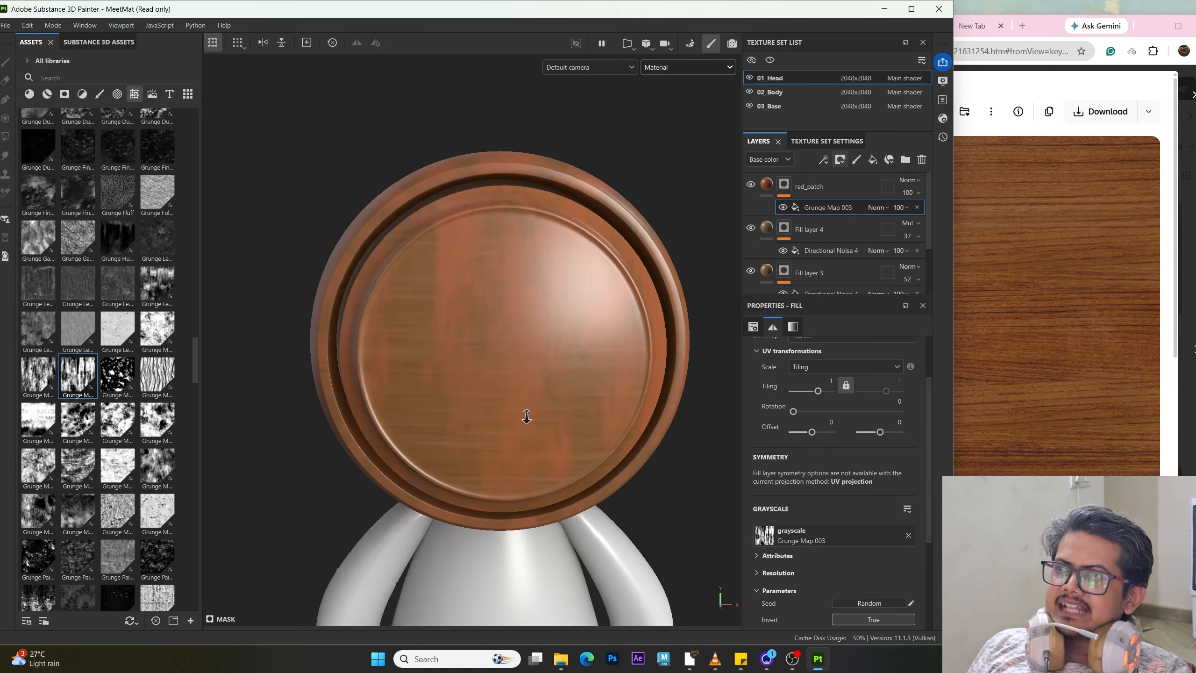
middle_click_drag(493, 278, 451, 252, "alt")
right_click_drag(451, 253, 438, 275, "alt")
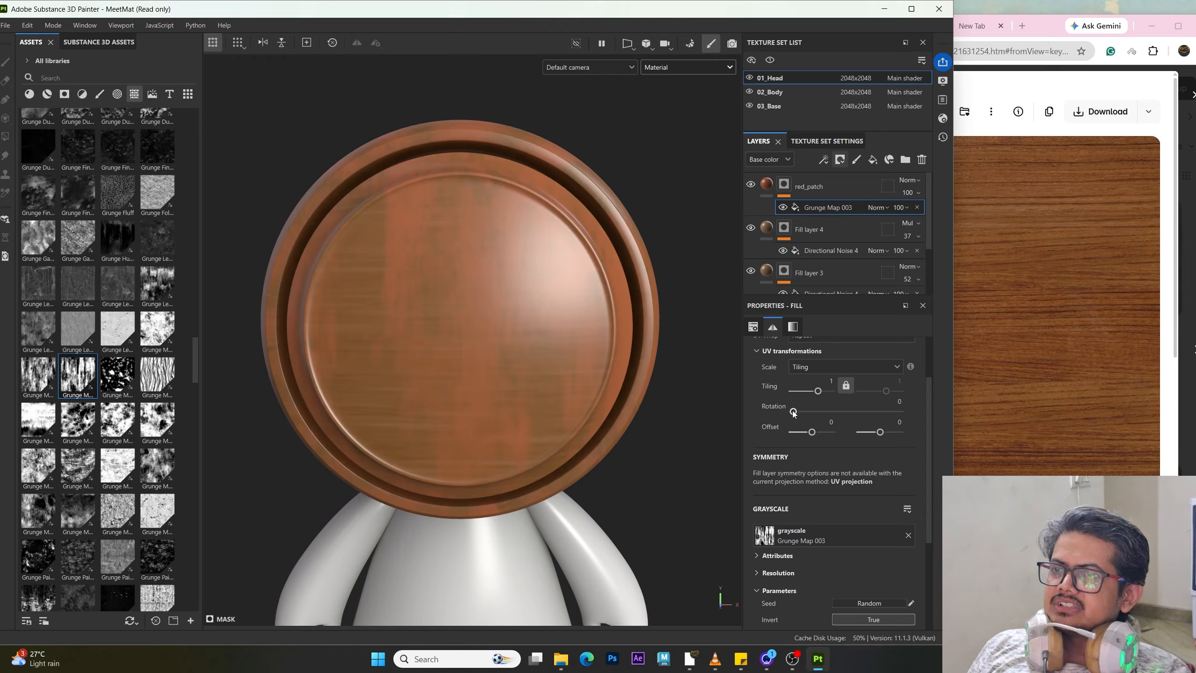
scroll(793, 413, "up", 2)
left_click_drag(794, 483, 844, 481)
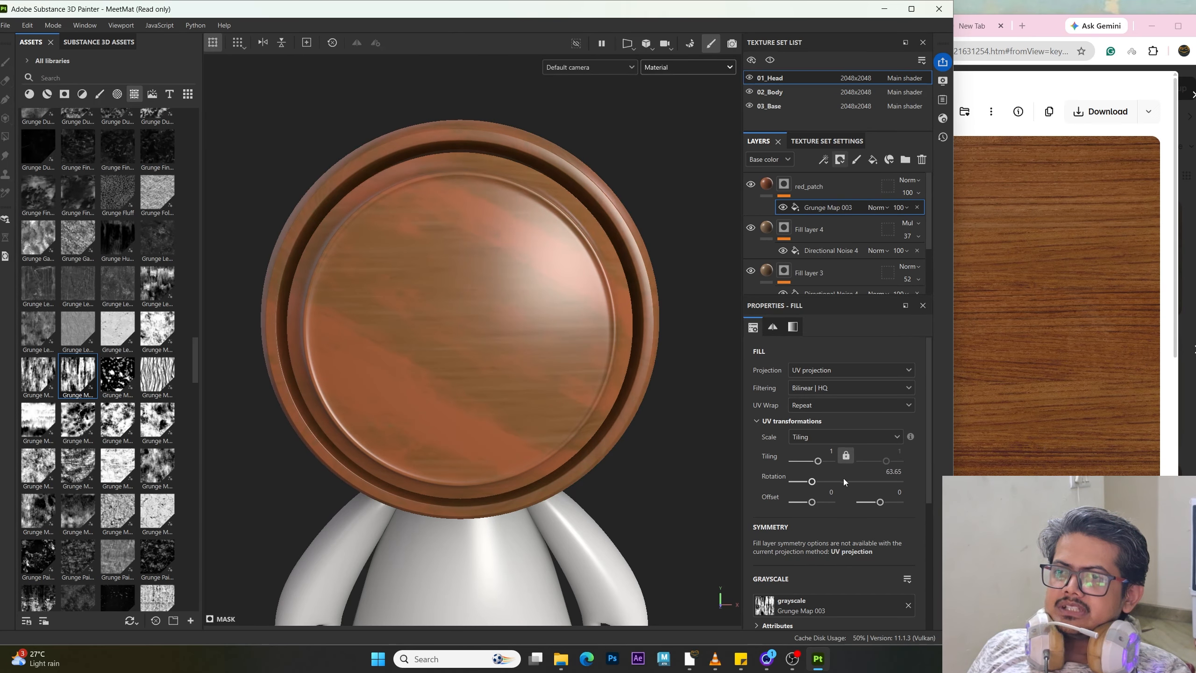
left_click(901, 471)
type("90")
key("Return")
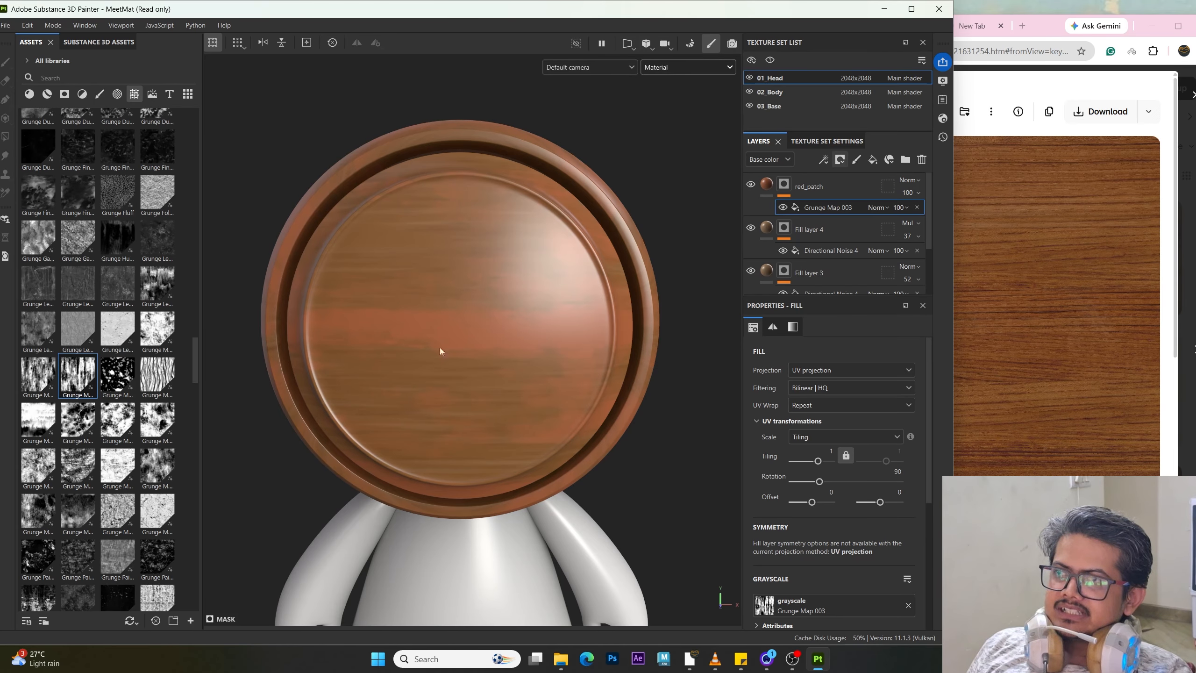
Step: Lower the red_patch layer's opacity to 70
left_click_drag(414, 352, 478, 354, "alt")
mouse_move(592, 344)
left_mouse_down("alt")
mouse_move(488, 348)
mouse_move(437, 390)
mouse_move(593, 374)
mouse_move(558, 401)
mouse_move(600, 349)
left_mouse_up("alt")
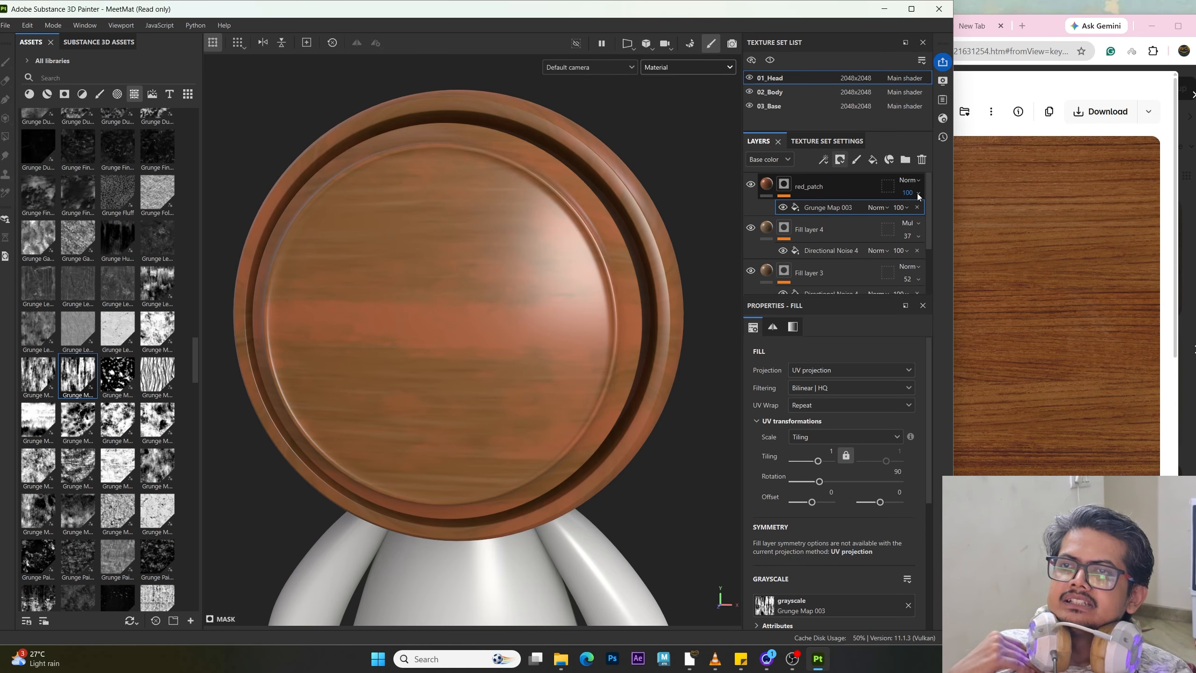
left_click(906, 208)
left_click_drag(948, 216, 924, 225)
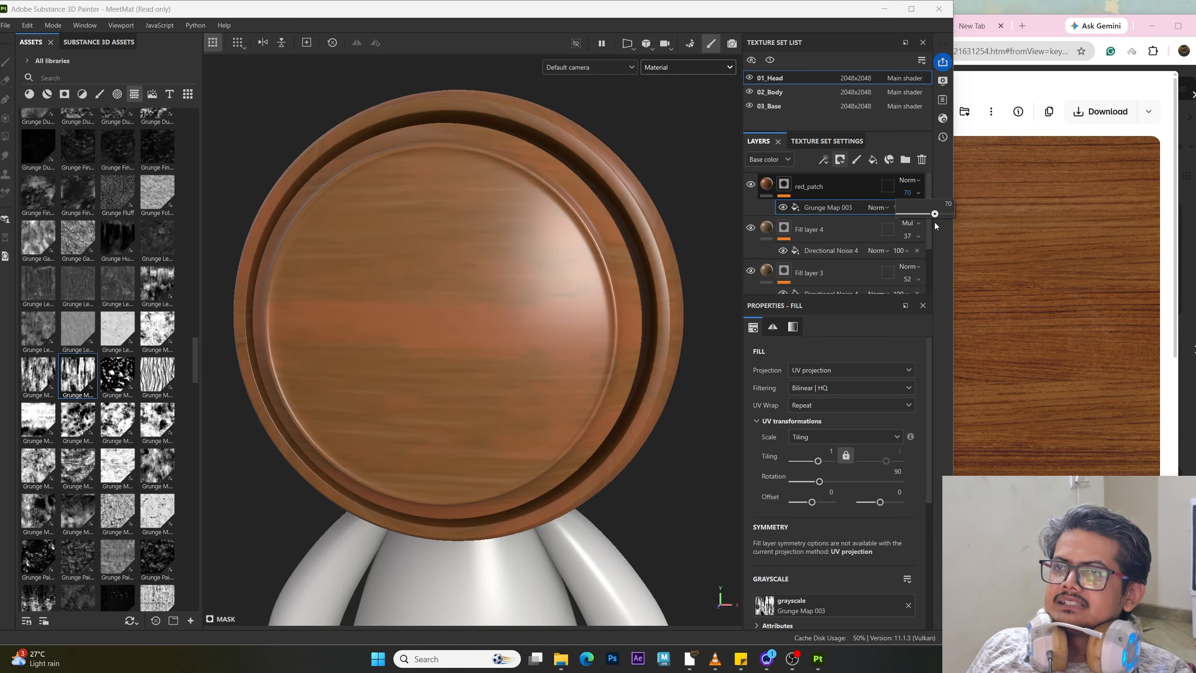
Step: Darken the red_patch base colour slightly in the colour picker
left_click(796, 189)
scroll(823, 514, "down", 5)
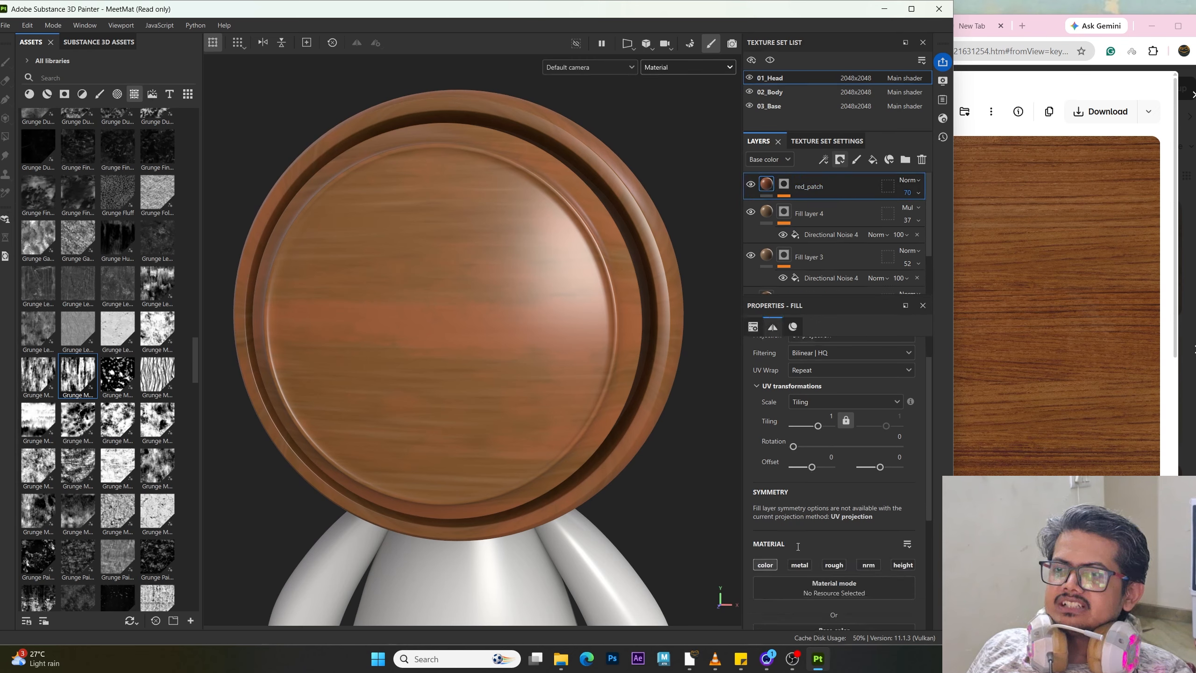
left_click(837, 515)
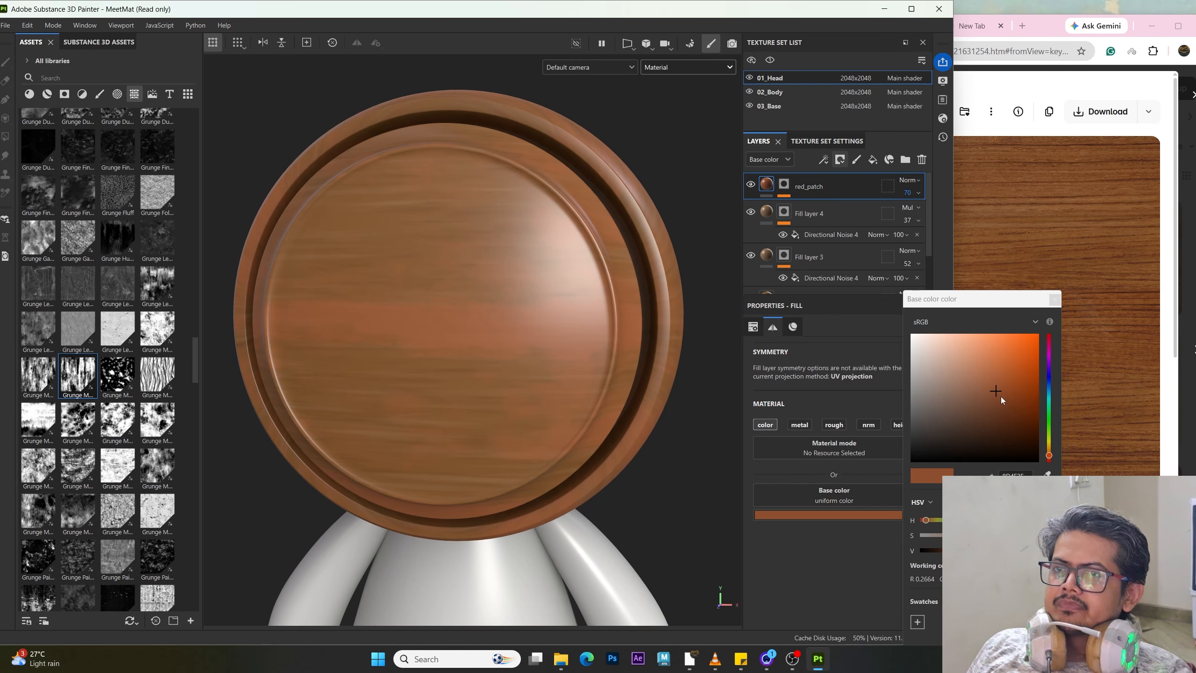
left_click_drag(993, 399, 993, 406)
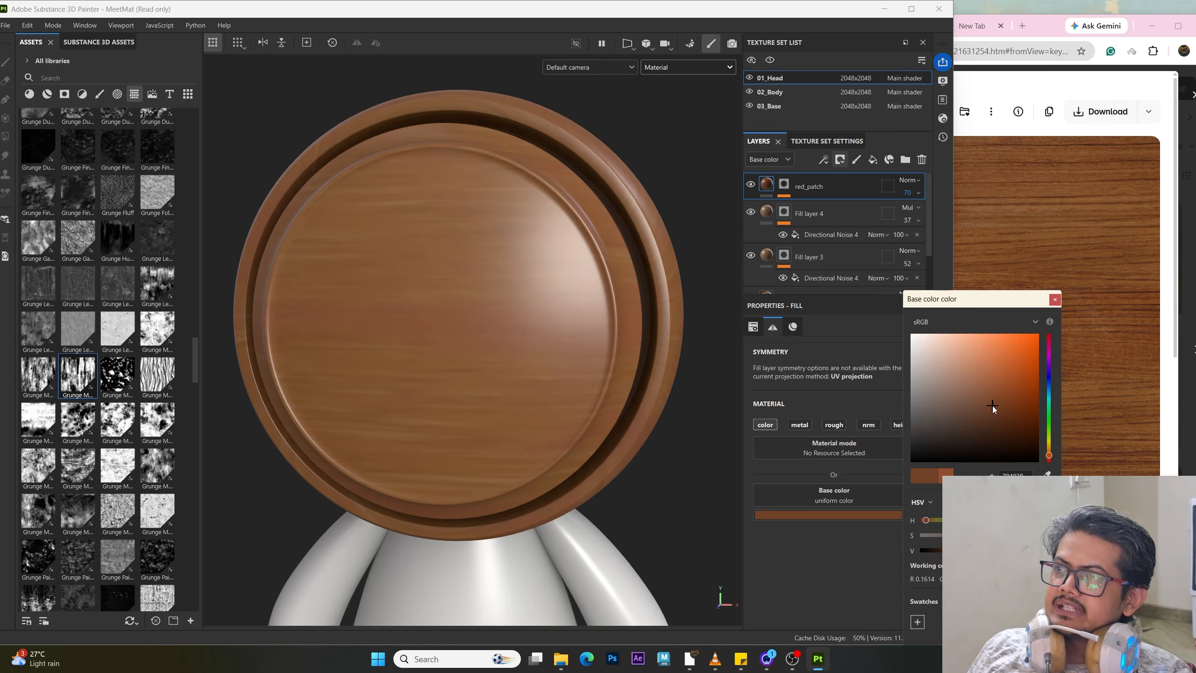
left_click_drag(459, 404, 555, 490, "alt")
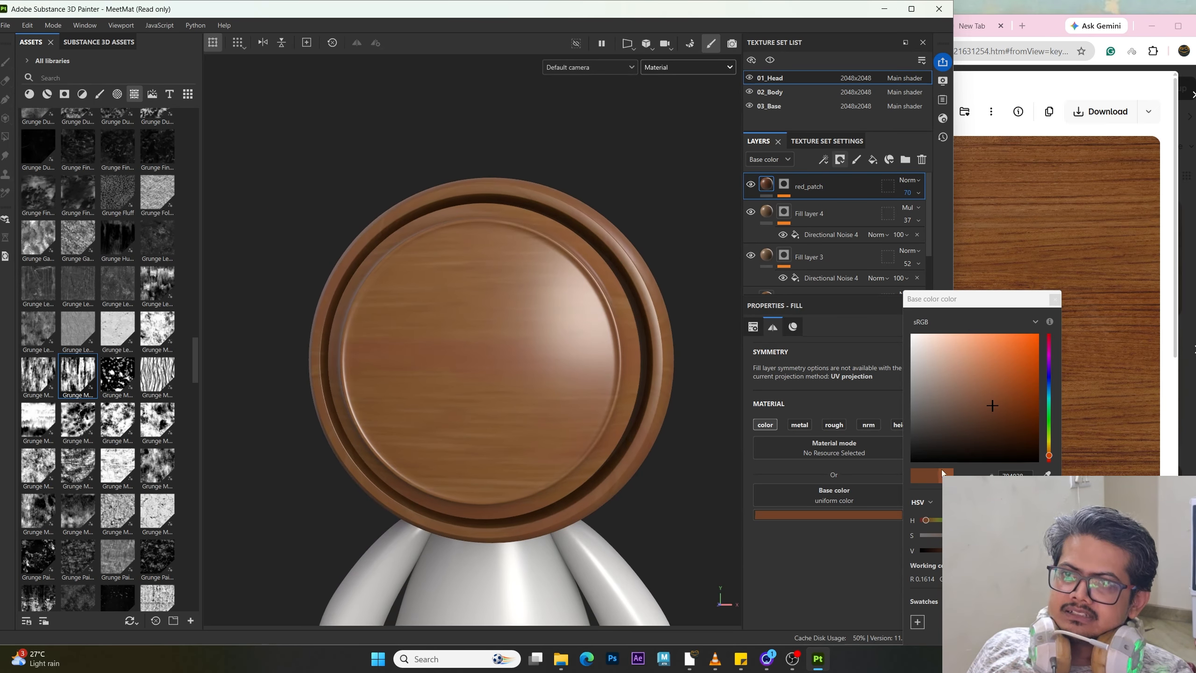
left_click_drag(1052, 456, 1052, 456)
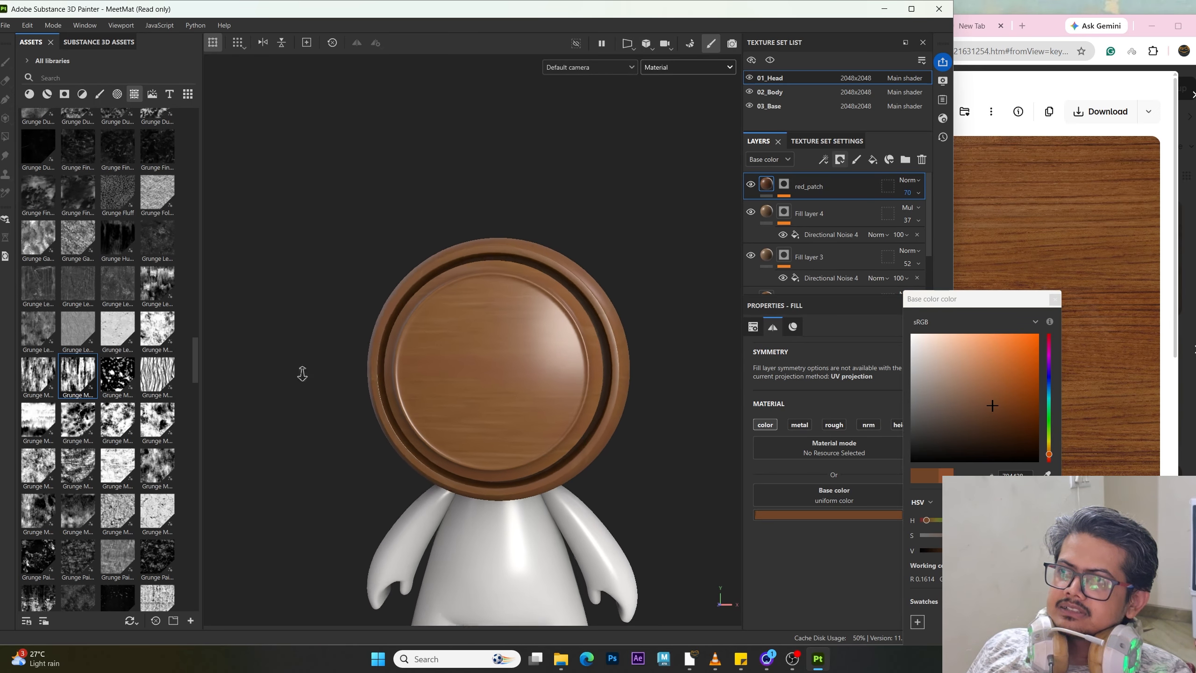
Step: Select the Grunge Map 003 mask and set its balance to 0.32
left_click_drag(299, 374, 727, 390, "alt")
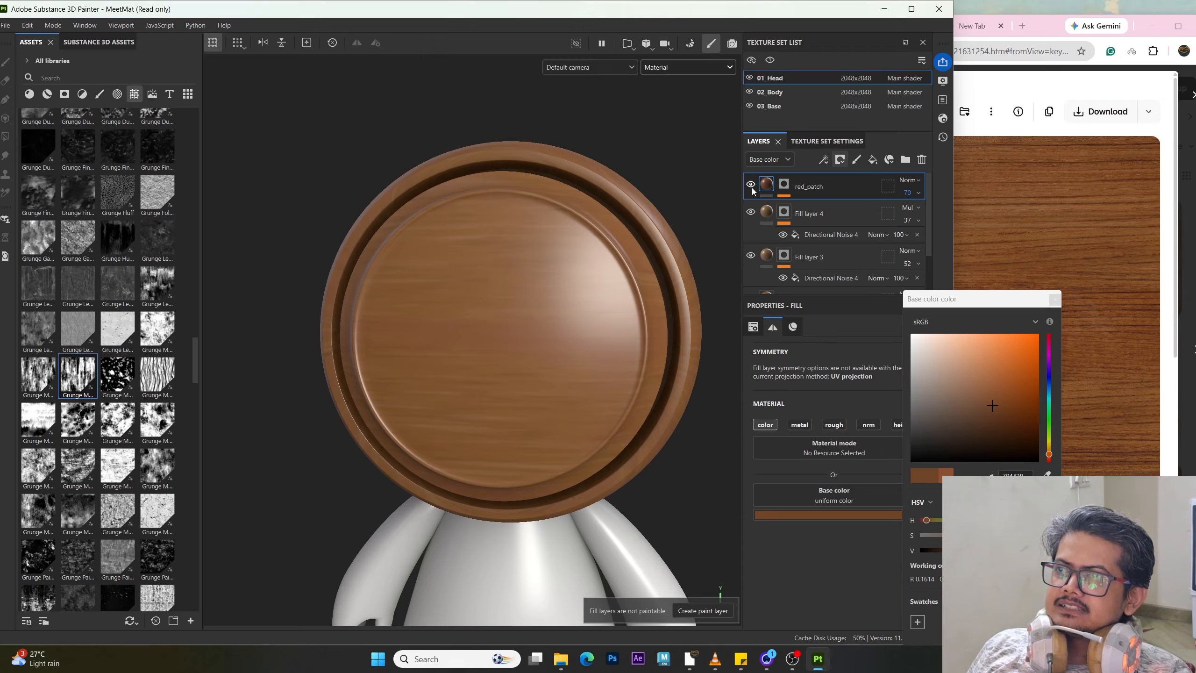
left_click(789, 182)
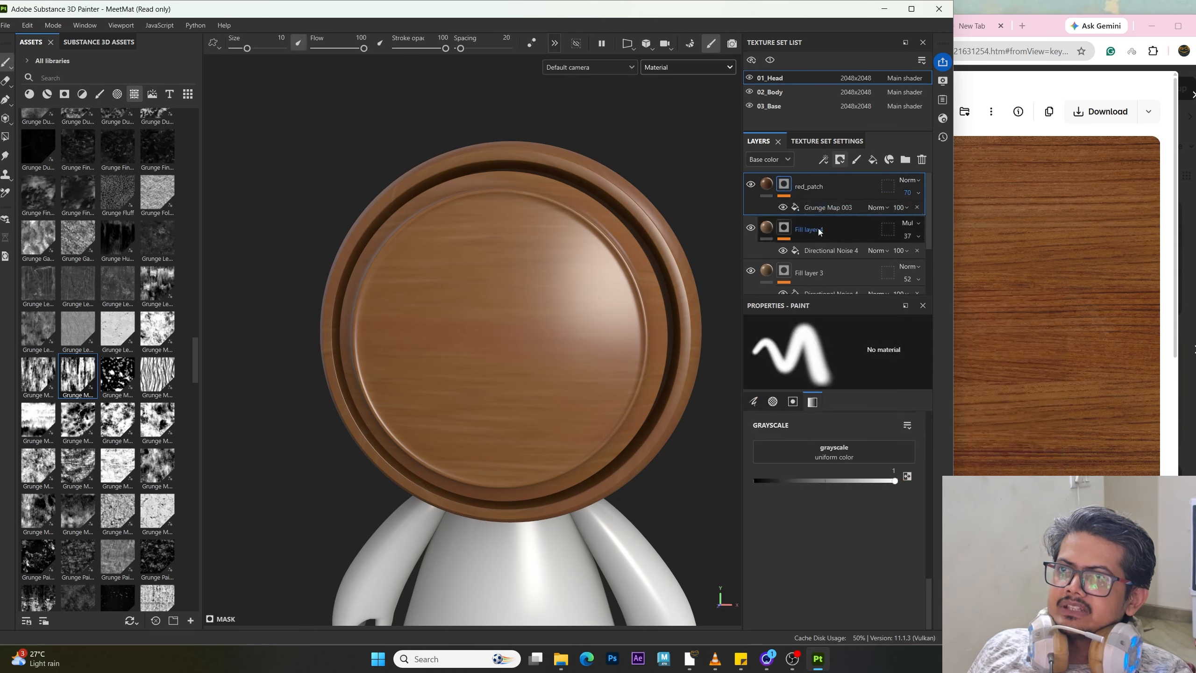
left_click(815, 208)
scroll(825, 490, "down", 3)
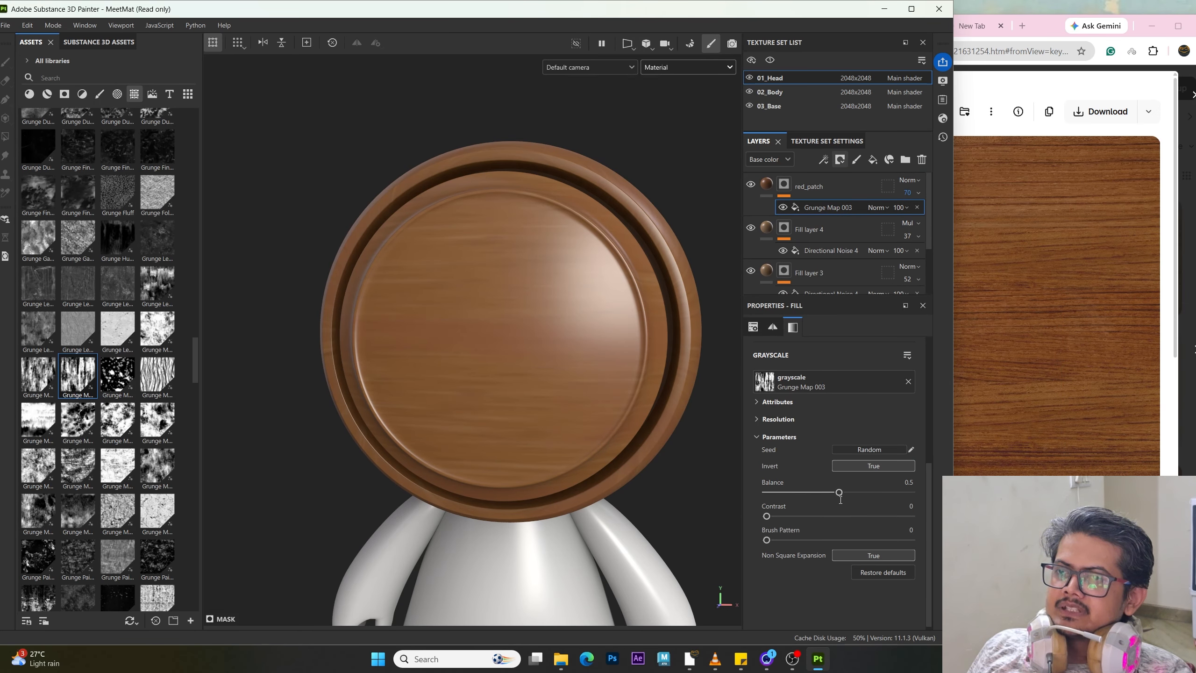
left_click_drag(841, 499, 812, 517)
Step: Orbit around the head to inspect the layered wood pattern
left_click_drag(383, 439, 596, 364, "alt")
right_click_drag(596, 364, 523, 361, "shift")
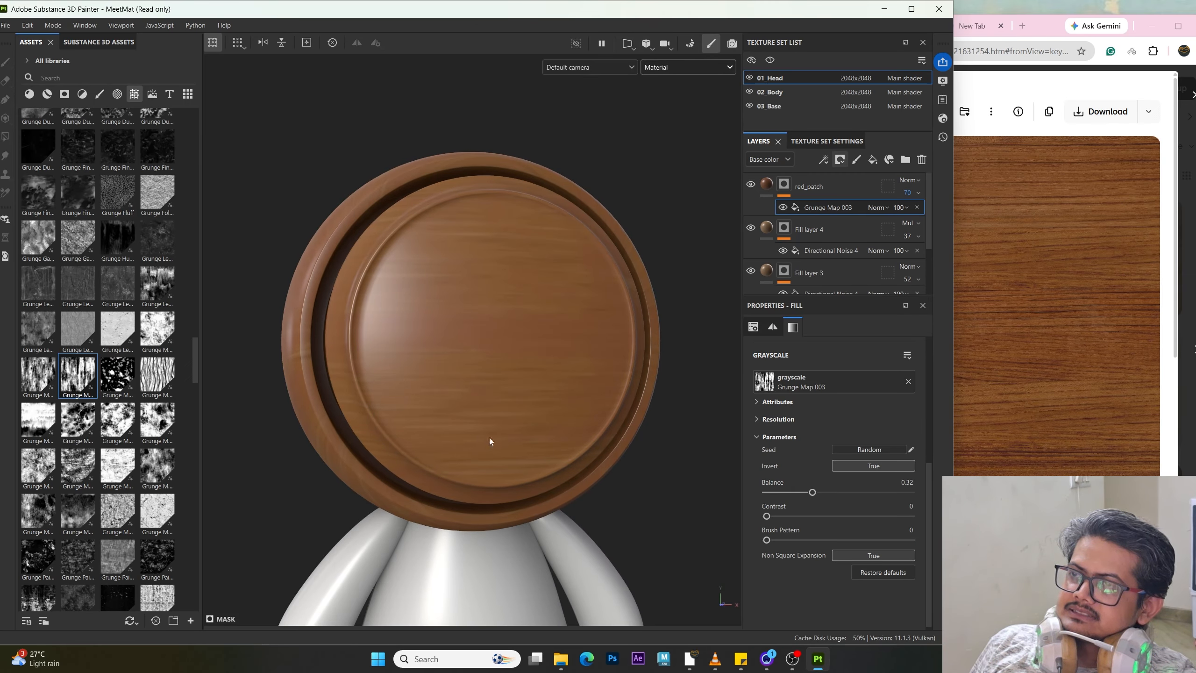
mouse_move(489, 441)
right_mouse_down("shift")
mouse_move(507, 423)
mouse_move(547, 427)
mouse_move(526, 413)
mouse_move(573, 415)
right_mouse_up("shift")
left_click_drag(534, 422, 491, 428, "alt")
right_click_drag(490, 424, 495, 398, "shift")
left_click_drag(531, 415, 504, 418, "alt")
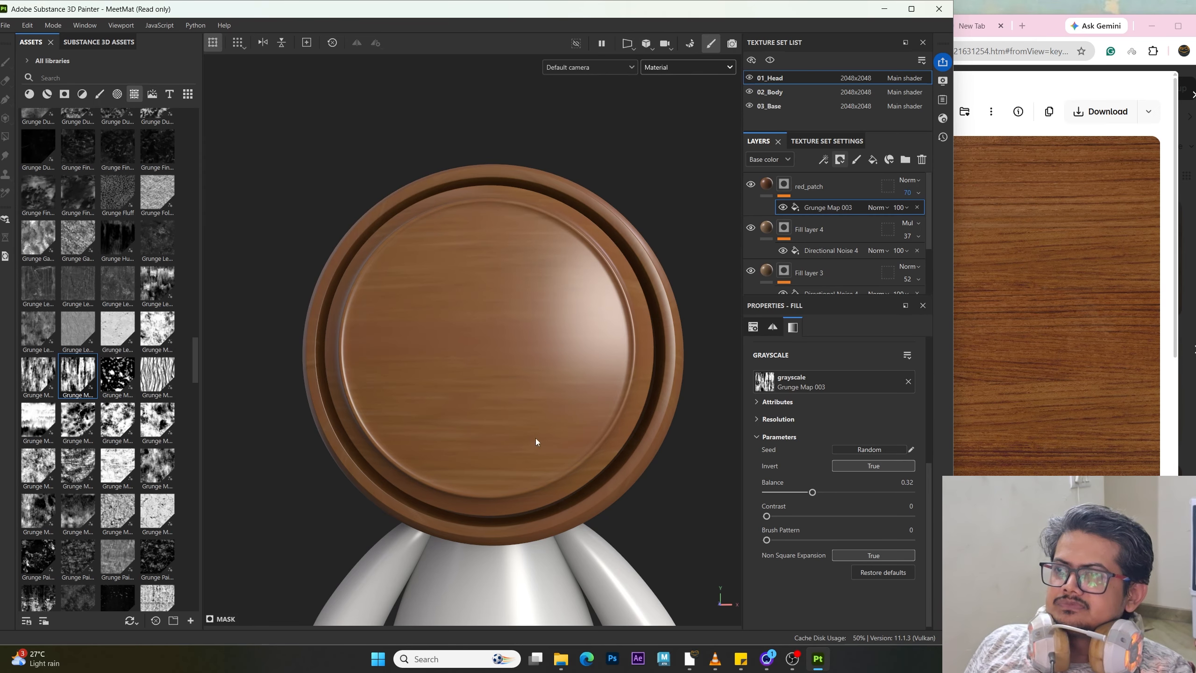
left_click_drag(462, 369, 523, 347, "alt")
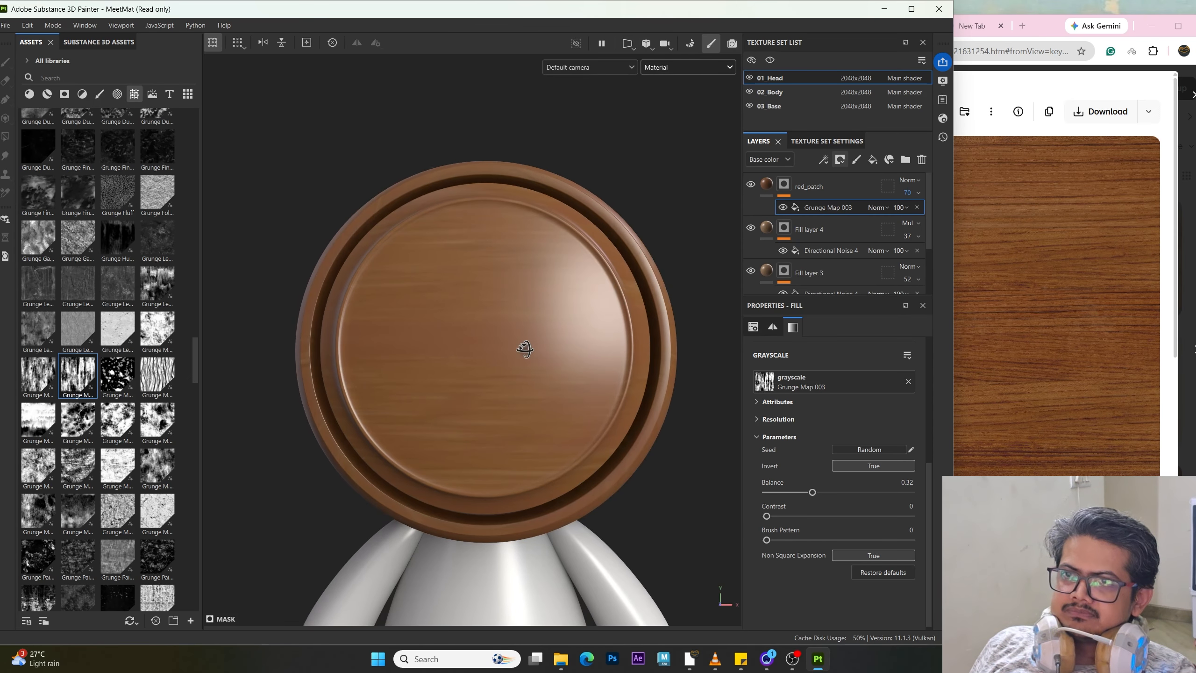
left_click_drag(414, 347, 454, 350, "alt")
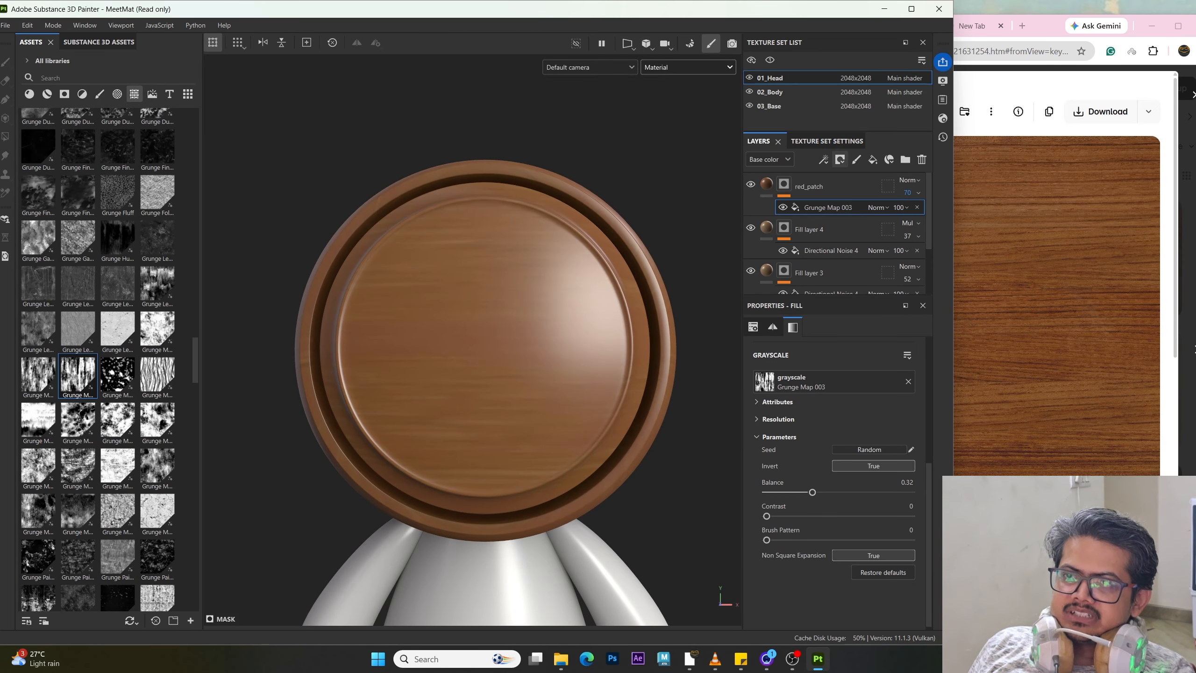
Step: Compare the wooden head with the brown wood reference image in the browser
left_click(1002, 462)
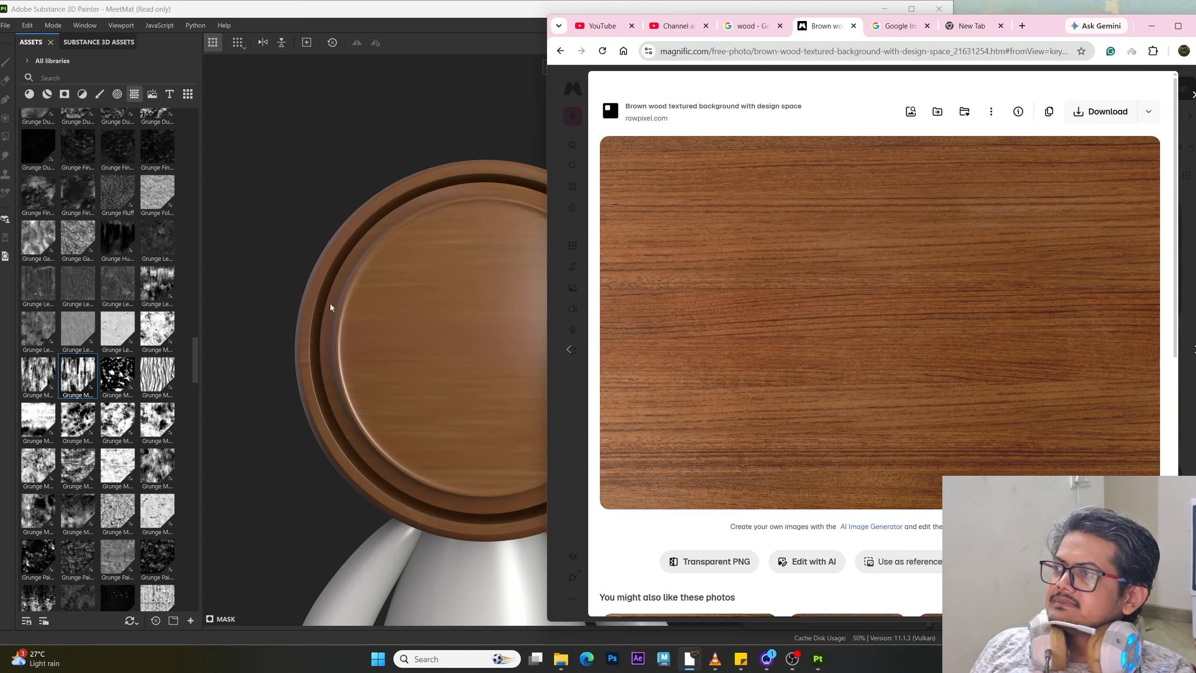
left_click(208, 198)
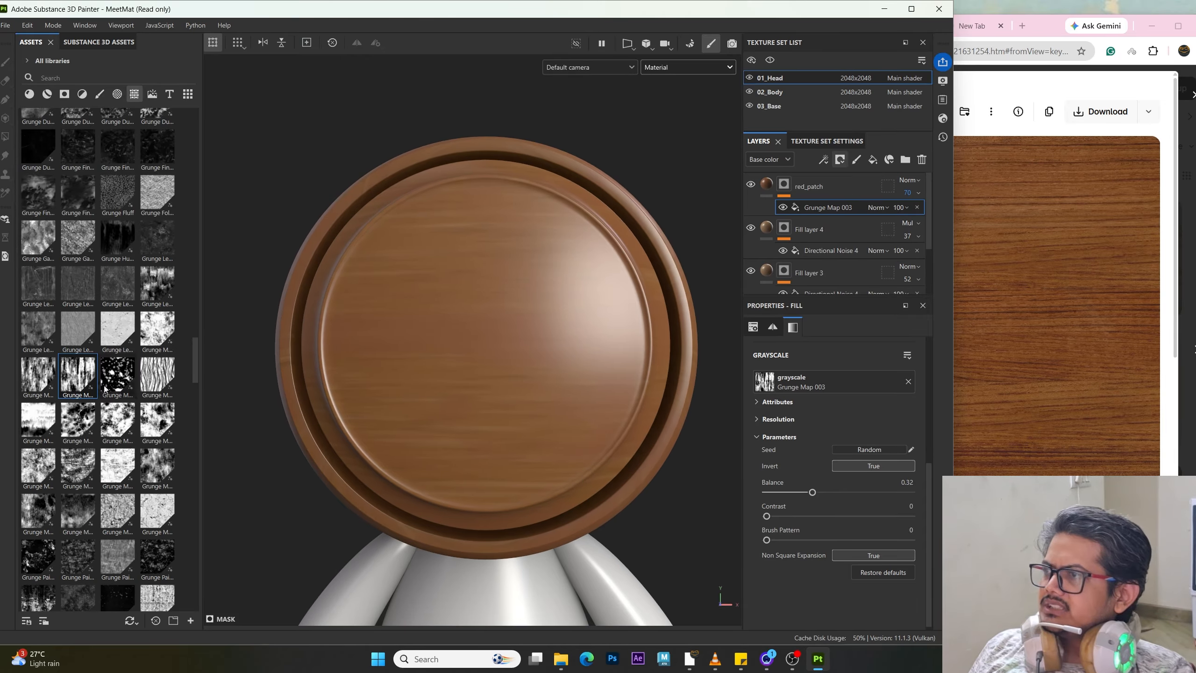
scroll(77, 389, "up", 5)
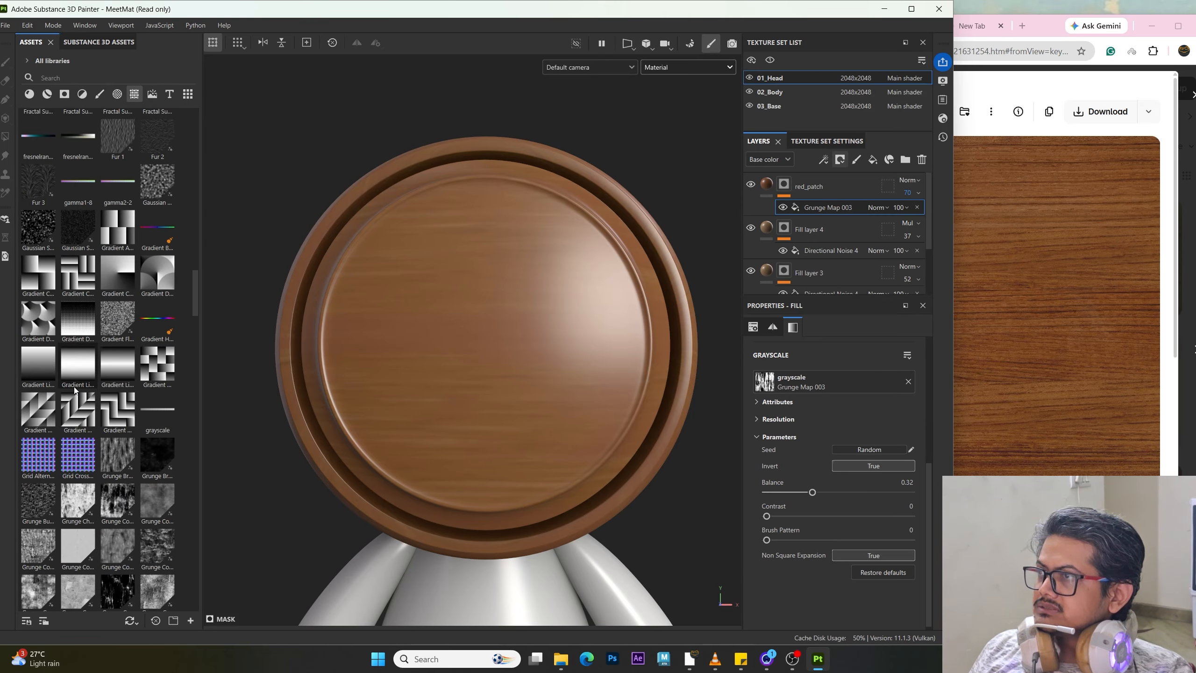
scroll(75, 388, "down", 5)
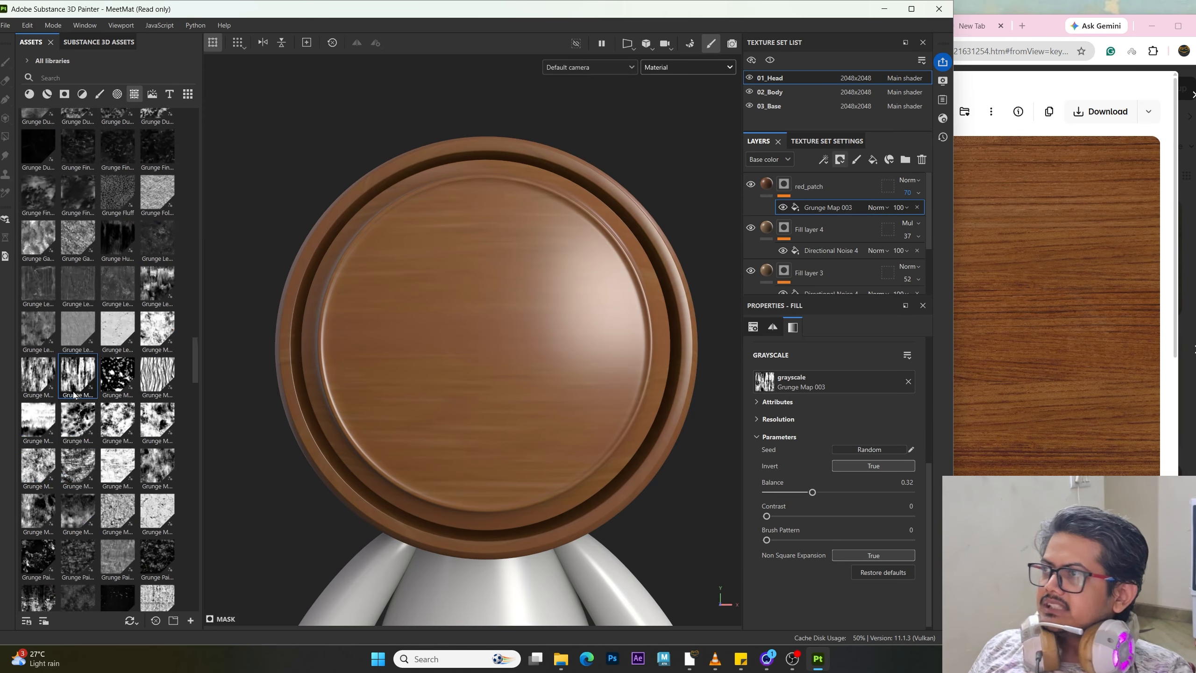
Step: Duplicate the red_patch fill layer
left_click(806, 197)
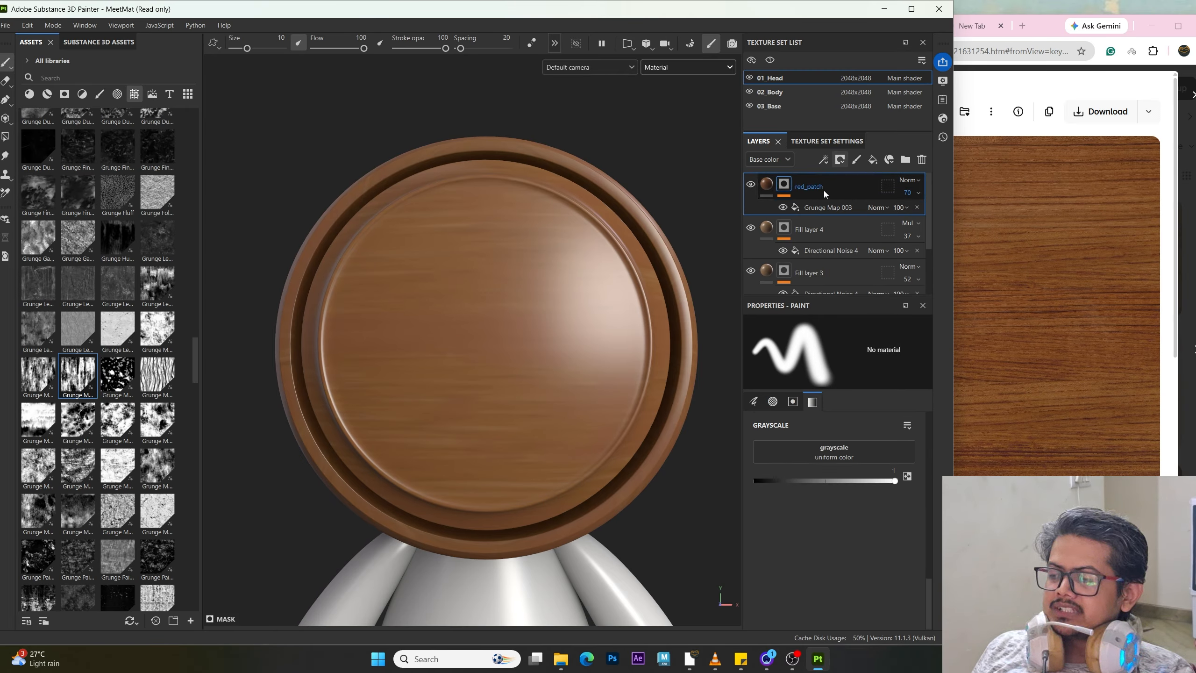
key("ctrl+d")
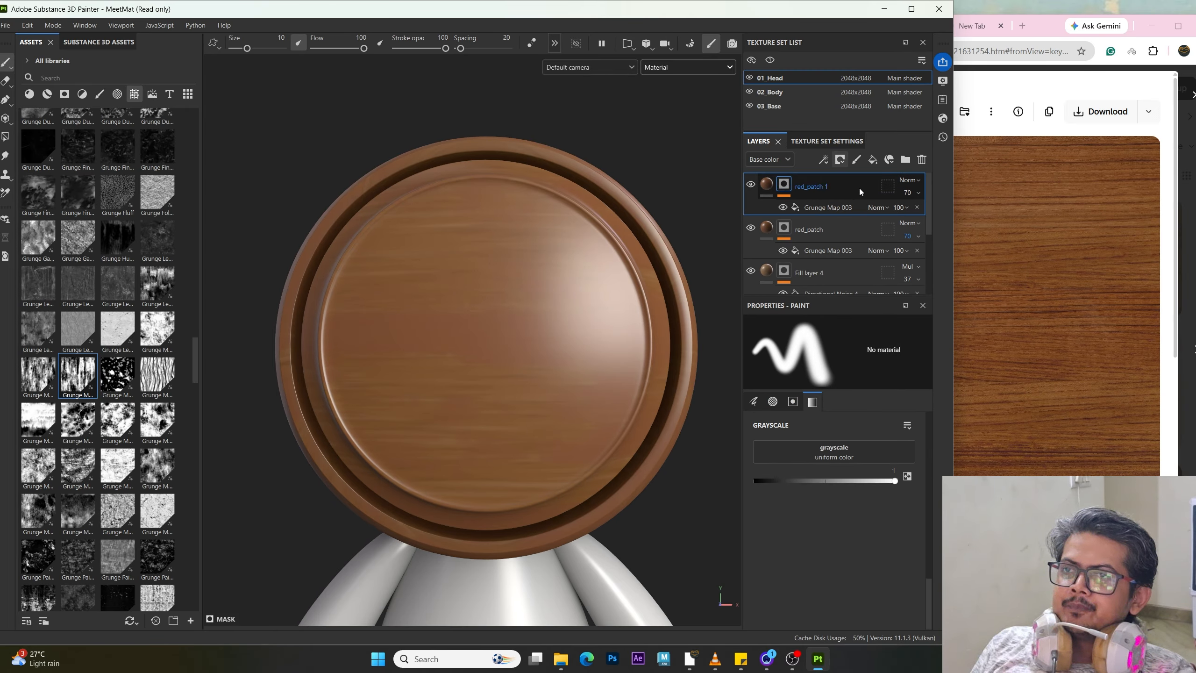
Step: Set the red_patch 1 layer's blend mode to Multiply and its opacity to 100
left_click(904, 184)
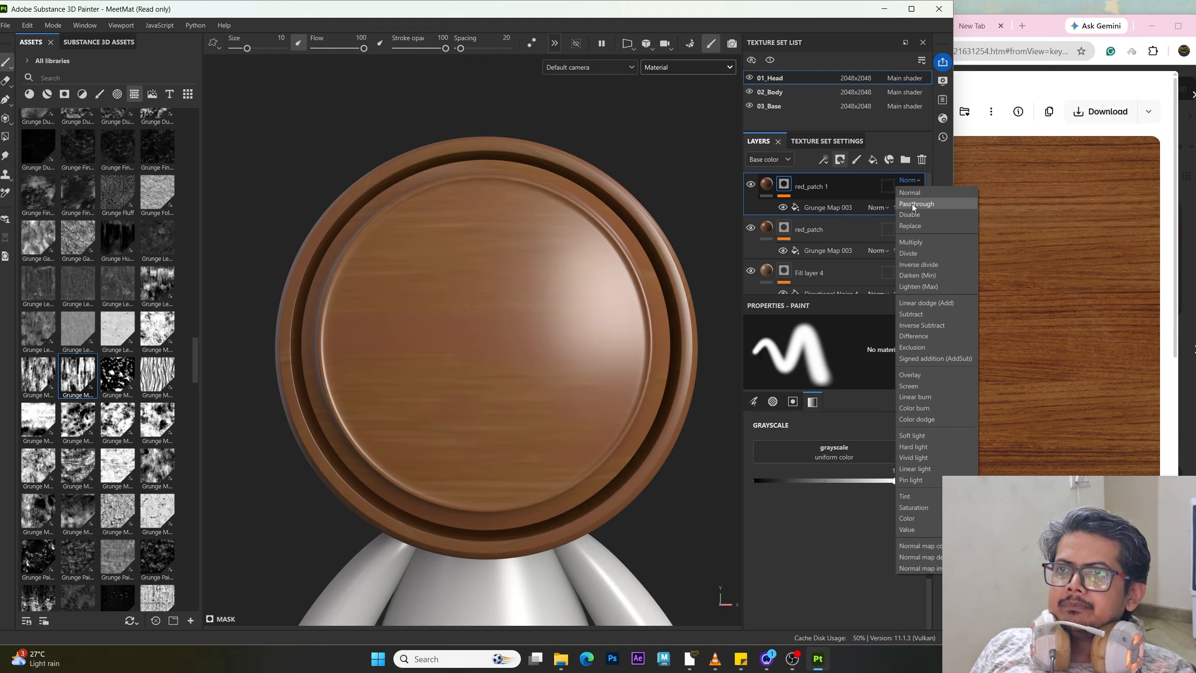
left_click(925, 238)
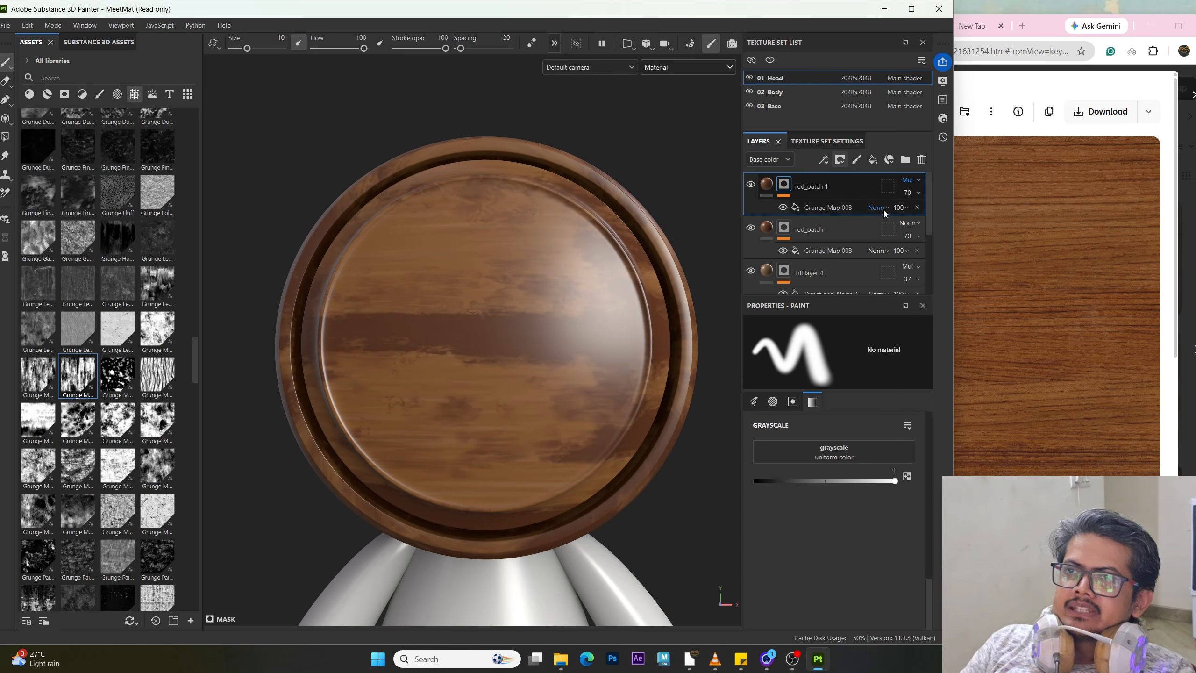
left_click(920, 193)
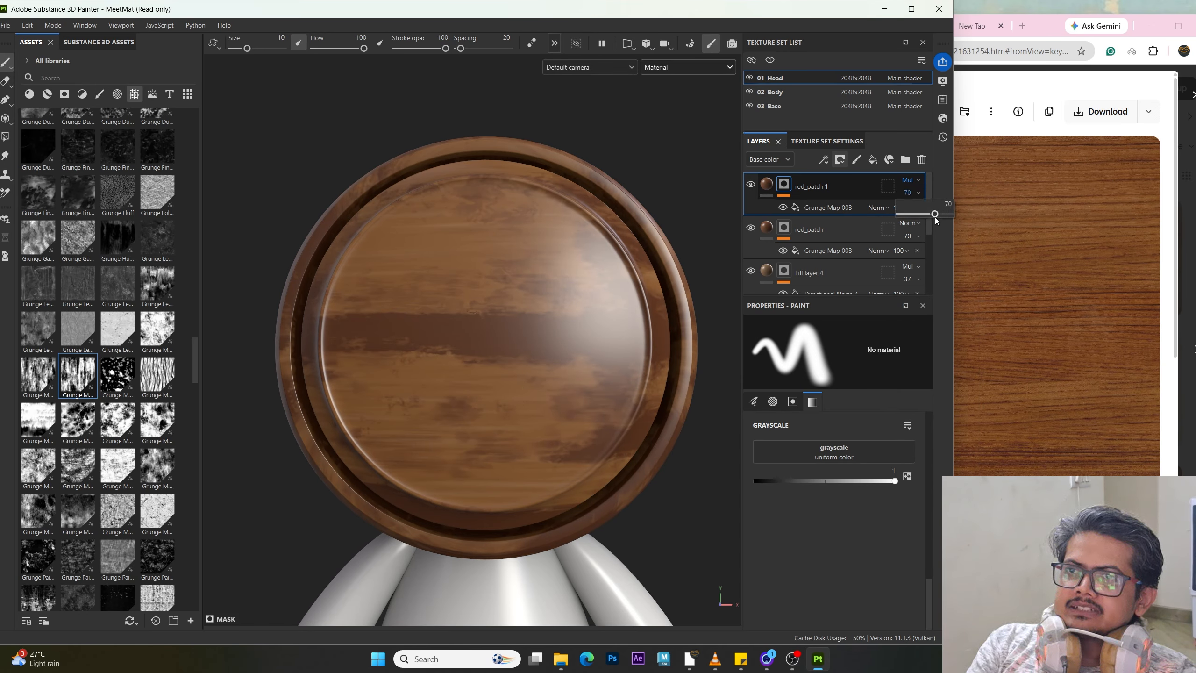
left_click_drag(935, 216, 1078, 230)
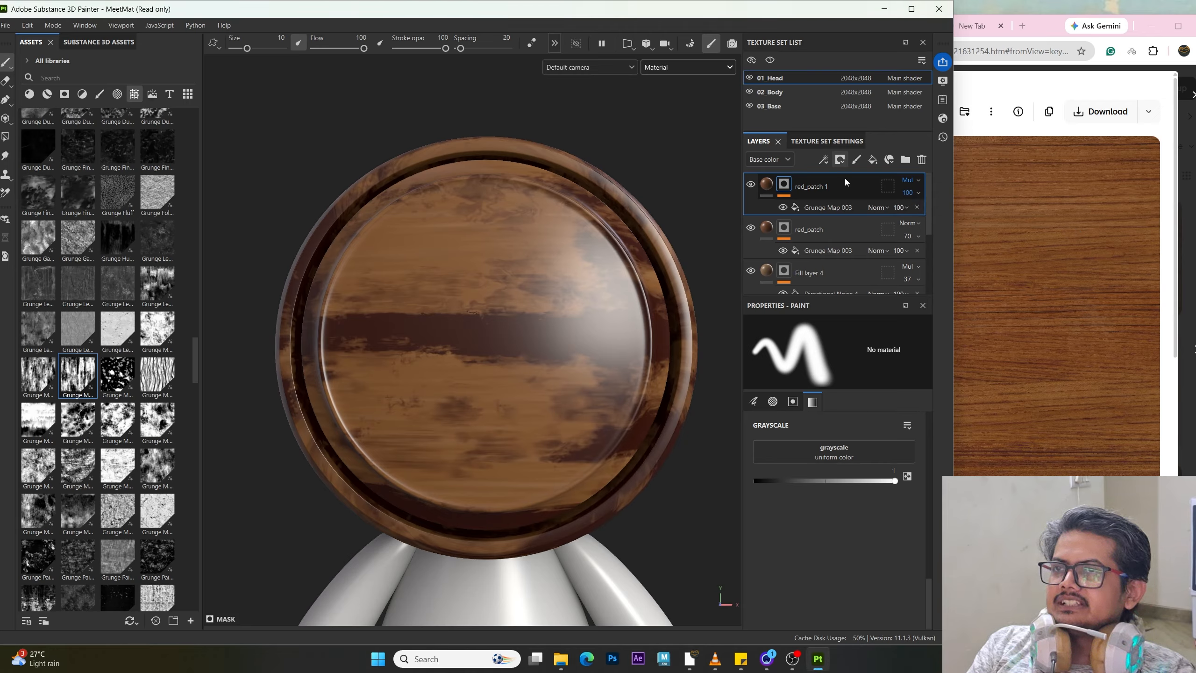
Step: Change the red_patch 1 fill's base colour to a light grey
left_click(766, 184)
left_click(850, 506)
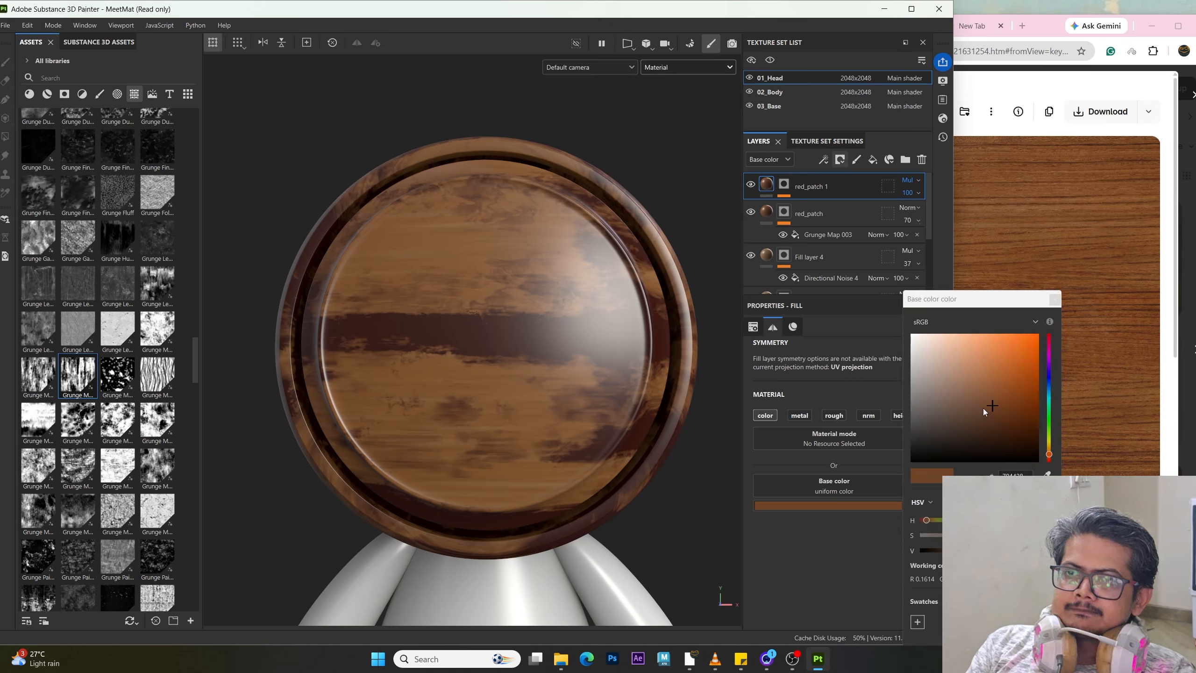
left_click_drag(983, 407, 890, 363)
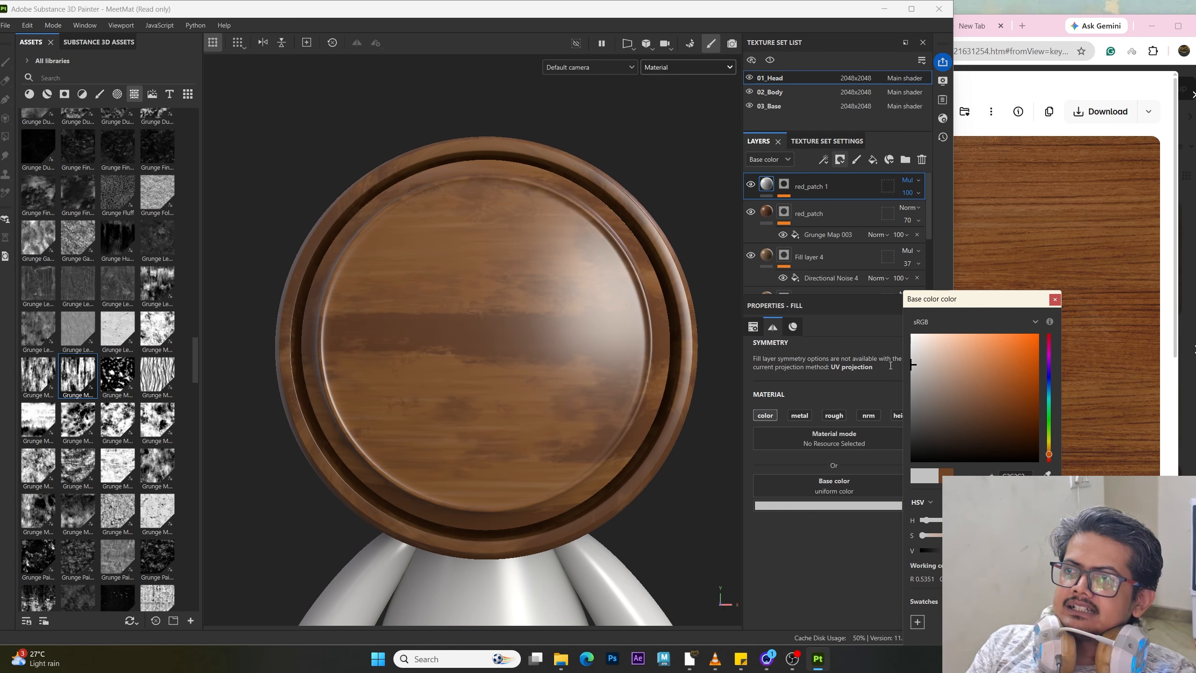
left_click(473, 372)
left_click_drag(328, 341, 434, 371, "alt")
right_click_drag(434, 372, 457, 432, "alt")
middle_click_drag(457, 433, 466, 437, "alt")
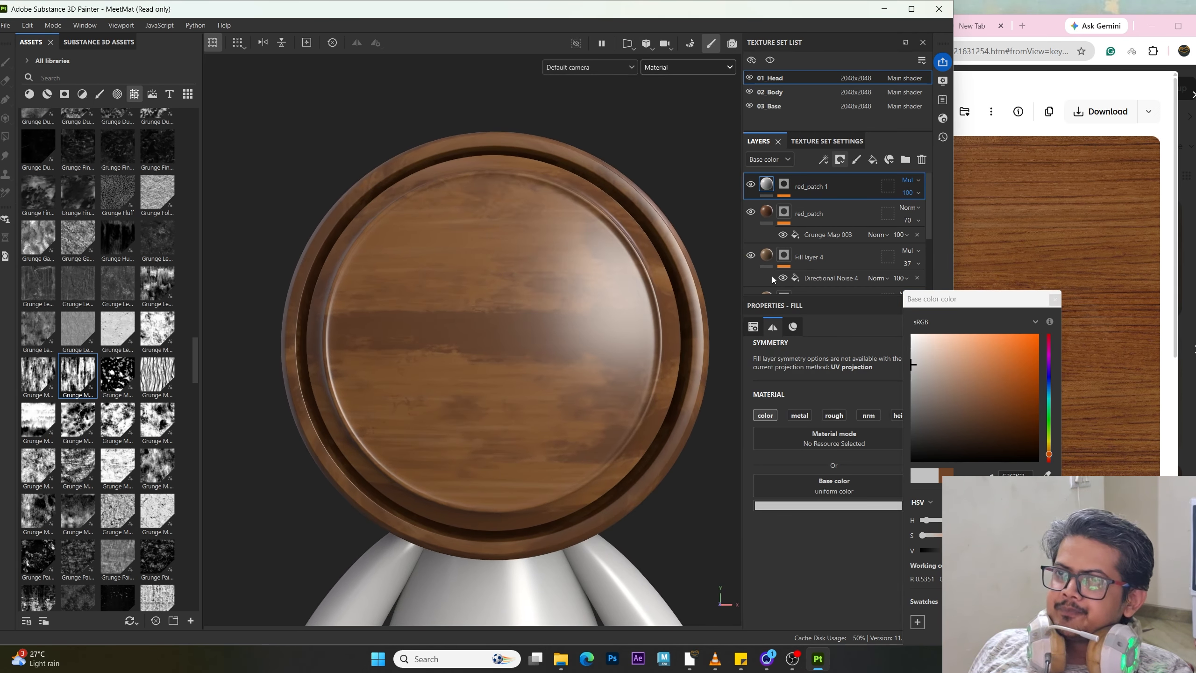
Step: Select the red_patch 1 Grunge Map 003 mask and set its balance to 0.4
left_click(783, 185)
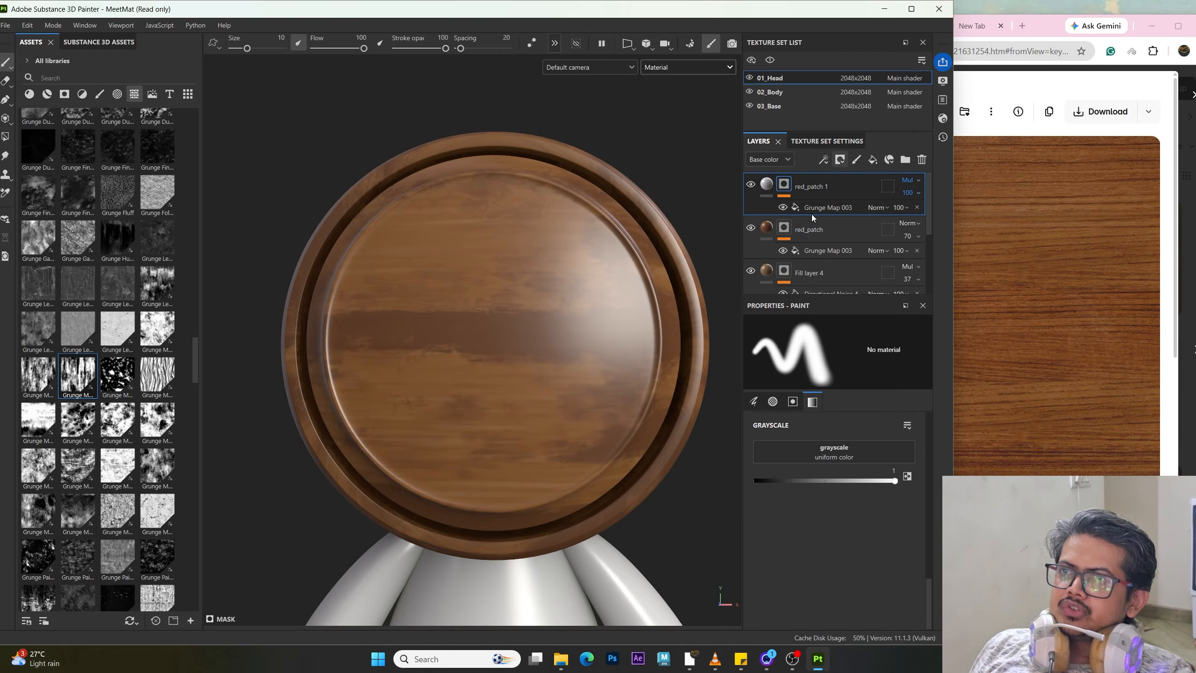
left_click(816, 208)
left_click(816, 210)
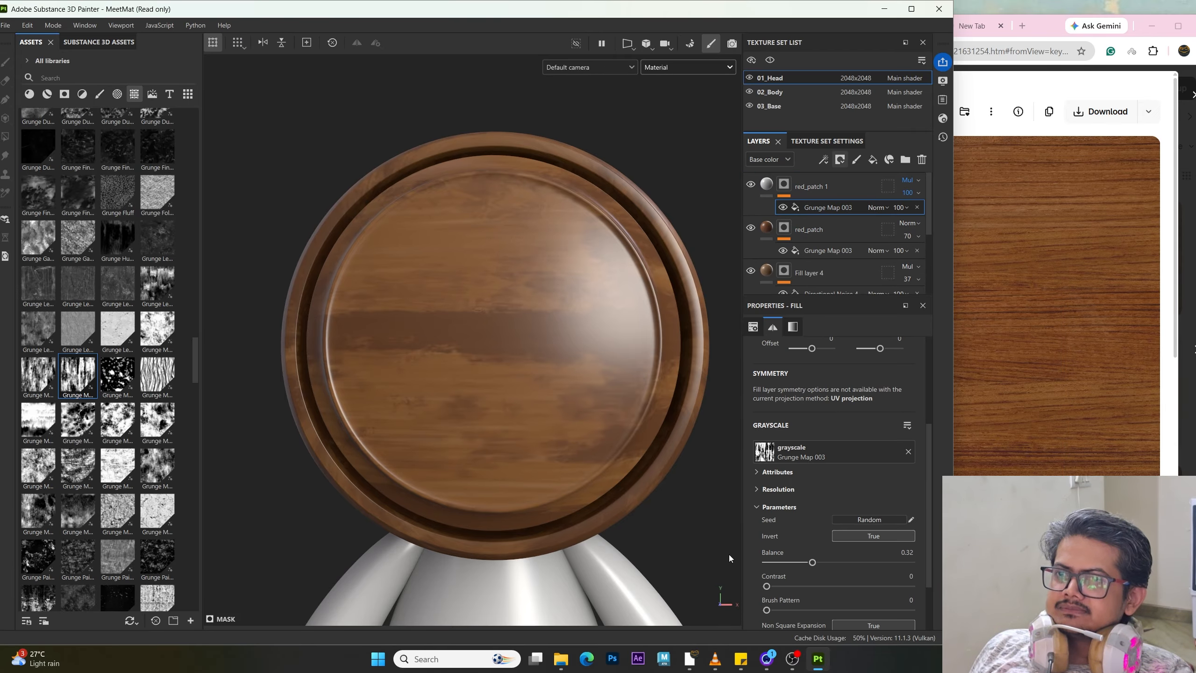
left_click(863, 538)
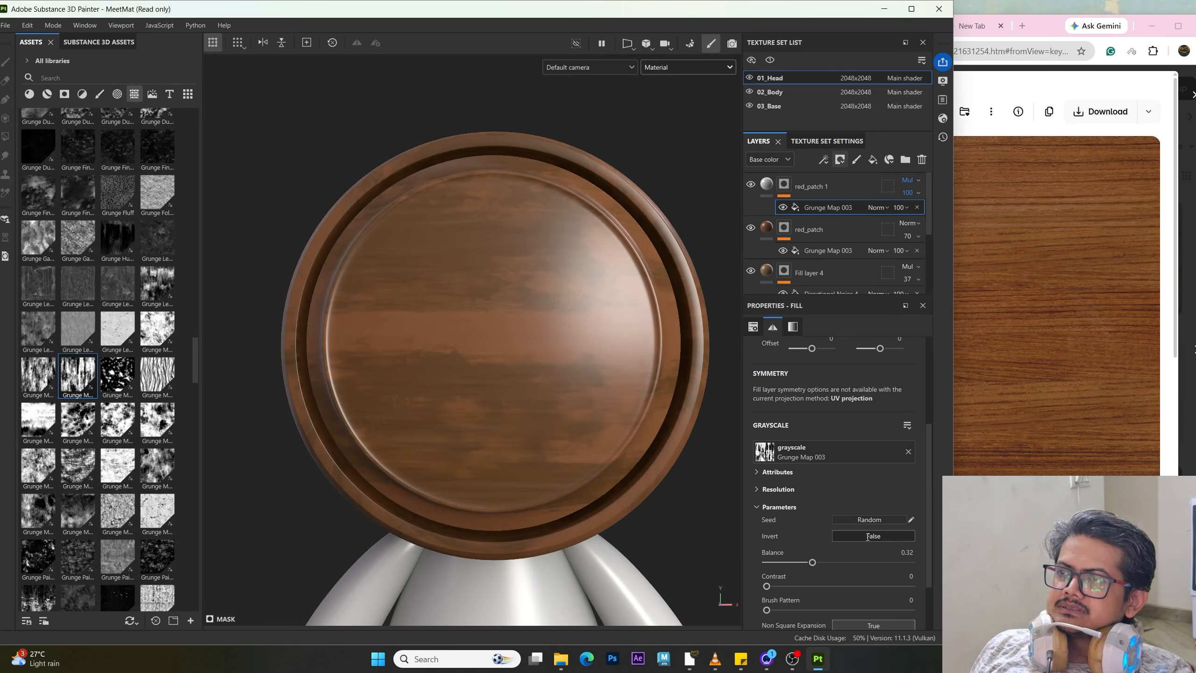
left_click(863, 537)
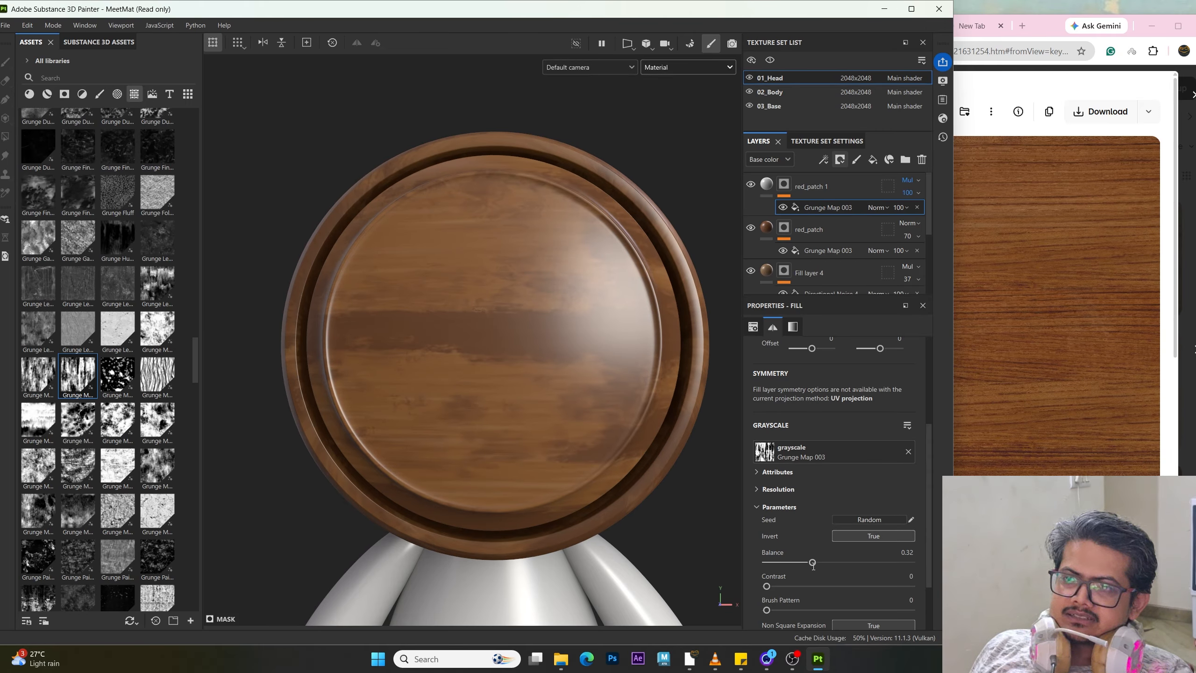
mouse_move(829, 567)
left_mouse_down()
mouse_move(804, 571)
mouse_move(825, 569)
left_mouse_up()
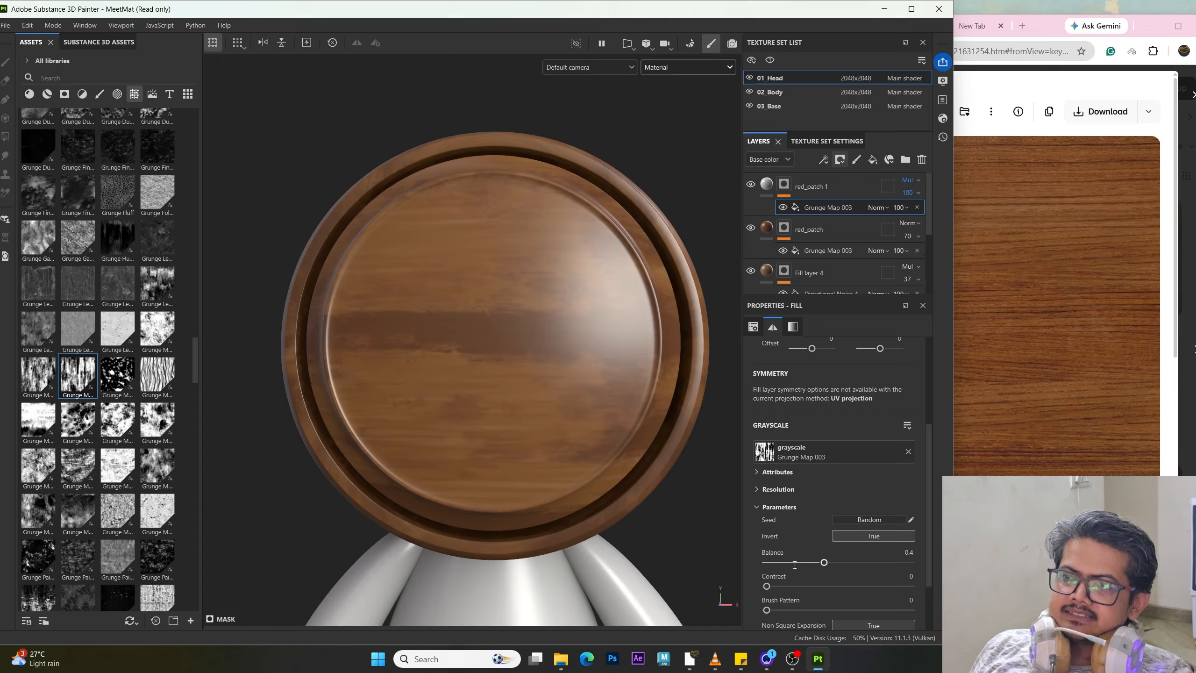
Step: Set the mask's tiling to 6.7 and its balance to 0.64
scroll(795, 564, "up", 2)
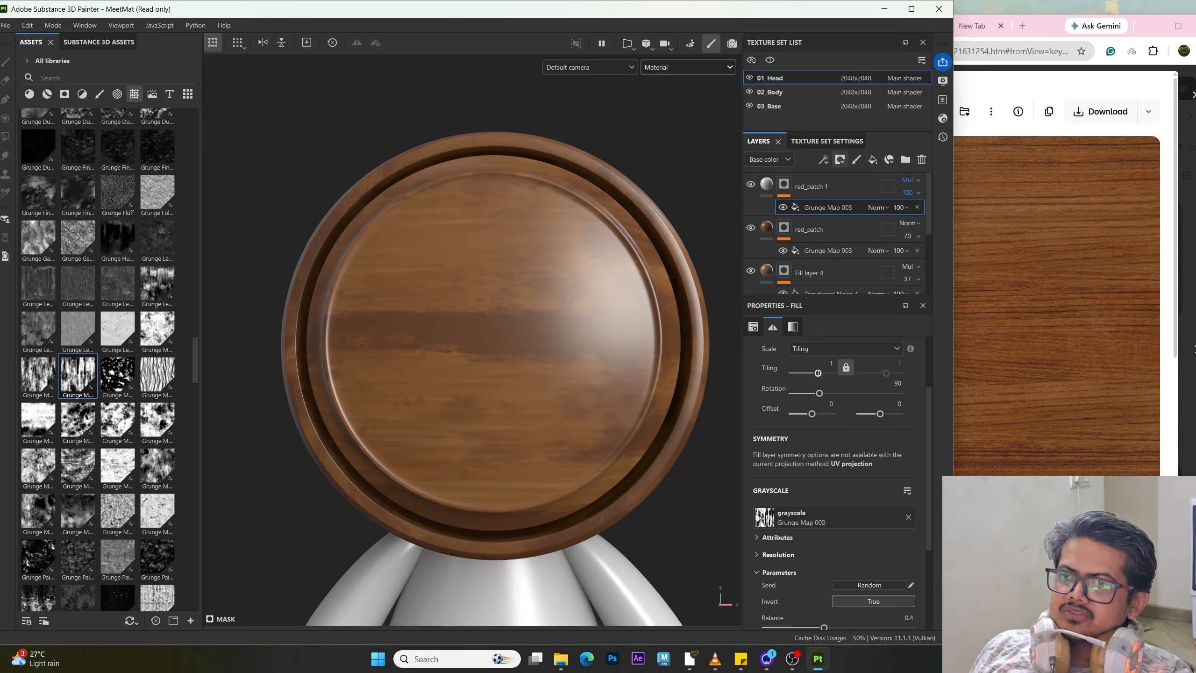
left_click_drag(818, 373, 823, 375)
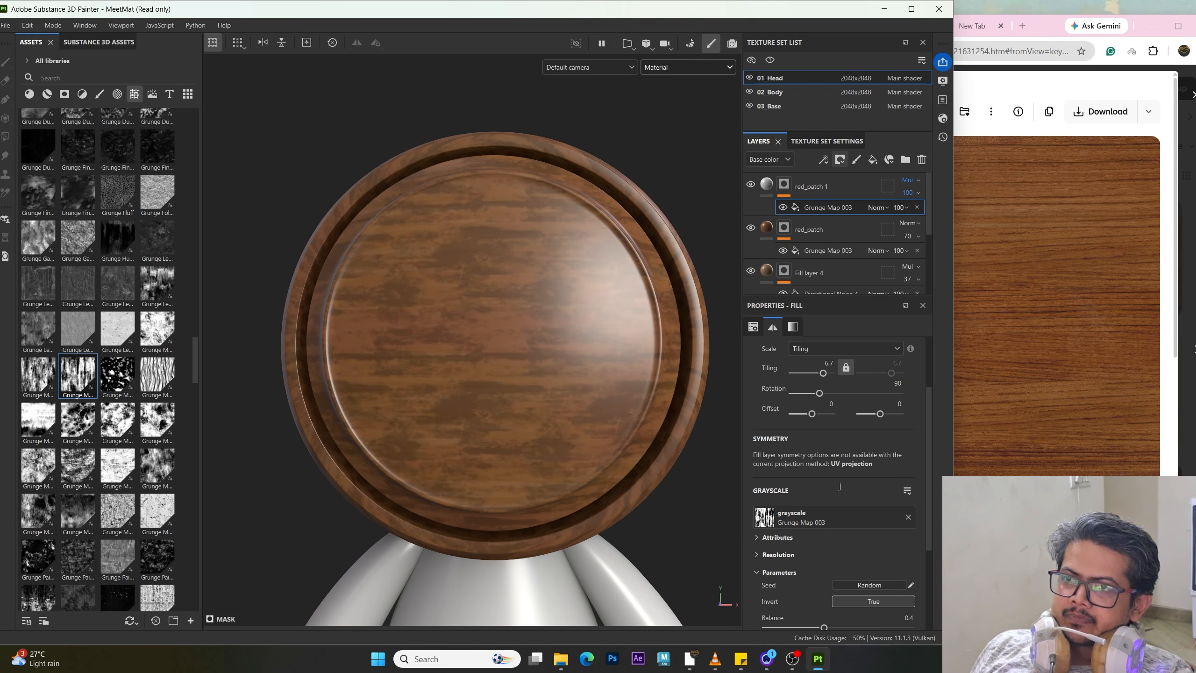
scroll(840, 486, "down", 2)
left_click_drag(824, 559, 866, 560)
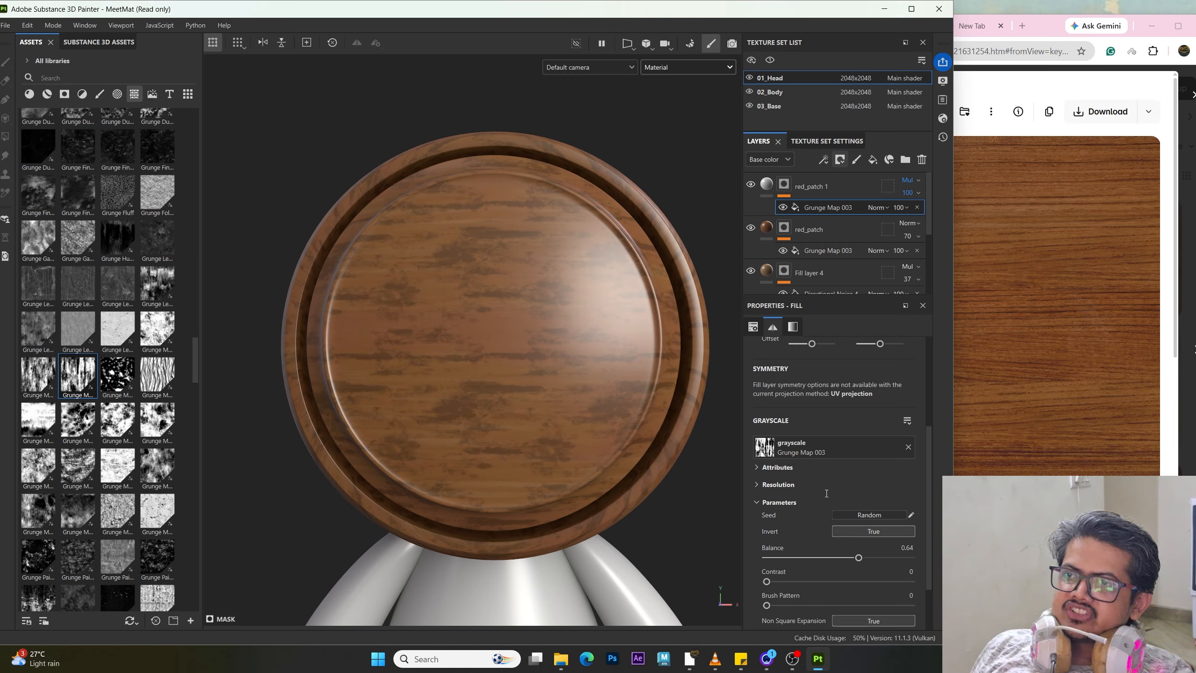
Step: Set the mask's second tiling value to 0.8 and orbit around the head to inspect it
scroll(827, 493, "up", 4)
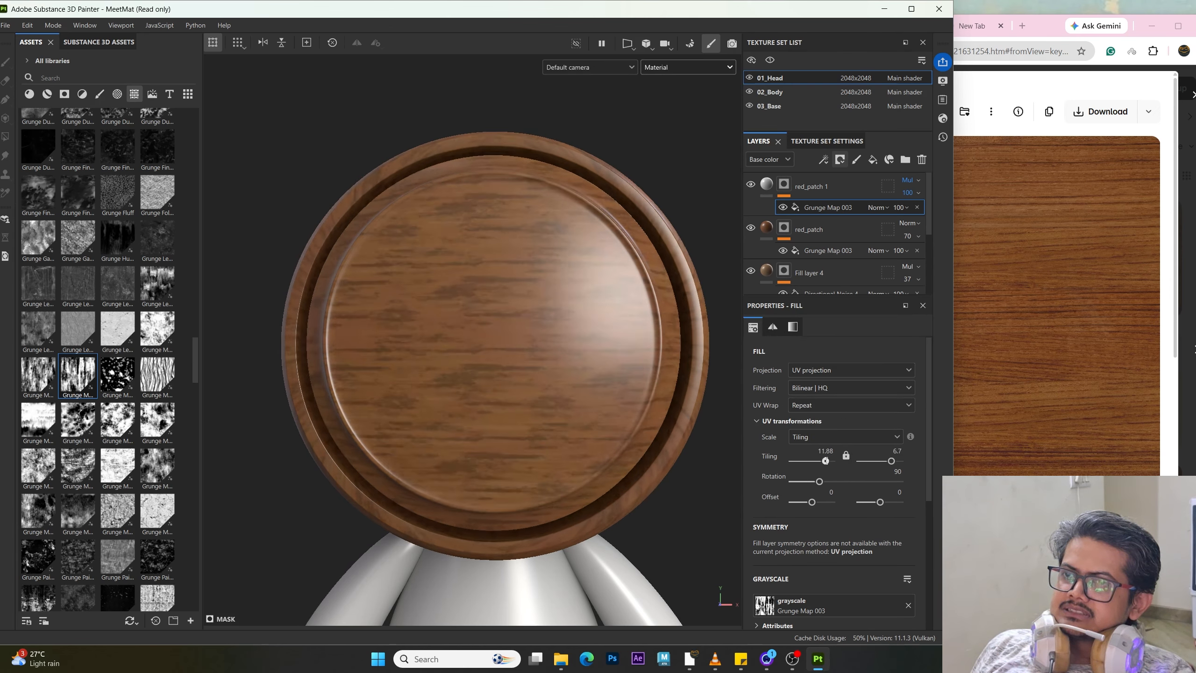
left_click_drag(891, 461, 886, 462)
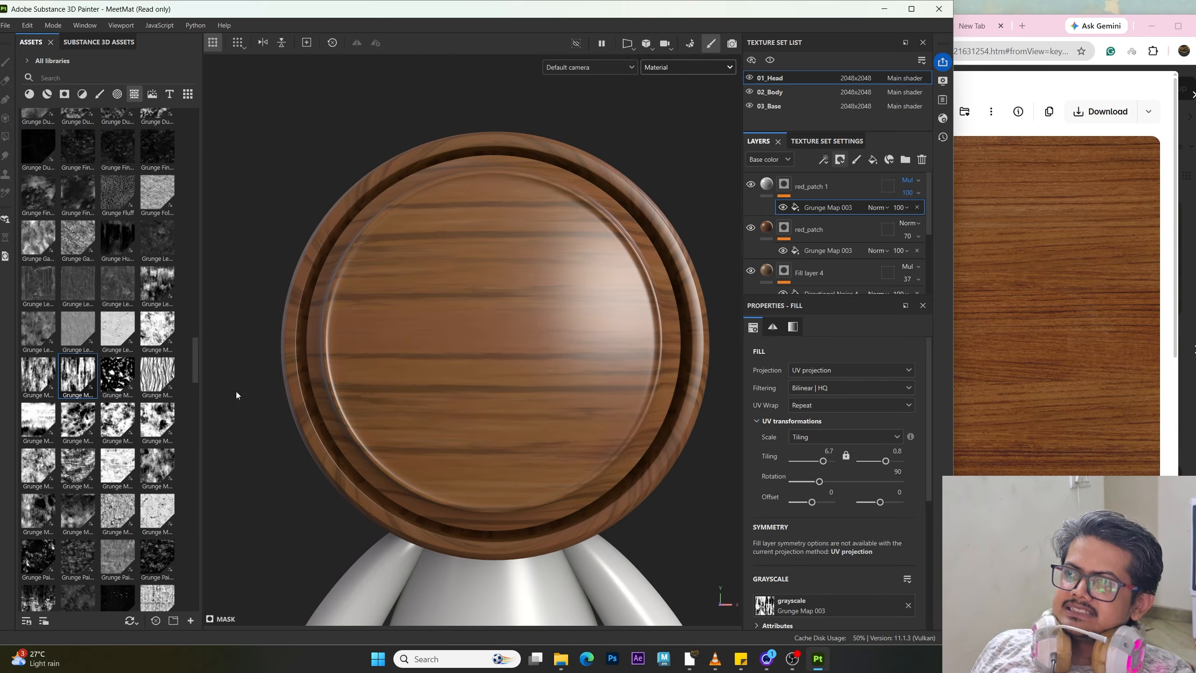
right_click_drag(565, 432, 467, 419, "alt")
left_click_drag(468, 419, 440, 406, "alt")
middle_click_drag(441, 406, 386, 392, "alt")
right_click_drag(423, 495, 462, 526, "alt")
left_click_drag(330, 349, 372, 336, "alt")
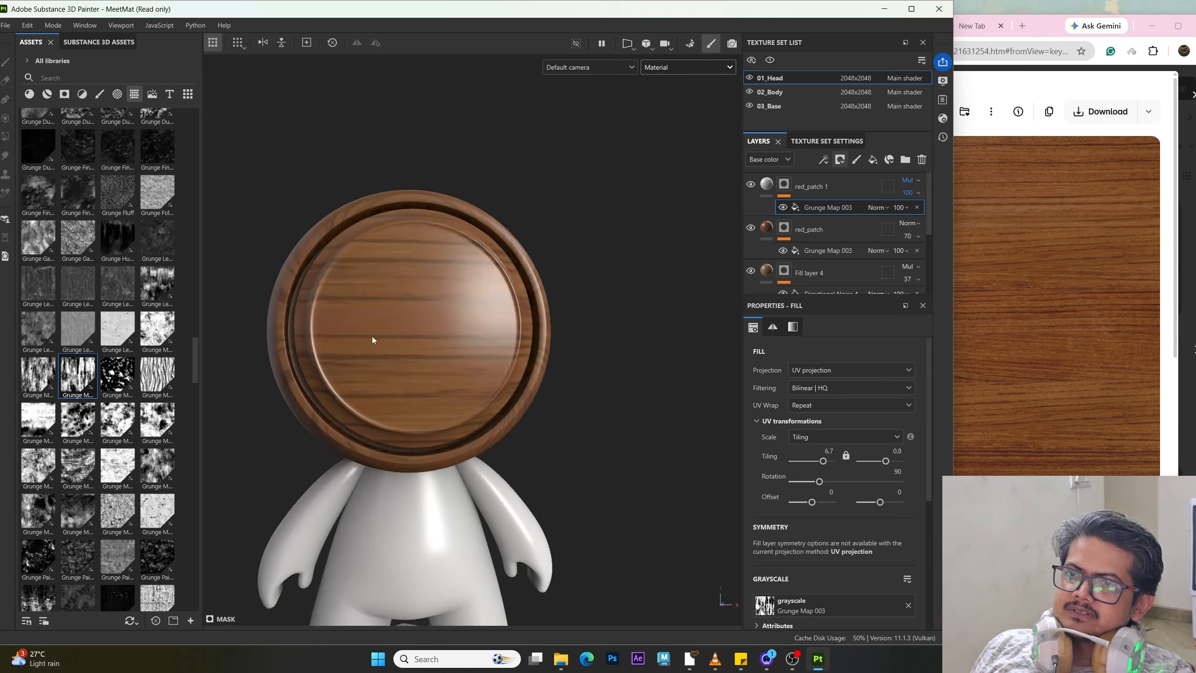
right_click_drag(372, 336, 417, 416, "alt")
left_click_drag(387, 336, 534, 375, "alt")
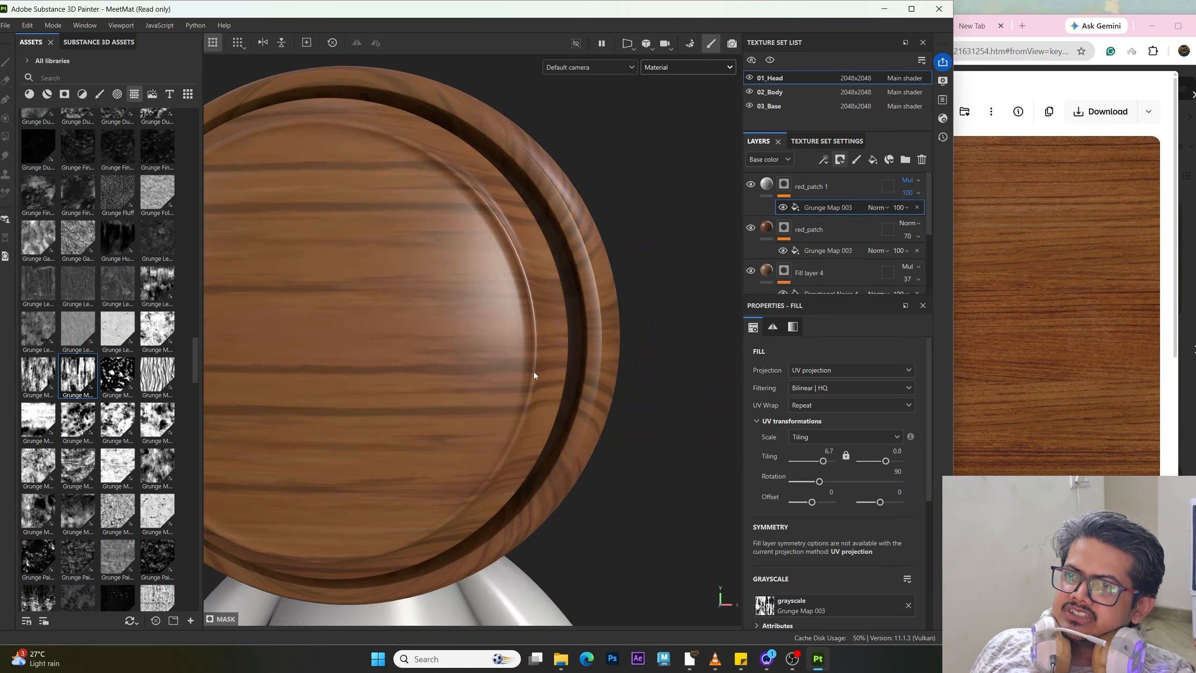
Step: Set the mask's second tiling value to 1.82
left_click_drag(887, 461, 887, 460)
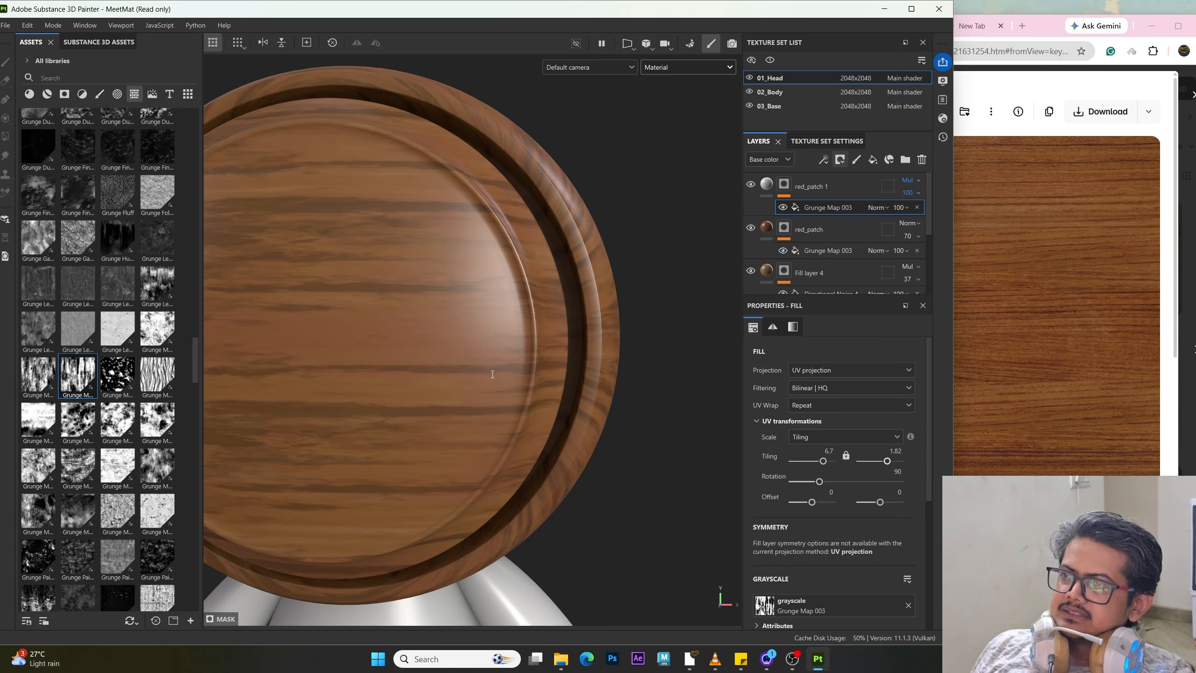
key("f")
right_click_drag(515, 436, 620, 503, "alt")
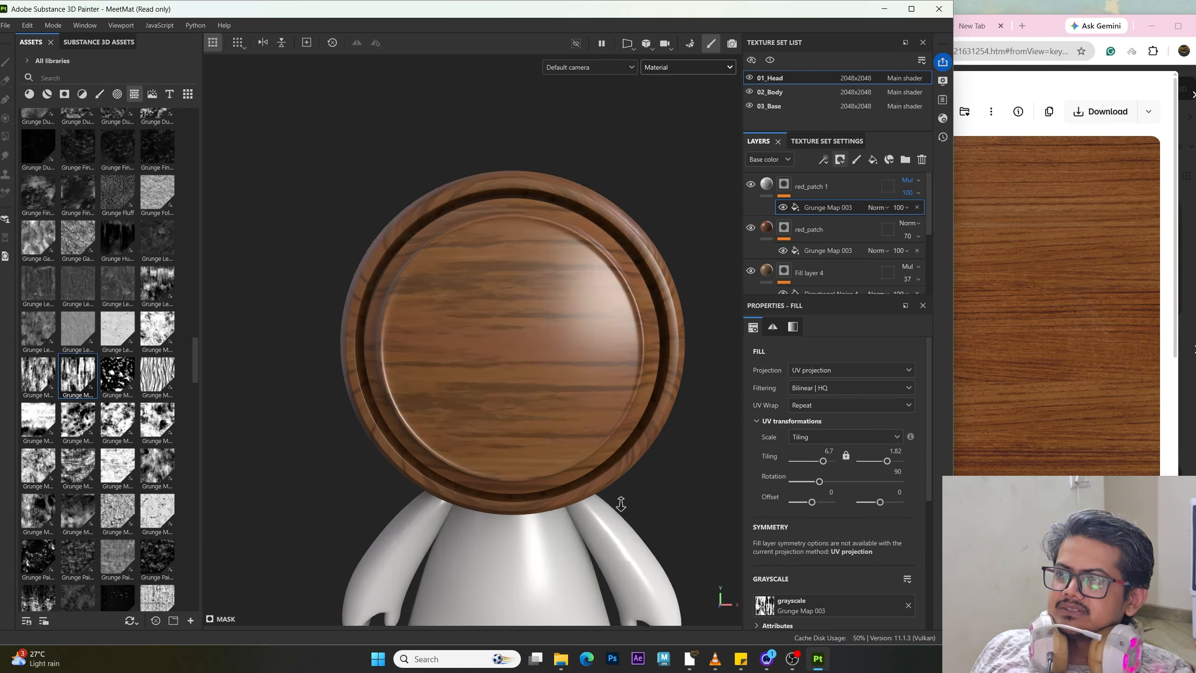
middle_click_drag(574, 466, 486, 443, "alt")
right_click_drag(419, 447, 508, 462, "alt")
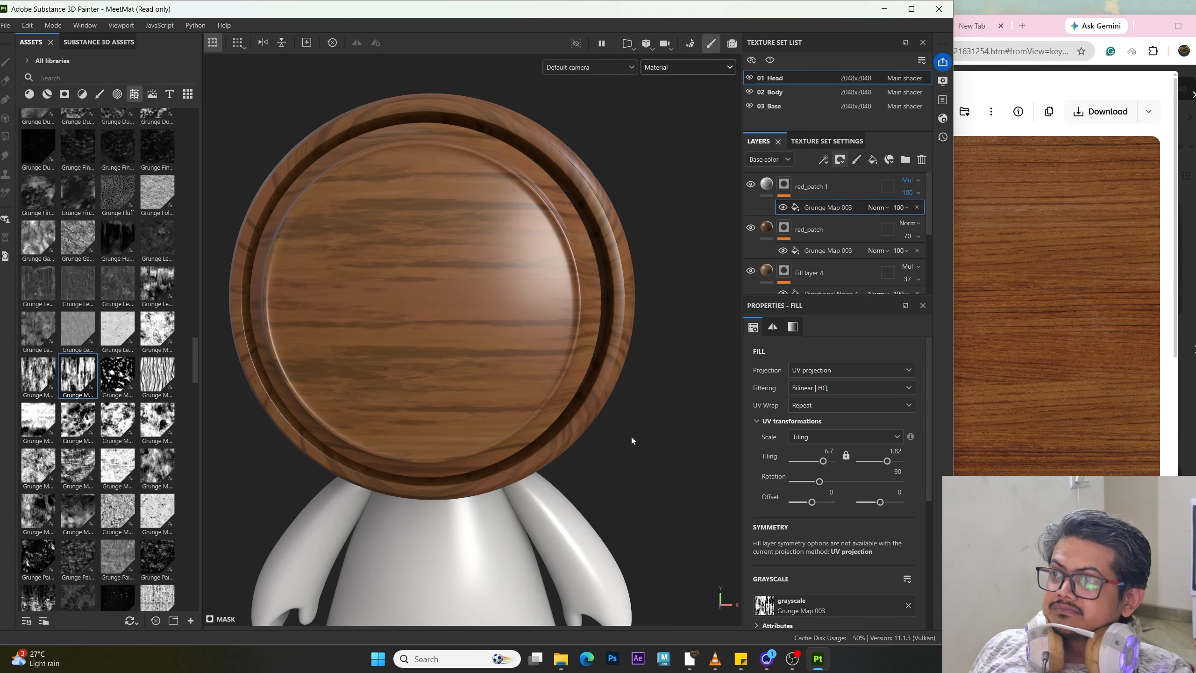
Step: Set the mask's first offset value to -0.59
left_click_drag(582, 405, 537, 423, "alt")
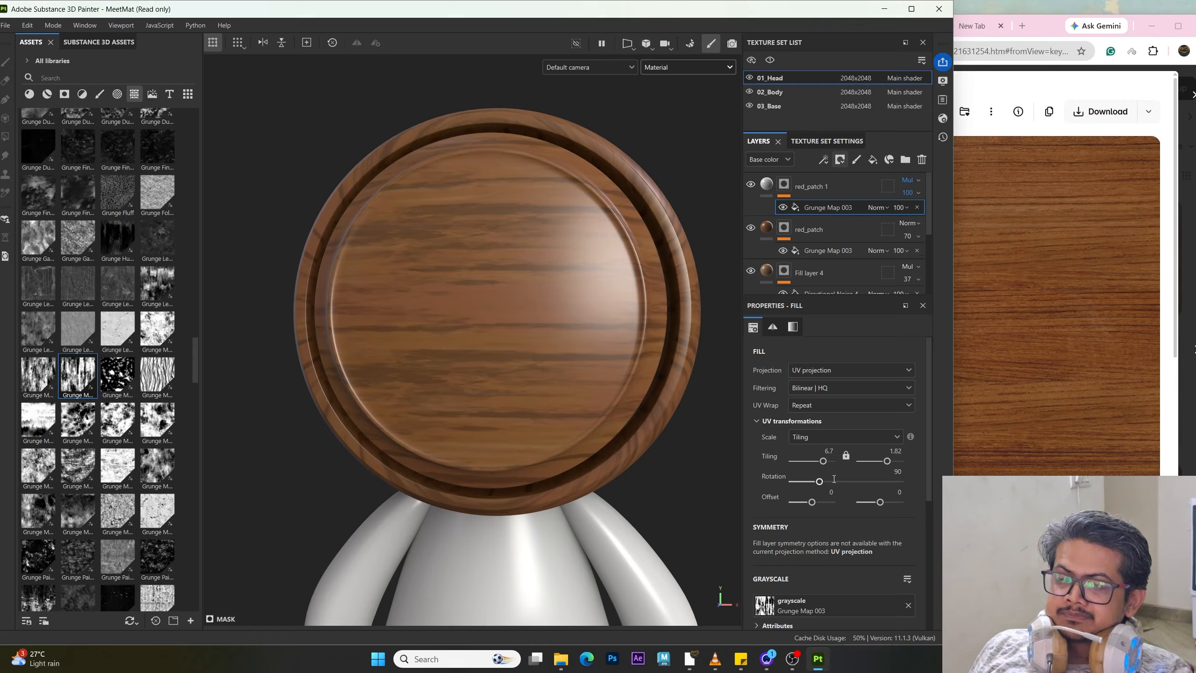
mouse_move(812, 502)
left_mouse_down()
mouse_move(834, 504)
mouse_move(801, 506)
left_mouse_up()
right_click_drag(556, 415, 478, 433, "alt")
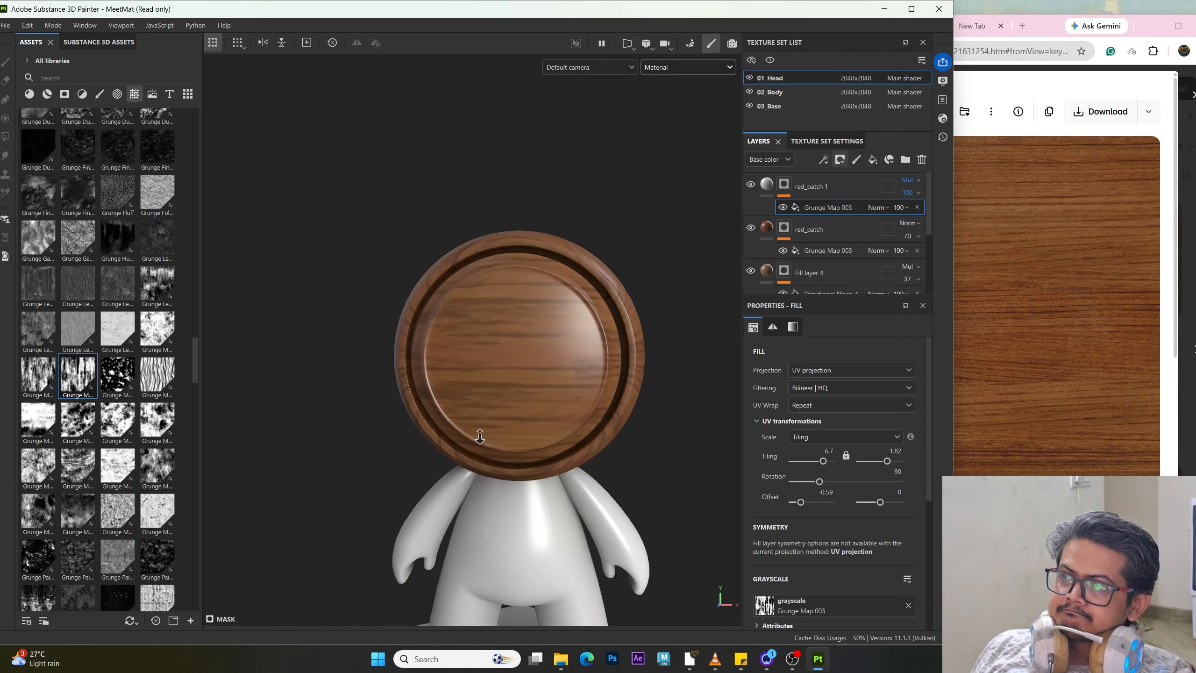
left_click_drag(478, 432, 523, 440, "alt")
right_click_drag(523, 441, 627, 419, "alt")
left_click_drag(627, 419, 617, 422, "alt")
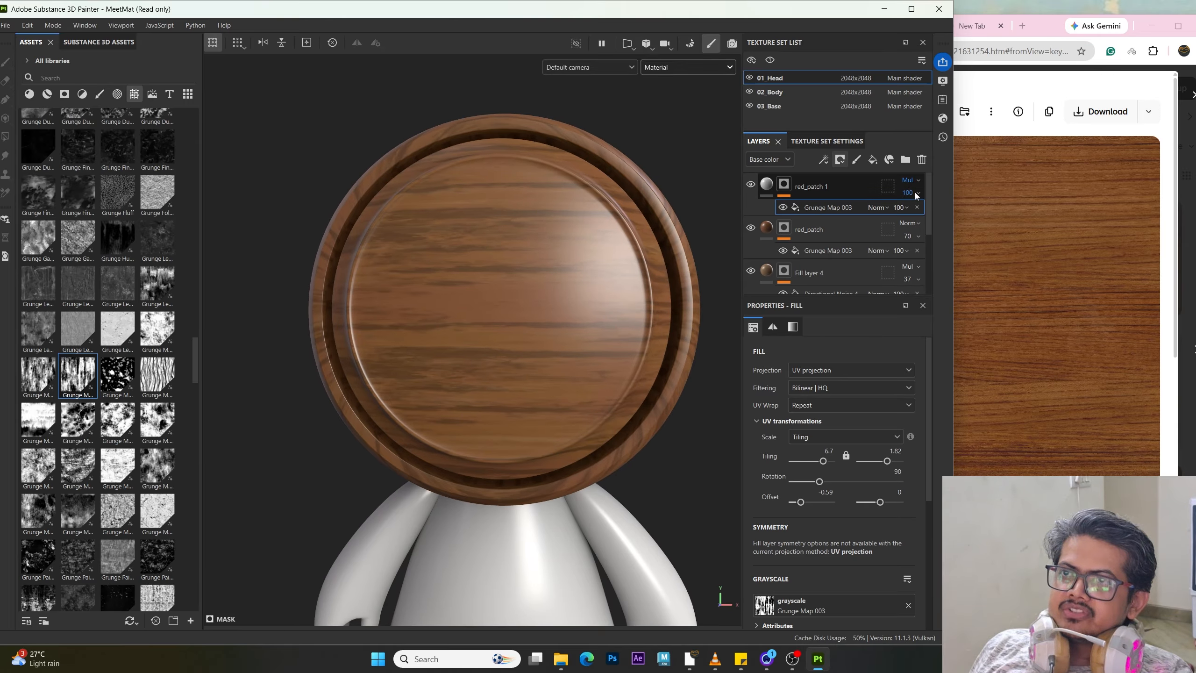
Step: Lower the red_patch 1 layer's opacity to 44 and compare the head with the wood reference image
left_click_drag(947, 216, 926, 216)
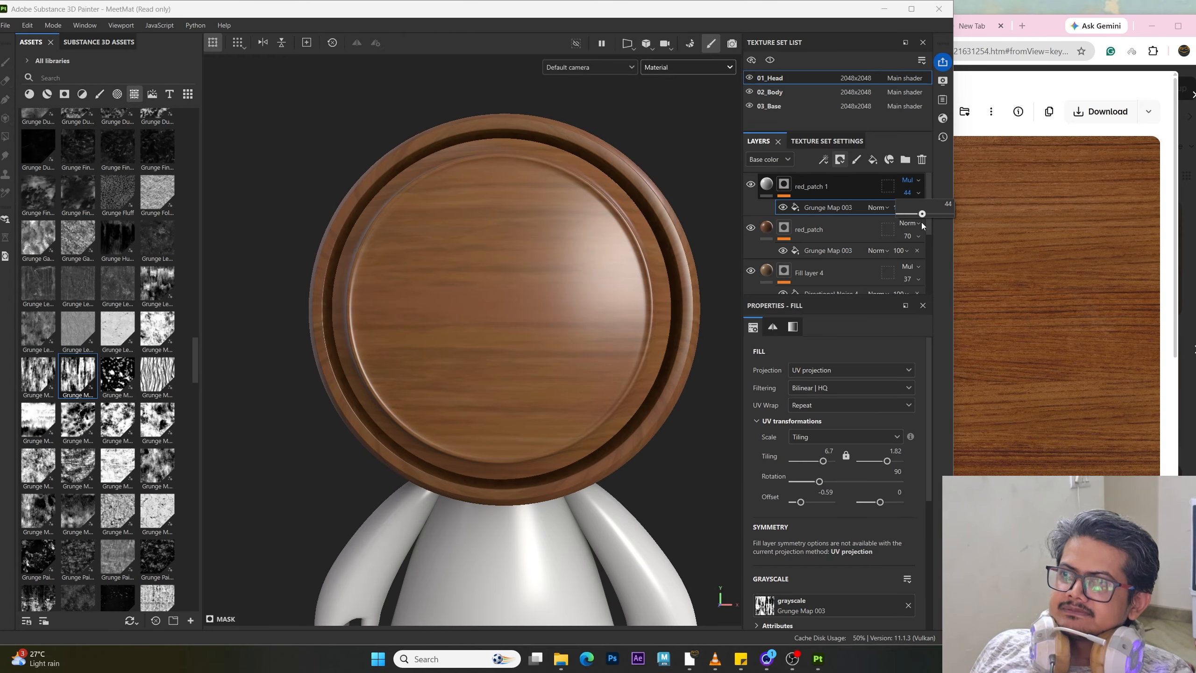
left_click_drag(921, 223, 922, 222)
scroll(406, 447, "down", 3)
left_click_drag(407, 447, 431, 455, "alt")
right_click_drag(430, 455, 542, 460, "alt")
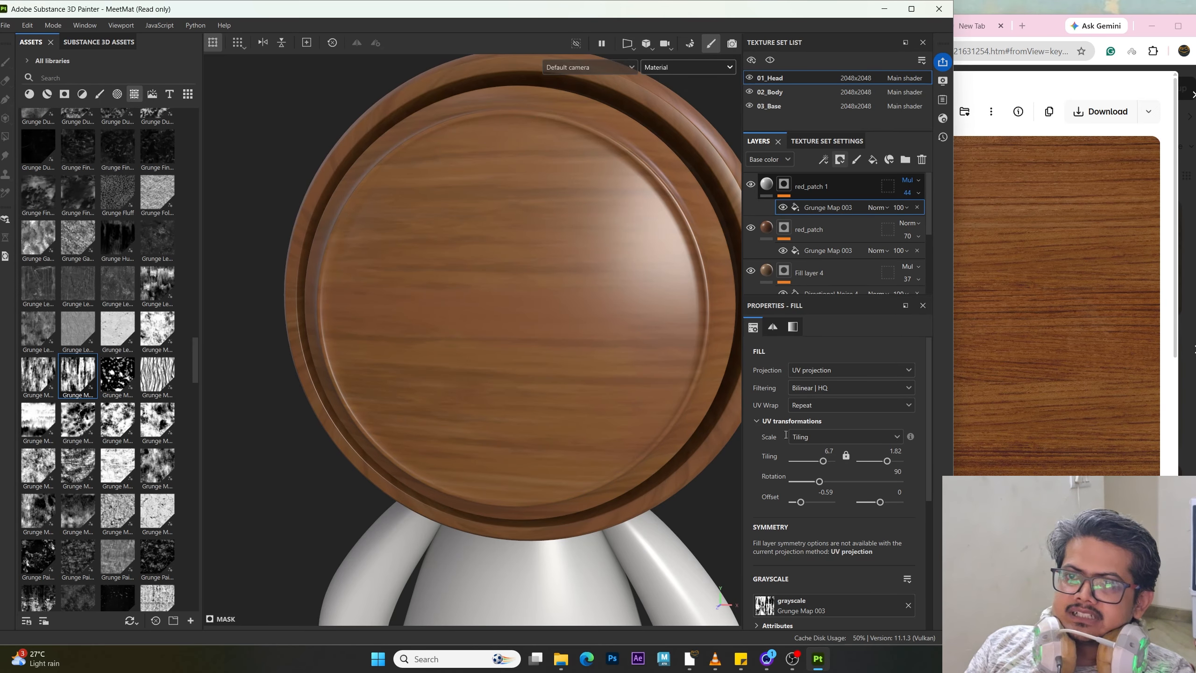
left_click(957, 323)
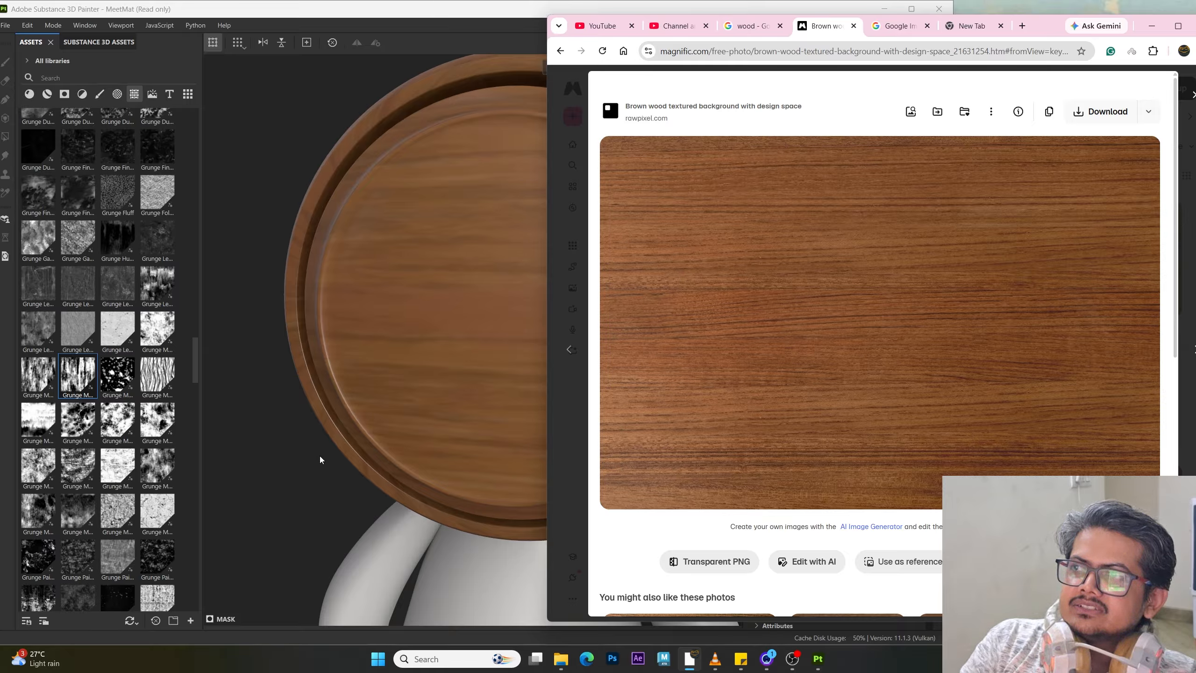
left_click(265, 458)
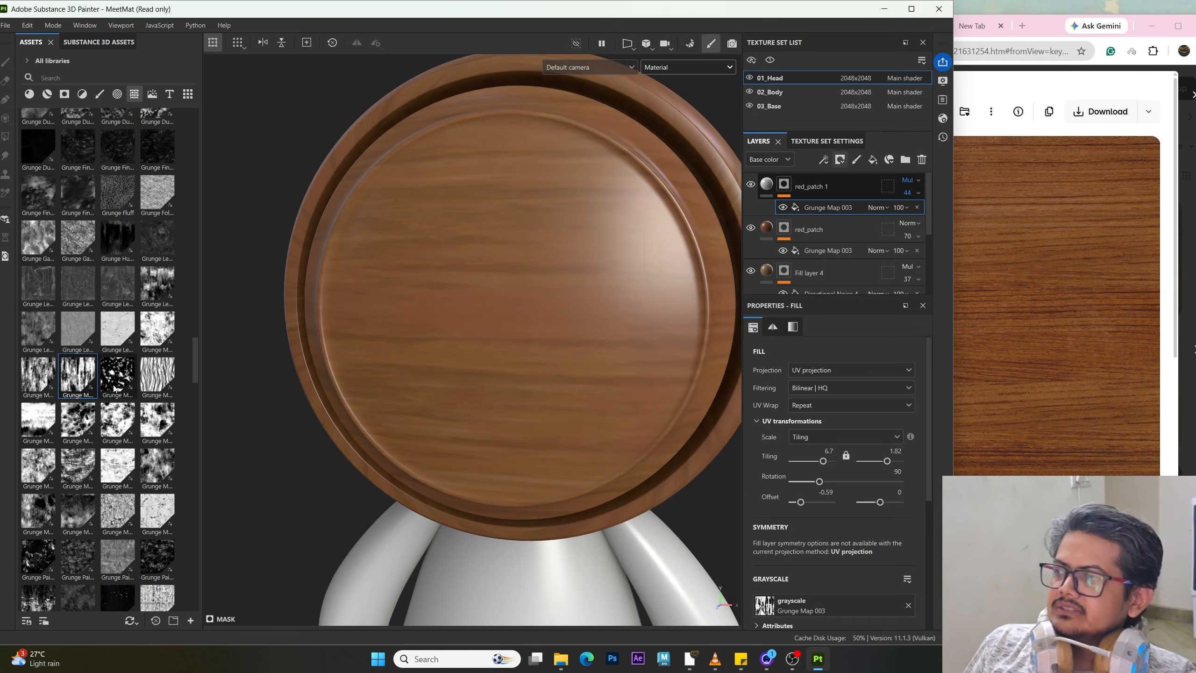
Step: Browse the procedural noise textures in the asset library, previewing the Anisotropic and Directional Noise thumbnails
scroll(78, 400, "up", 10)
scroll(78, 399, "up", 15)
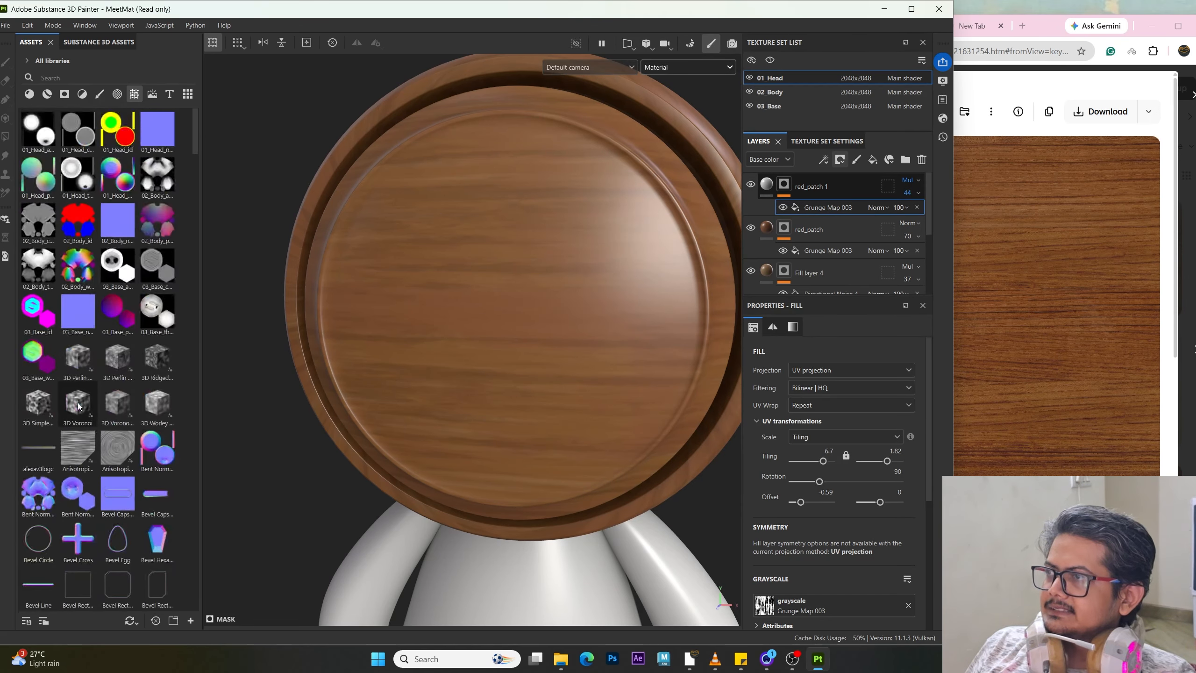
mouse_move(79, 443)
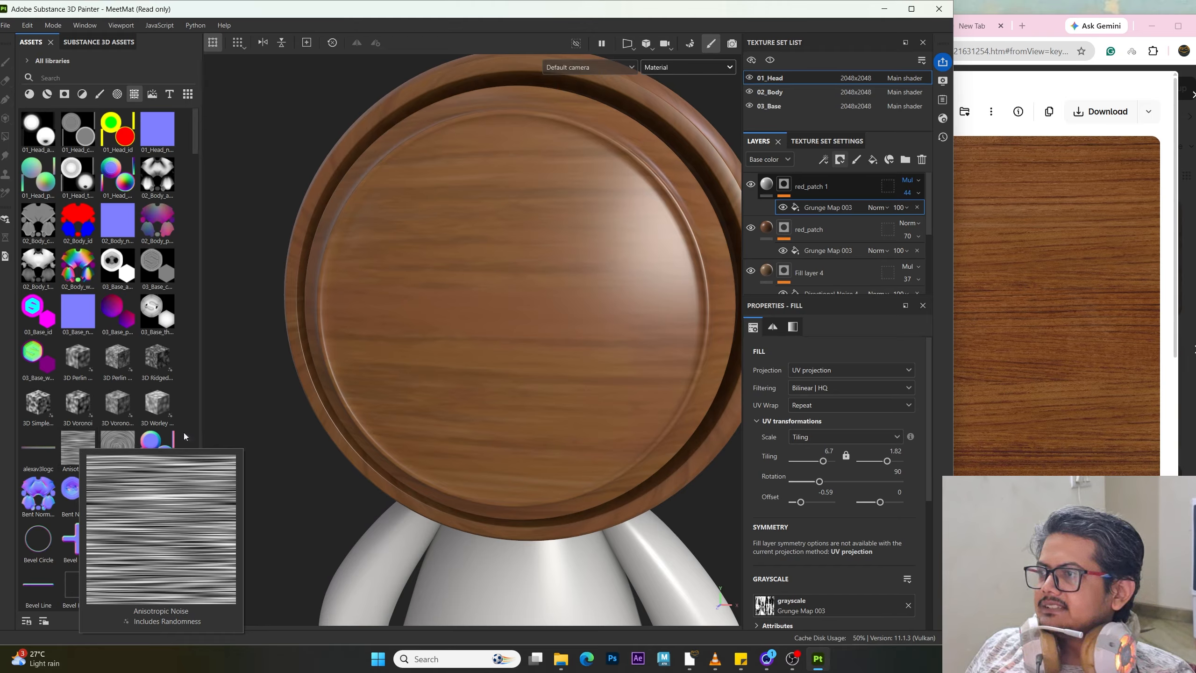
scroll(90, 447, "down", 12)
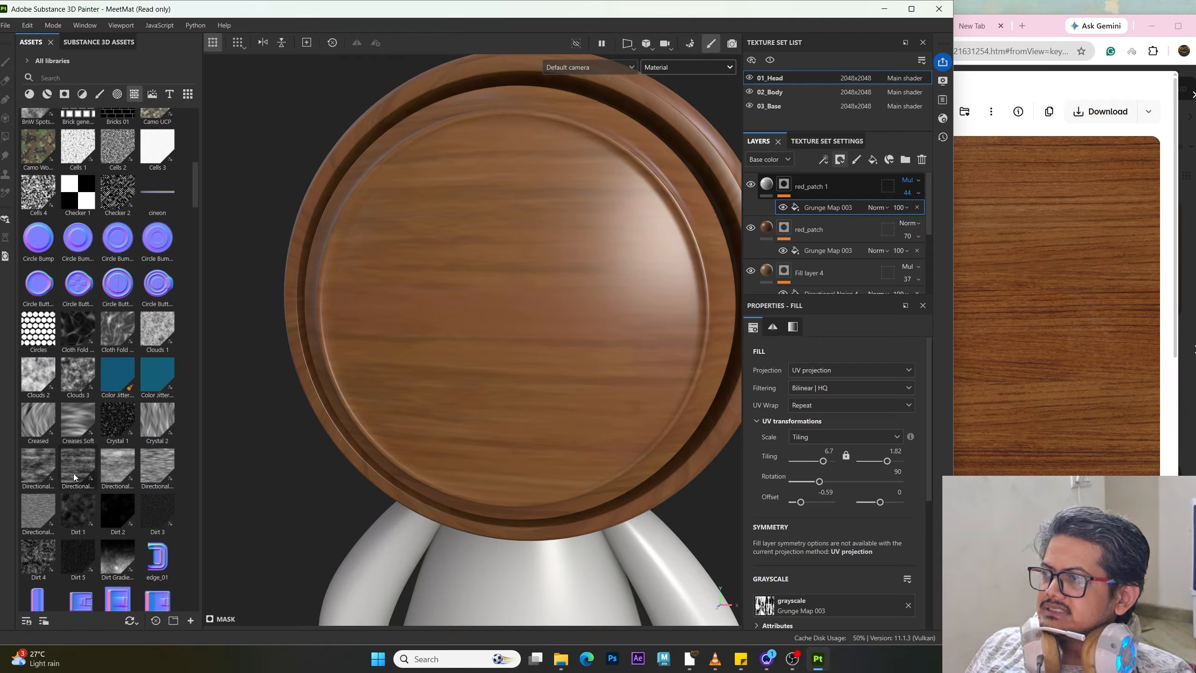
mouse_move(149, 477)
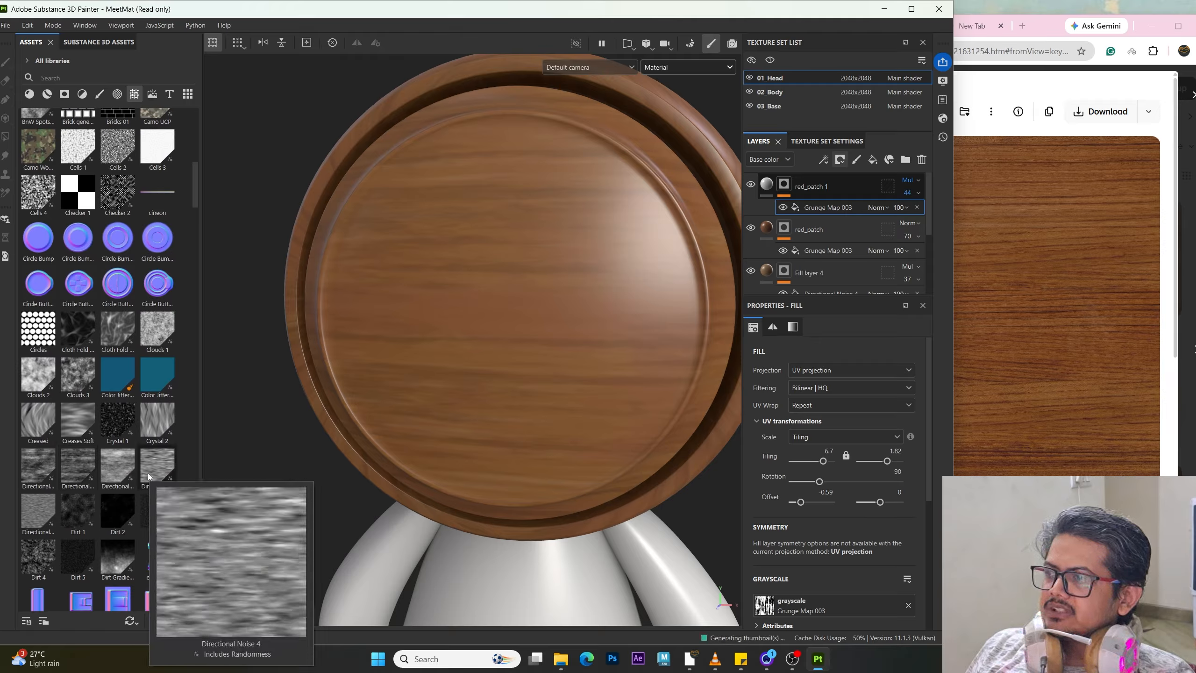
mouse_move(45, 473)
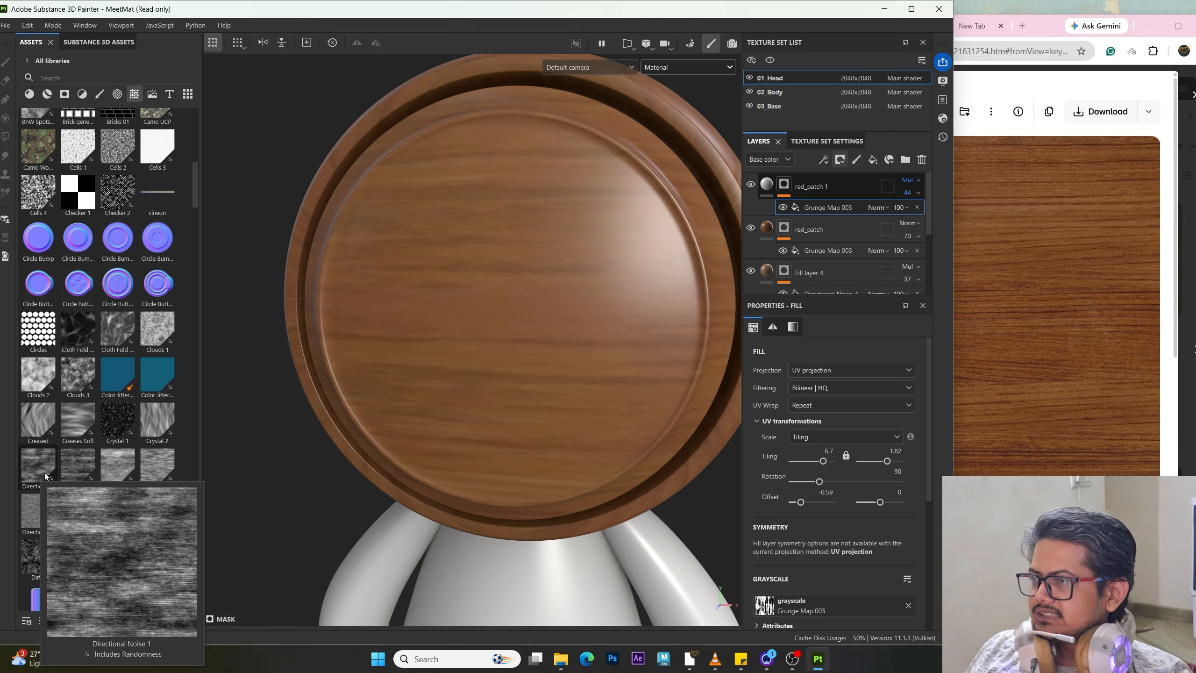
scroll(37, 467, "down", 15)
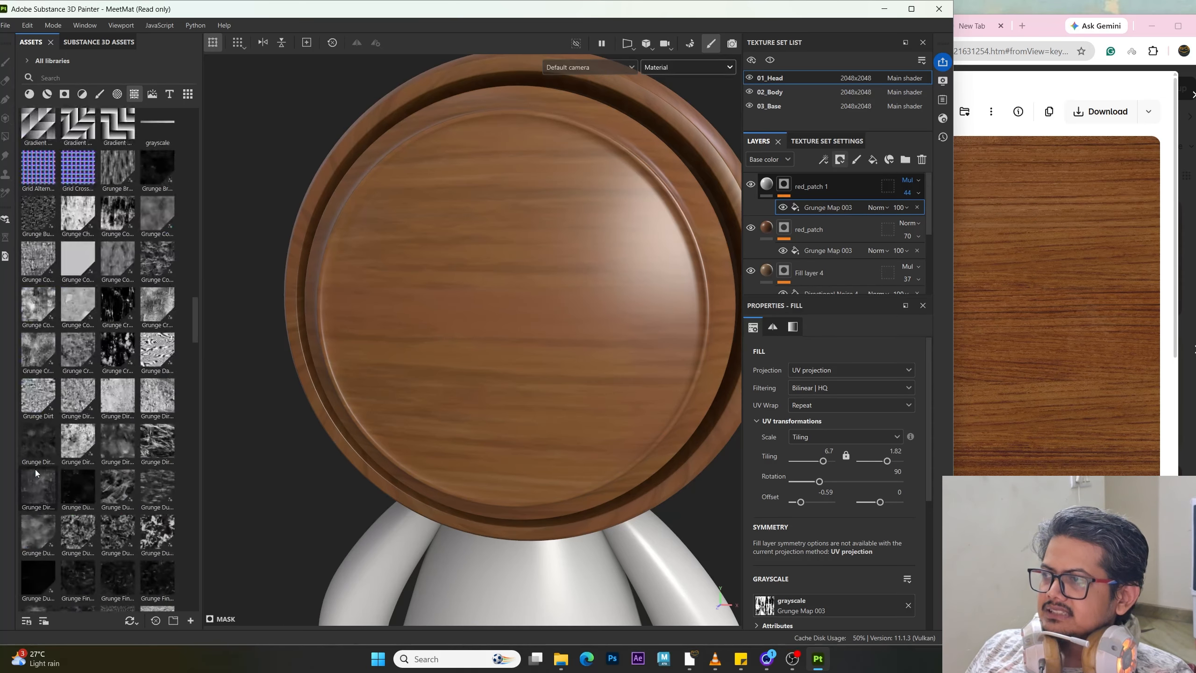
scroll(33, 476, "down", 15)
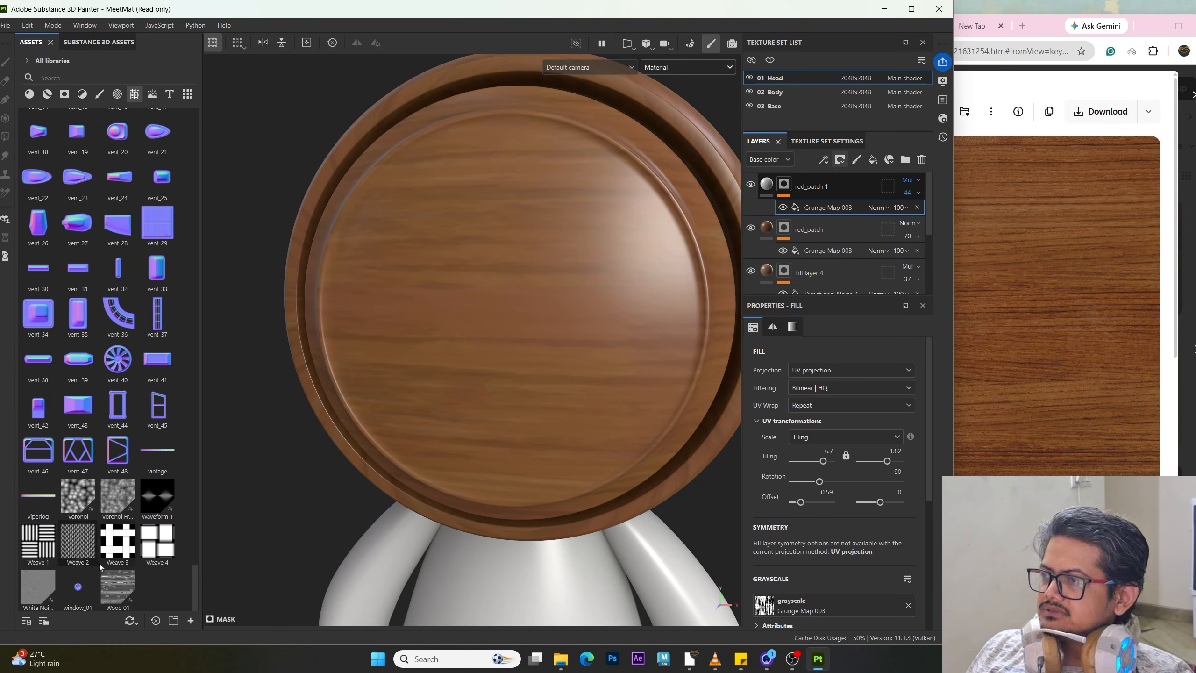
mouse_move(121, 596)
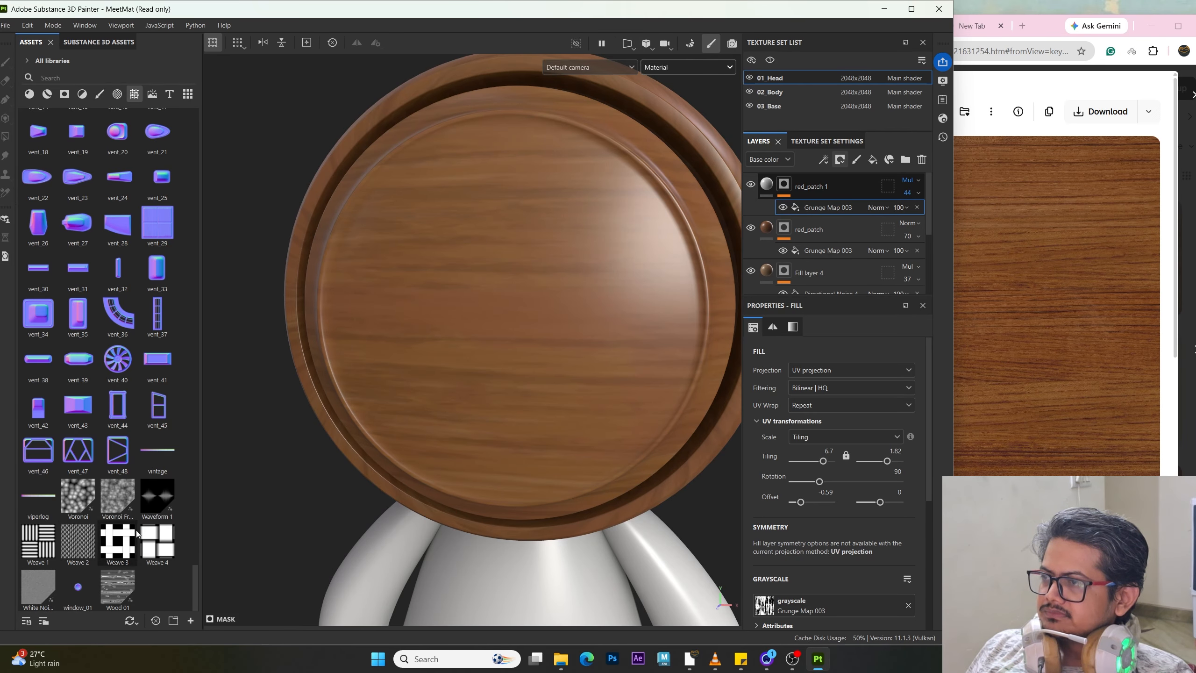
scroll(123, 532, "up", 10)
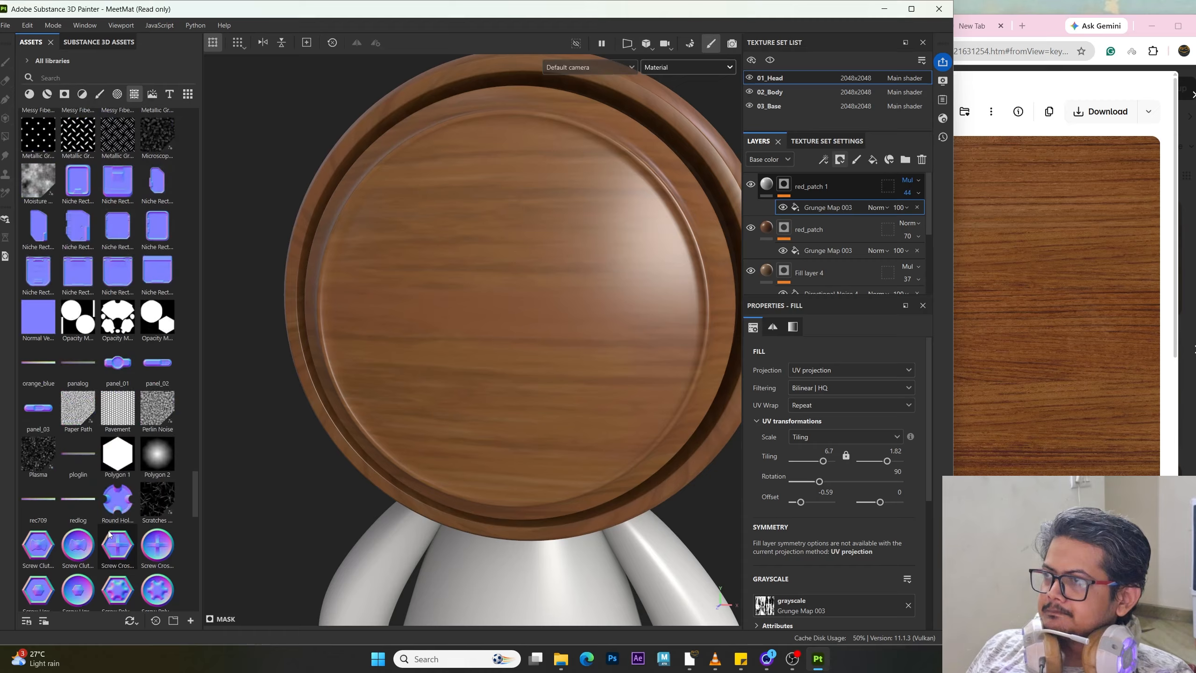
scroll(111, 533, "up", 15)
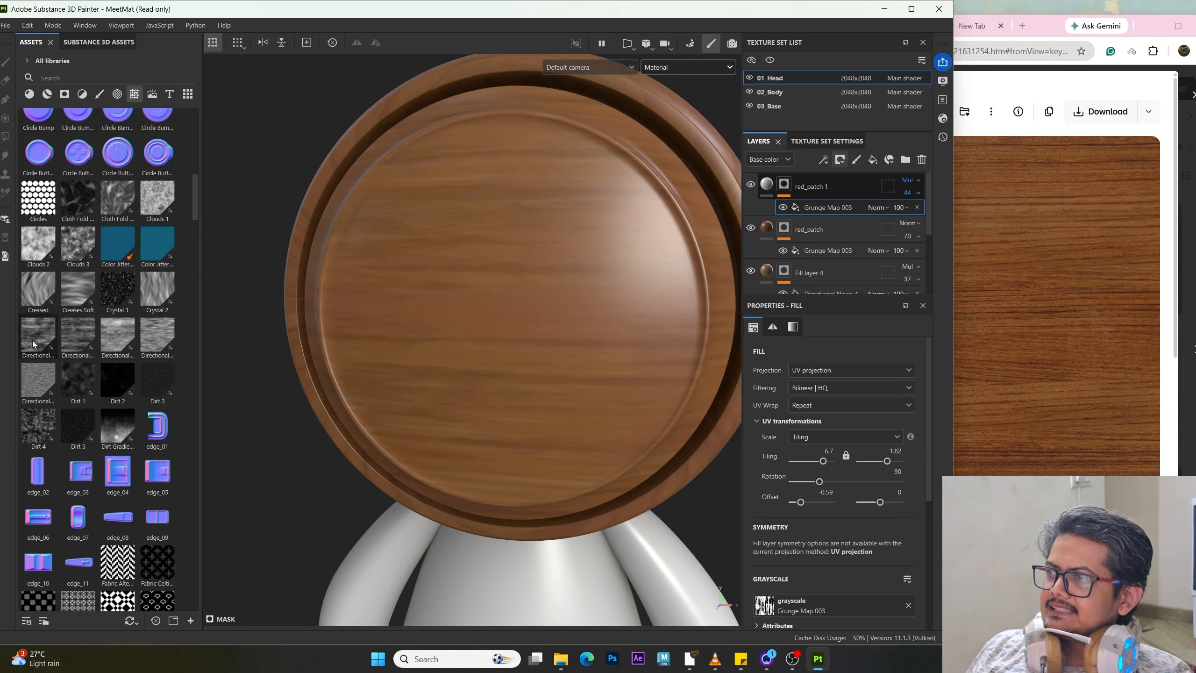
mouse_move(32, 338)
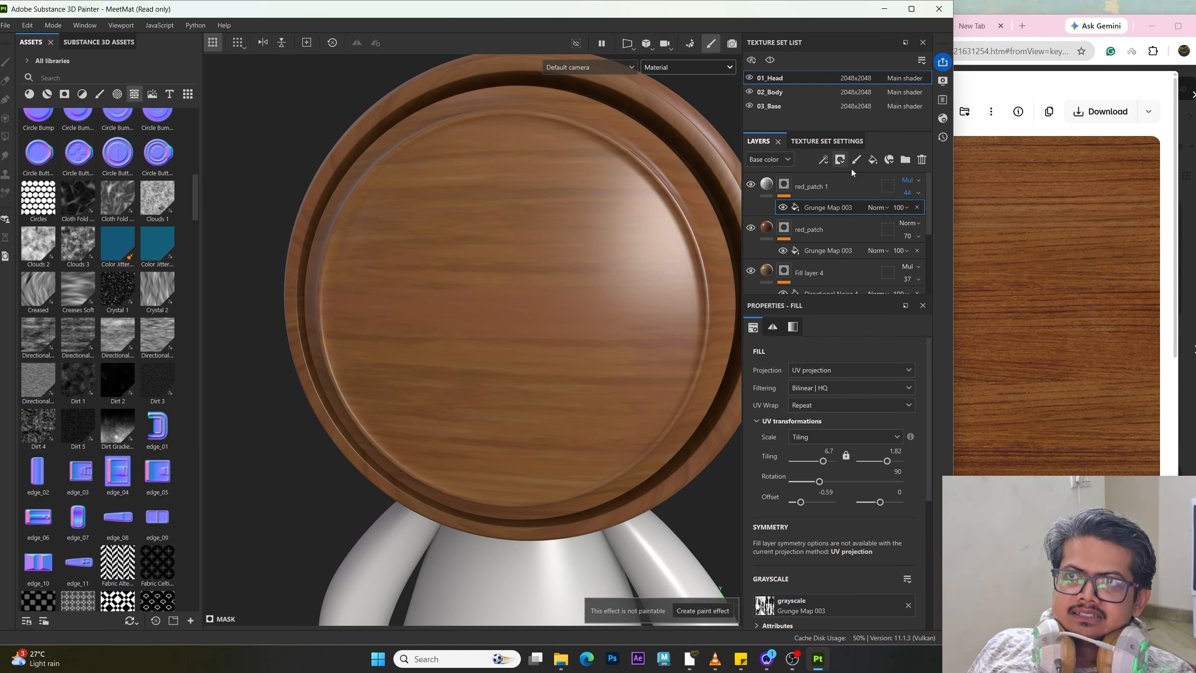
Step: Add a new fill layer above red_patch 1 and set its base color to a near-black dark brown
left_click(874, 161)
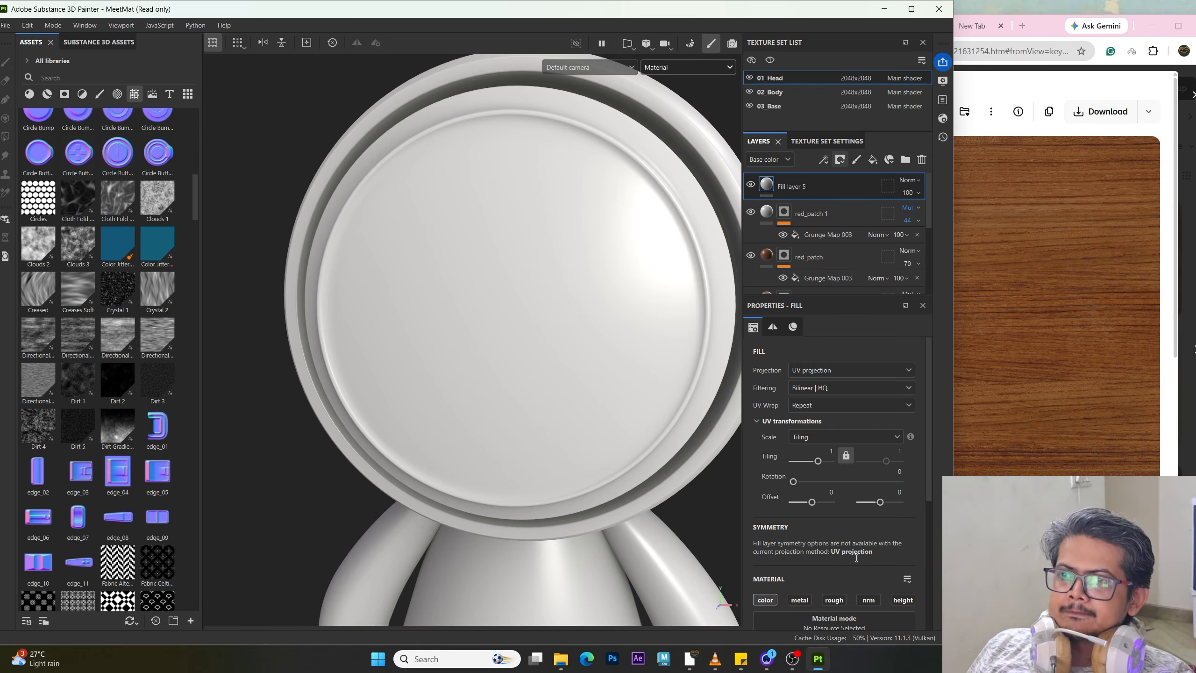
scroll(836, 547, "down", 3)
left_click(838, 551)
left_click_drag(942, 414, 976, 454)
mouse_move(1049, 458)
left_mouse_down()
mouse_move(1049, 442)
mouse_move(1049, 457)
left_mouse_up()
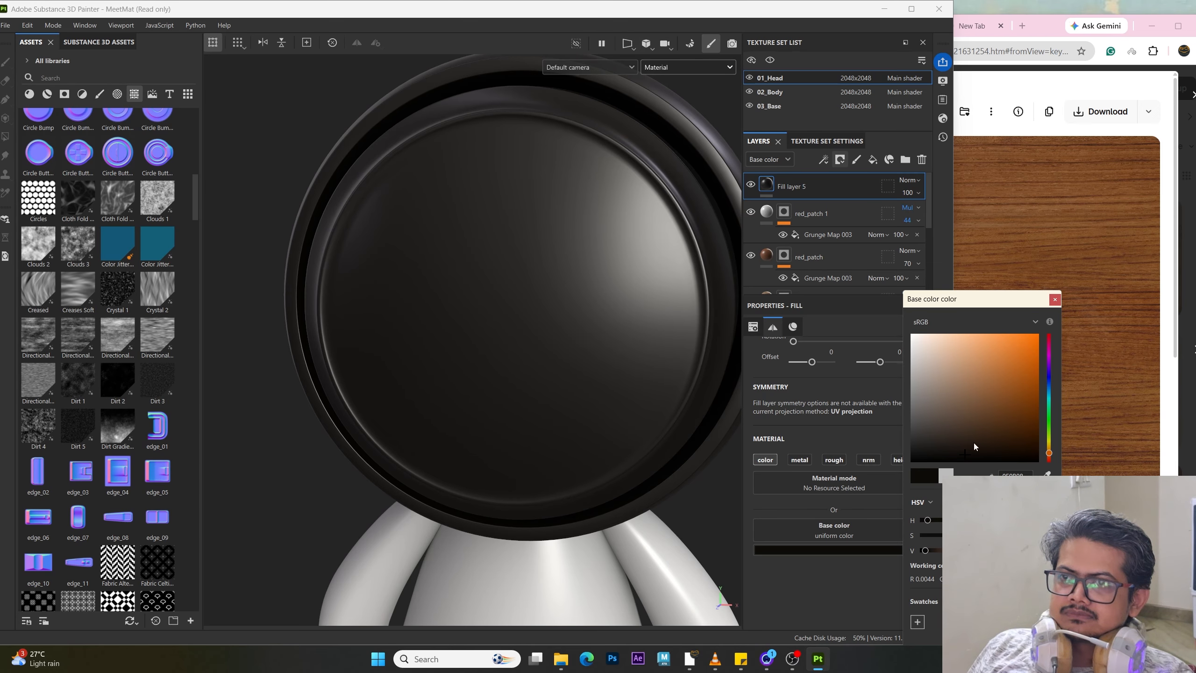
mouse_move(974, 446)
left_mouse_down()
mouse_move(992, 438)
mouse_move(983, 450)
left_mouse_up()
left_click(679, 424)
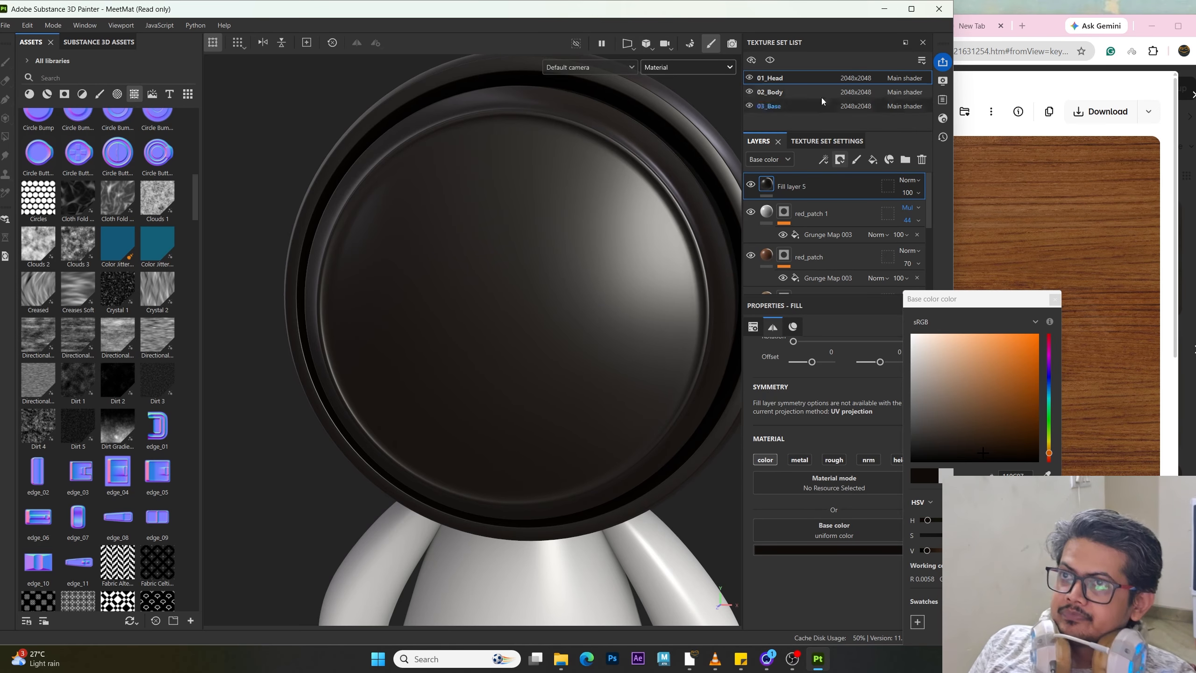
Step: Mask Fill layer 5 with Directional Noise 1 and set the noise contrast to 0.18
left_click_drag(29, 343, 784, 186)
left_click_drag(583, 408, 460, 396, "alt")
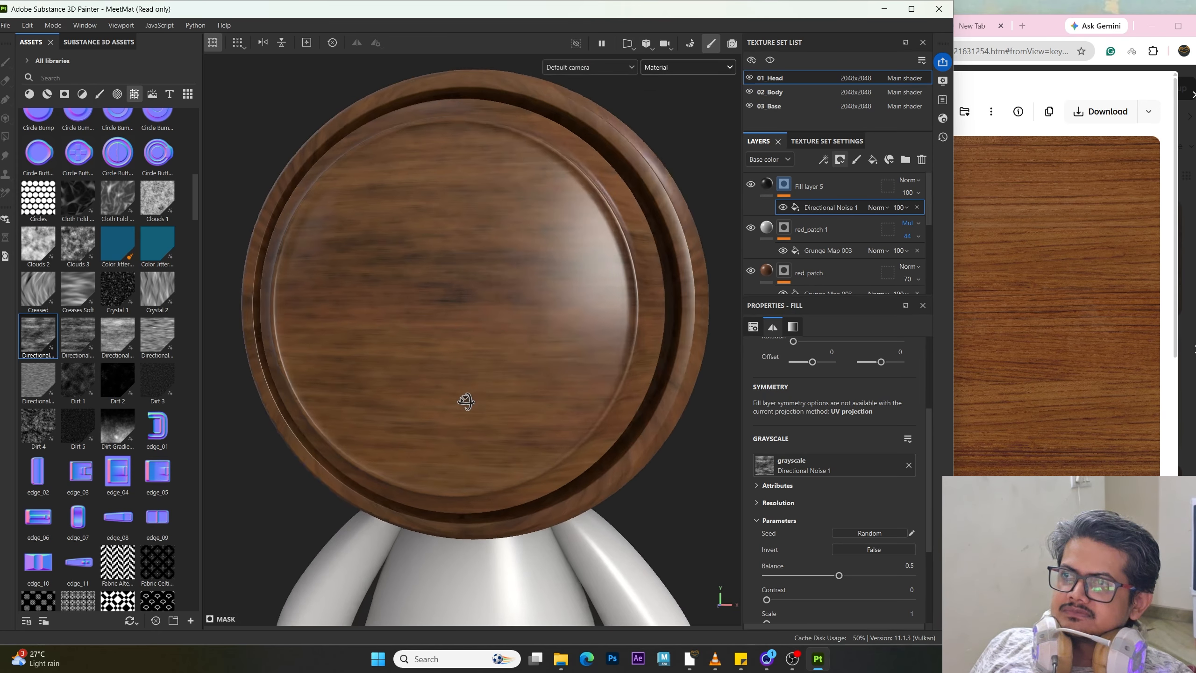
left_click_drag(766, 599, 793, 606)
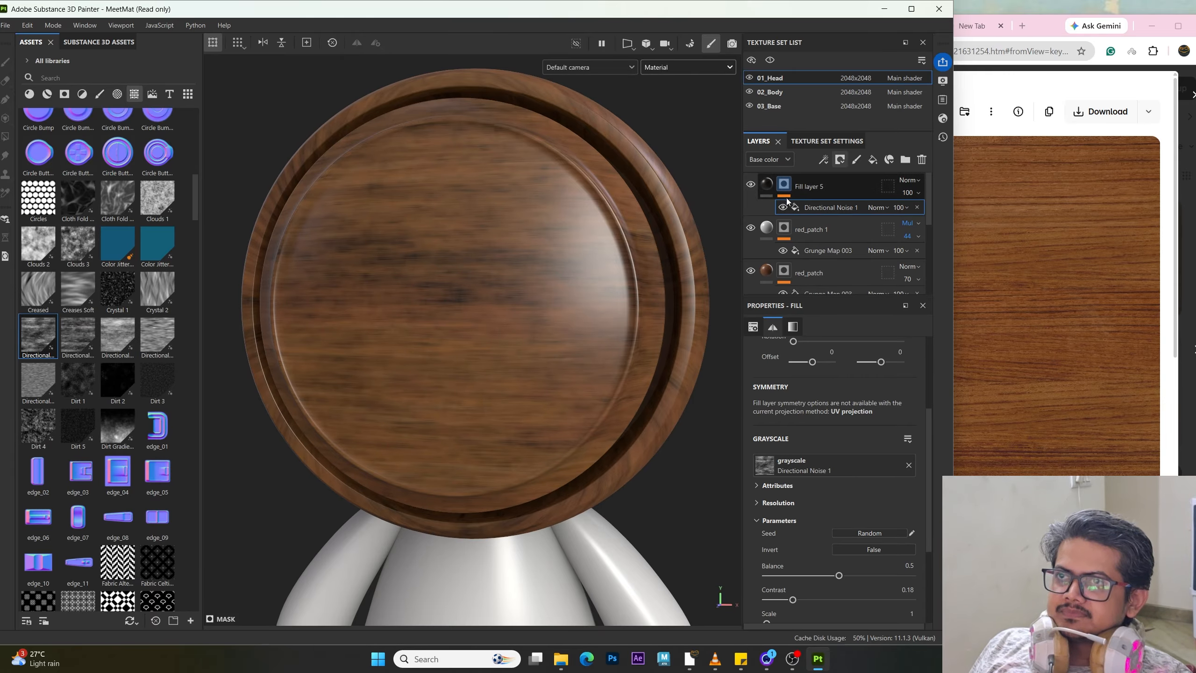
Step: Set the Directional Noise 1 tiling to 1.82 and orbit around the head to inspect it
scroll(400, 294, "down", 3)
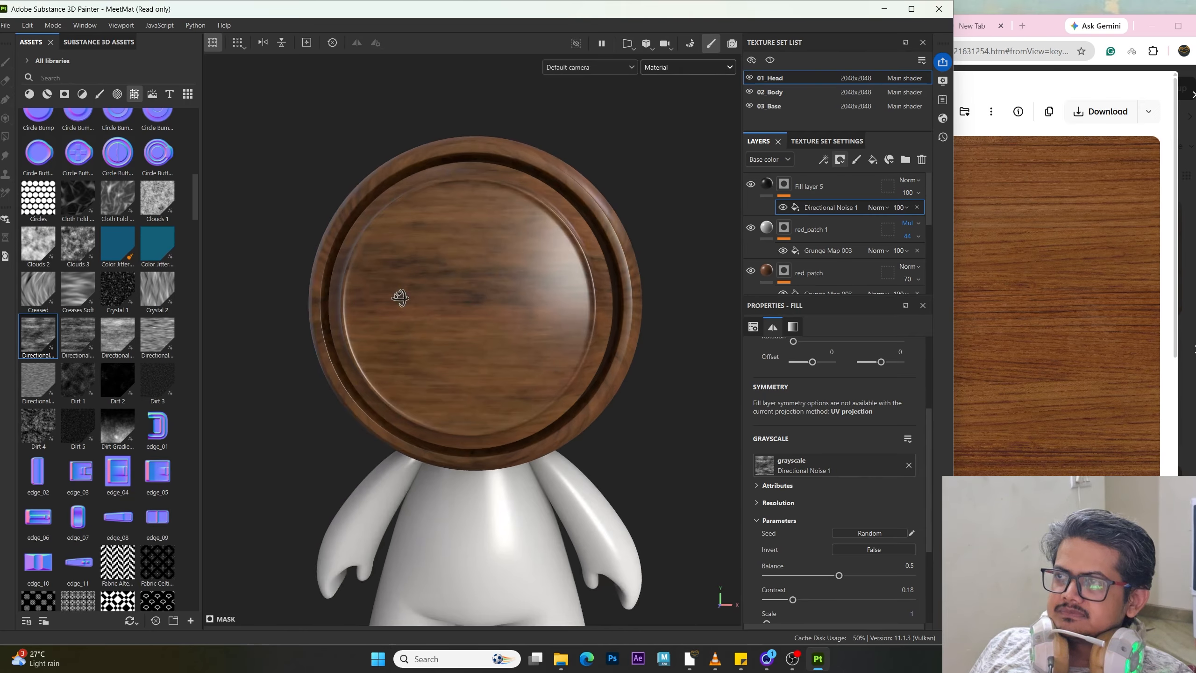
scroll(793, 473, "up", 3)
left_click_drag(818, 425, 820, 426)
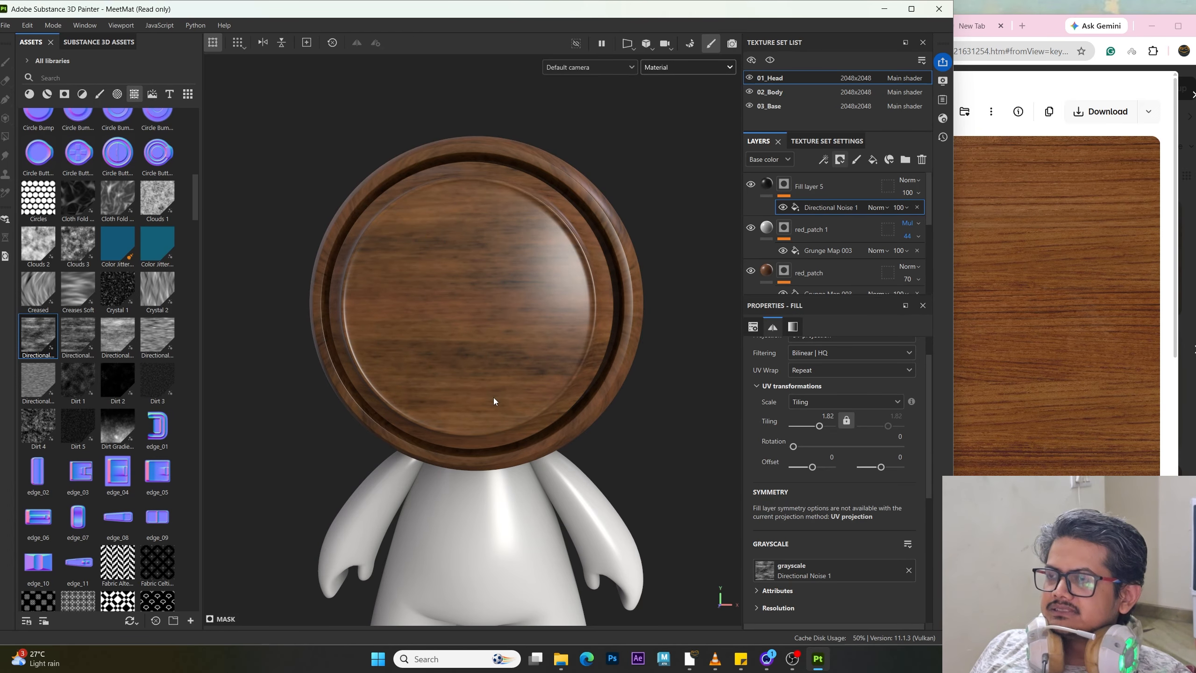
left_click_drag(494, 398, 534, 475, "alt")
scroll(537, 350, "up", 3)
scroll(506, 410, "up", 2)
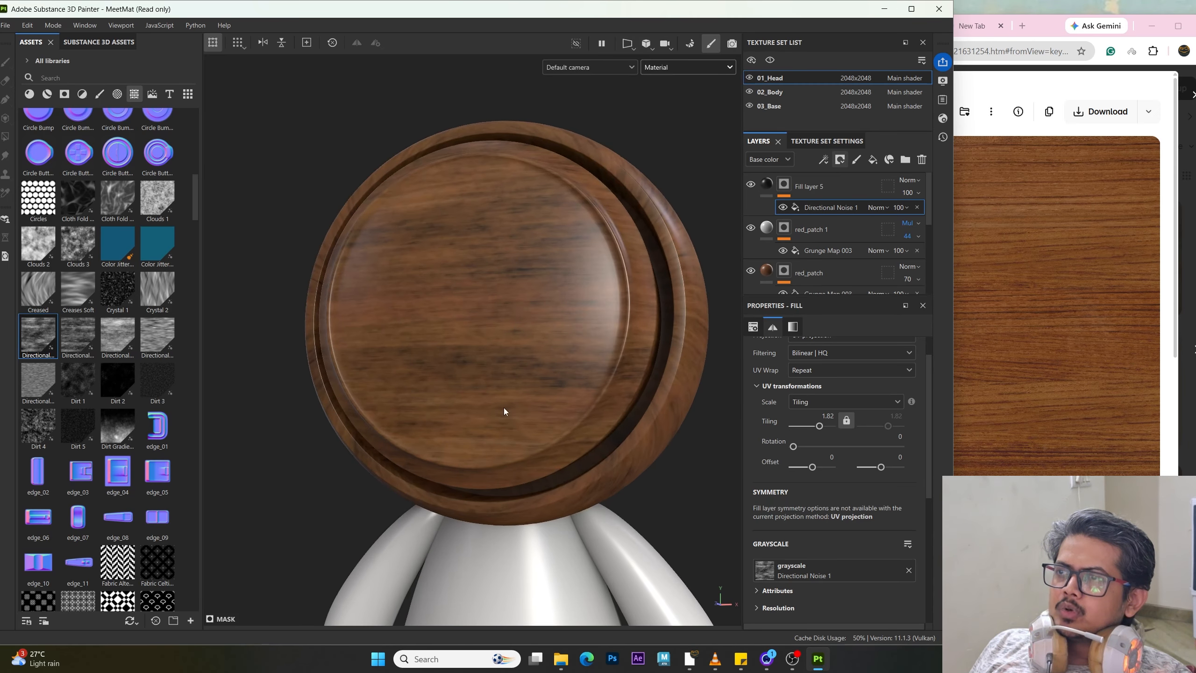
left_click_drag(504, 409, 492, 438, "alt")
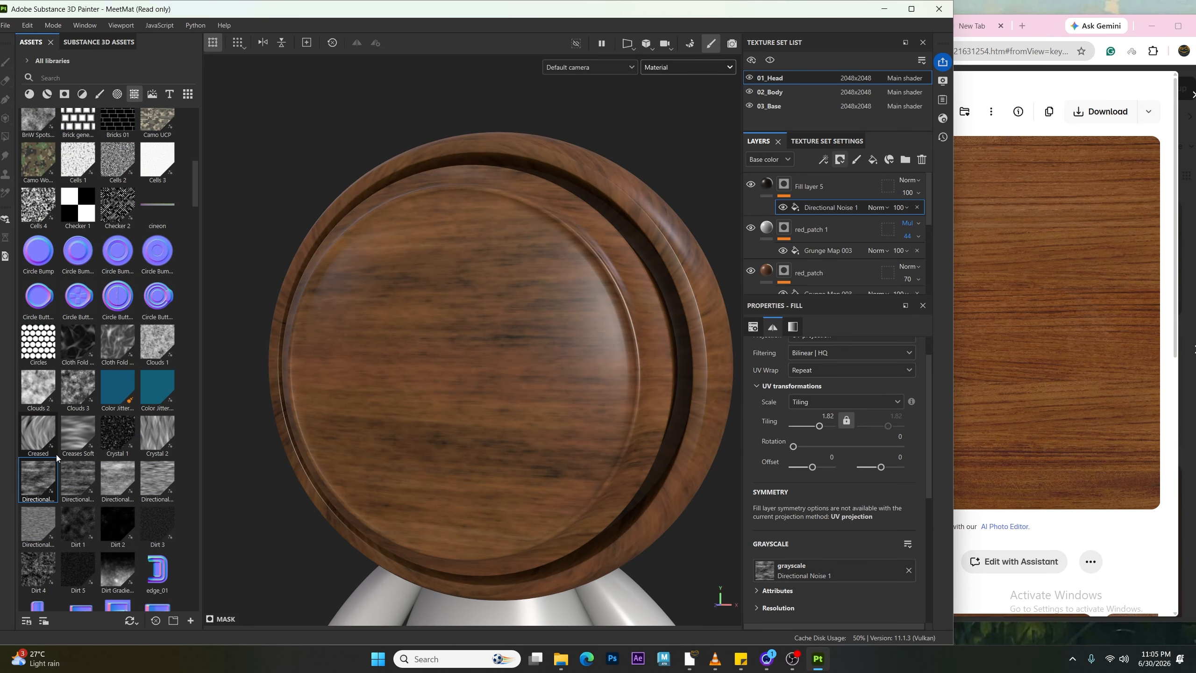
scroll(71, 464, "up", 6)
scroll(79, 474, "up", 6)
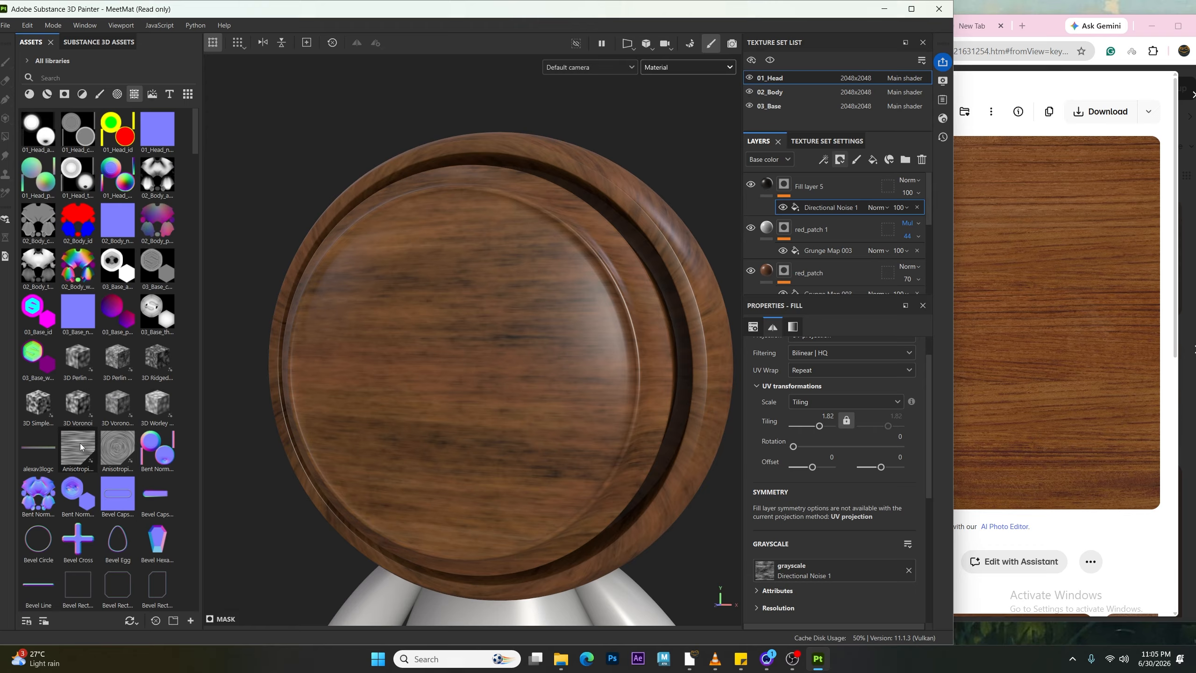
Step: Add Anisotropic Noise to Fill layer 5's mask and delete the Directional Noise 1 mask layer
mouse_move(79, 446)
left_click_drag(79, 446, 783, 191)
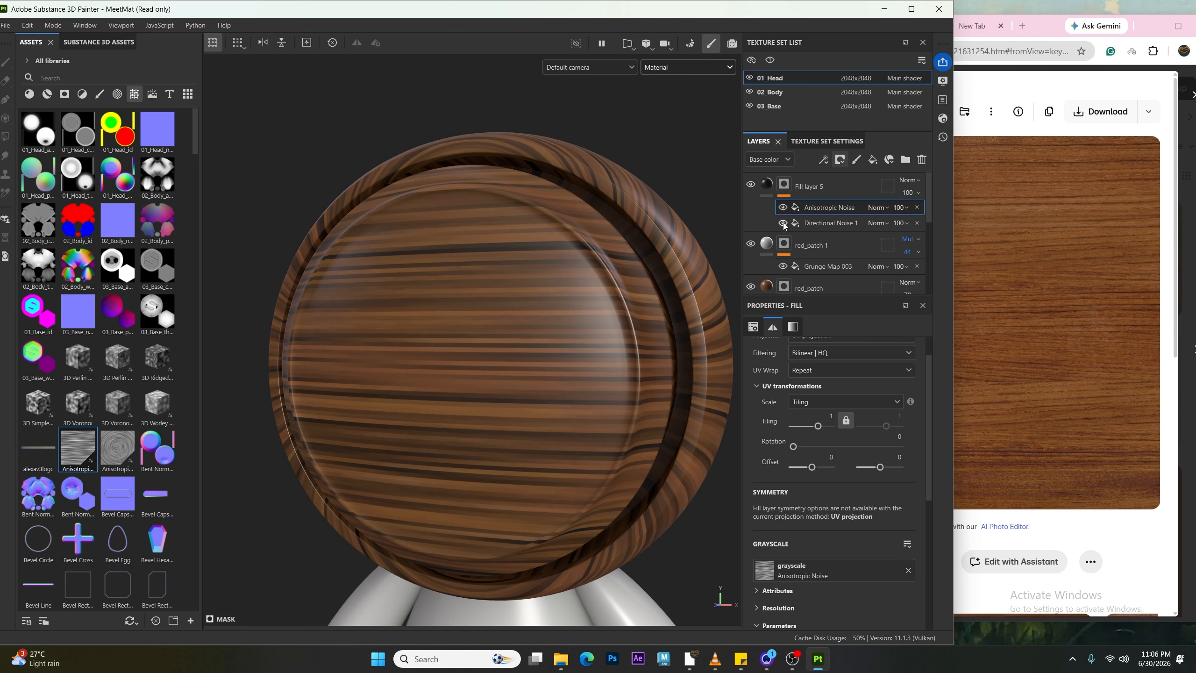
left_click(885, 223)
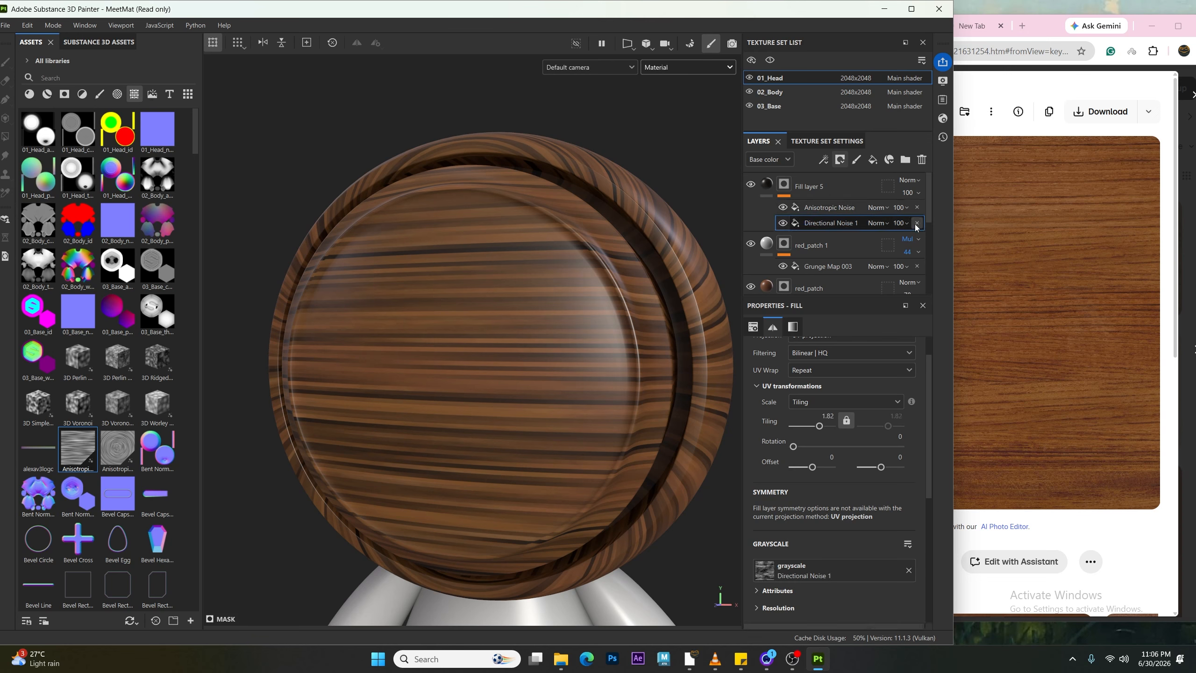
left_click(916, 223)
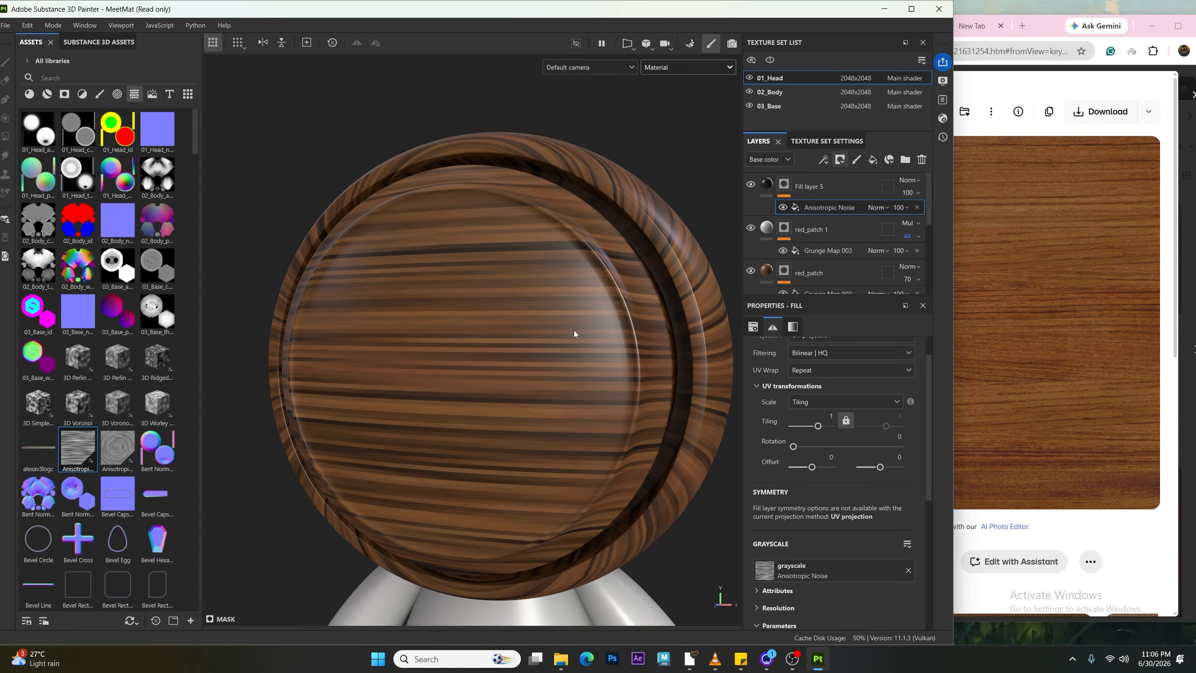
Step: Set the Anisotropic Noise tiling to 4.8 and compare the head with the wood reference image
scroll(462, 325, "down", 2)
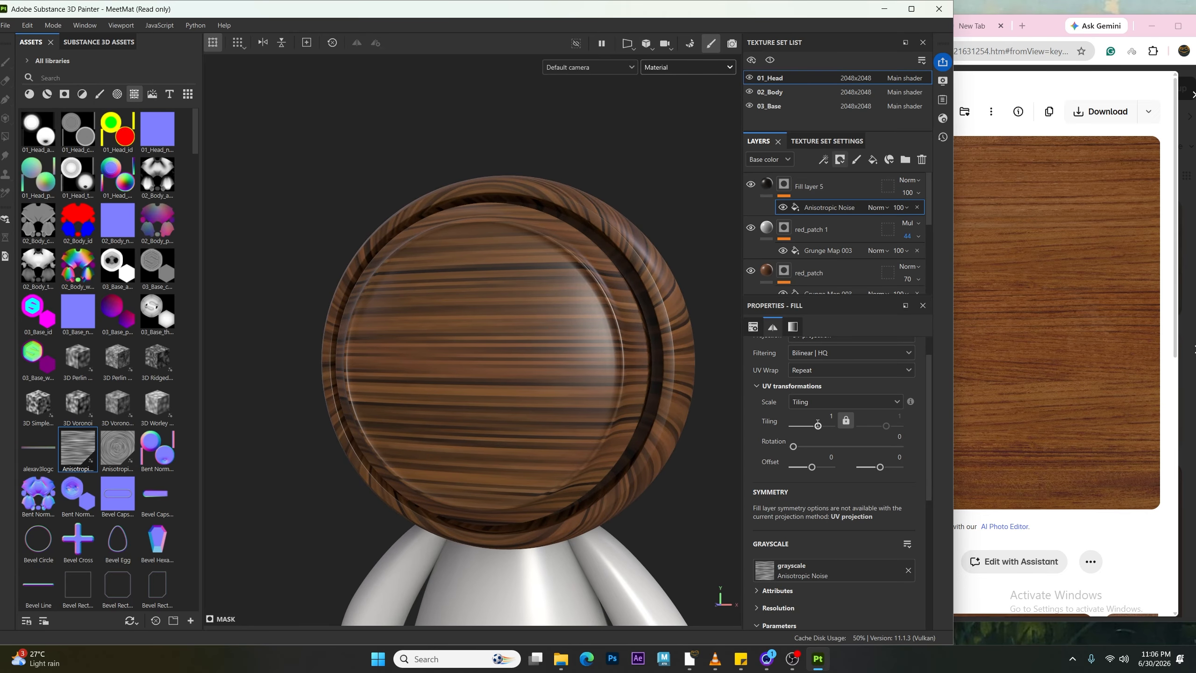
left_click_drag(818, 423, 823, 424)
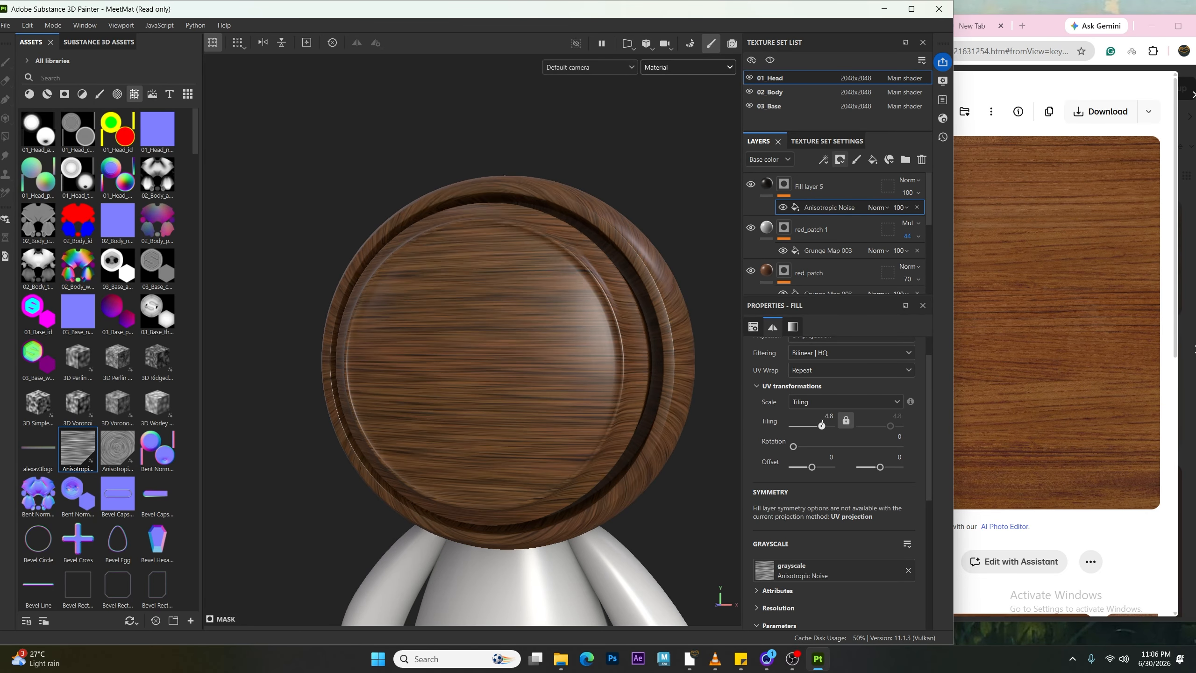
left_click(1119, 542)
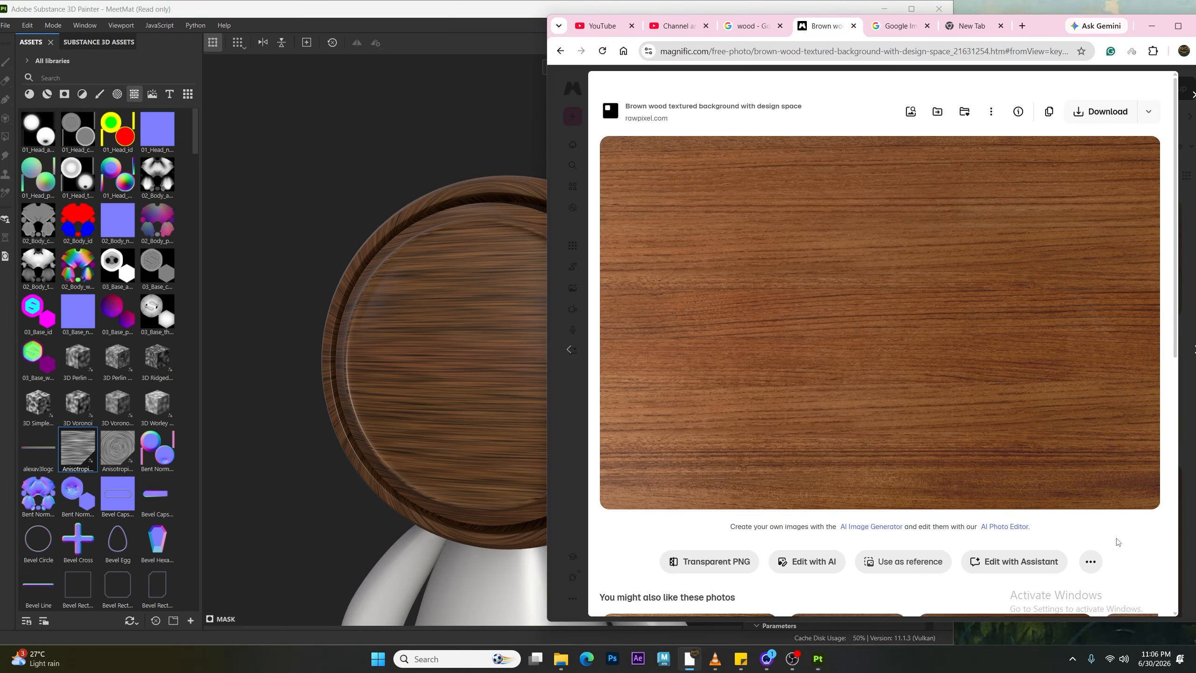
left_click(397, 337)
left_click_drag(447, 383, 437, 353, "alt")
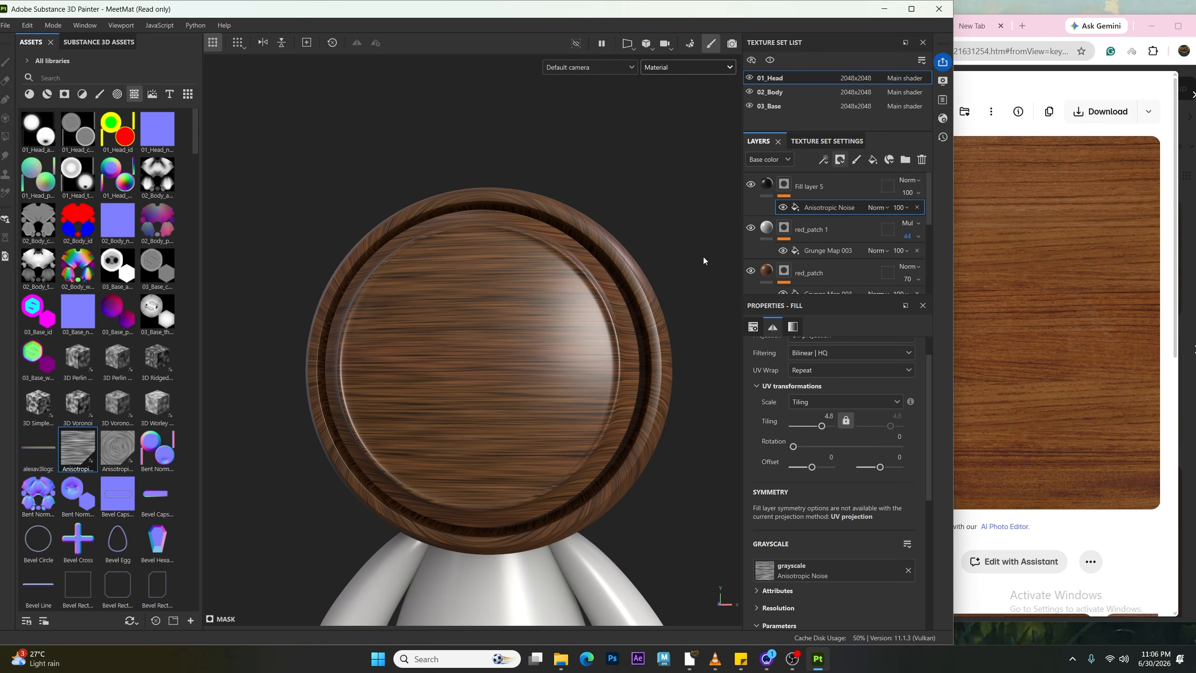
Step: Add an Anisotropic Radial mask to Fill layer 5 and remove it again
scroll(843, 498, "down", 3)
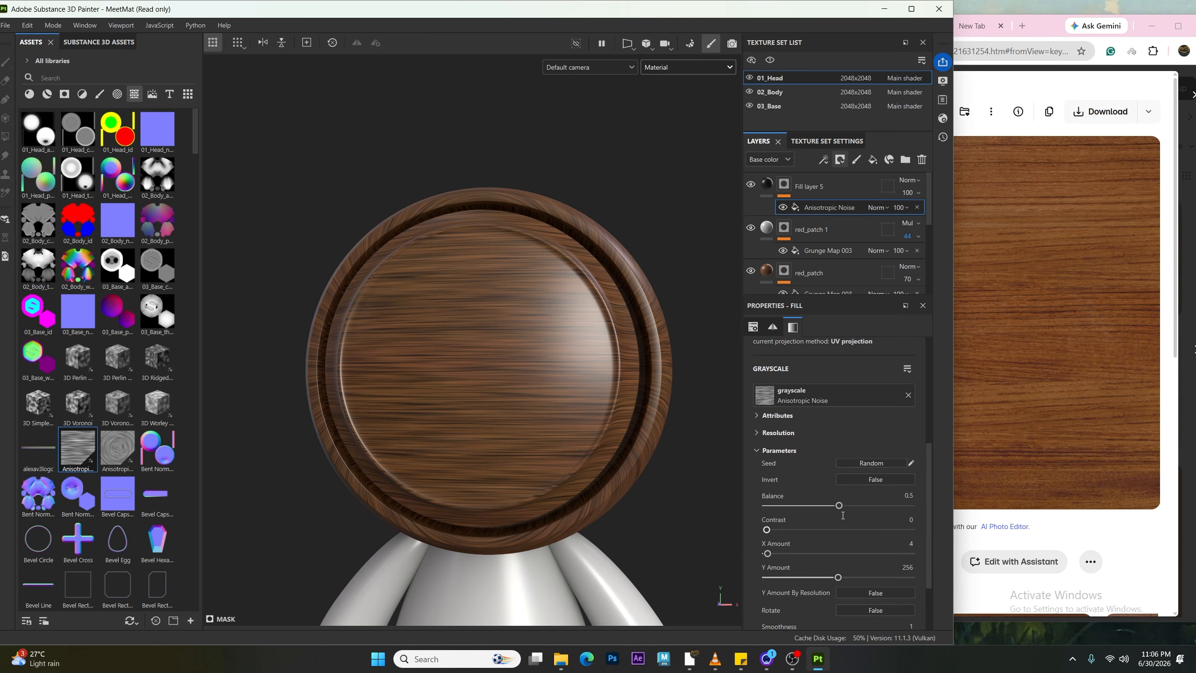
left_click_drag(843, 515, 793, 511)
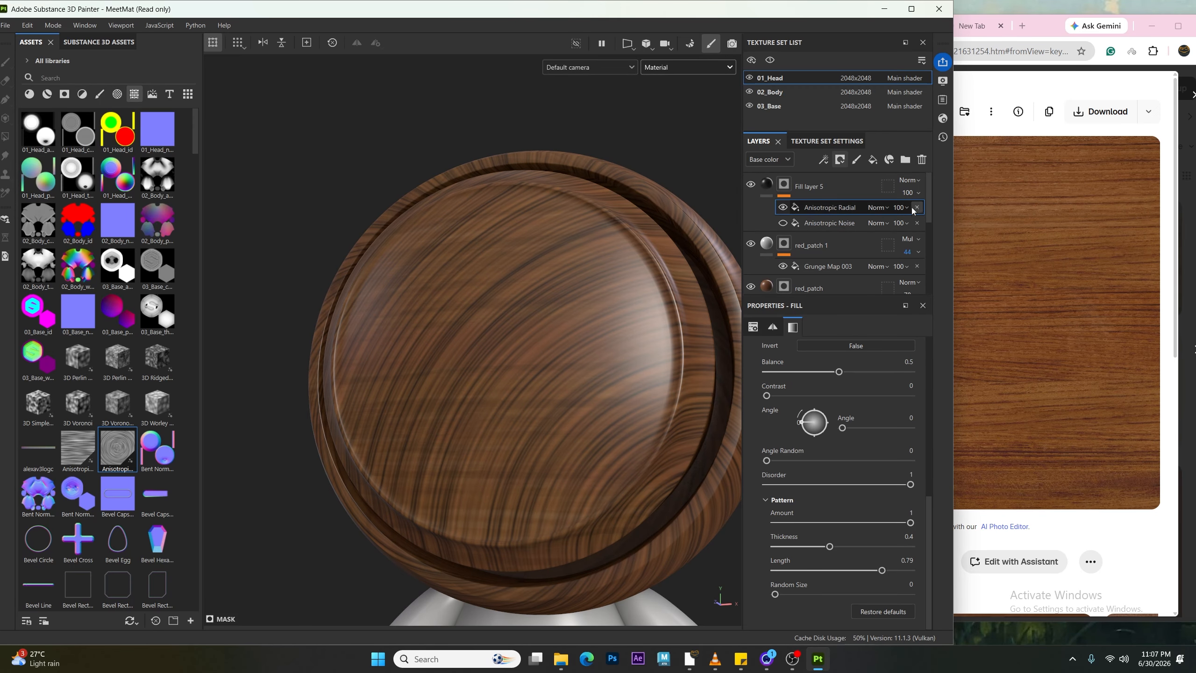
left_click(917, 207)
right_click_drag(585, 476, 546, 445, "alt")
Step: Unlock the Anisotropic Noise tiling, set its first tiling value to 4, and orbit around the head to inspect it
left_click(753, 327)
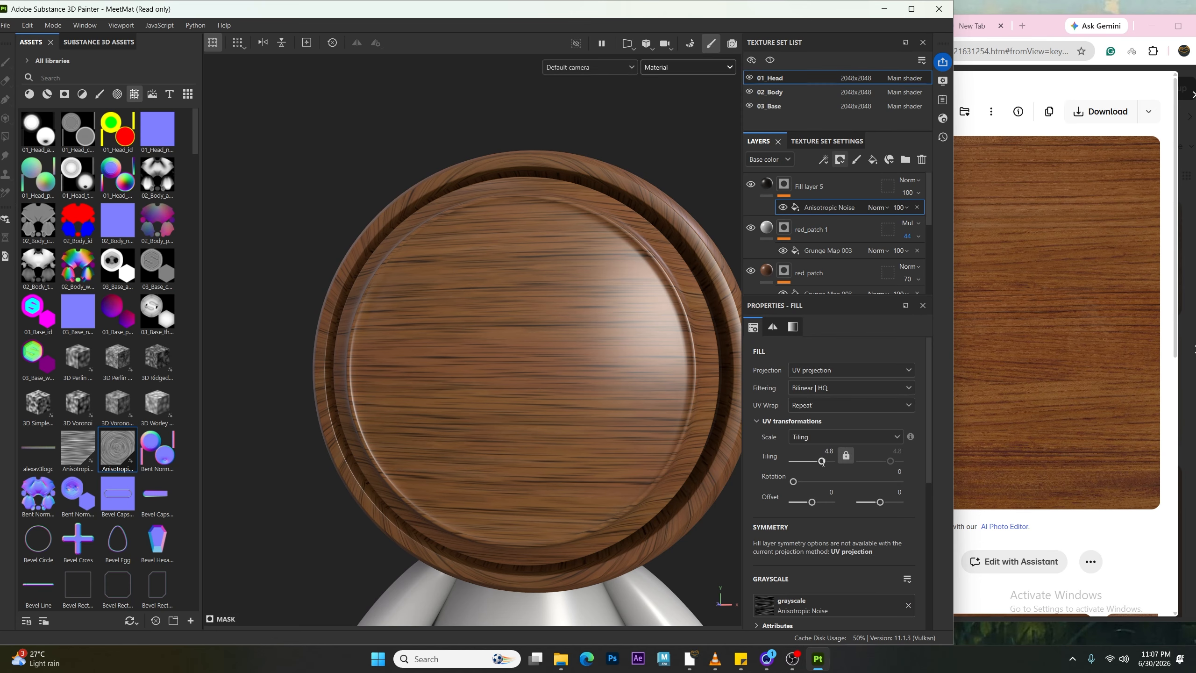
left_click(846, 455)
left_click_drag(822, 461, 822, 461)
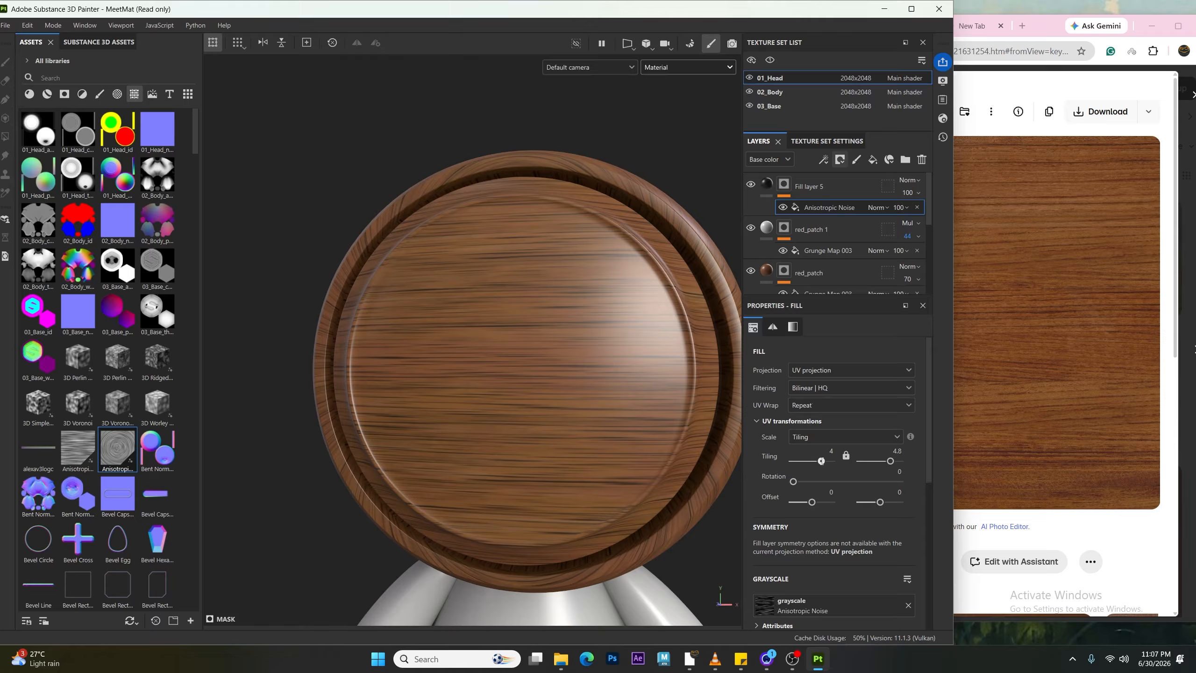
right_click_drag(469, 443, 470, 417, "alt")
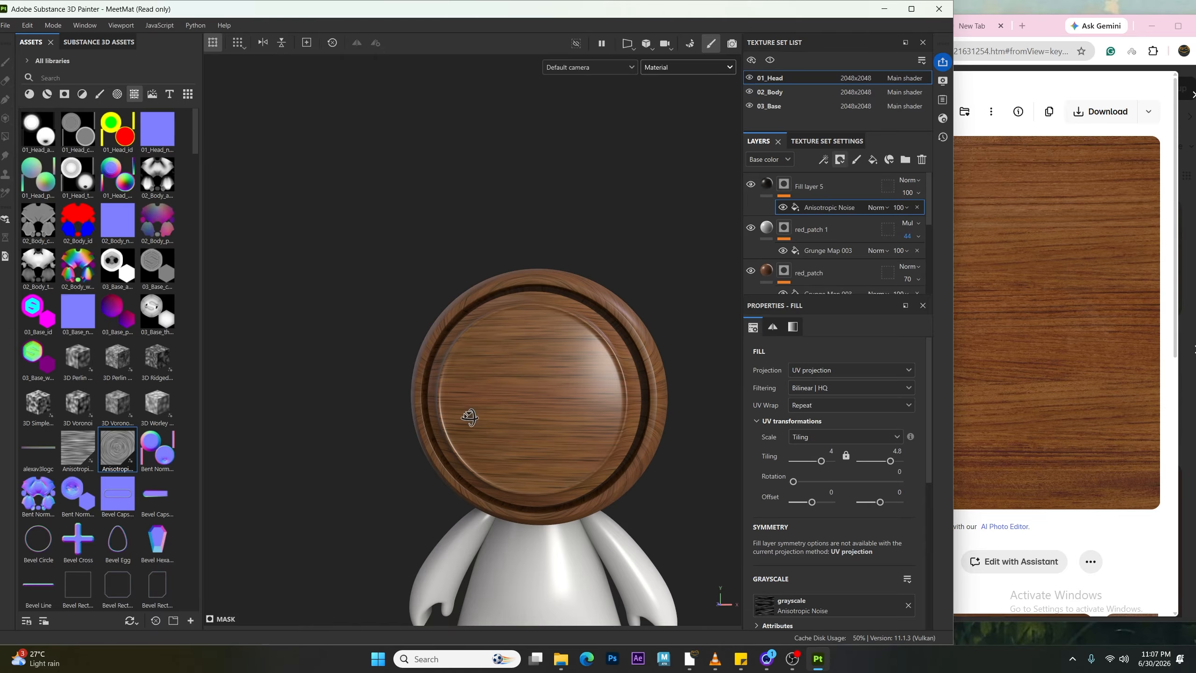
left_click_drag(470, 417, 462, 454, "alt")
right_click_drag(462, 454, 471, 443, "alt")
left_click_drag(471, 442, 475, 377, "alt")
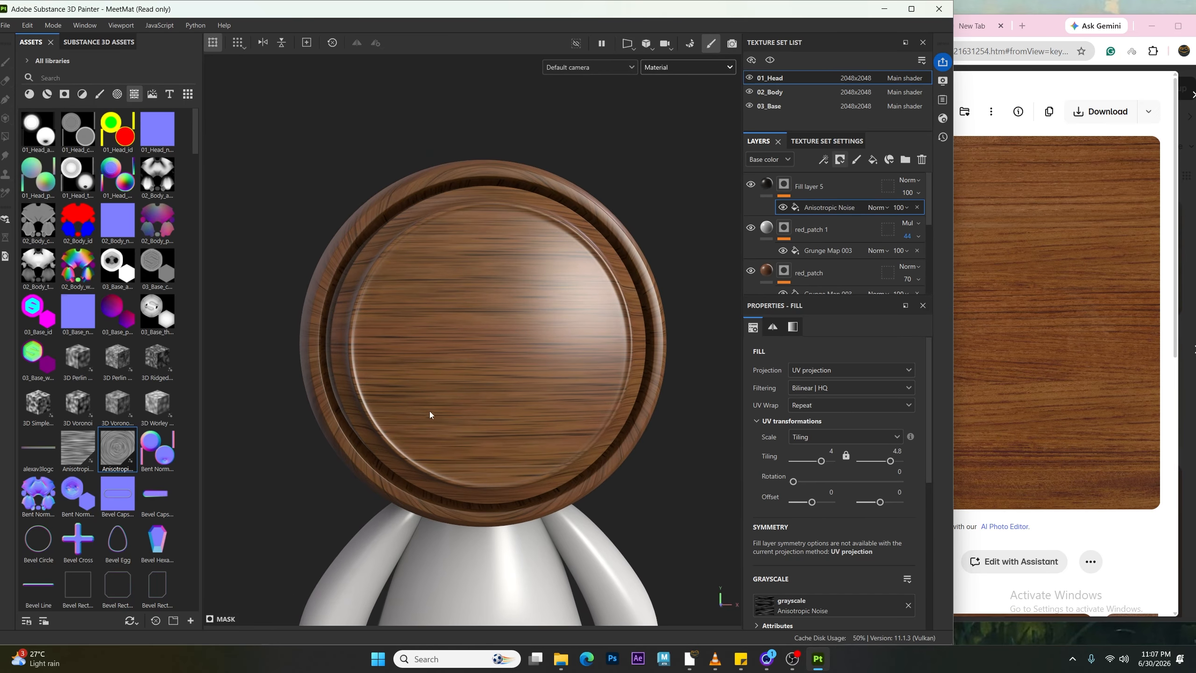
left_click_drag(430, 414, 547, 448, "alt")
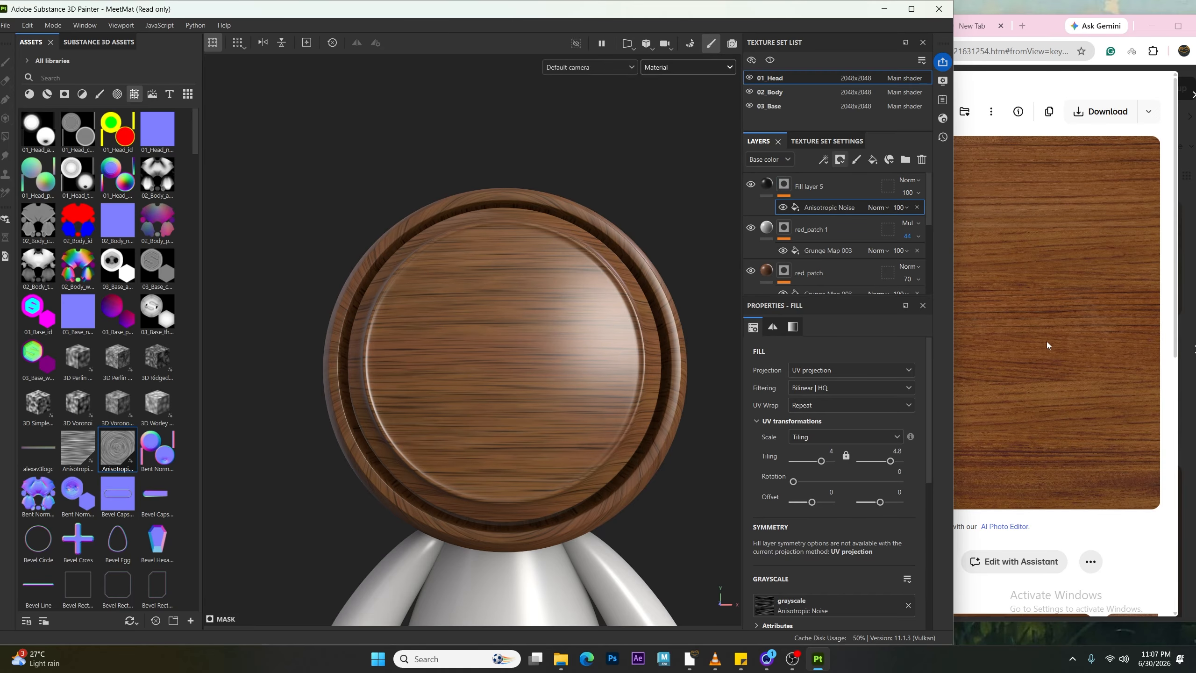
Step: Duplicate Fill layer 5 and pick the new layer's base color from the brown wood reference image
left_click(819, 185)
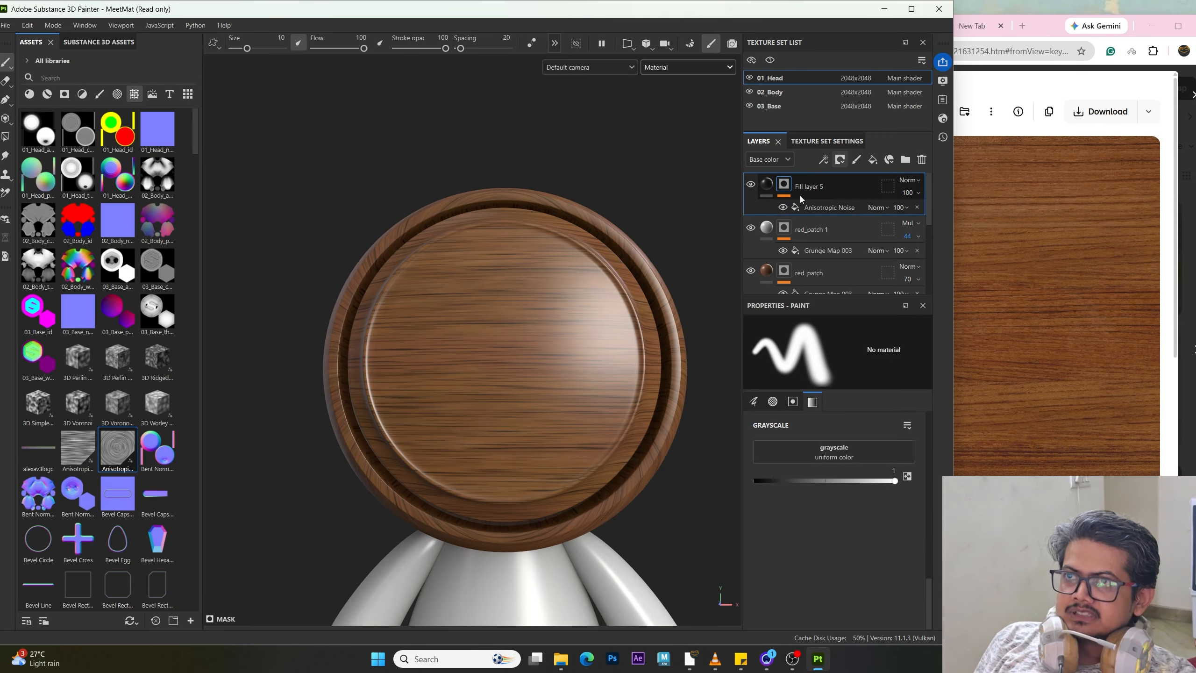
key("ctrl+d")
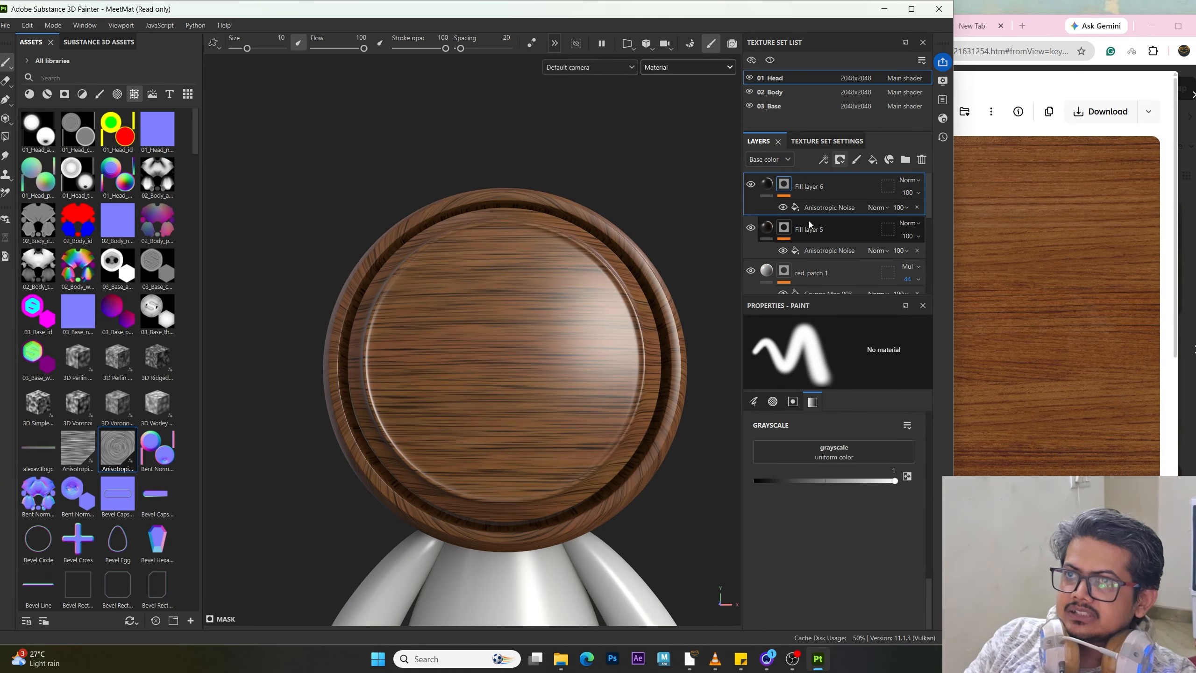
left_click(769, 185)
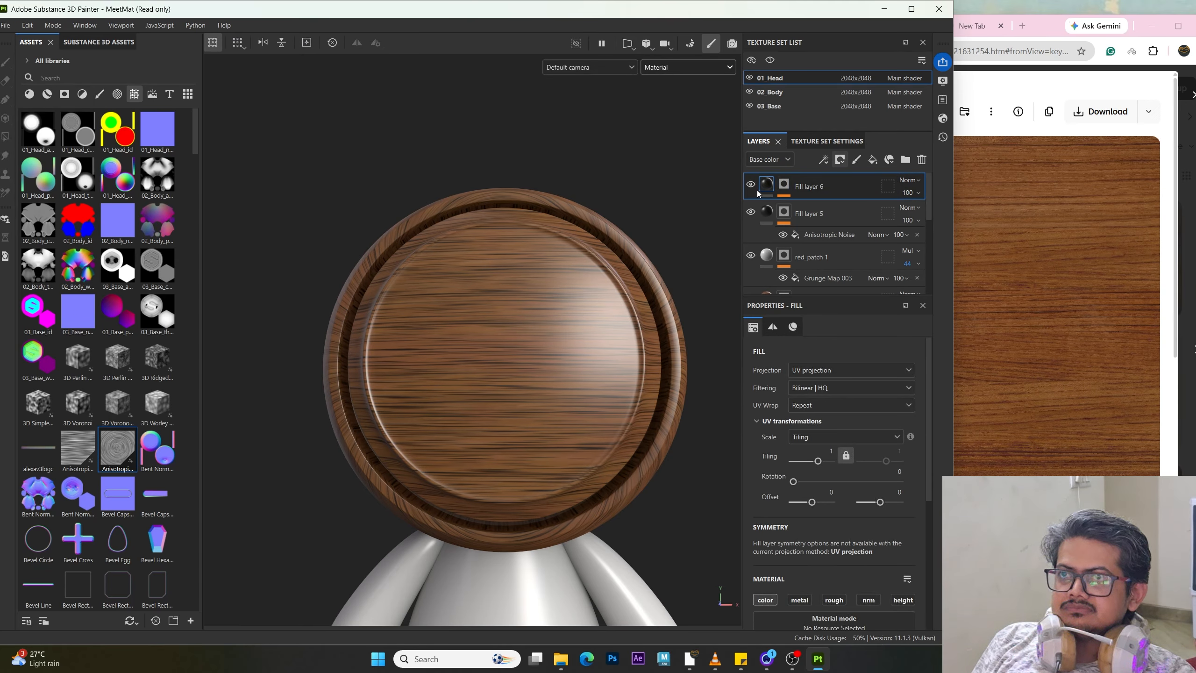
scroll(797, 597, "down", 3)
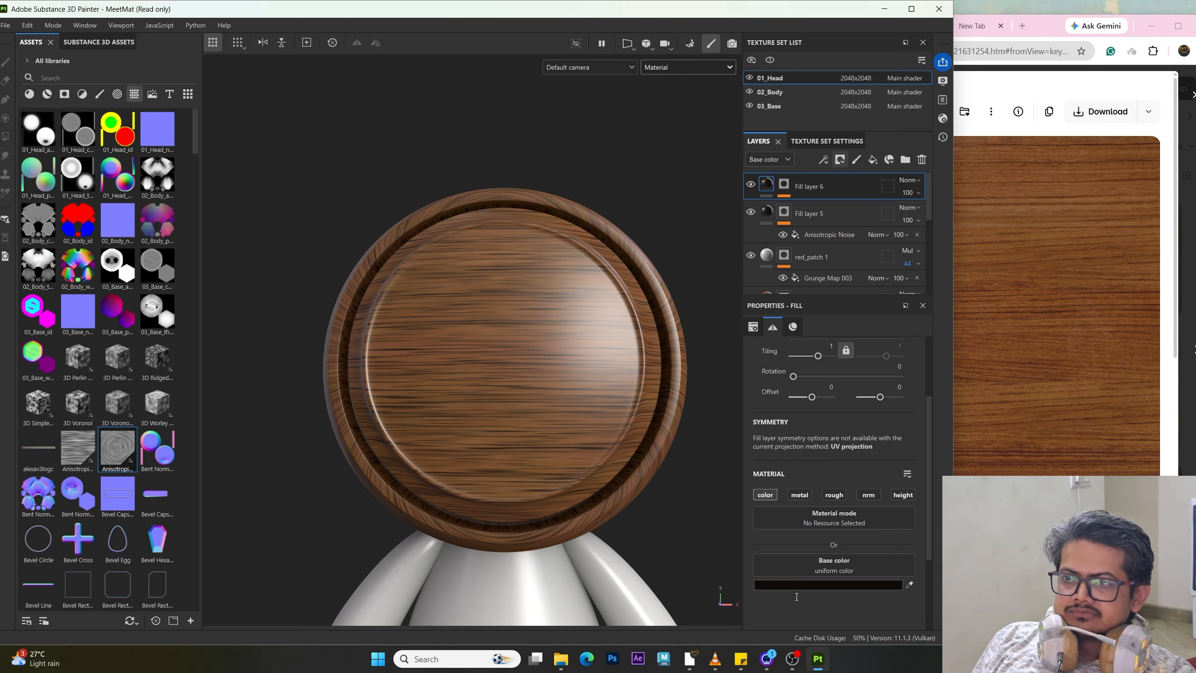
left_click(876, 585)
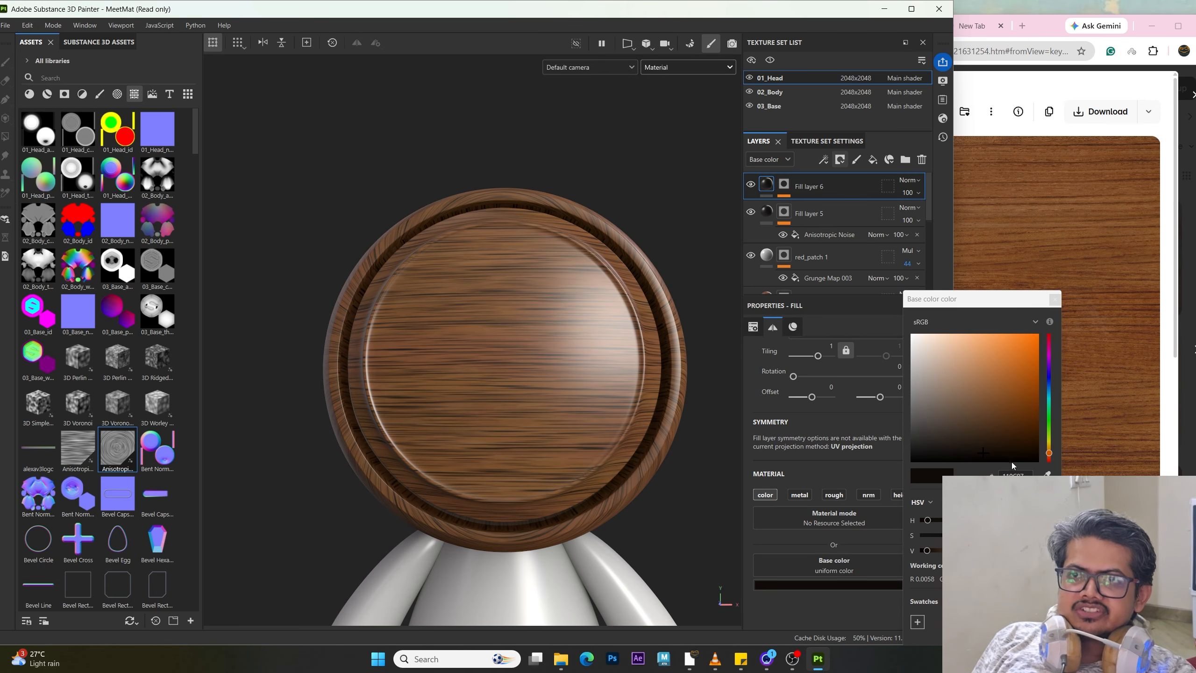
left_click(1048, 474)
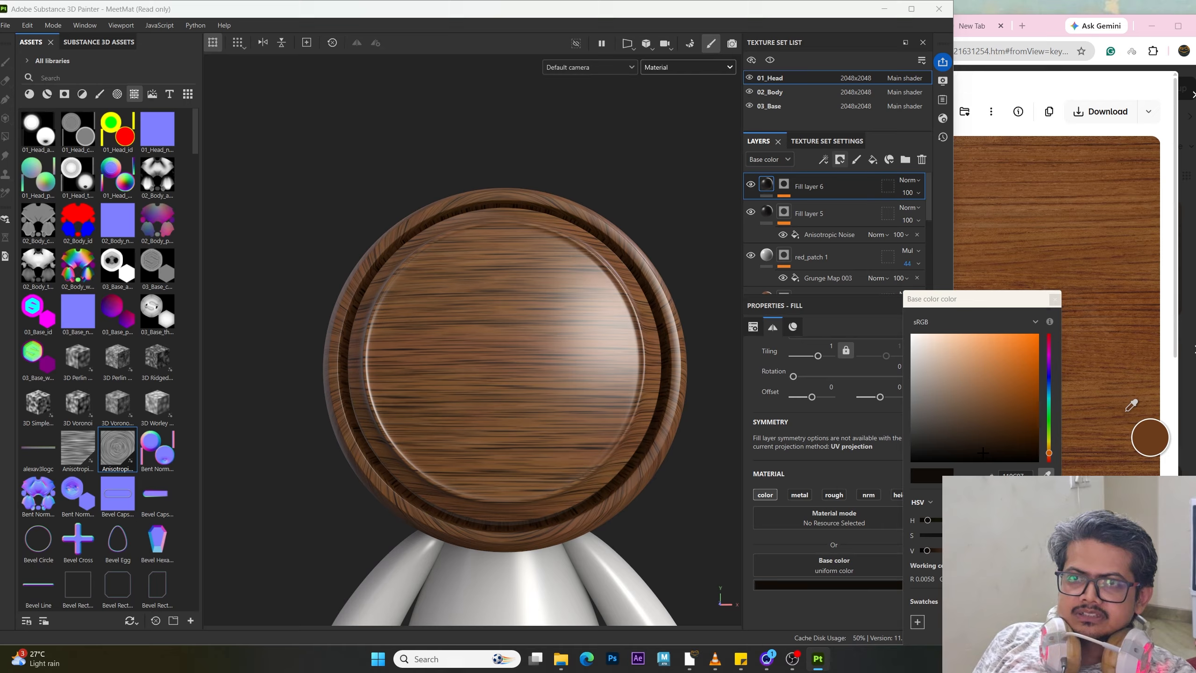
left_click(1126, 409)
mouse_move(540, 395)
left_mouse_down("alt")
mouse_move(507, 414)
mouse_move(526, 406)
left_mouse_up("alt")
left_click(1055, 299)
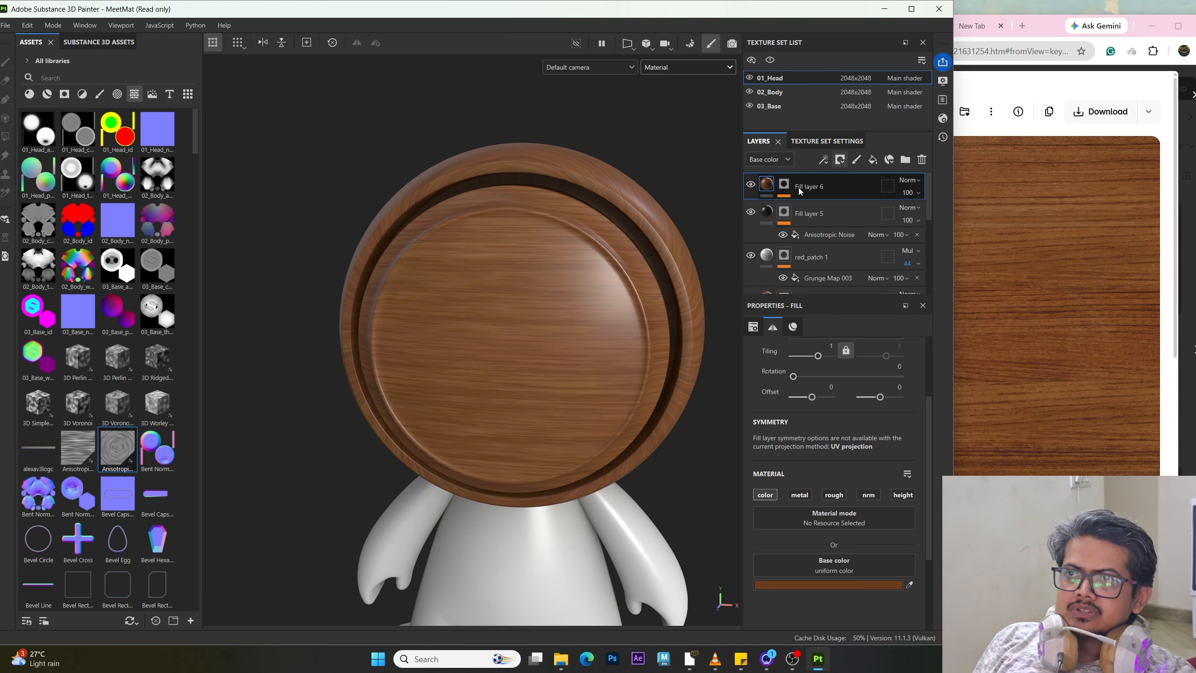
Step: Replace Fill layer 6's mask noise with Directional Noise 3
left_click(784, 183)
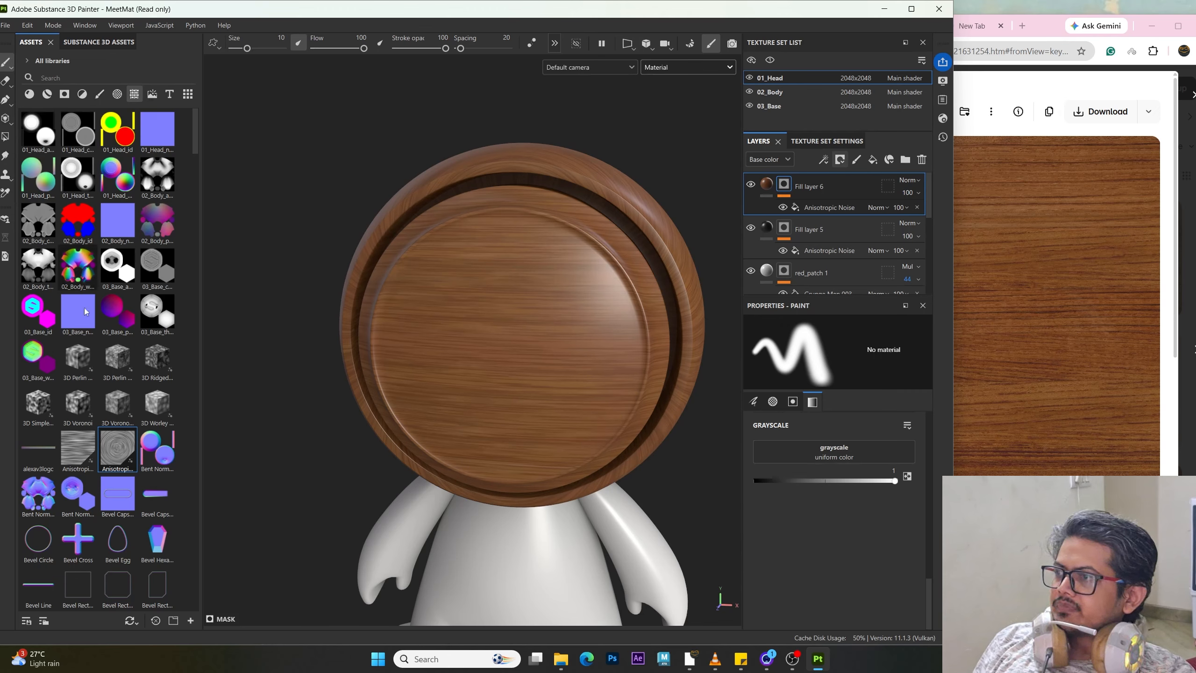
scroll(119, 418, "down", 10)
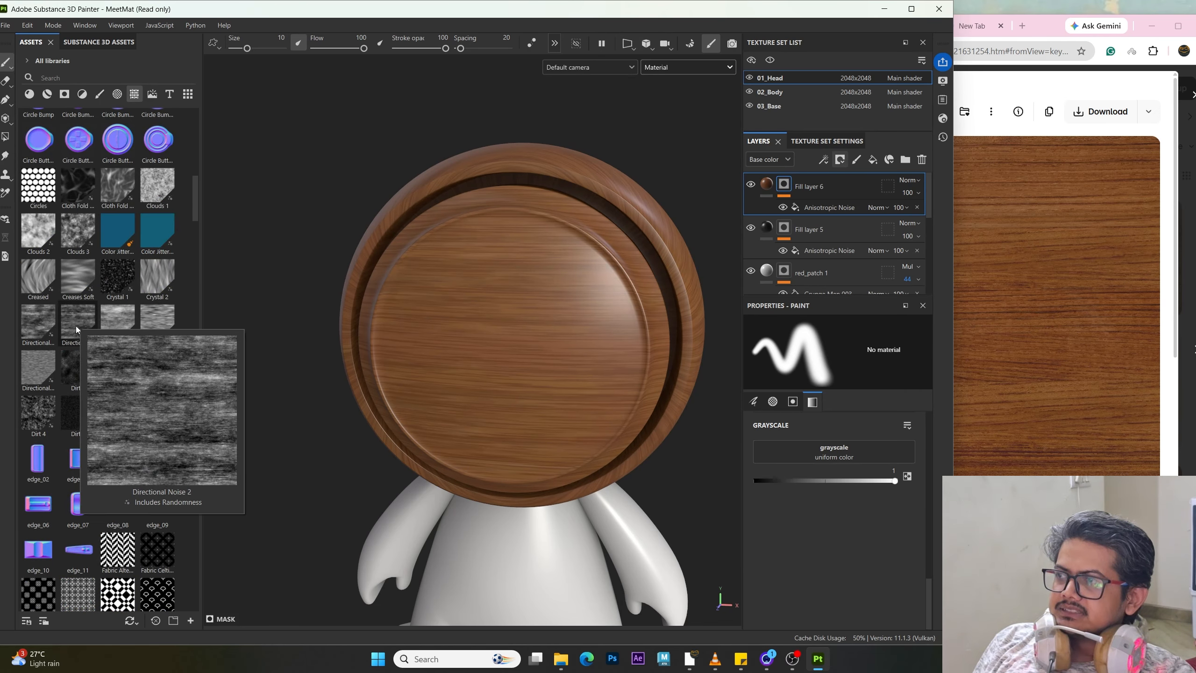
mouse_move(78, 324)
mouse_move(123, 318)
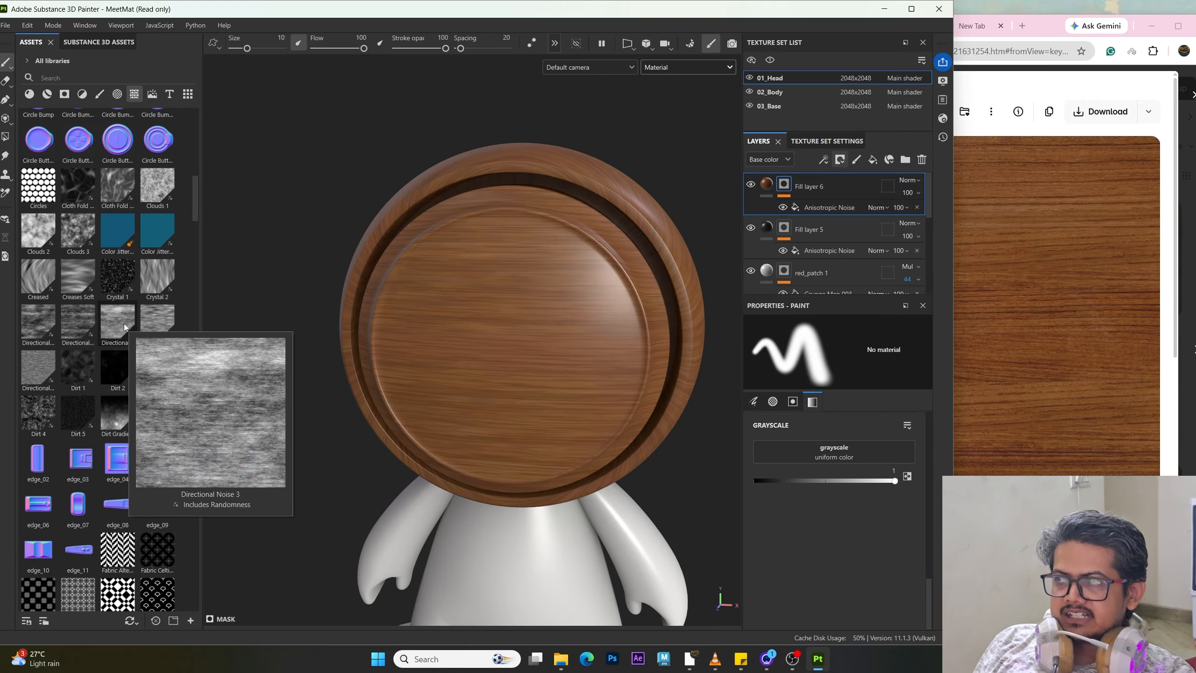
left_click_drag(123, 324, 782, 202)
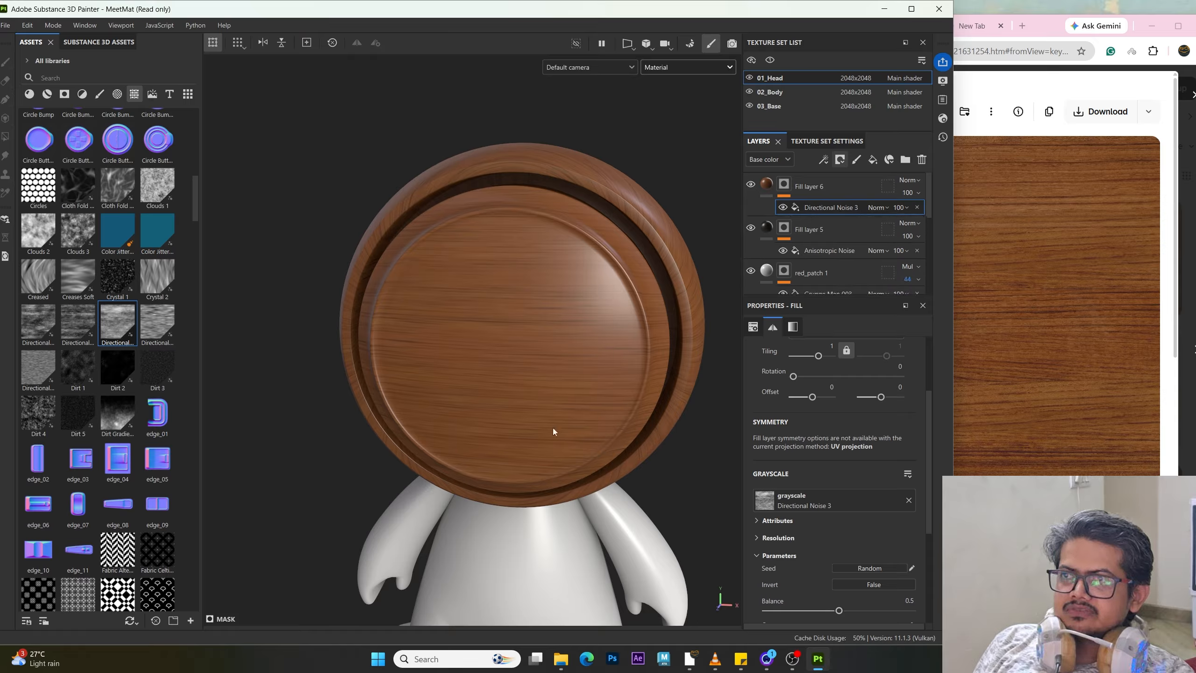
Step: Move Fill layer 6 below Fill layer 5 in the layer stack
left_click_drag(554, 431, 700, 245, "alt")
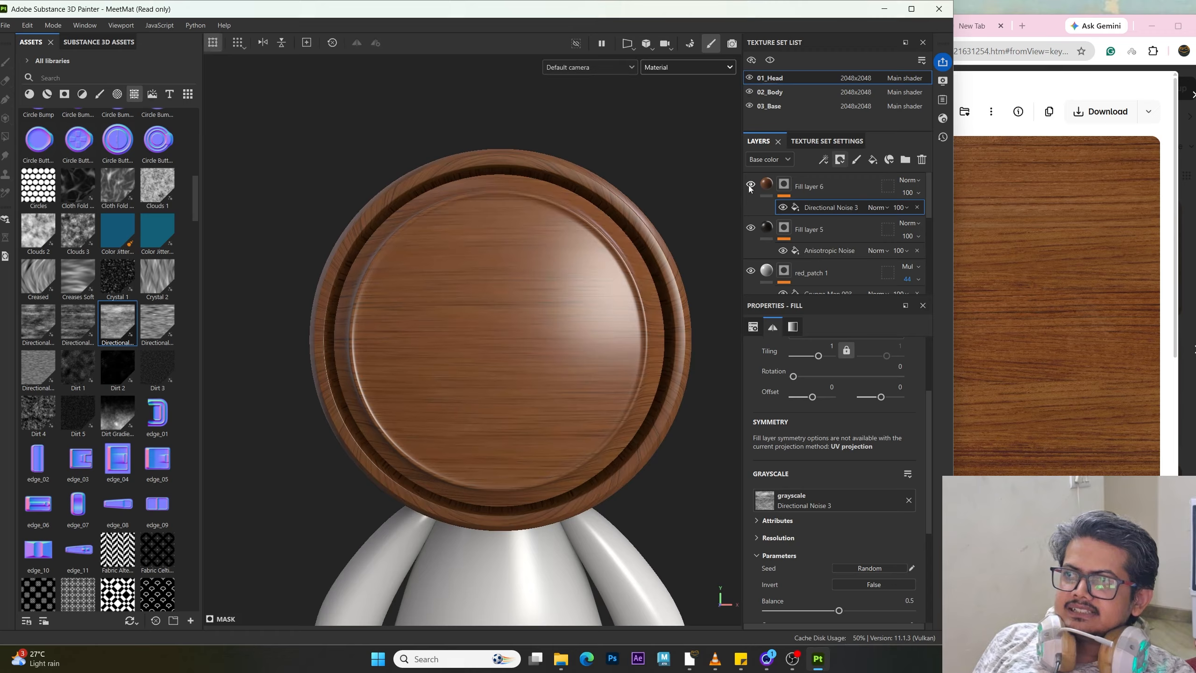
left_click_drag(565, 307, 541, 305, "alt")
left_click_drag(804, 238, 809, 254)
left_click_drag(555, 349, 454, 368, "alt")
right_click_drag(453, 367, 518, 433, "alt")
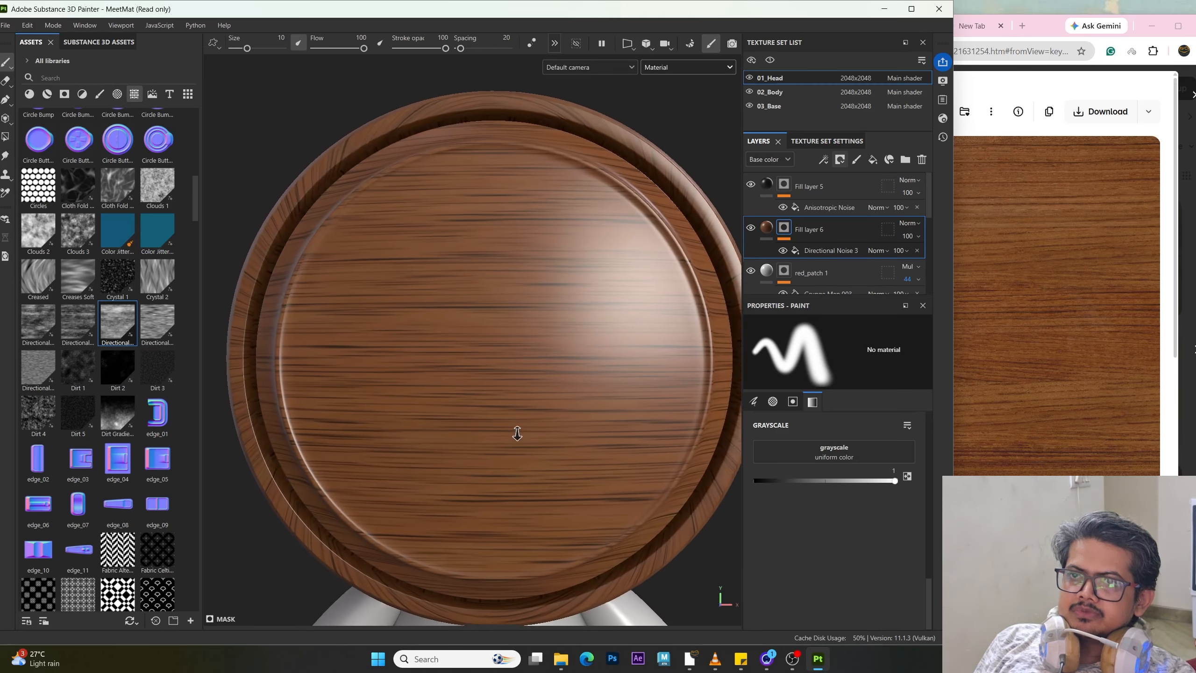
left_click_drag(518, 433, 475, 360, "alt")
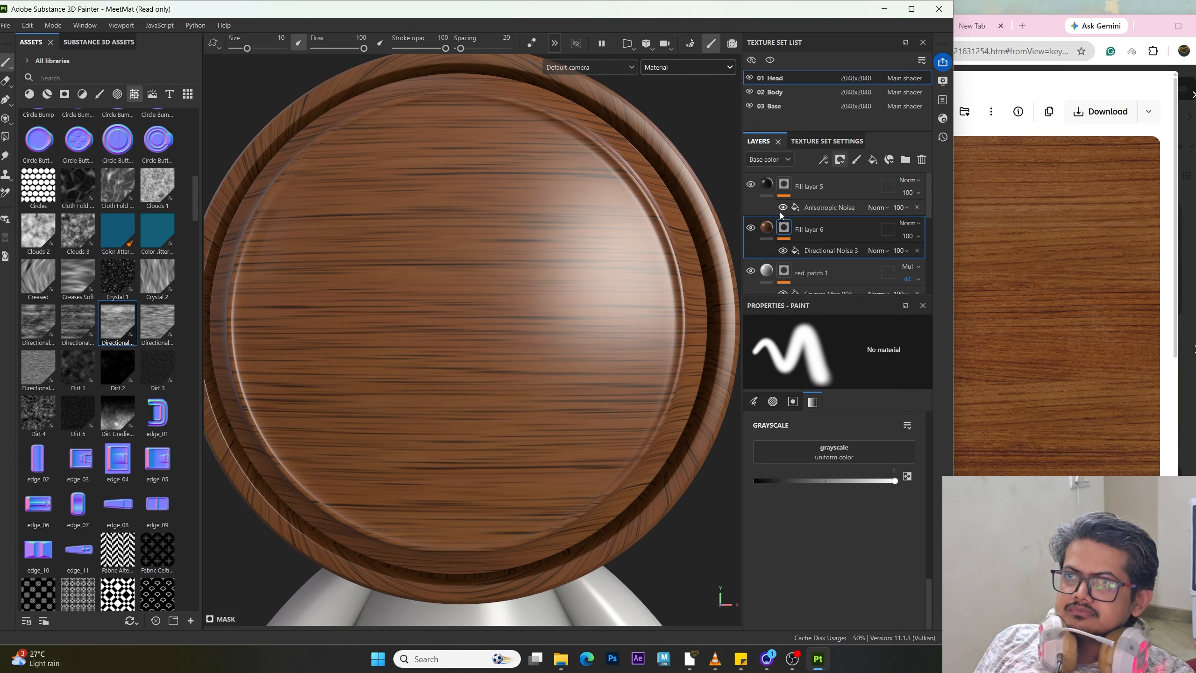
Step: Set Fill layer 6's blend mode to Multiply
left_click(767, 228)
left_click(905, 224)
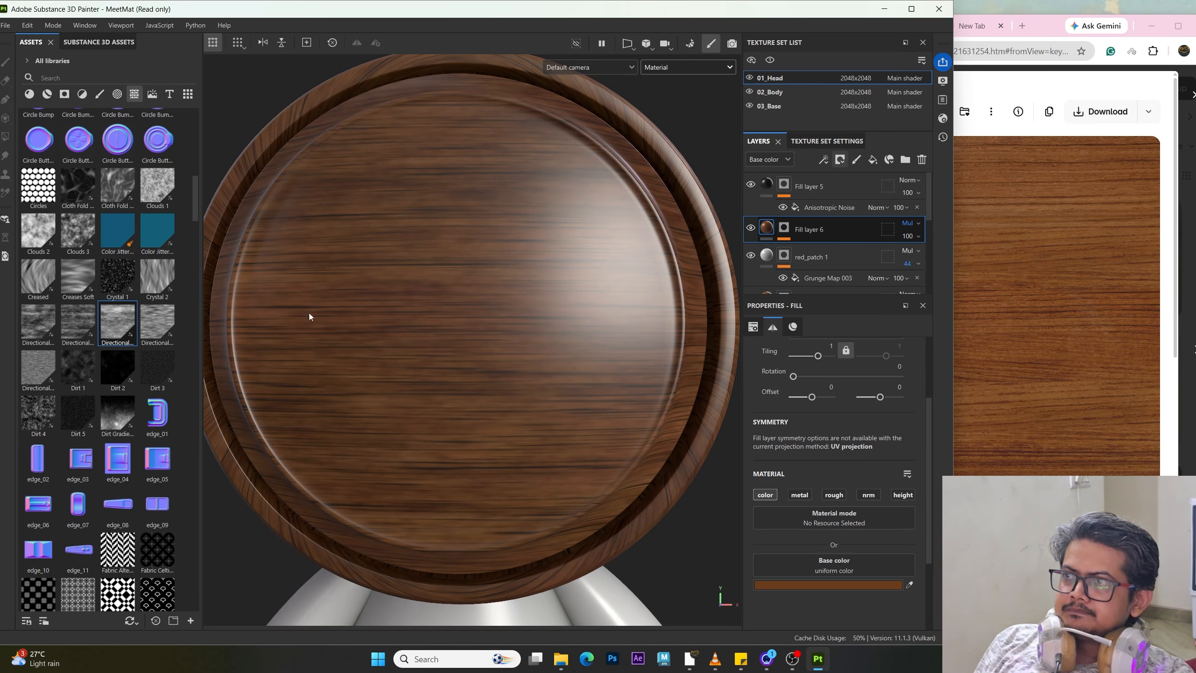
scroll(309, 313, "down", 3)
mouse_move(546, 361)
left_mouse_down("alt")
mouse_move(538, 379)
mouse_move(557, 361)
left_mouse_up("alt")
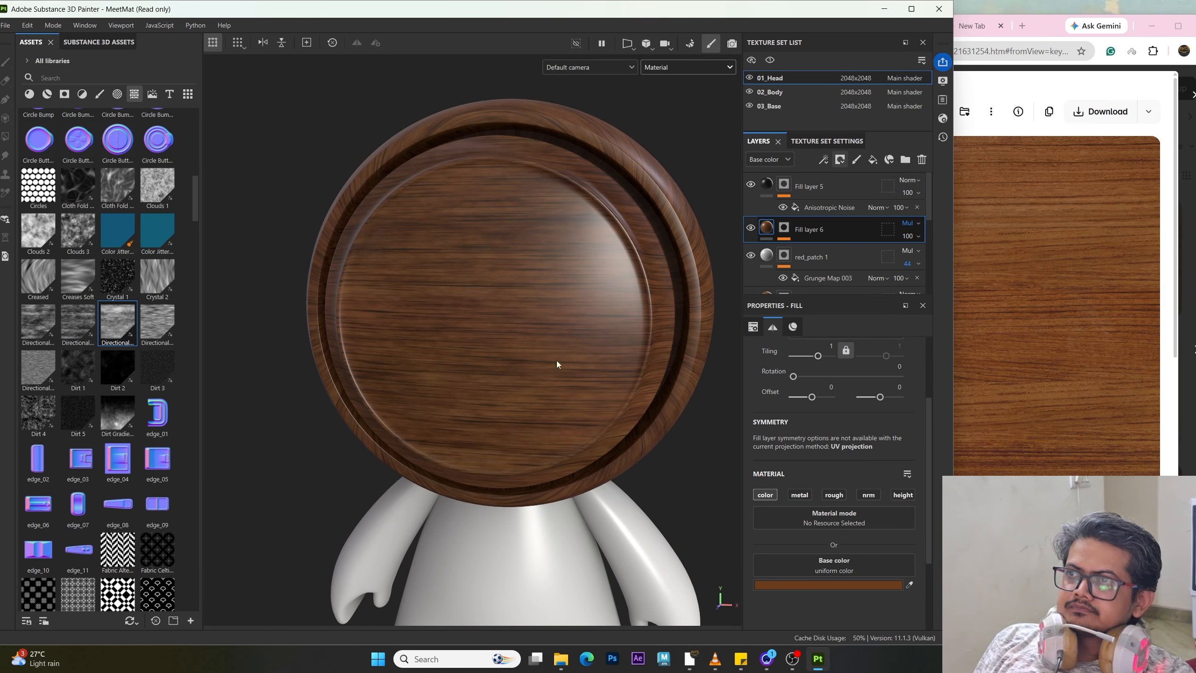
Step: Switch the viewport between mask and material display to inspect Fill layer 6's mask
left_click(785, 231, "alt")
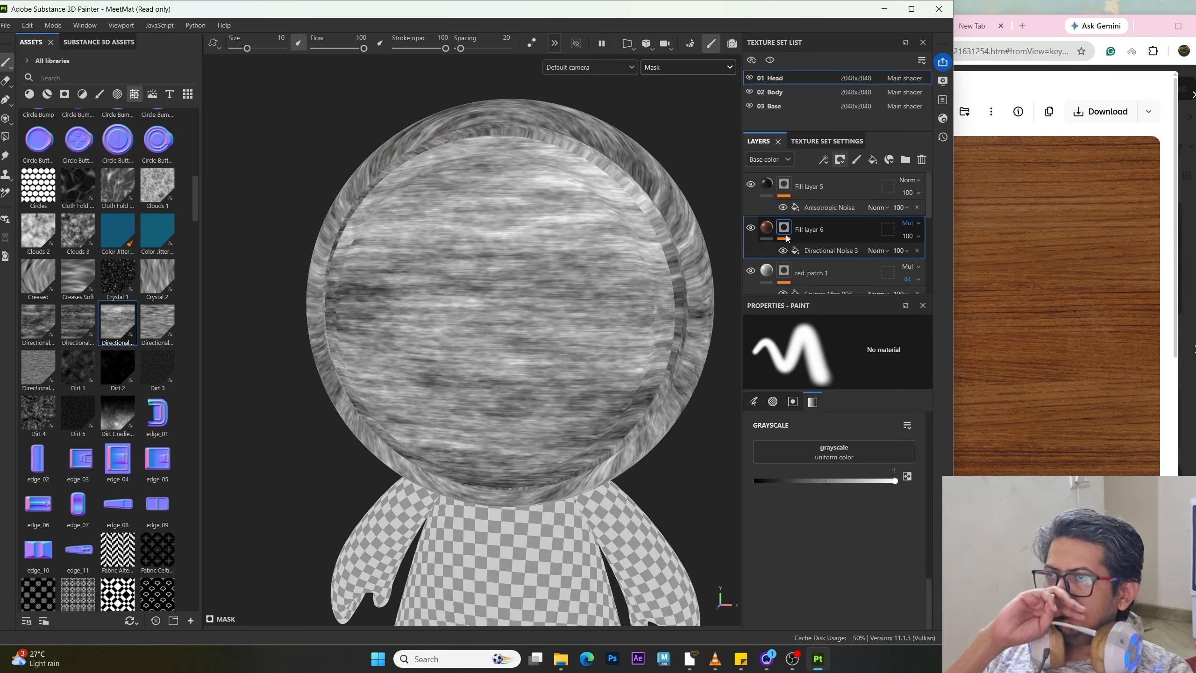
left_click(683, 71)
left_click(683, 77)
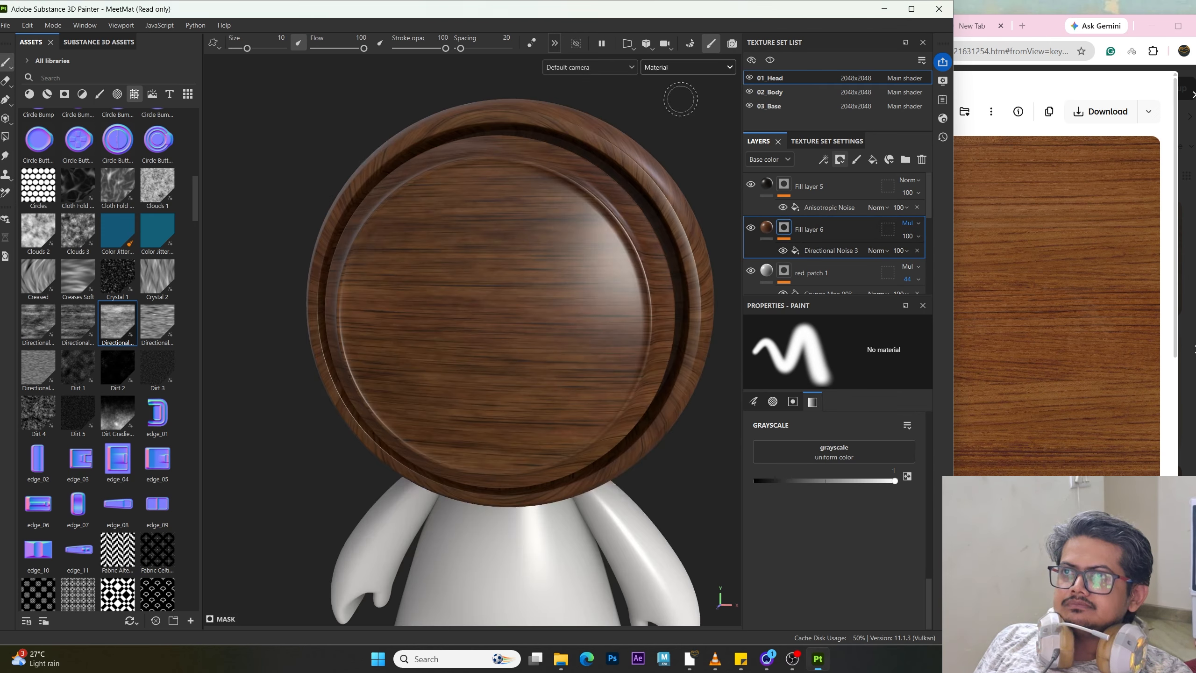
left_click(686, 66)
left_click(675, 187)
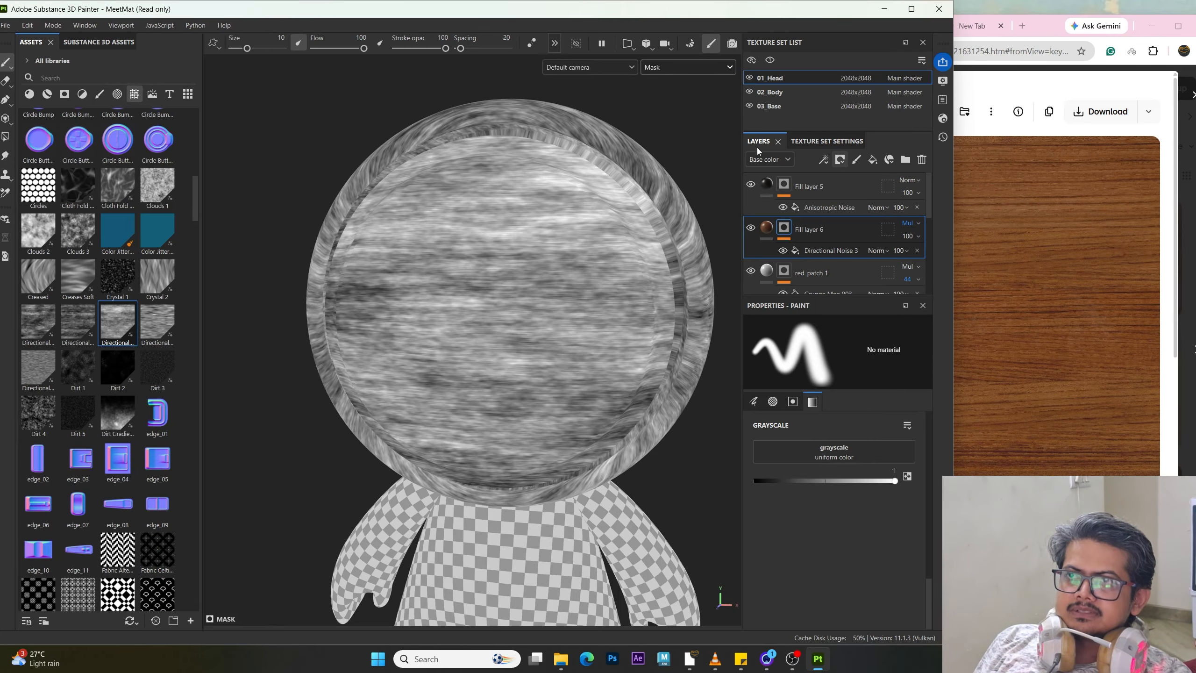
left_click(697, 69)
left_click(687, 94)
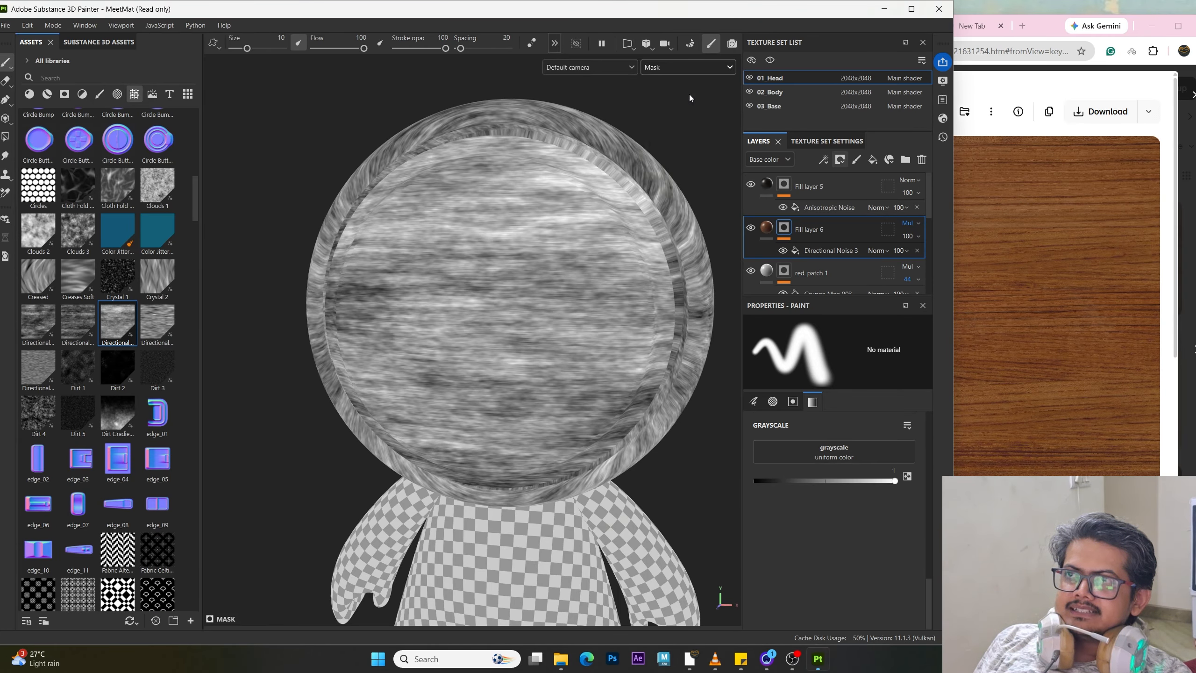
mouse_move(595, 323)
left_mouse_down("alt")
mouse_move(545, 379)
mouse_move(594, 309)
left_mouse_up("alt")
Step: Lower the Directional Noise 3 balance to about 0.26
left_click(814, 253)
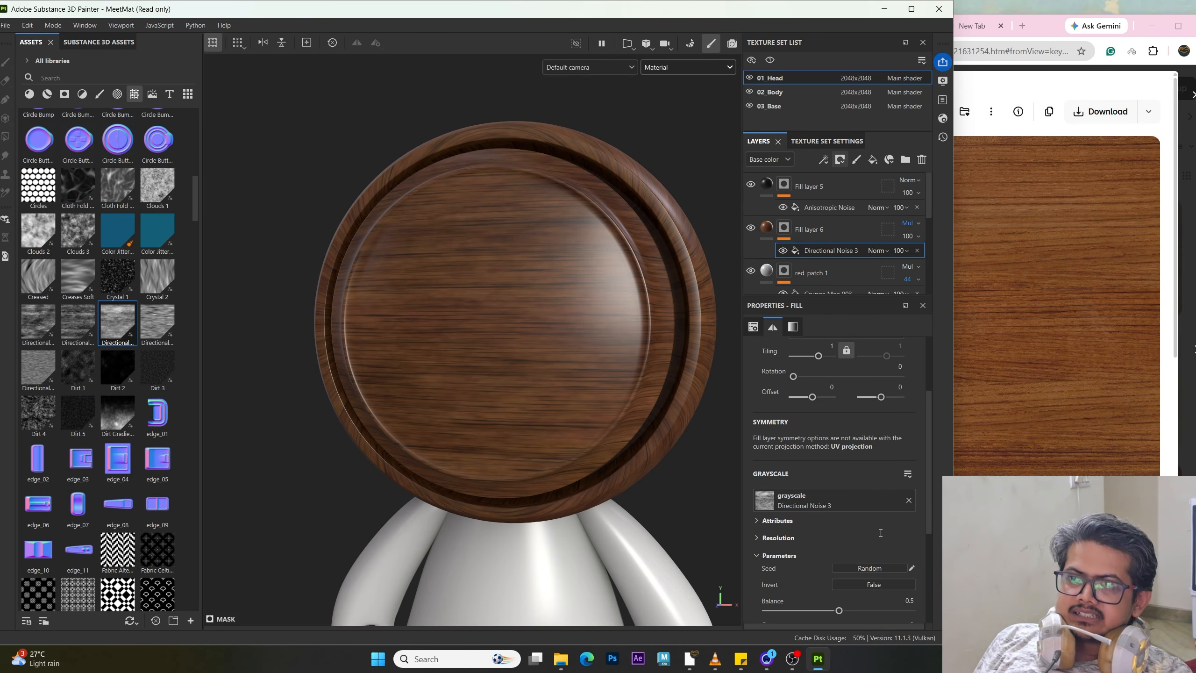
left_click_drag(836, 610, 800, 612)
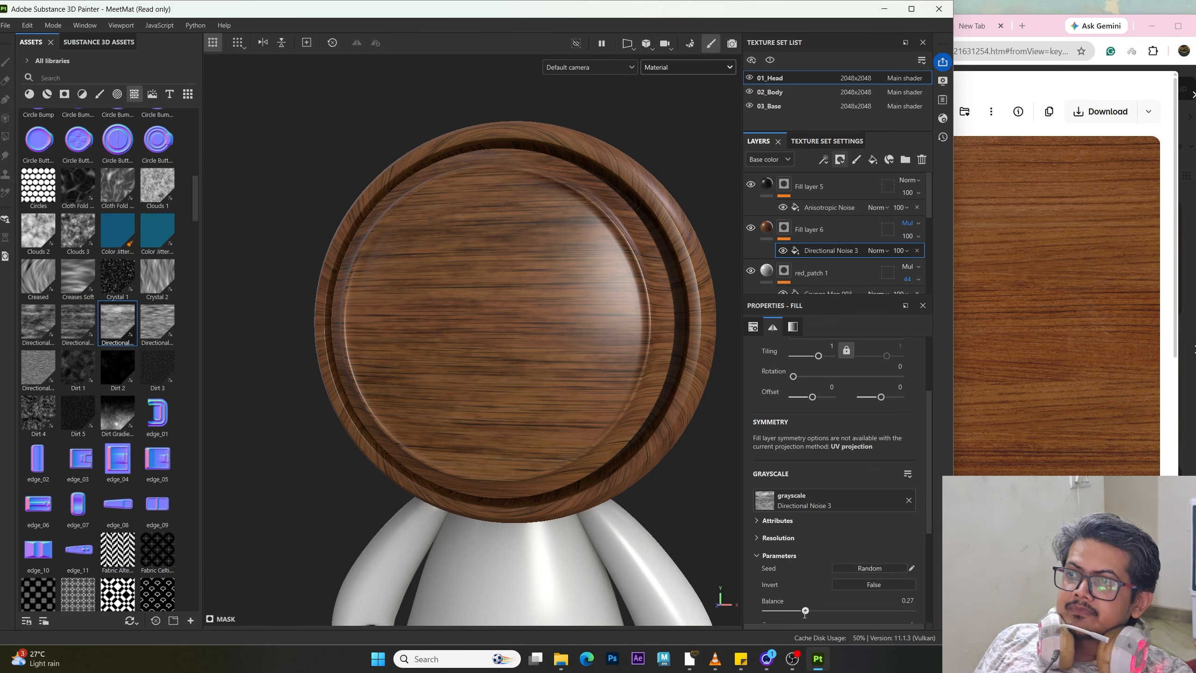
scroll(584, 409, "up", 3)
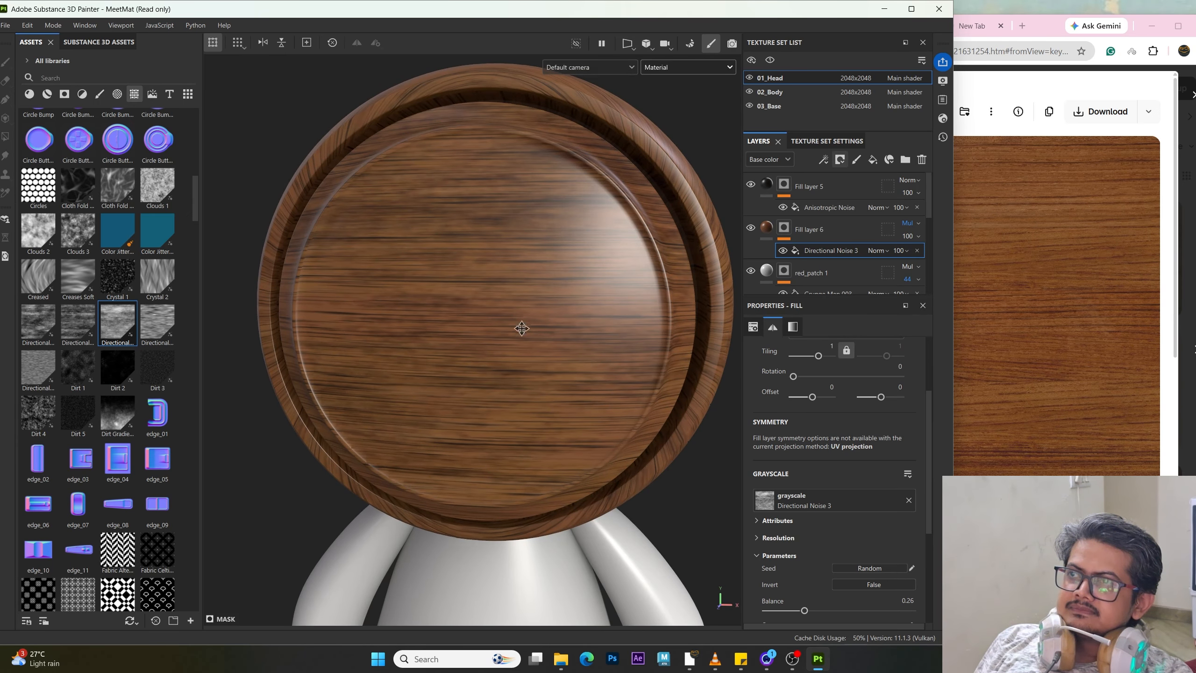
mouse_move(522, 328)
left_mouse_down("alt")
mouse_move(448, 326)
mouse_move(514, 328)
left_mouse_up("alt")
right_click_drag(514, 328, 406, 327, "alt")
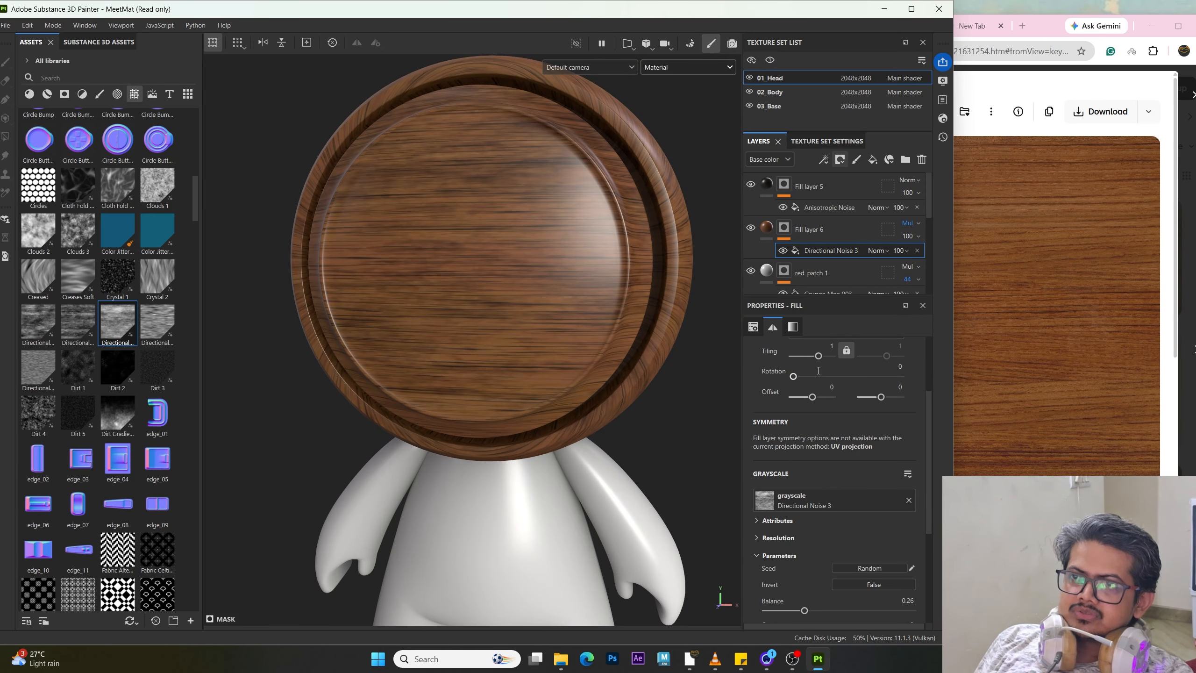
Step: Set the Directional Noise 3 scale to 4
left_click_drag(819, 355, 821, 358)
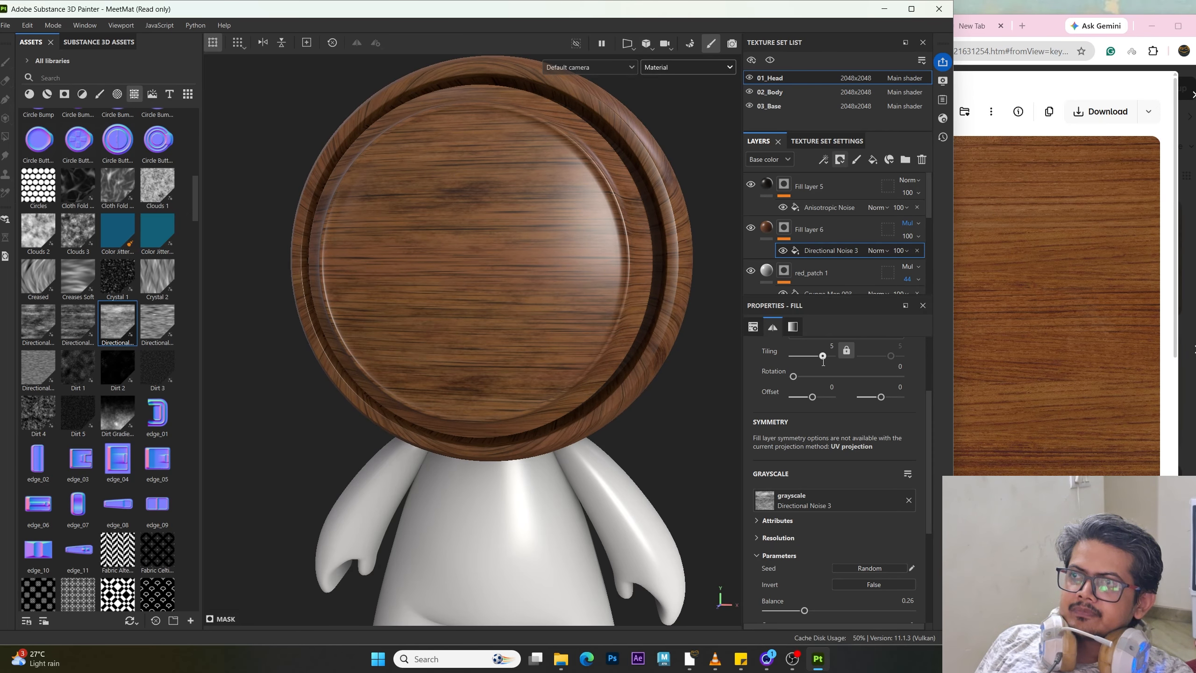
scroll(839, 521, "down", 3)
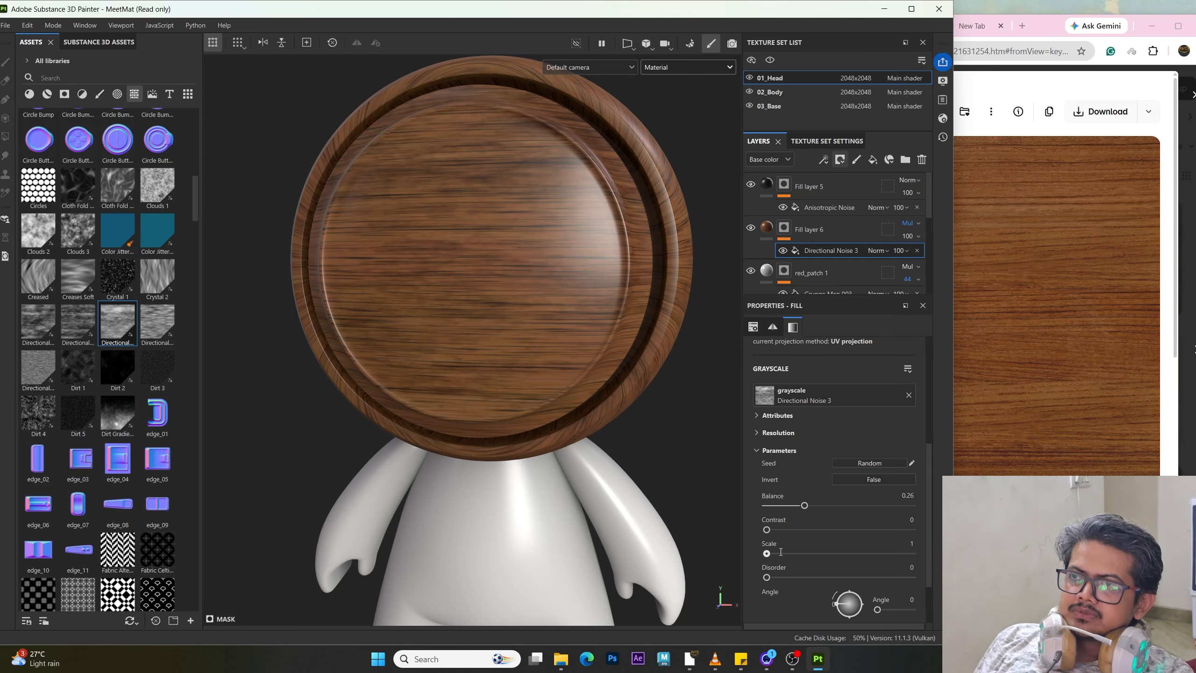
left_click_drag(781, 551, 911, 542)
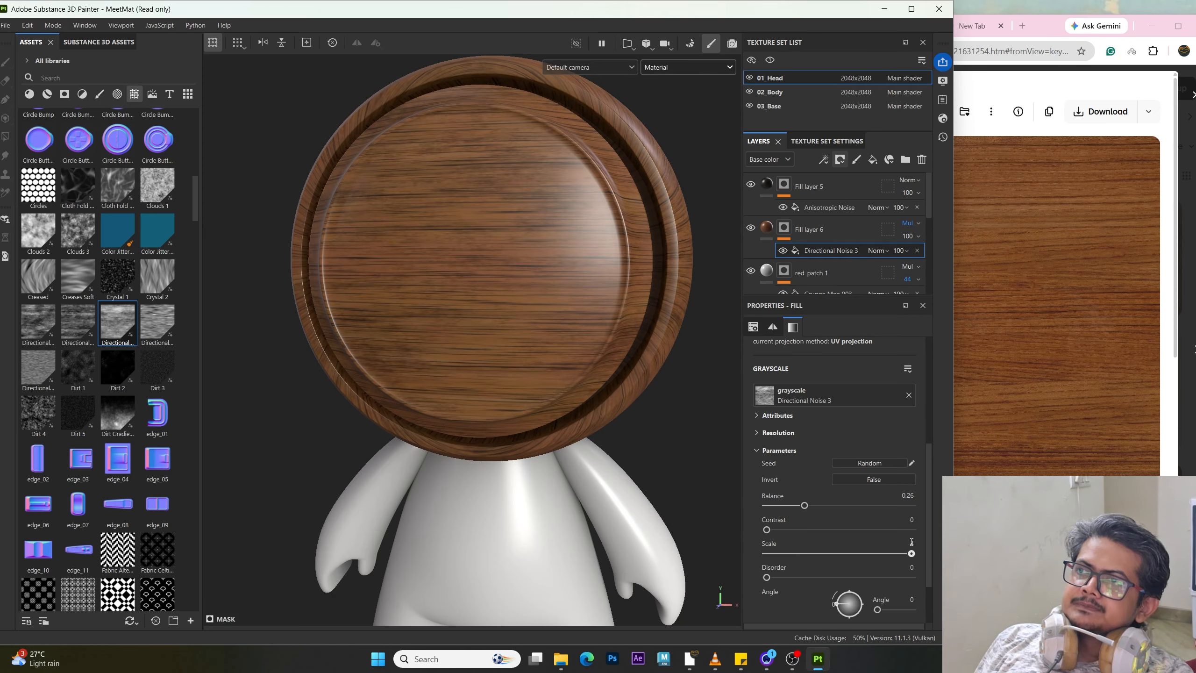
left_click_drag(443, 254, 486, 222, "alt")
scroll(486, 222, "up", 5)
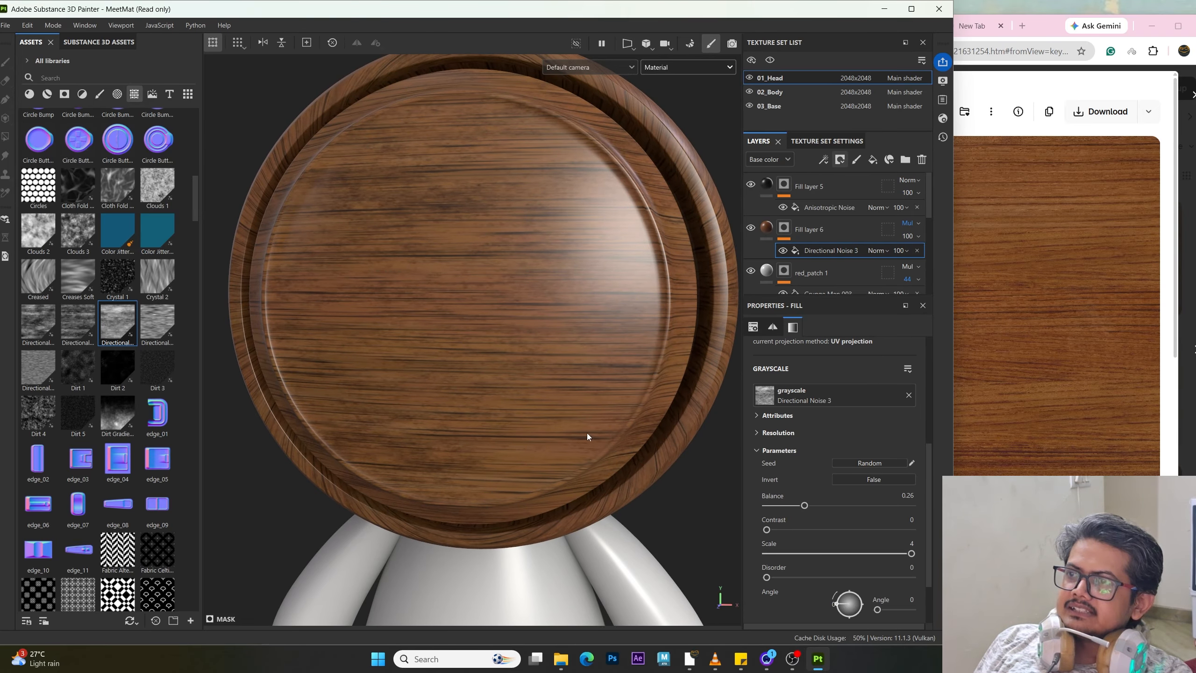
Step: Raise the Directional Noise 3 balance to 0.32
scroll(509, 417, "down", 2)
mouse_move(494, 406)
left_mouse_down("alt")
mouse_move(471, 401)
mouse_move(485, 406)
left_mouse_up("alt")
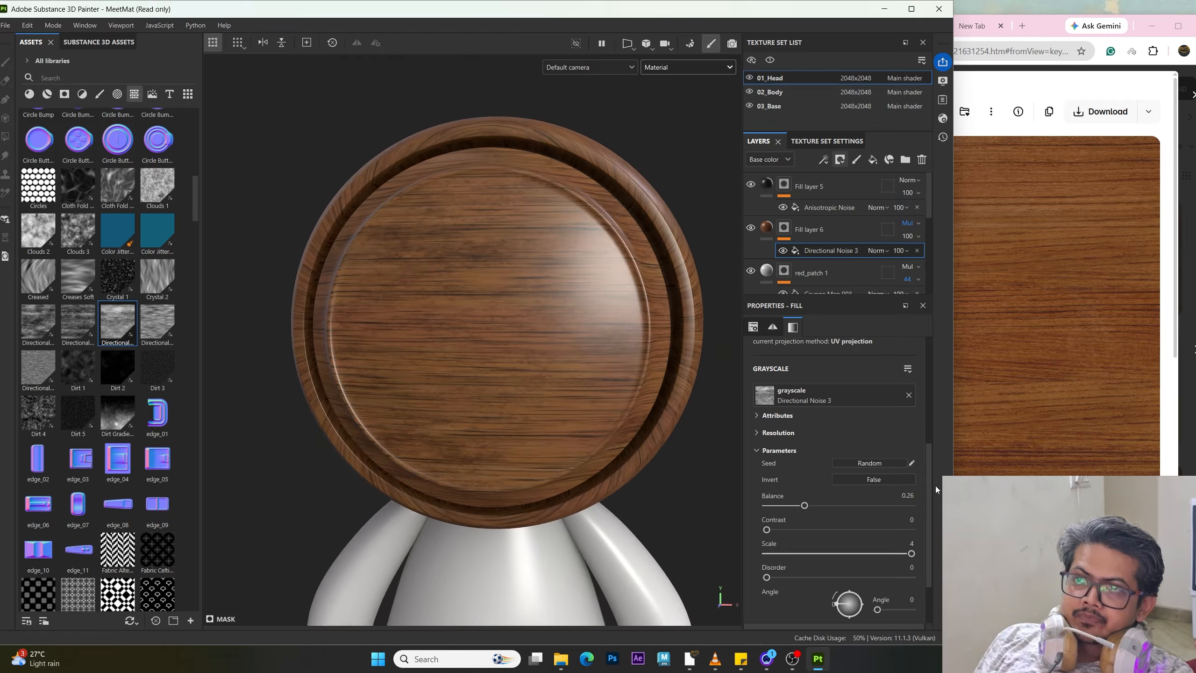
mouse_move(805, 507)
left_mouse_down()
mouse_move(829, 509)
mouse_move(814, 512)
left_mouse_up()
left_click(911, 543)
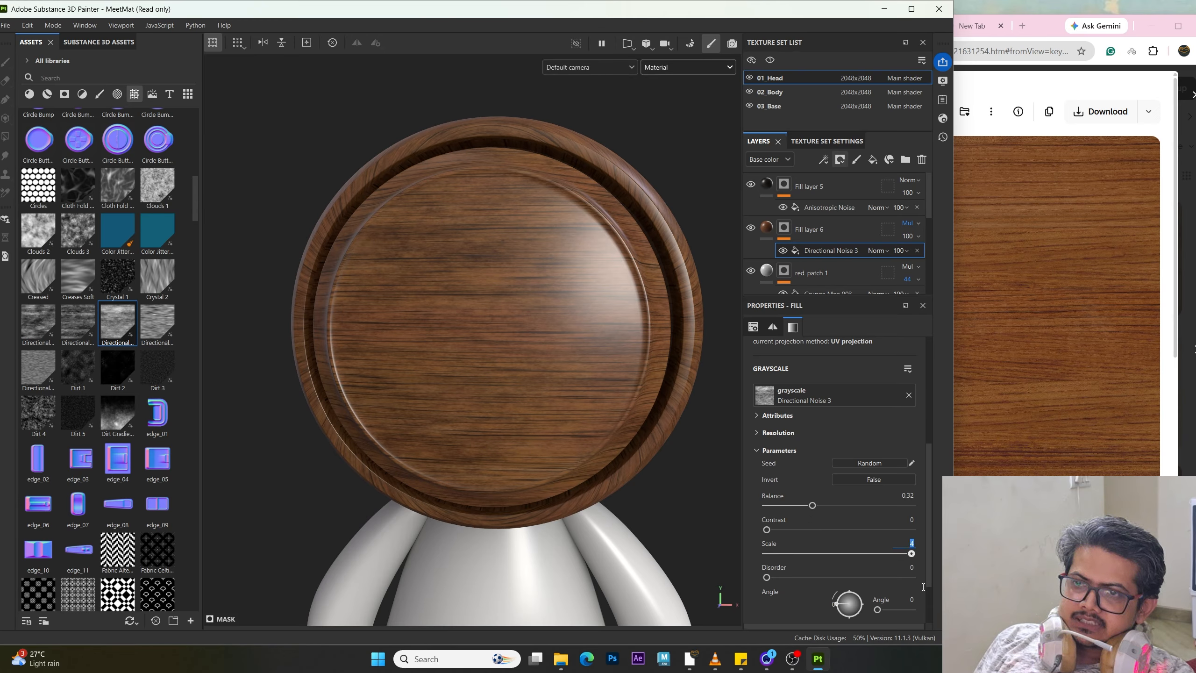
key("Return")
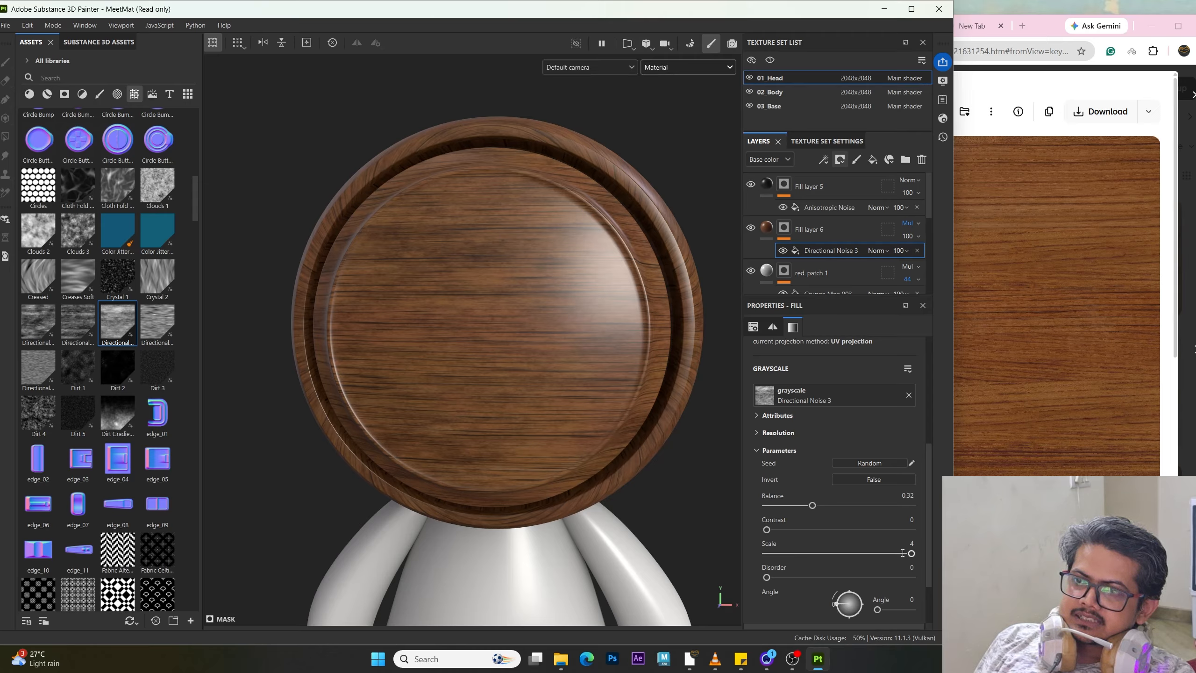
Step: Try setting the Directional Noise 3 scale to 5, and set its tiling to about 2.29
left_click(920, 544)
type("5")
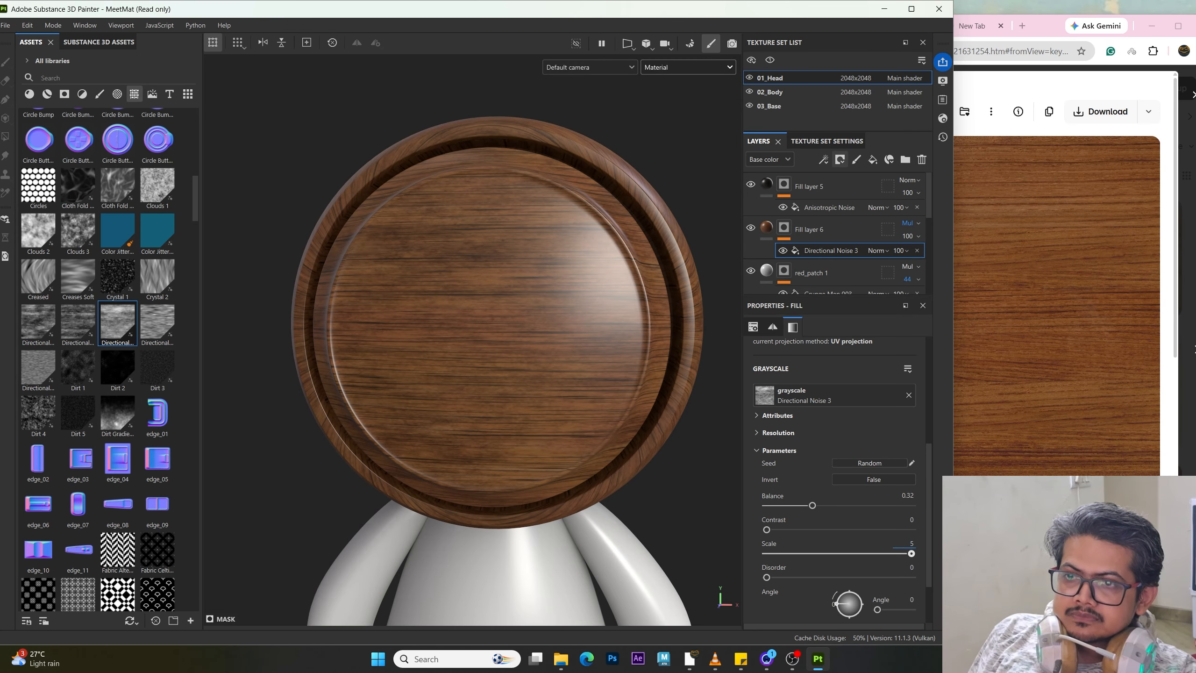
key("Return")
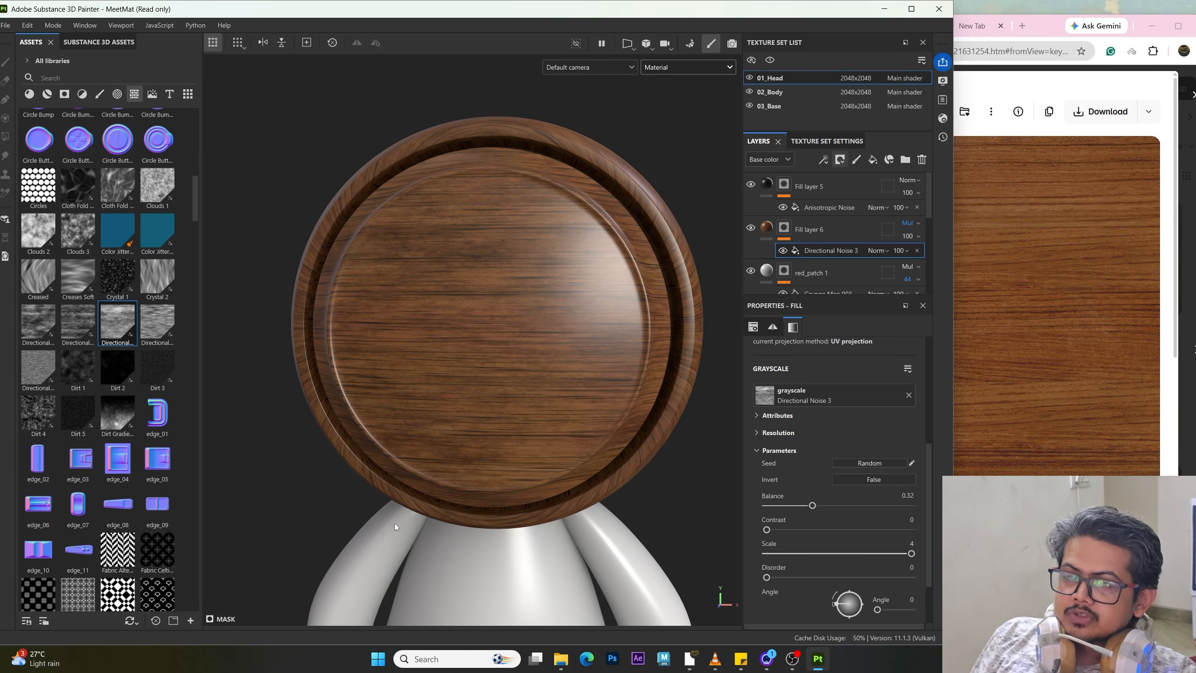
scroll(818, 420, "up", 3)
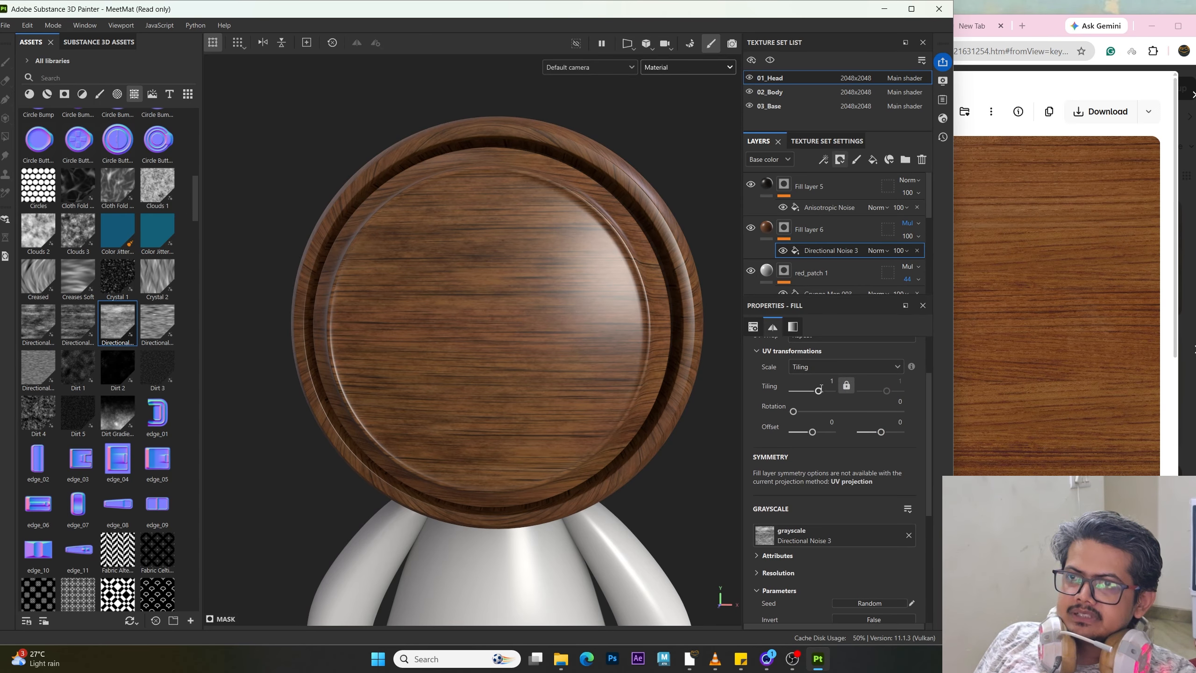
left_click_drag(819, 391, 820, 391)
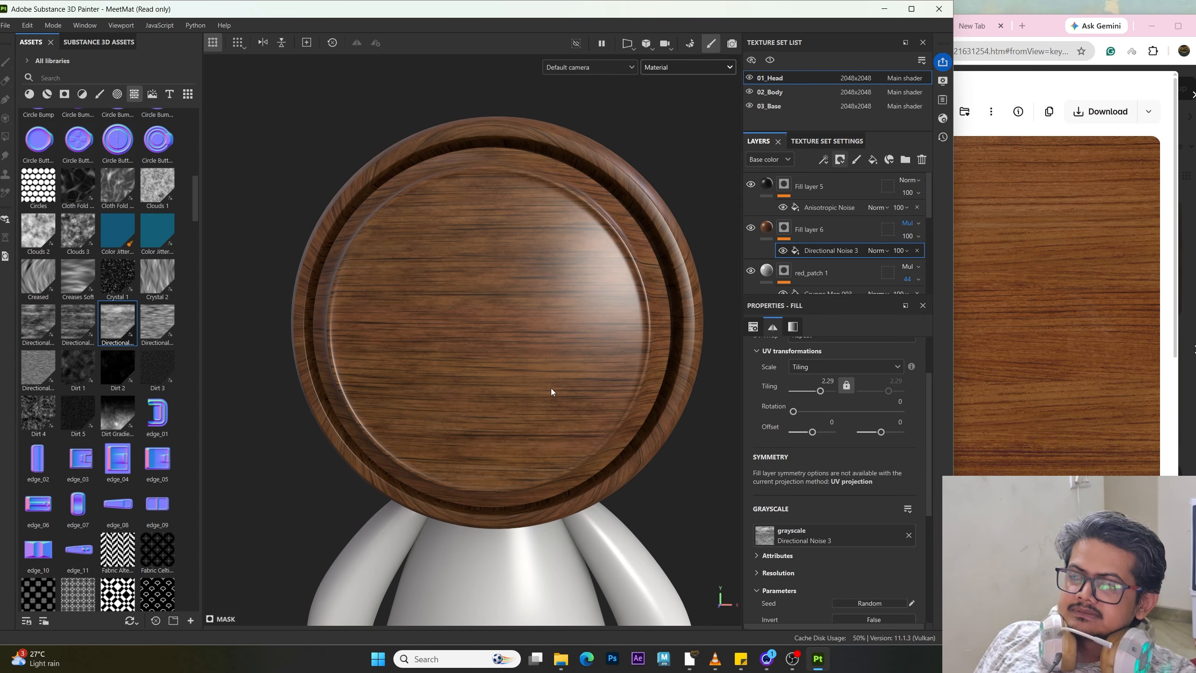
Step: Set Fill layer 6's opacity to 67
left_click_drag(551, 388, 697, 386, "alt")
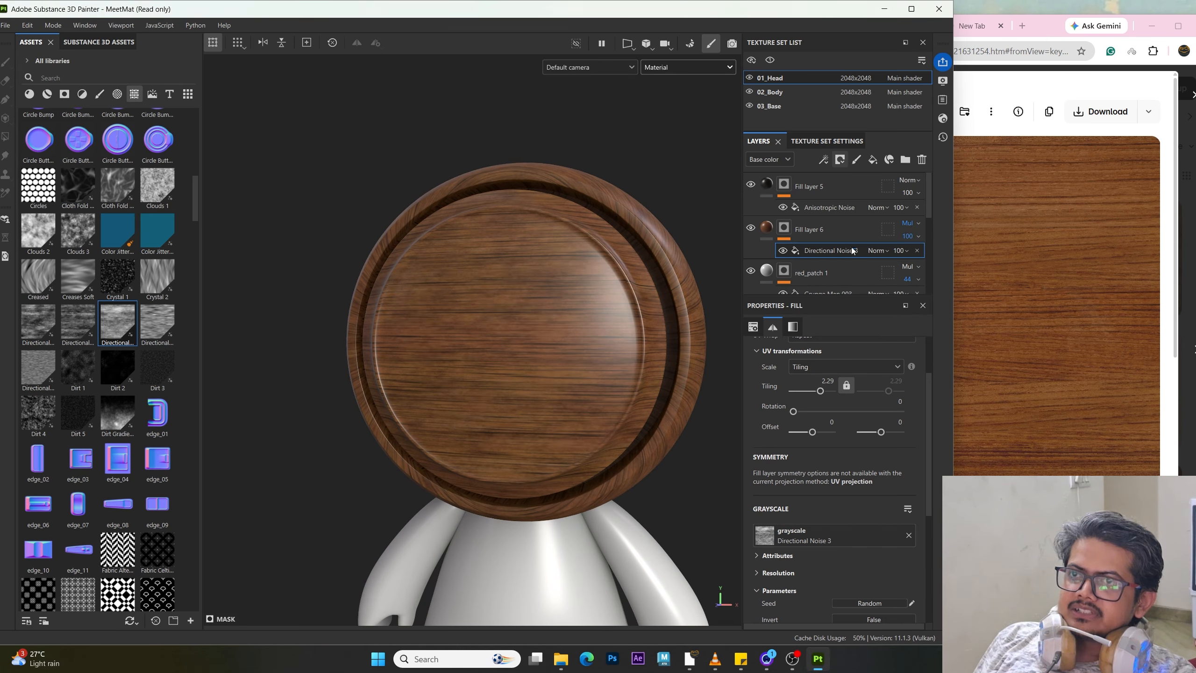
left_click(858, 257)
left_click(830, 250)
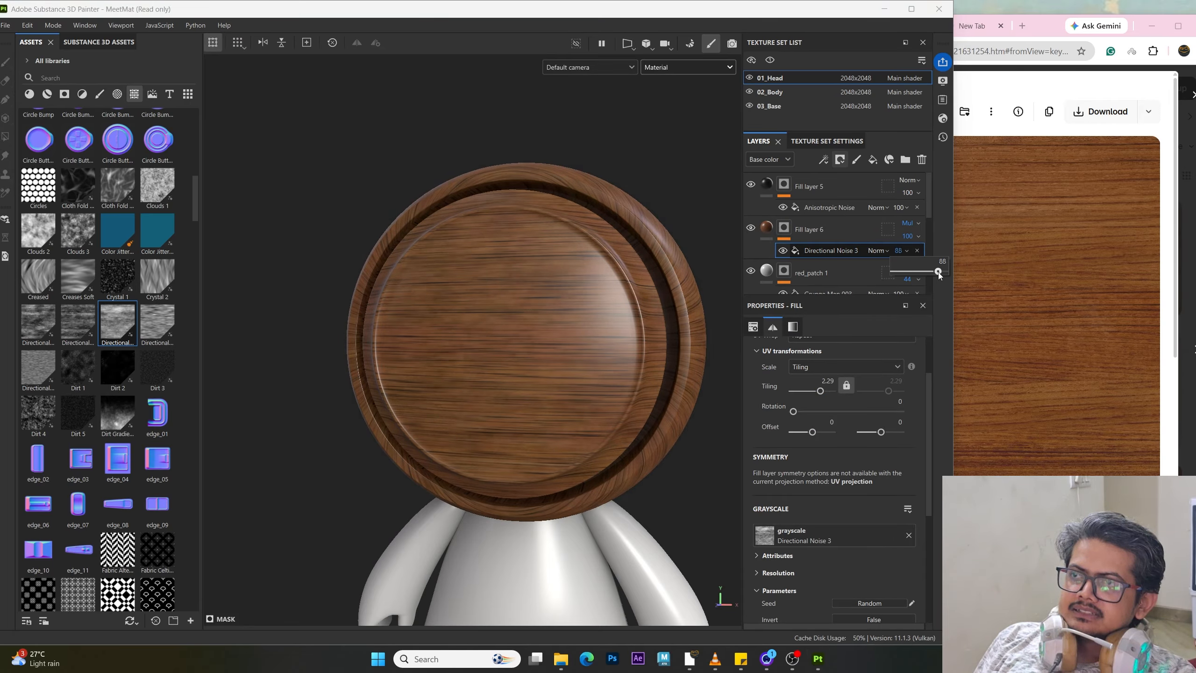
left_click(918, 236)
left_click_drag(948, 258, 933, 277)
left_click_drag(608, 405, 505, 485, "alt")
left_click(829, 229)
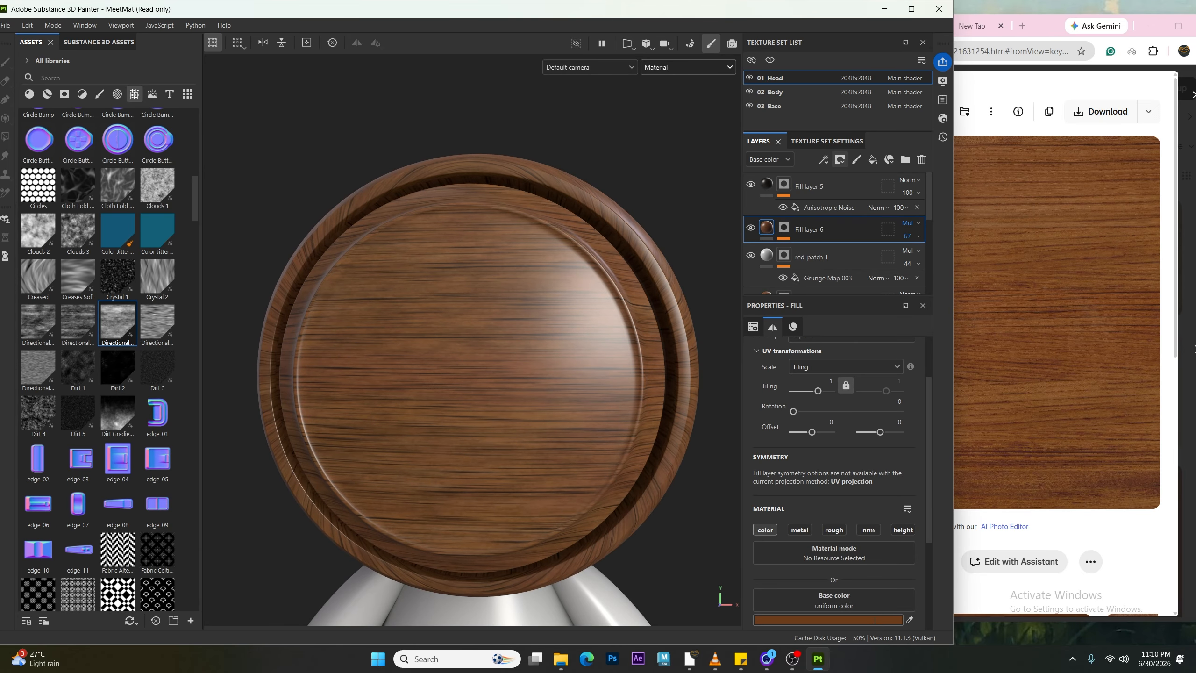
Step: Adjust Fill layer 6's base color in the color picker
left_click(829, 619)
left_click(1023, 420)
left_click(968, 387)
left_click_drag(968, 387, 998, 411)
left_click(1055, 300)
Step: Lower the red_patch Grunge Map 003 mask balance to 0.26
scroll(817, 235, "down", 3)
left_click(822, 250)
scroll(810, 542, "down", 2)
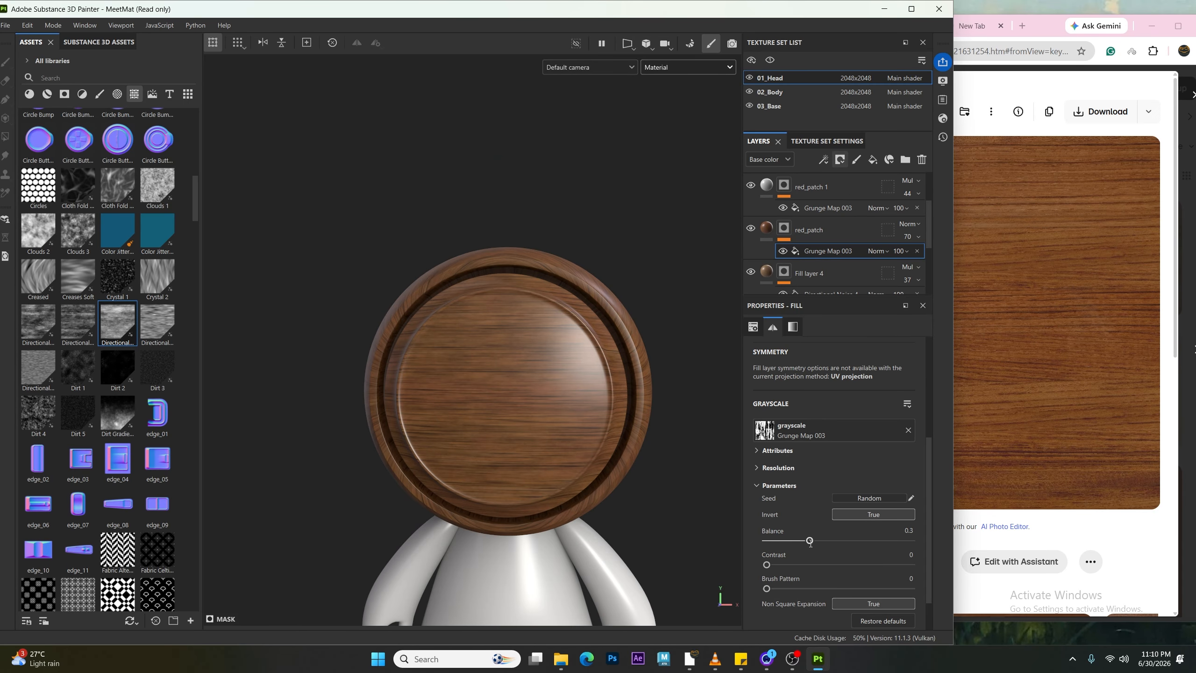
left_click_drag(810, 540, 803, 540)
Step: Toggle Fill layer 1's visibility on and off to compare the wood with and without it
left_click_drag(501, 452, 521, 455, "alt")
right_click_drag(521, 455, 560, 511, "alt")
middle_click_drag(560, 511, 481, 464, "alt")
right_click_drag(481, 464, 442, 417, "alt")
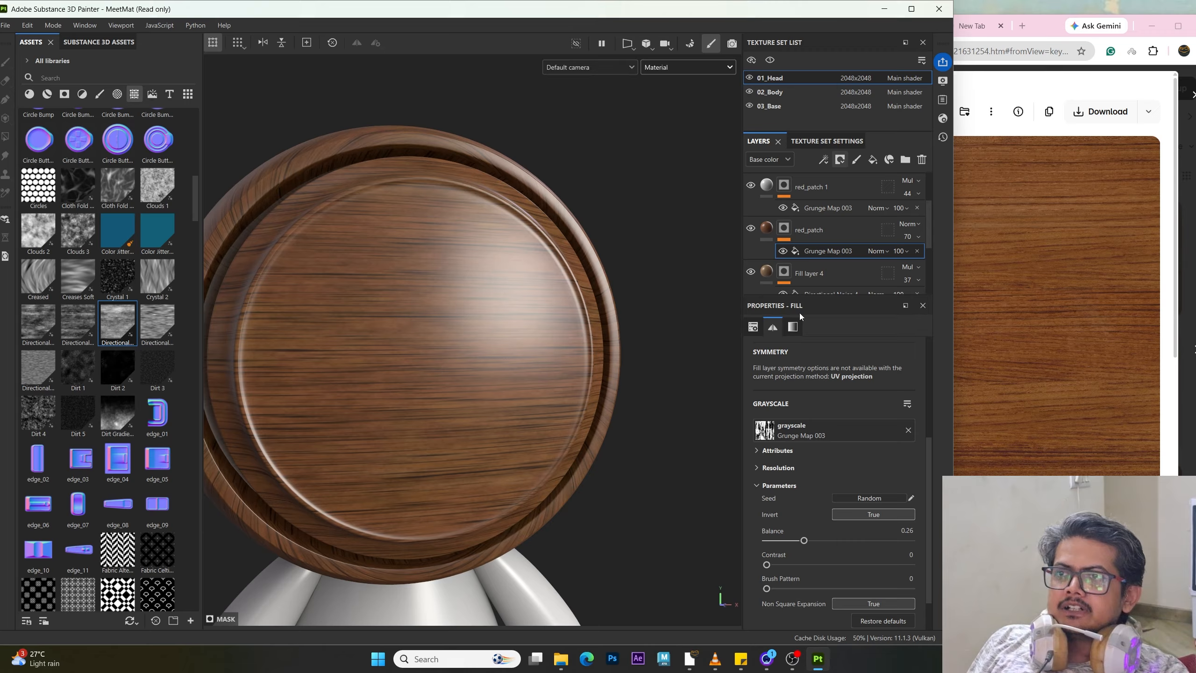
left_click_drag(811, 294, 817, 497)
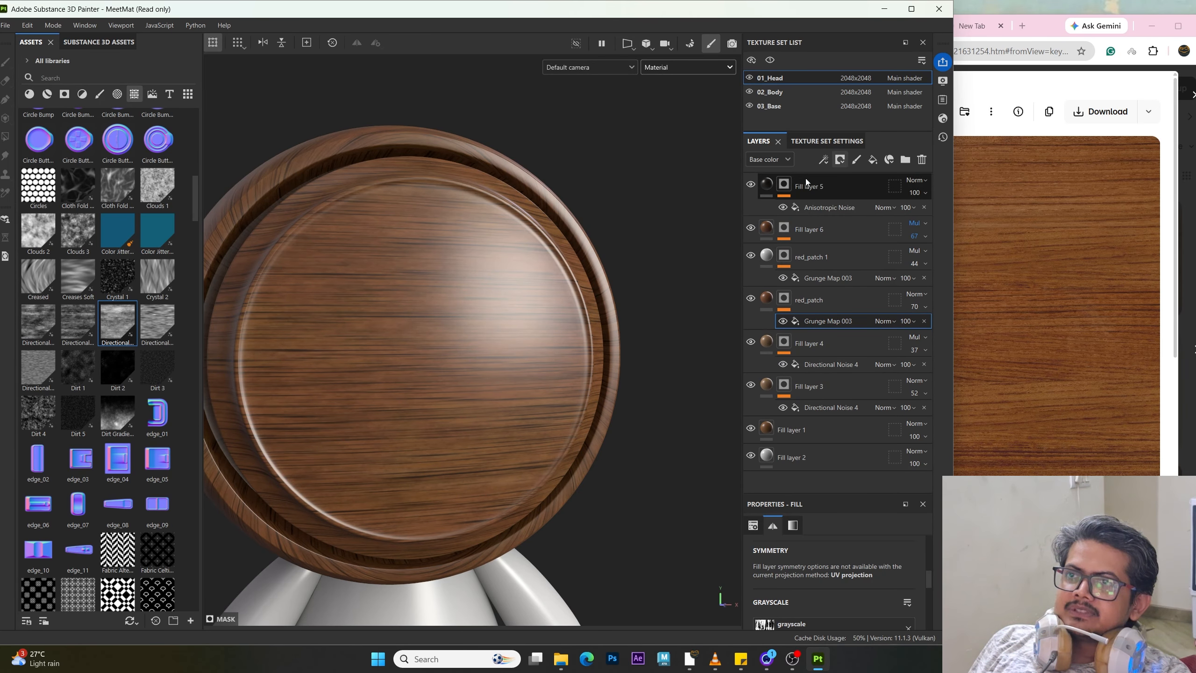
left_click_drag(700, 223, 620, 213, "alt")
middle_click_drag(582, 310, 563, 271, "alt")
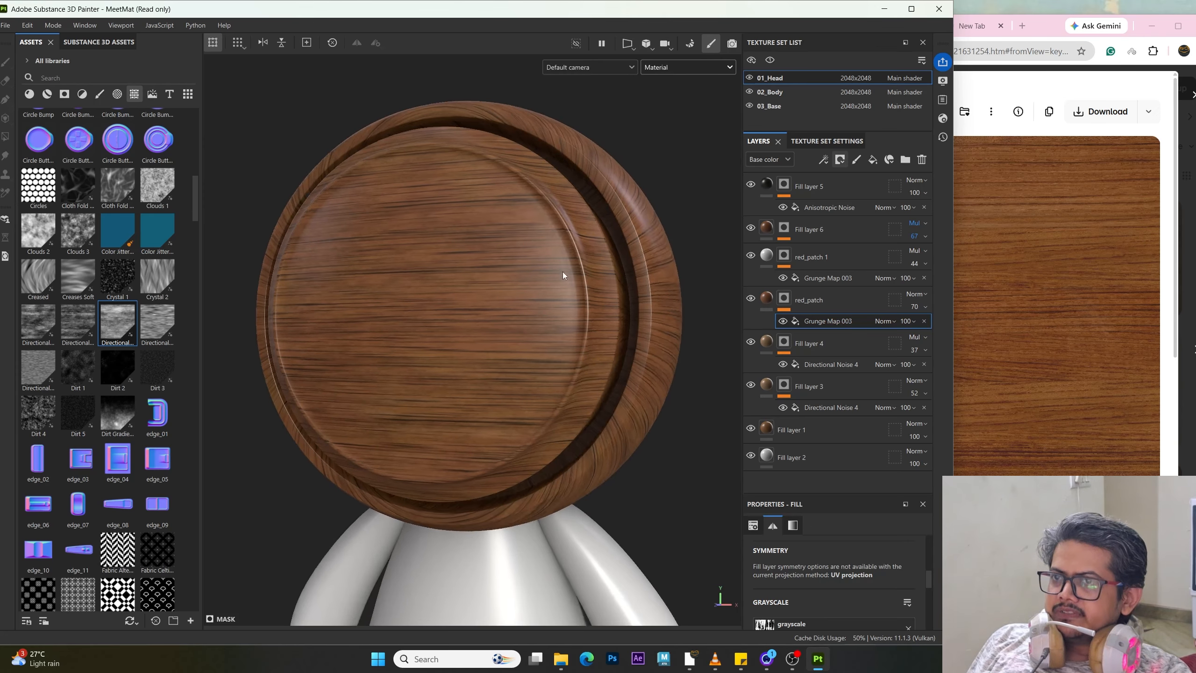
left_click_drag(562, 271, 619, 333, "alt")
middle_click_drag(589, 338, 592, 384, "alt")
right_click_drag(591, 384, 572, 359, "alt")
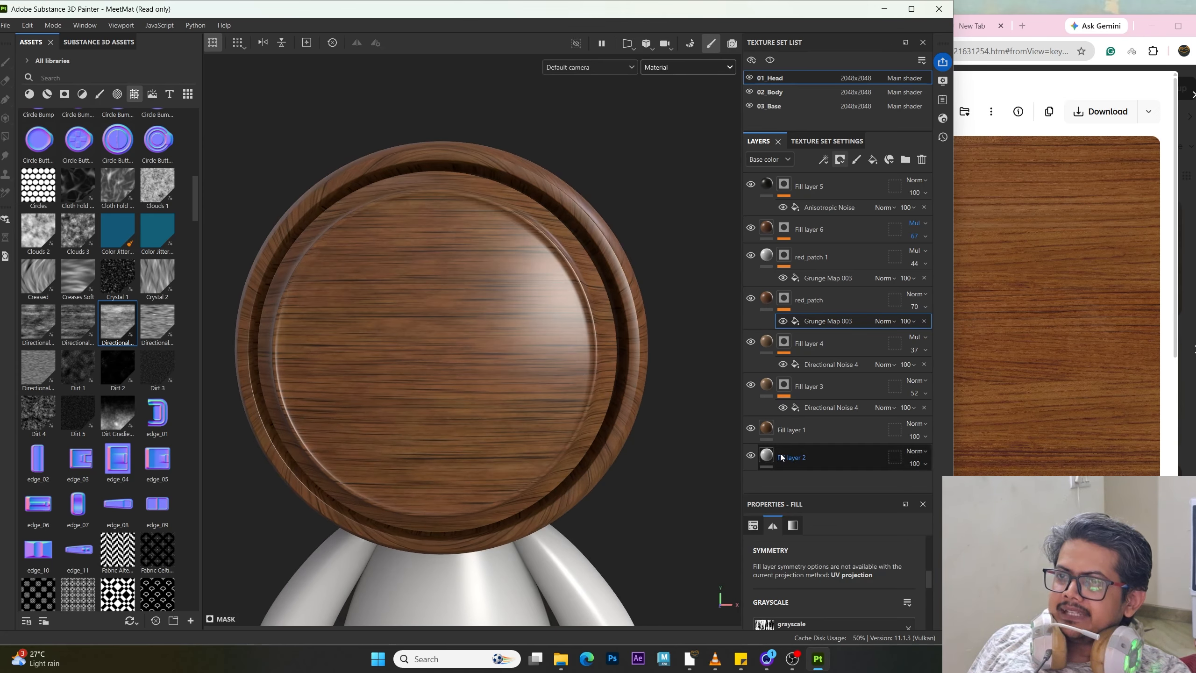
left_click(751, 429)
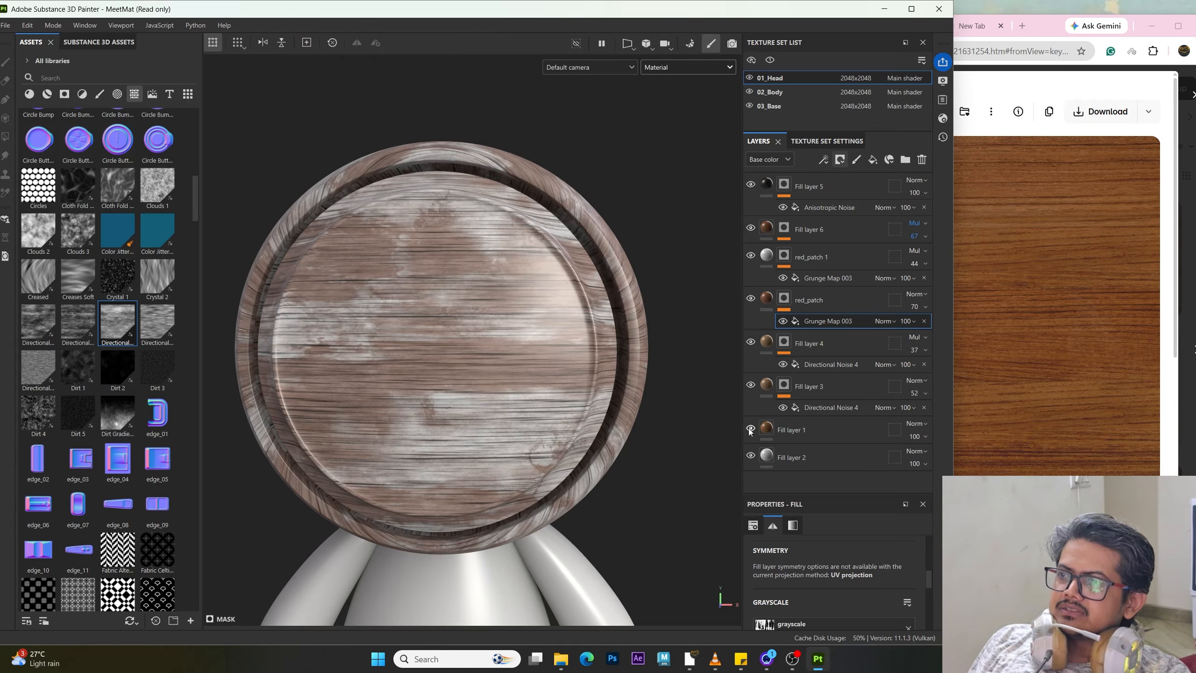
left_click(751, 430)
left_click(751, 430)
left_click(751, 429)
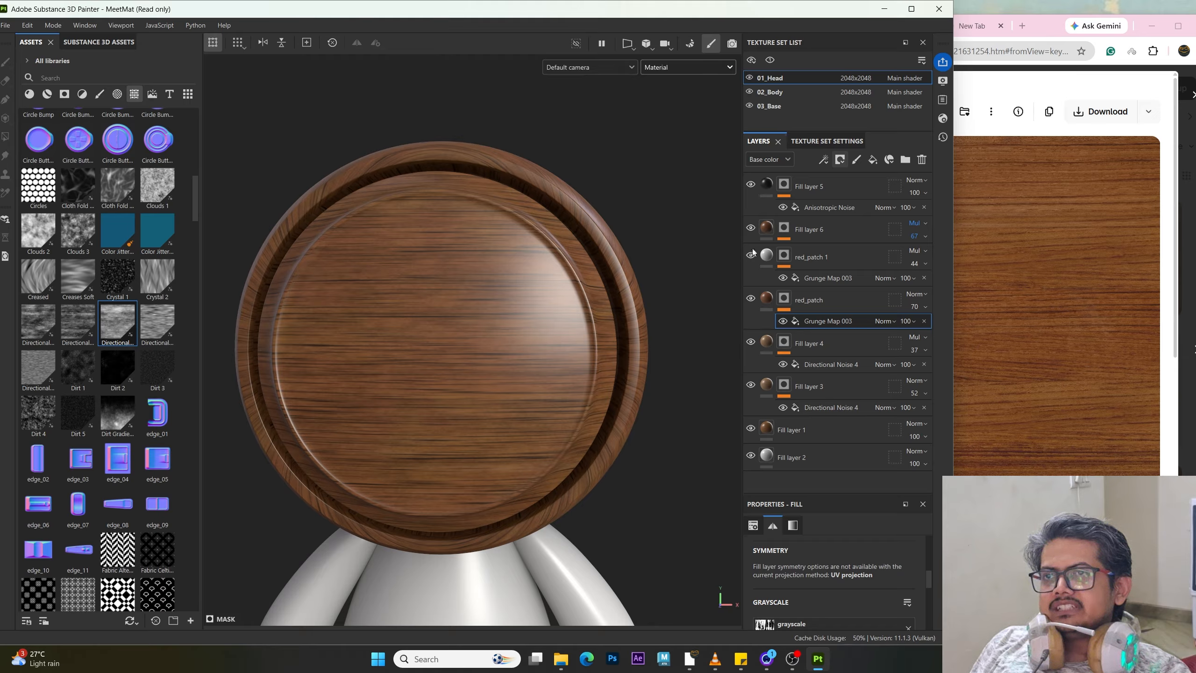
left_click(750, 430)
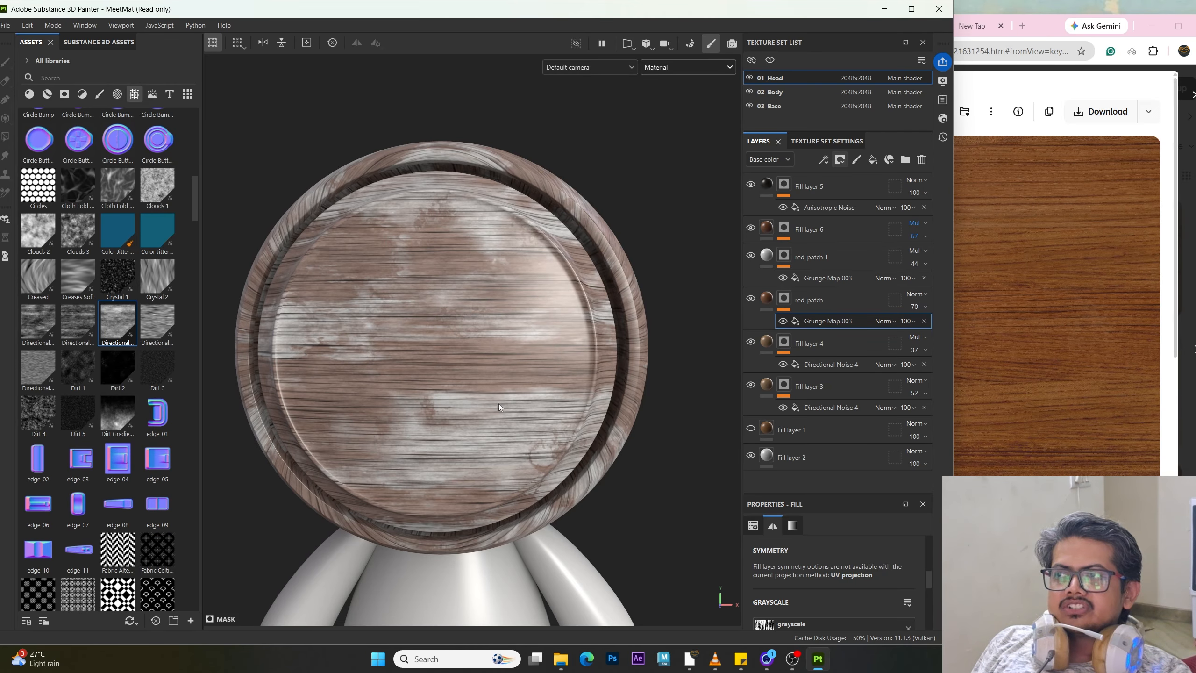
left_click(751, 429)
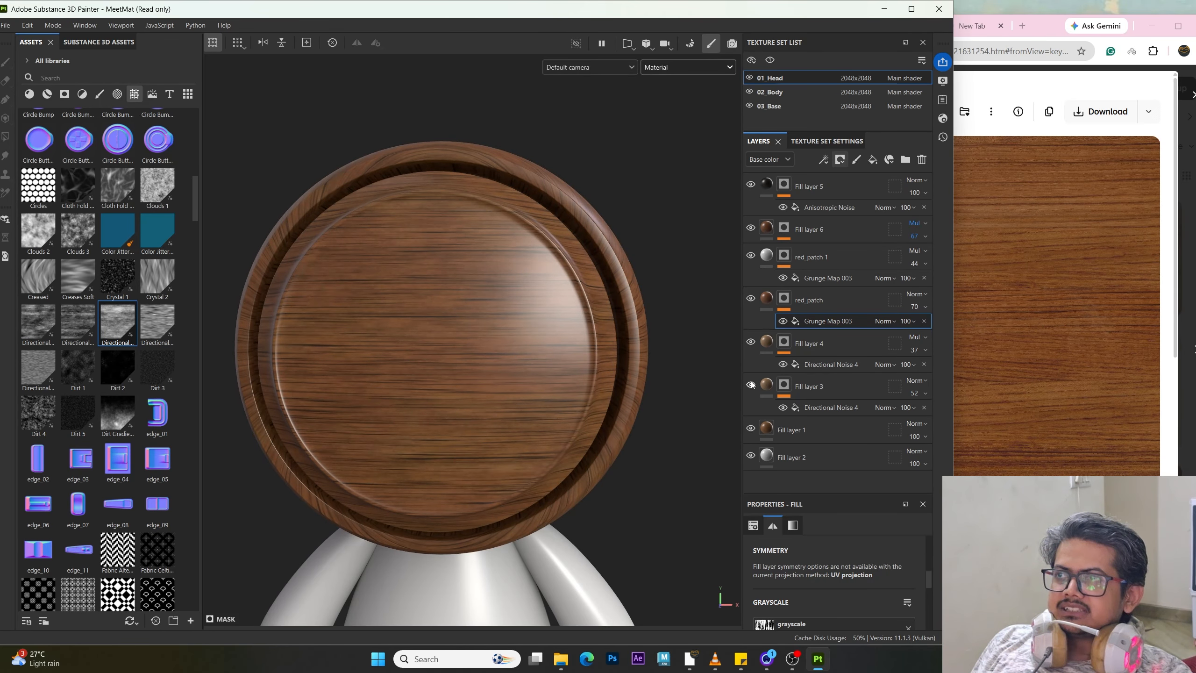
Step: Orbit around the head to inspect the wood material from several angles
left_click_drag(414, 320, 568, 348, "alt")
right_click_drag(568, 349, 582, 464, "alt")
middle_click_drag(533, 362, 572, 382, "alt")
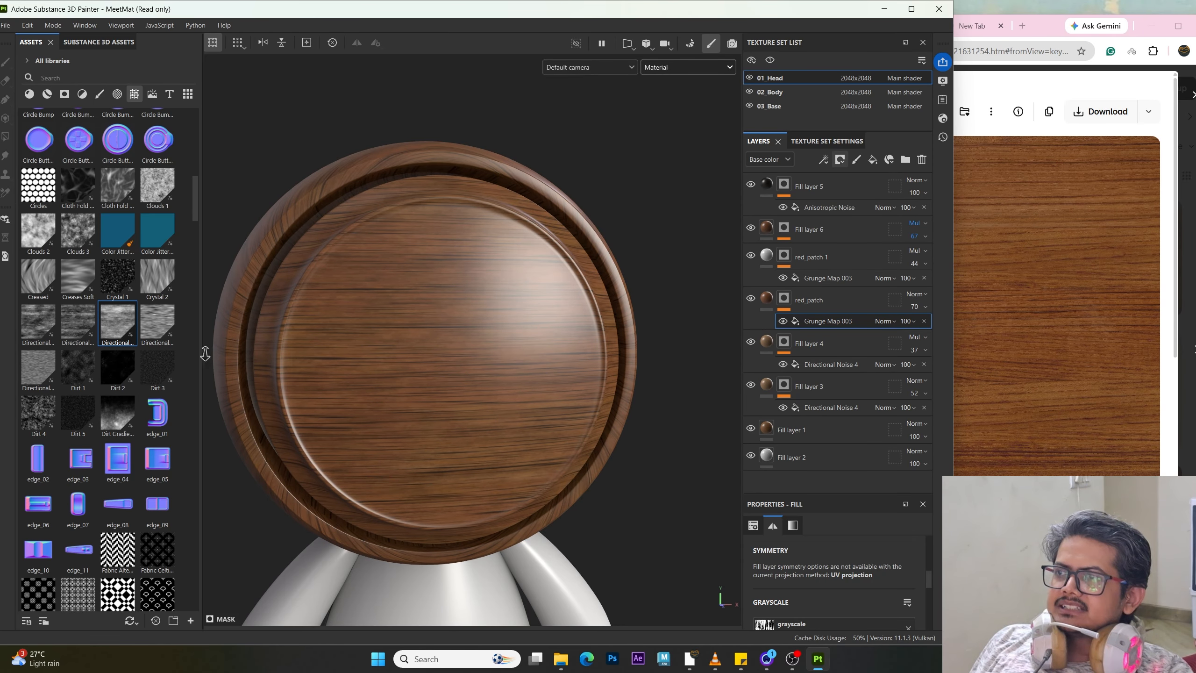
right_click_drag(205, 353, 490, 363, "alt")
left_click_drag(489, 363, 497, 431, "alt")
right_click_drag(497, 431, 321, 367, "alt")
middle_click_drag(321, 368, 333, 351, "alt")
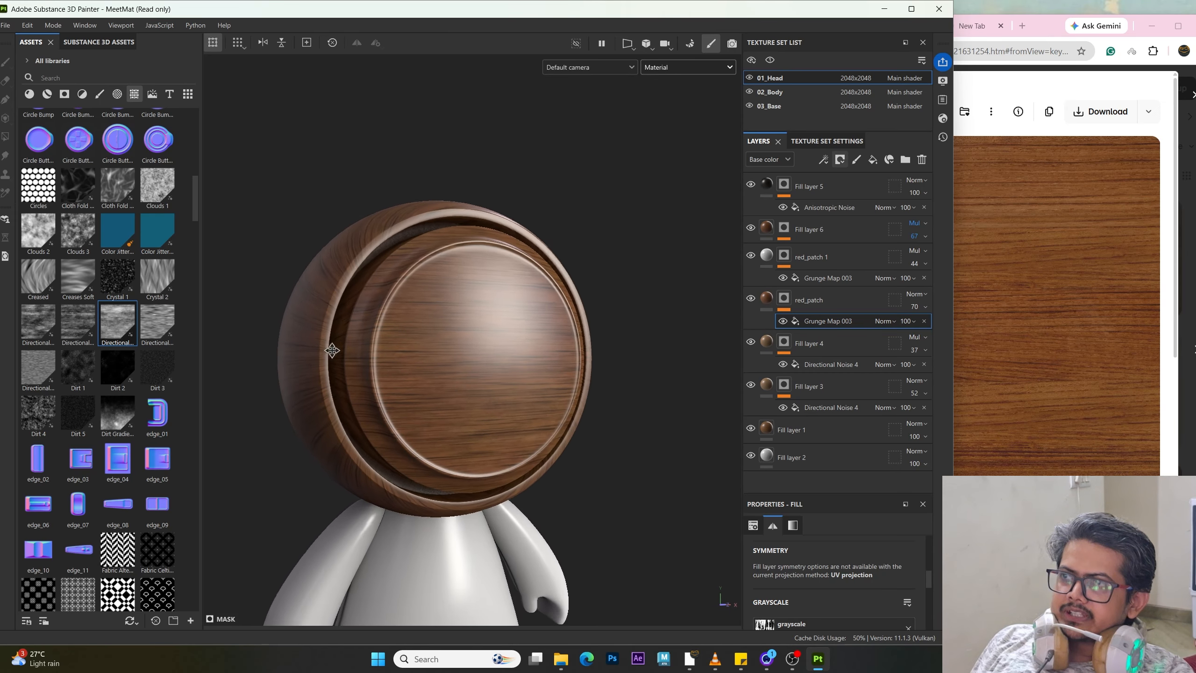
right_click_drag(332, 351, 440, 400, "alt")
left_click_drag(440, 400, 410, 410, "alt")
middle_click_drag(409, 410, 395, 390, "alt")
right_click_drag(395, 390, 549, 374, "alt")
middle_click_drag(549, 373, 470, 377, "alt")
left_click_drag(470, 377, 478, 413, "alt")
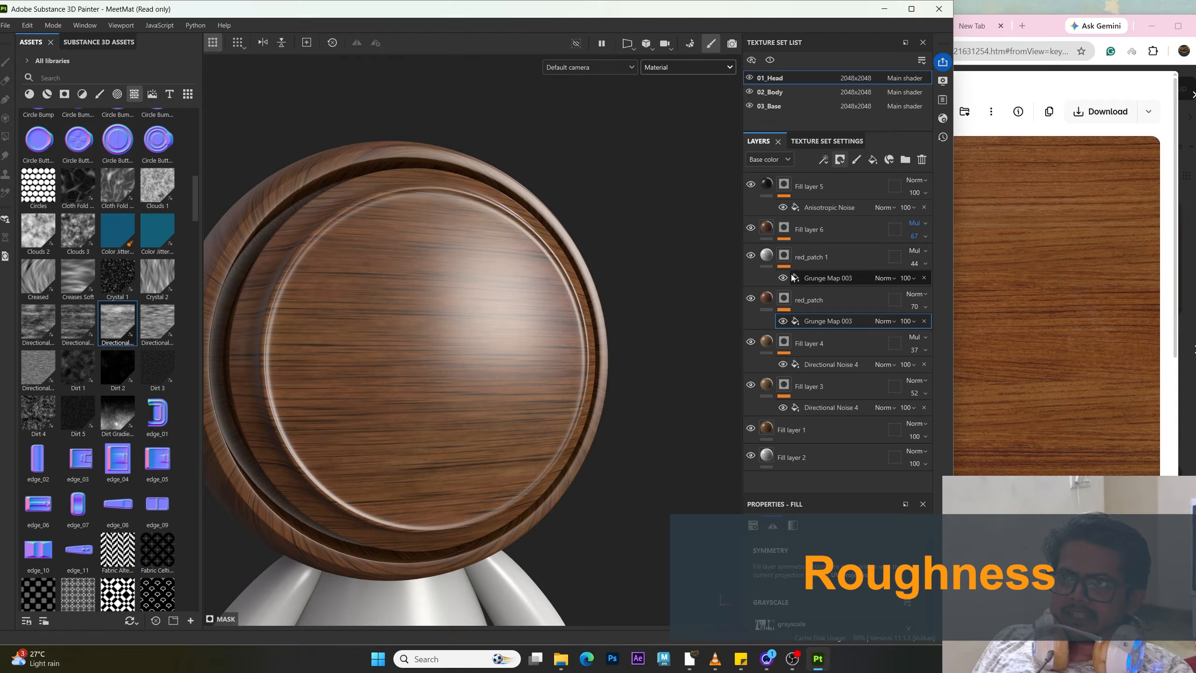
Step: Add a new fill layer above Fill layer 5 and hide it
left_click(839, 188)
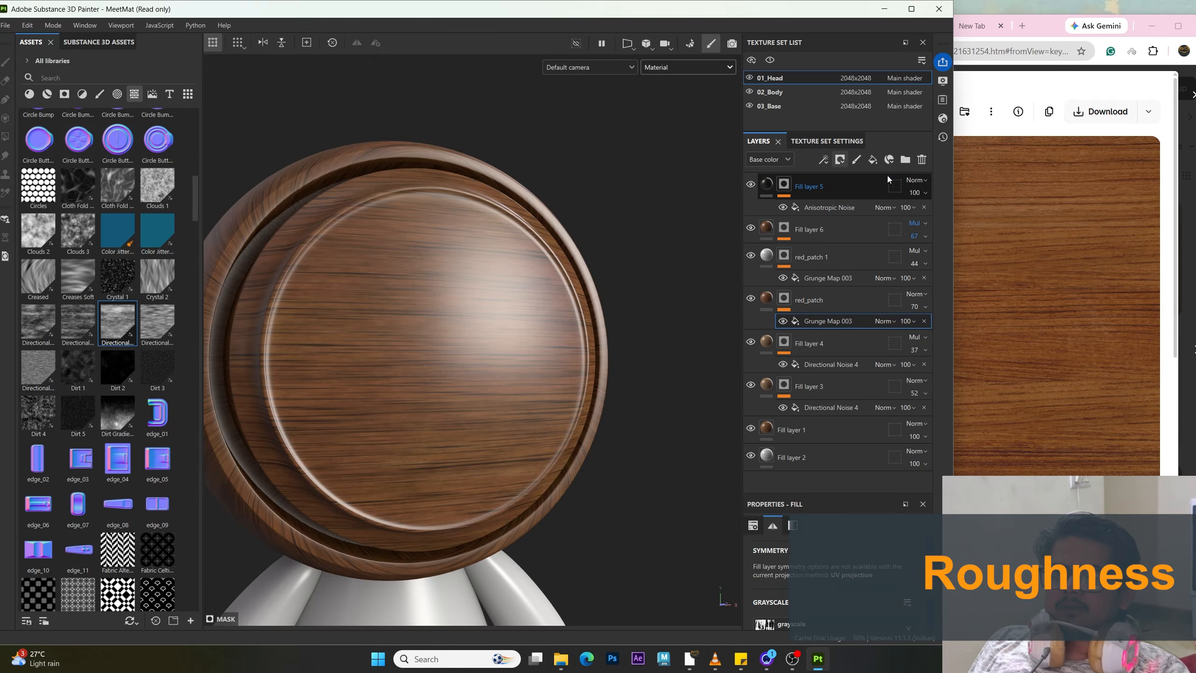
left_click(874, 146)
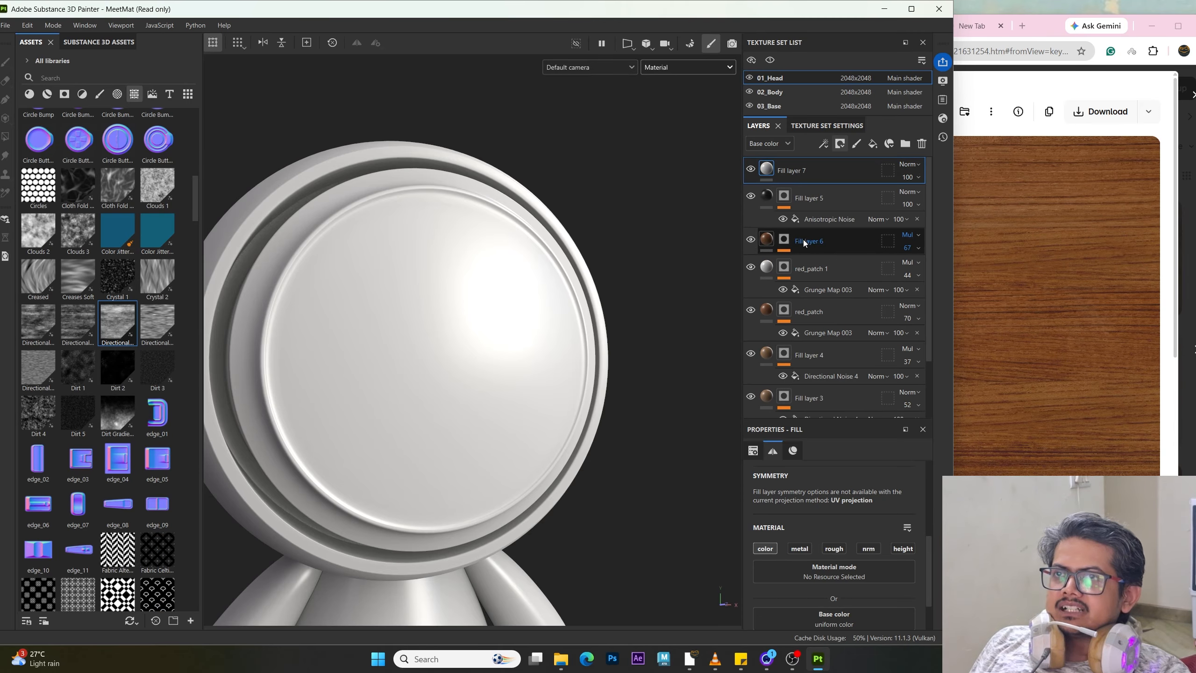
left_click(750, 169)
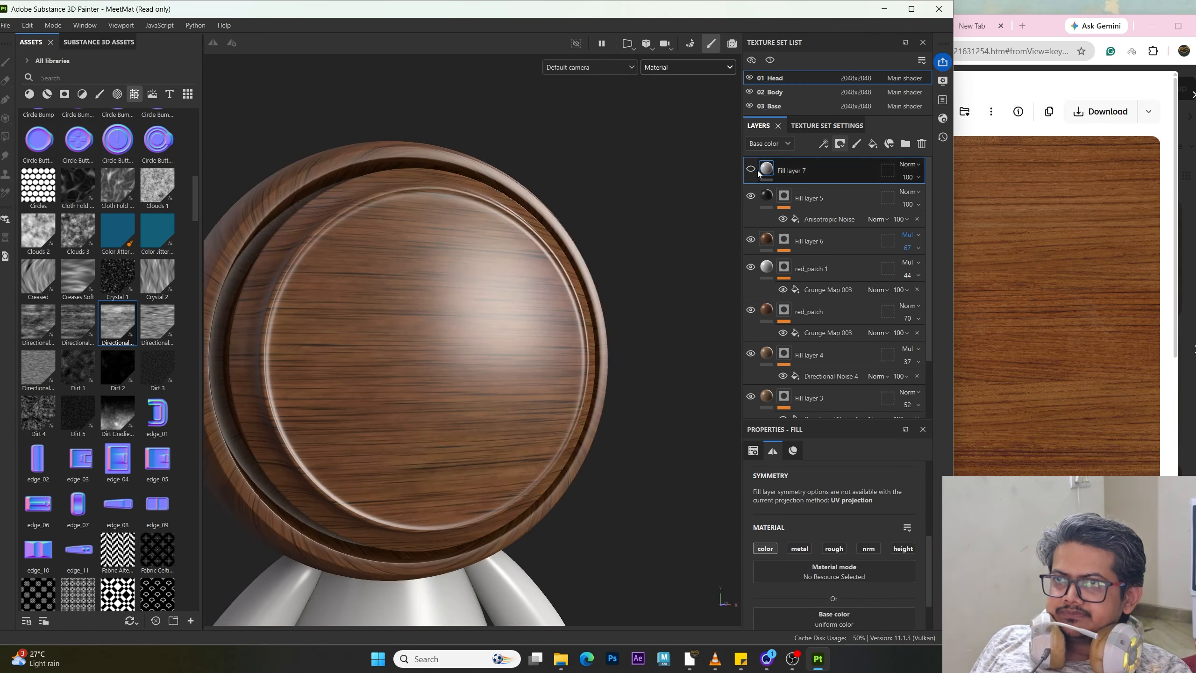
Step: Collapse the mask rows of the layers in the layer stack
scroll(805, 204, "down", 2)
left_click(787, 398)
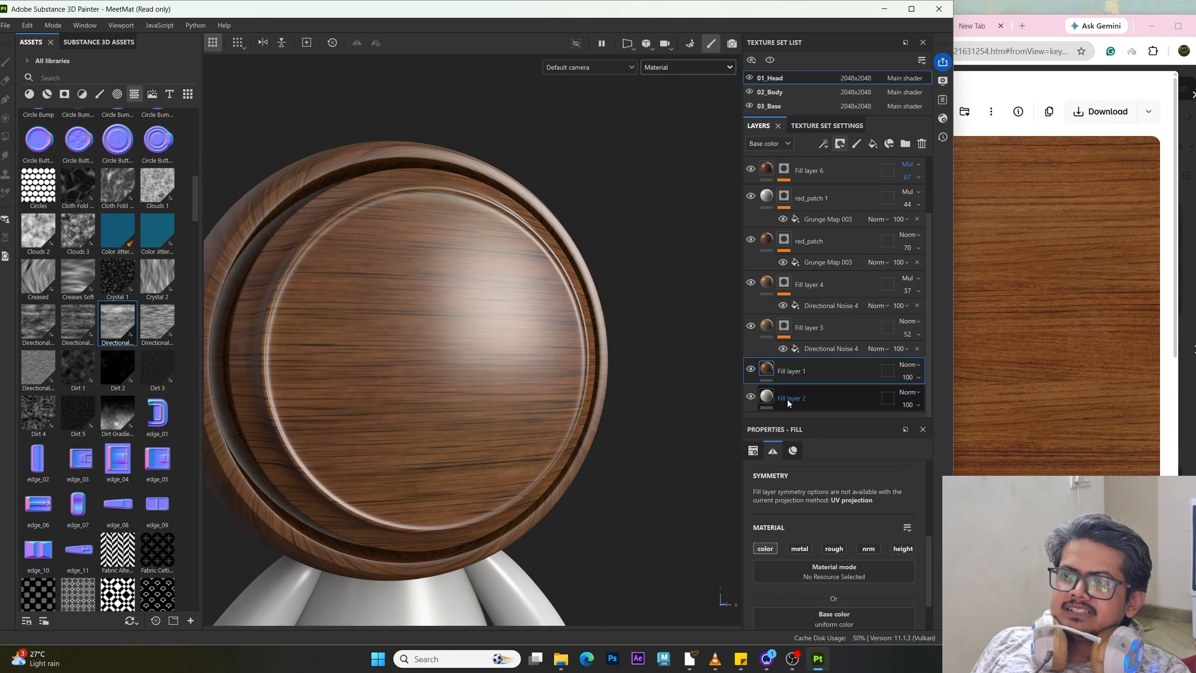
left_click(828, 375)
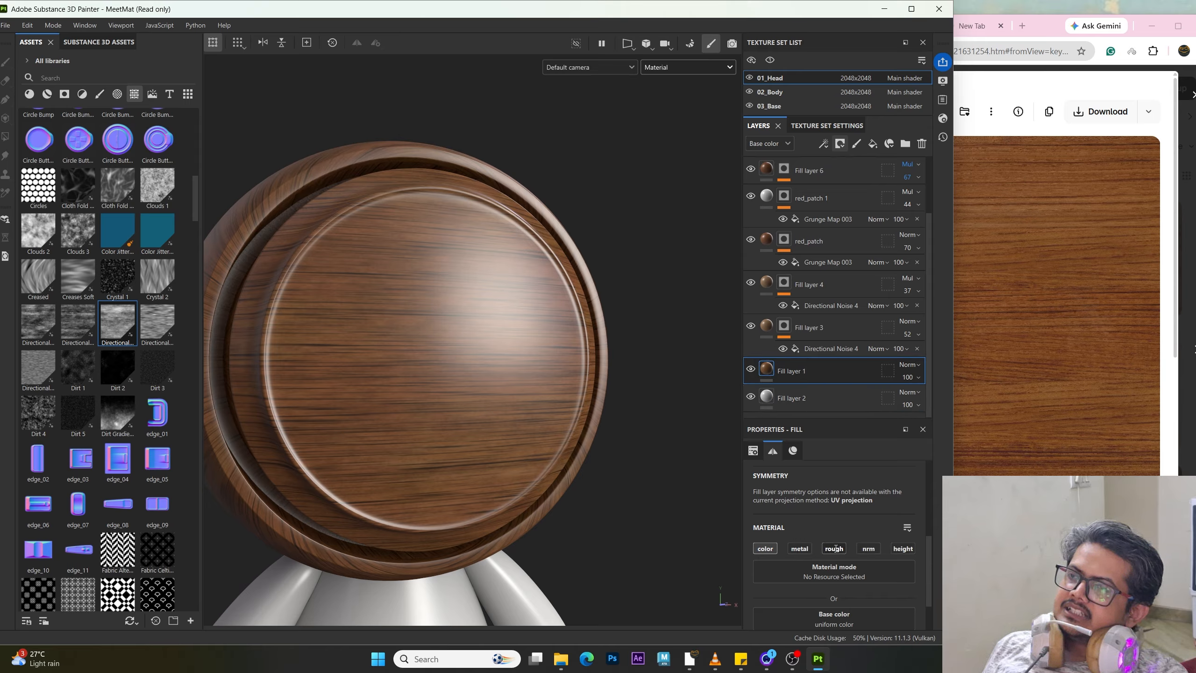
left_click(766, 325)
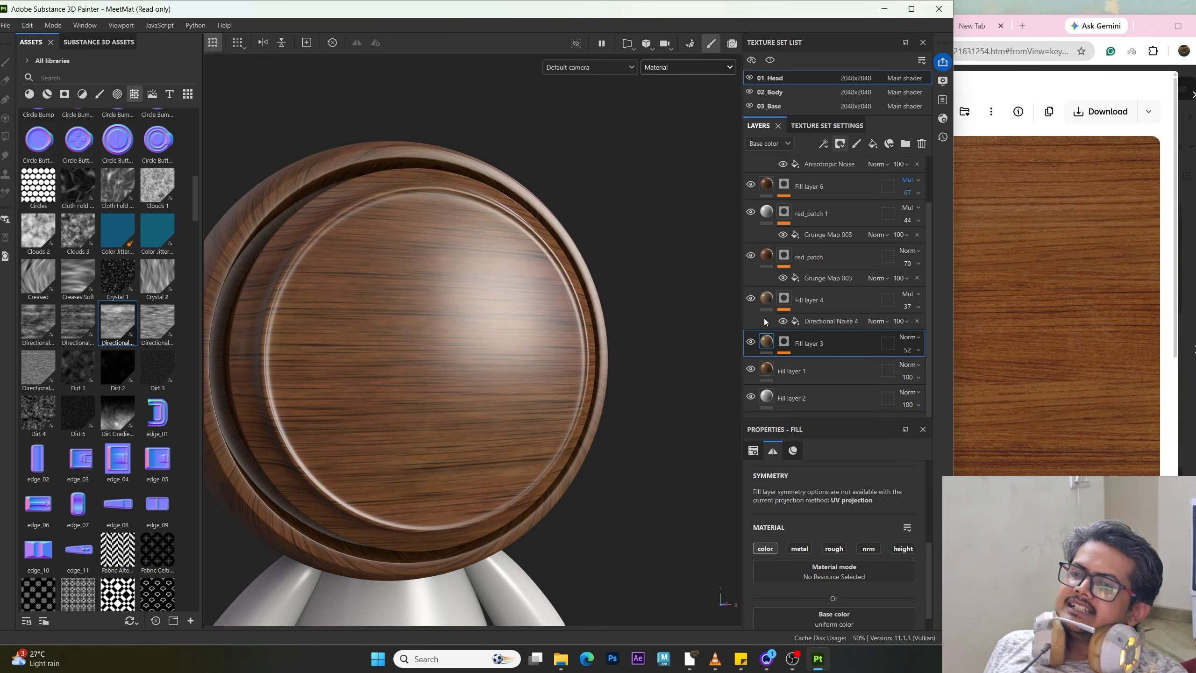
left_click(767, 301)
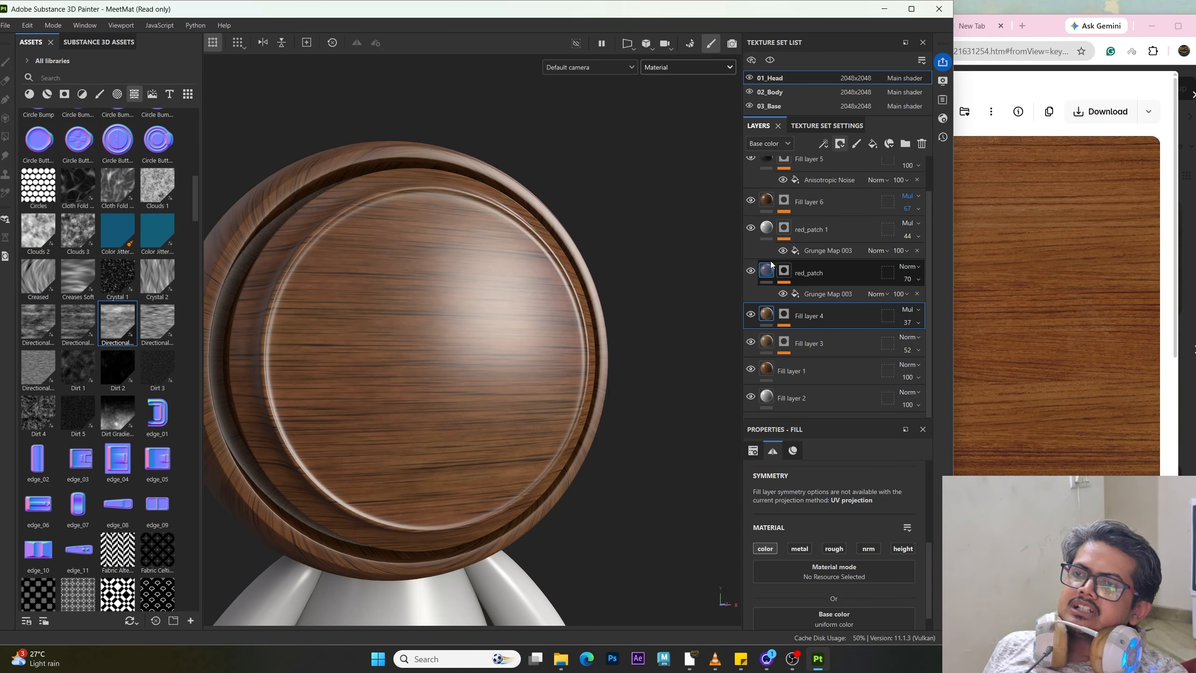
left_click(768, 269)
left_click(767, 228)
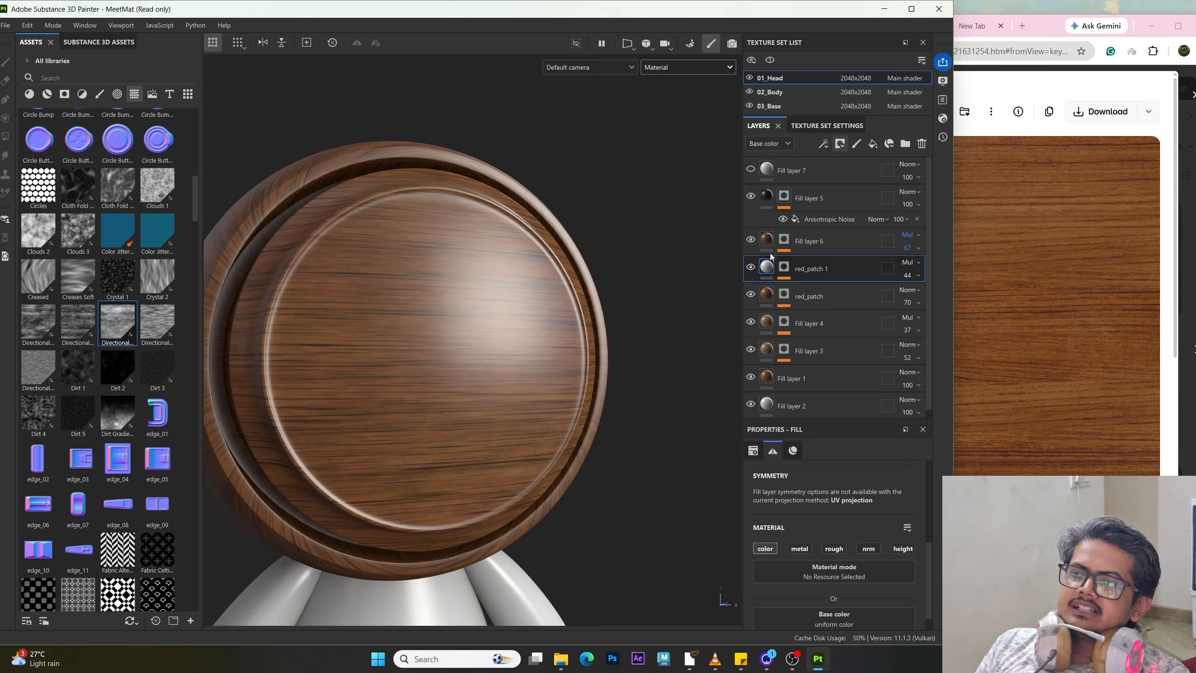
left_click(767, 240)
left_click(766, 197)
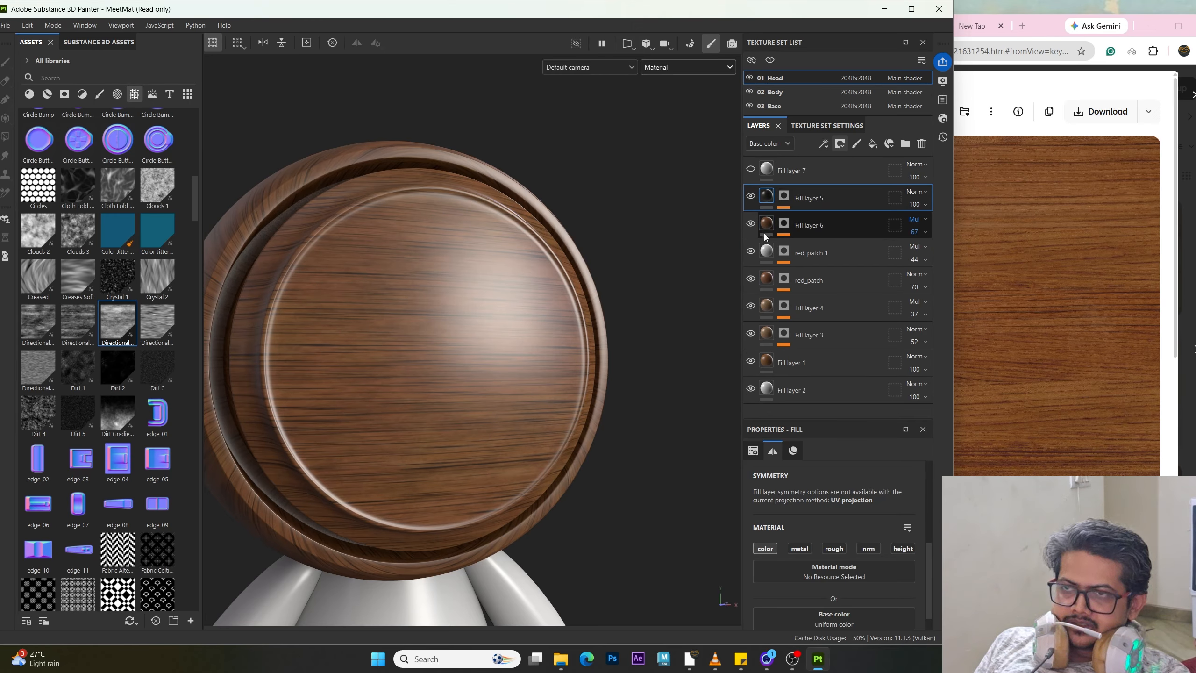
Step: Enable roughness on Fill layer 1 and lower its roughness to about 0.19
left_click(766, 362)
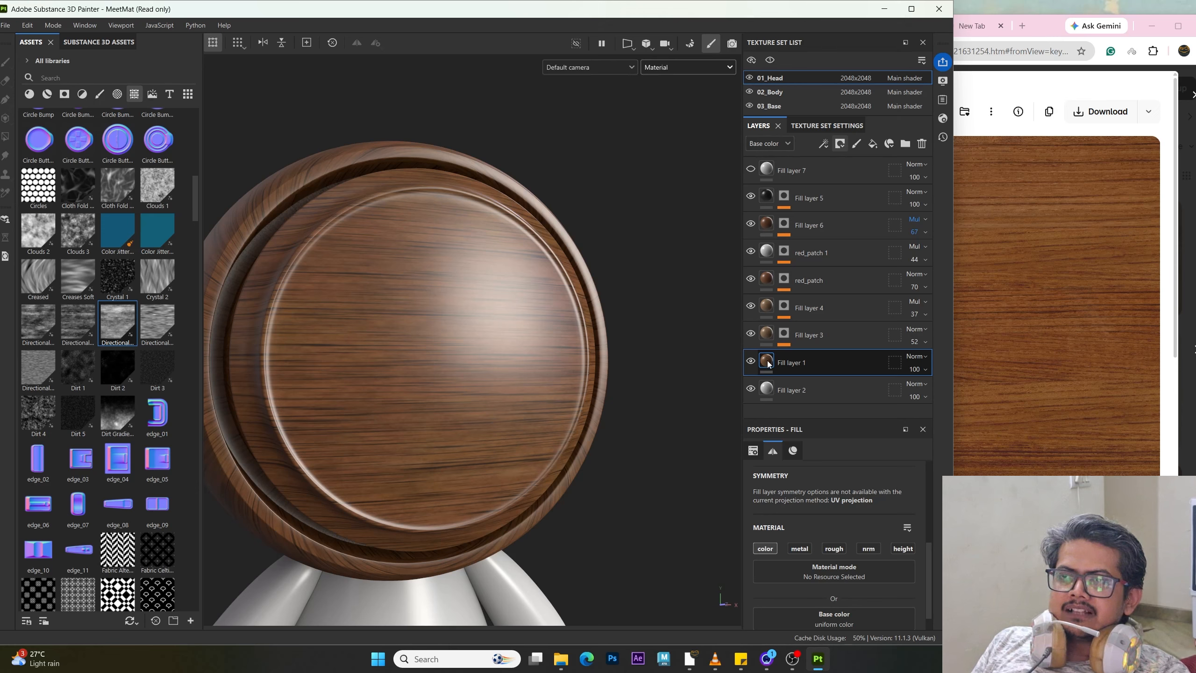
mouse_move(772, 362)
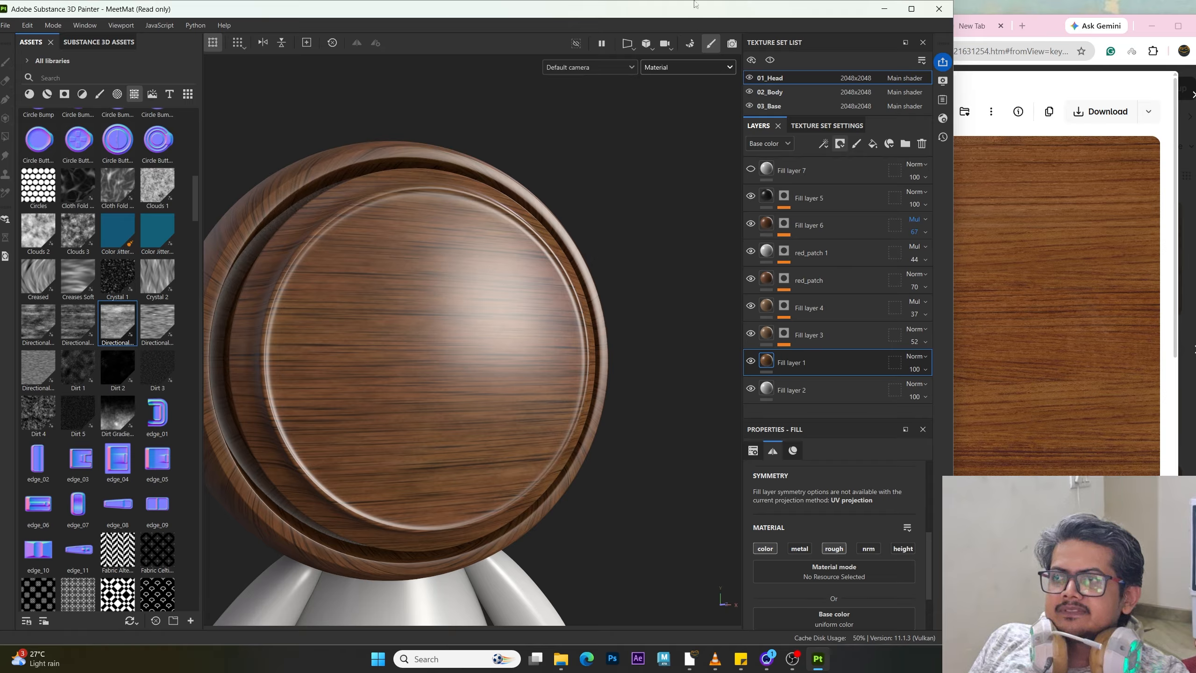
left_click_drag(516, 410, 543, 385, "alt")
middle_click_drag(542, 386, 580, 393, "alt")
right_click_drag(579, 394, 580, 494, "alt")
left_click_drag(581, 494, 515, 386, "alt")
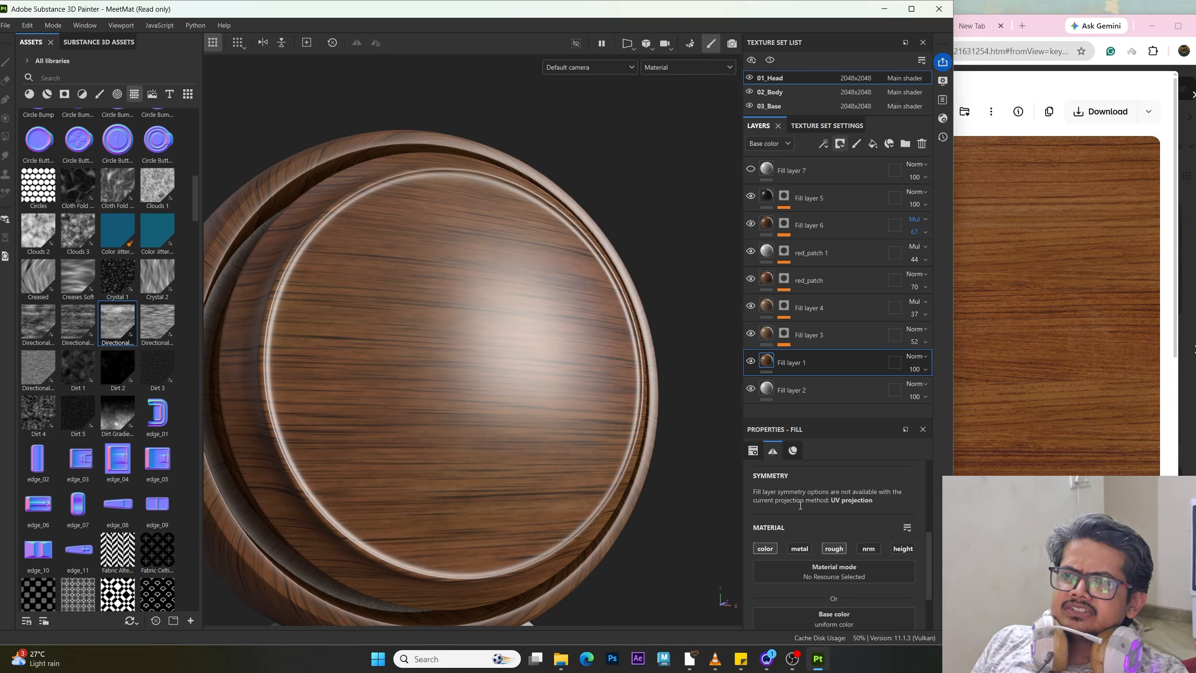
scroll(839, 536, "down", 2)
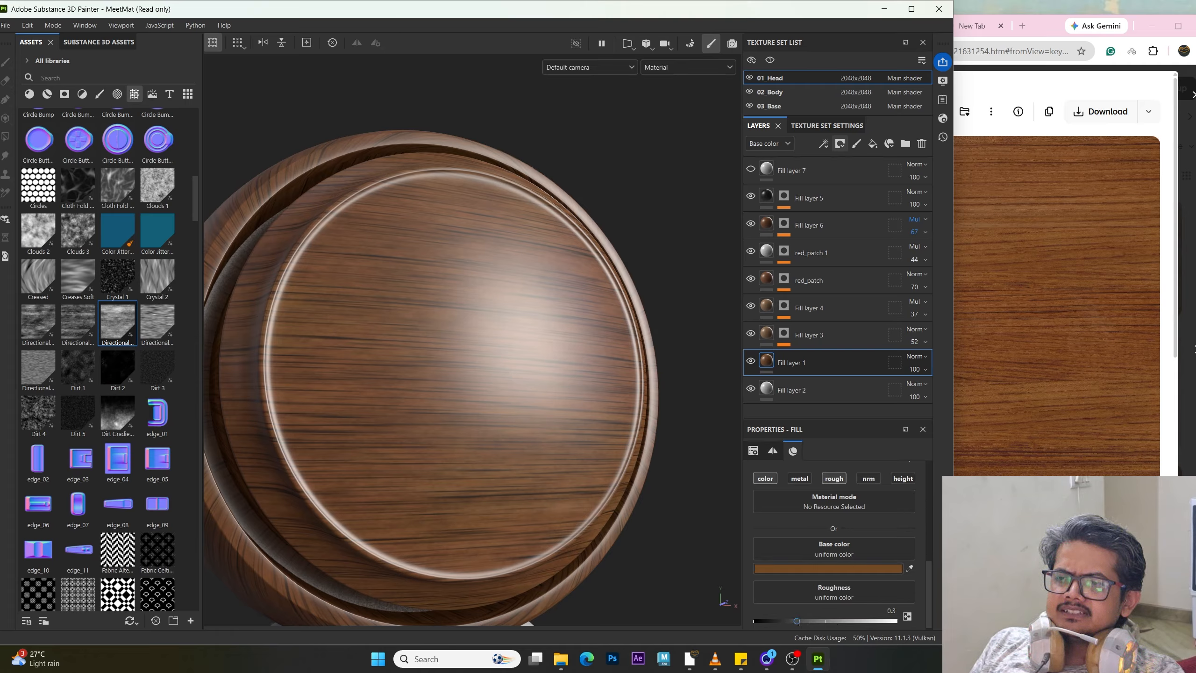
left_click_drag(798, 621, 780, 618)
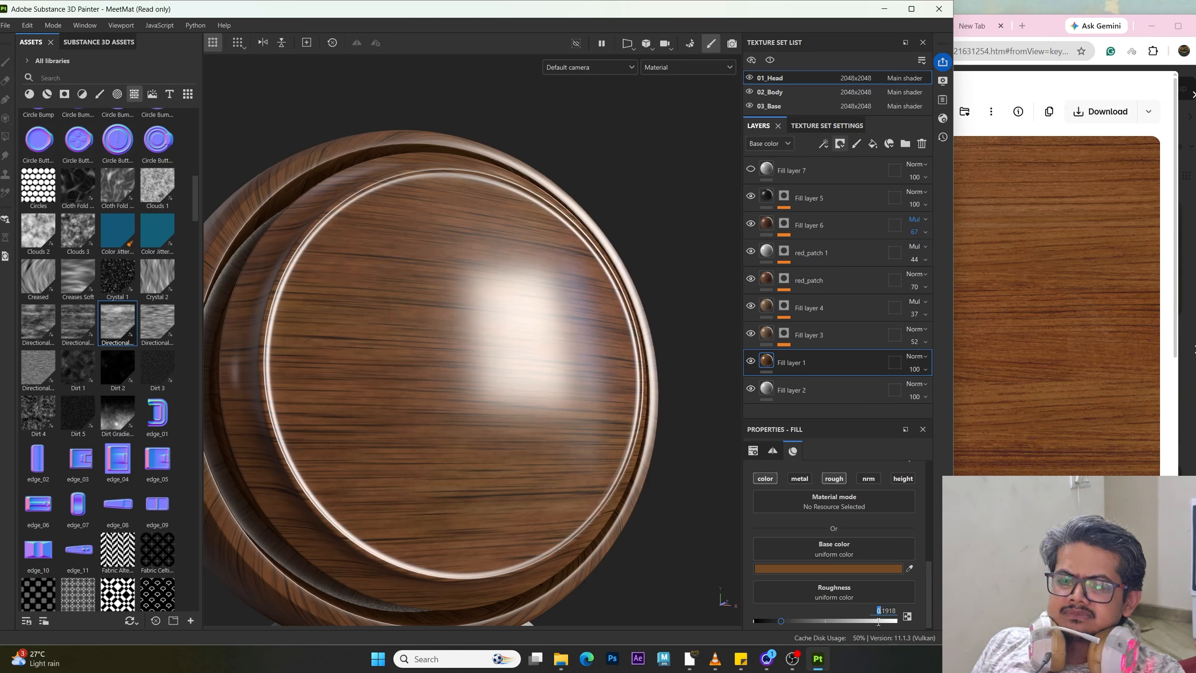
Step: Set Fill layer 1's roughness to about 0.27
left_click(895, 621)
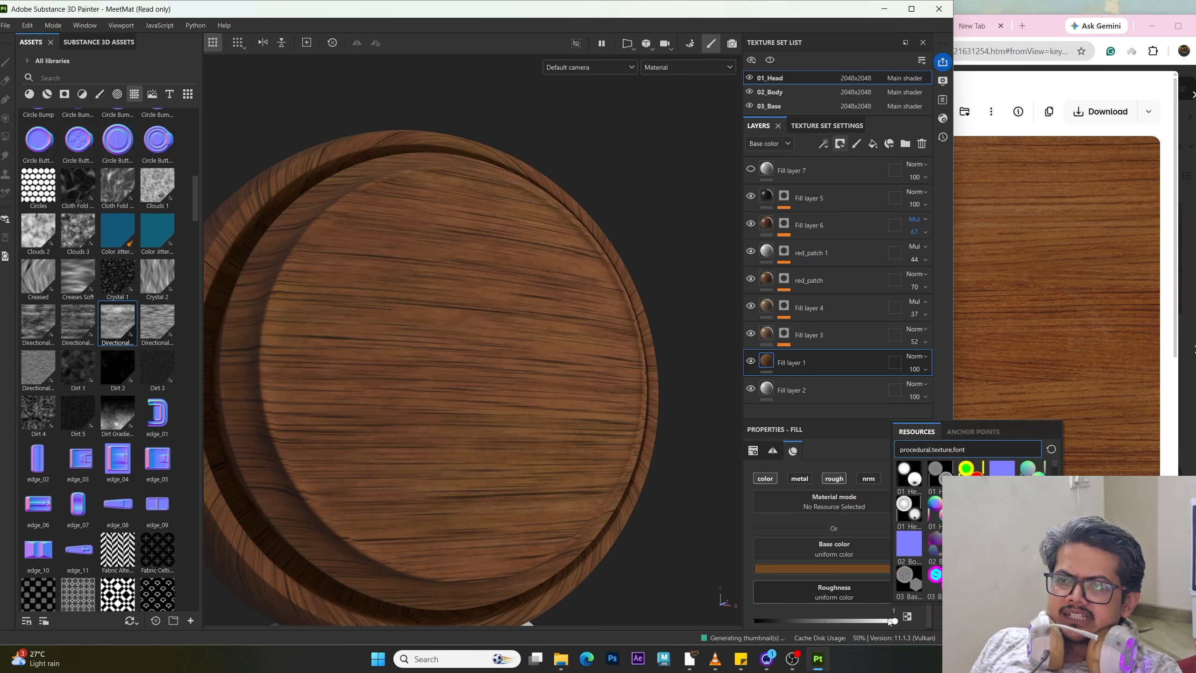
double_click(894, 610)
type("0")
key("Return")
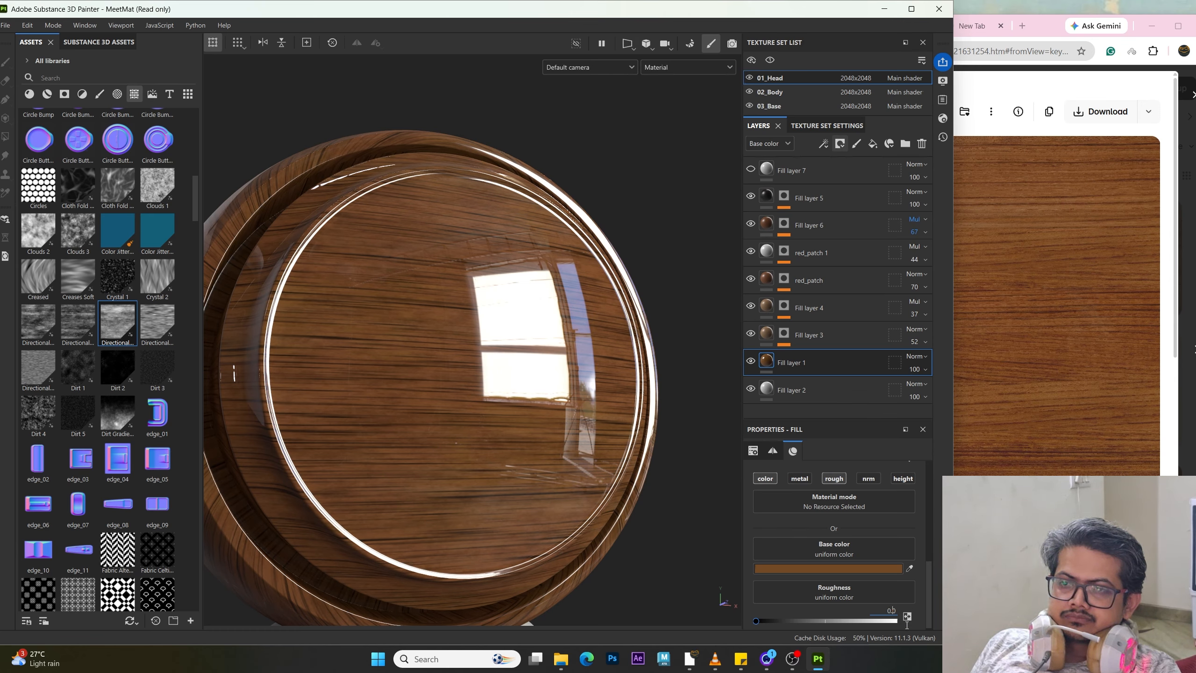
type(".2")
key("Return")
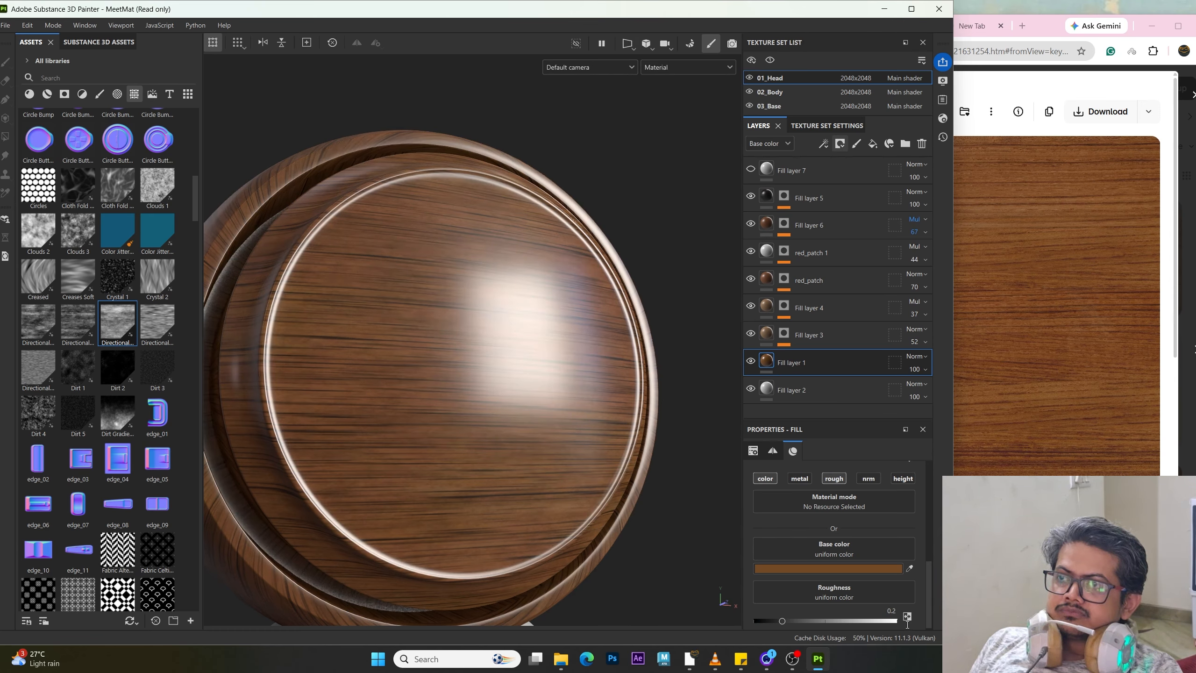
left_click_drag(784, 621, 791, 619)
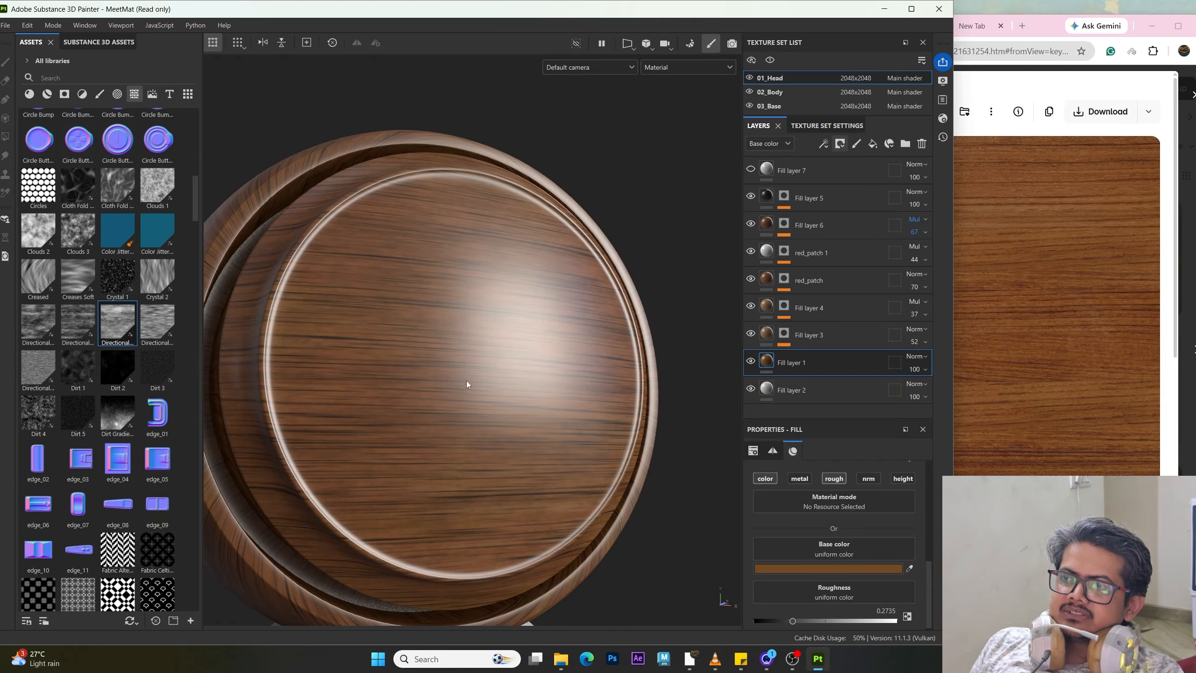
scroll(466, 380, "down", 3)
left_click_drag(467, 382, 498, 346, "alt")
right_click_drag(498, 346, 454, 315, "shift")
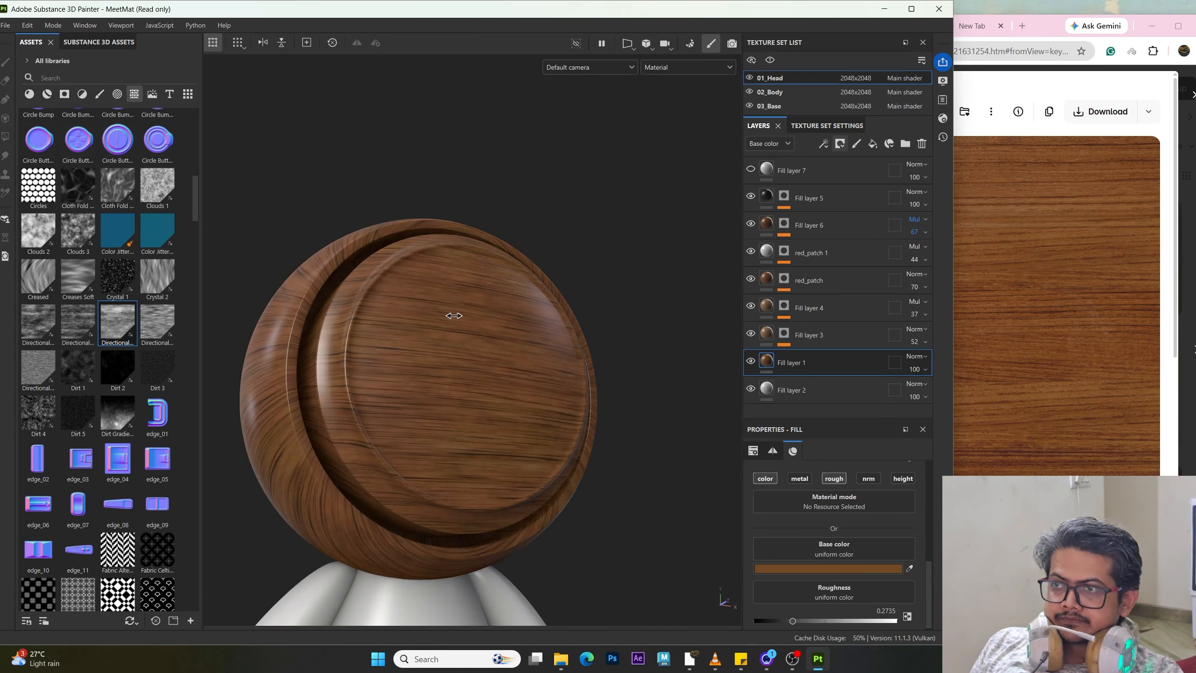
Step: Set Fill layer 1's roughness to 0.2
left_click_drag(488, 378, 481, 339, "alt")
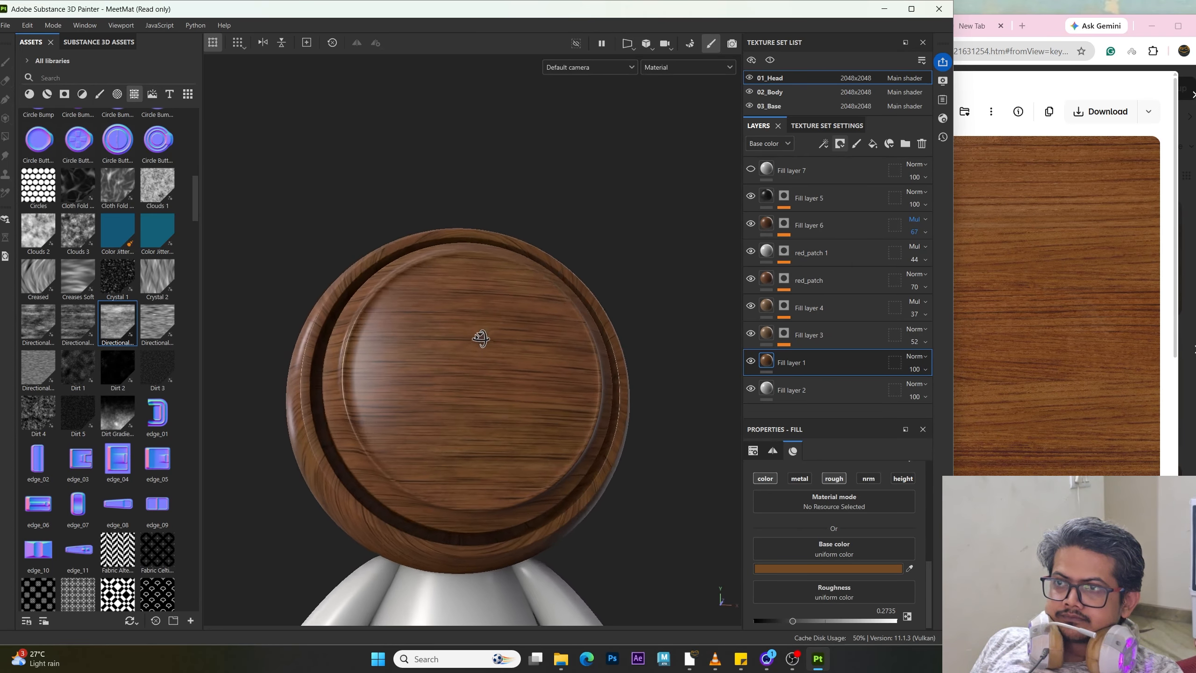
right_click_drag(481, 339, 539, 436, "alt")
left_click_drag(539, 436, 443, 452, "alt")
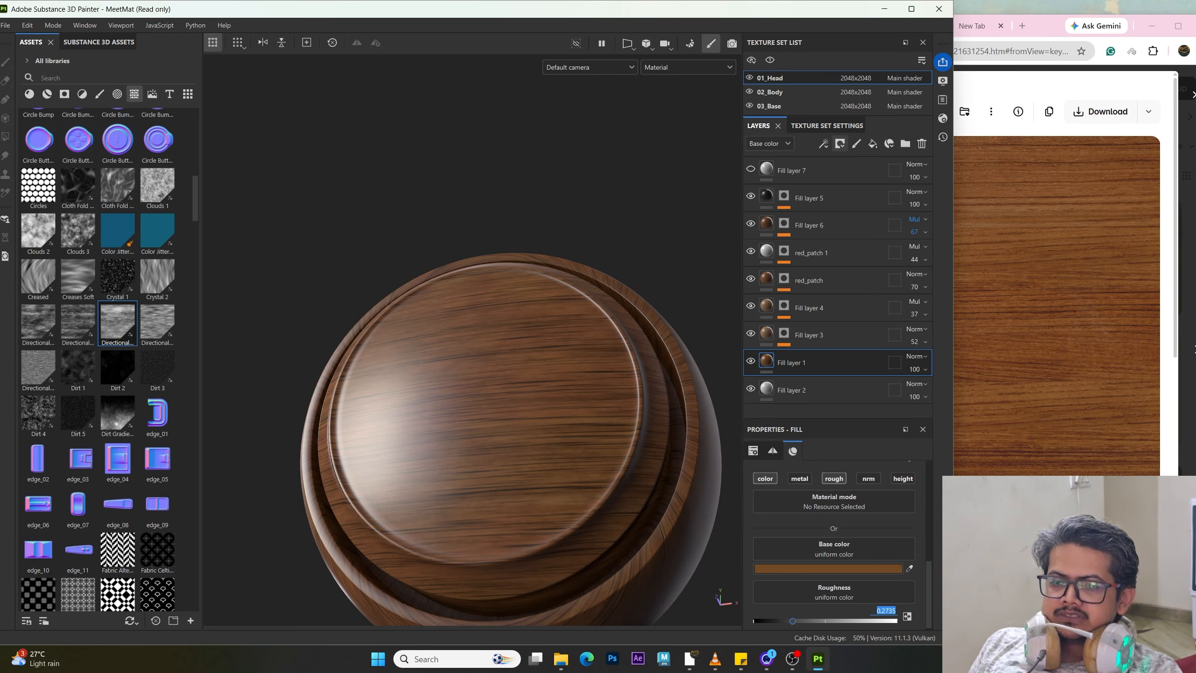
type("0.2")
key("Return")
left_click_drag(614, 455, 520, 470, "alt")
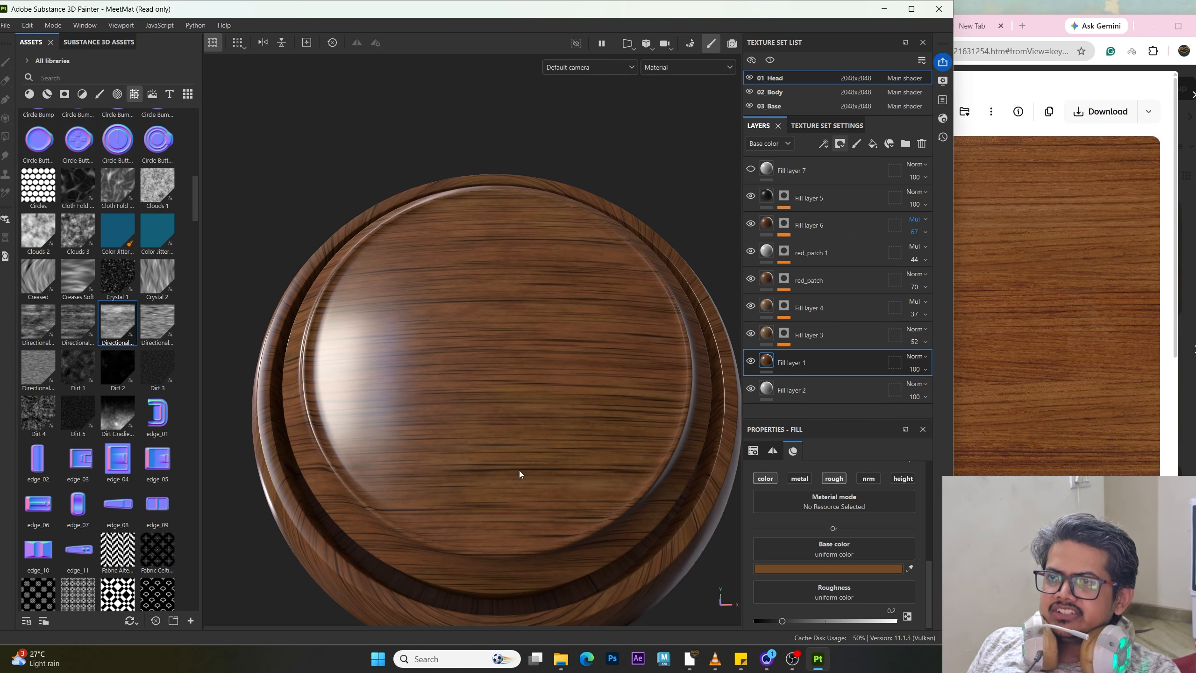
Step: Enable roughness on Fill layer 3 and set it to about 0.35
left_click(763, 337)
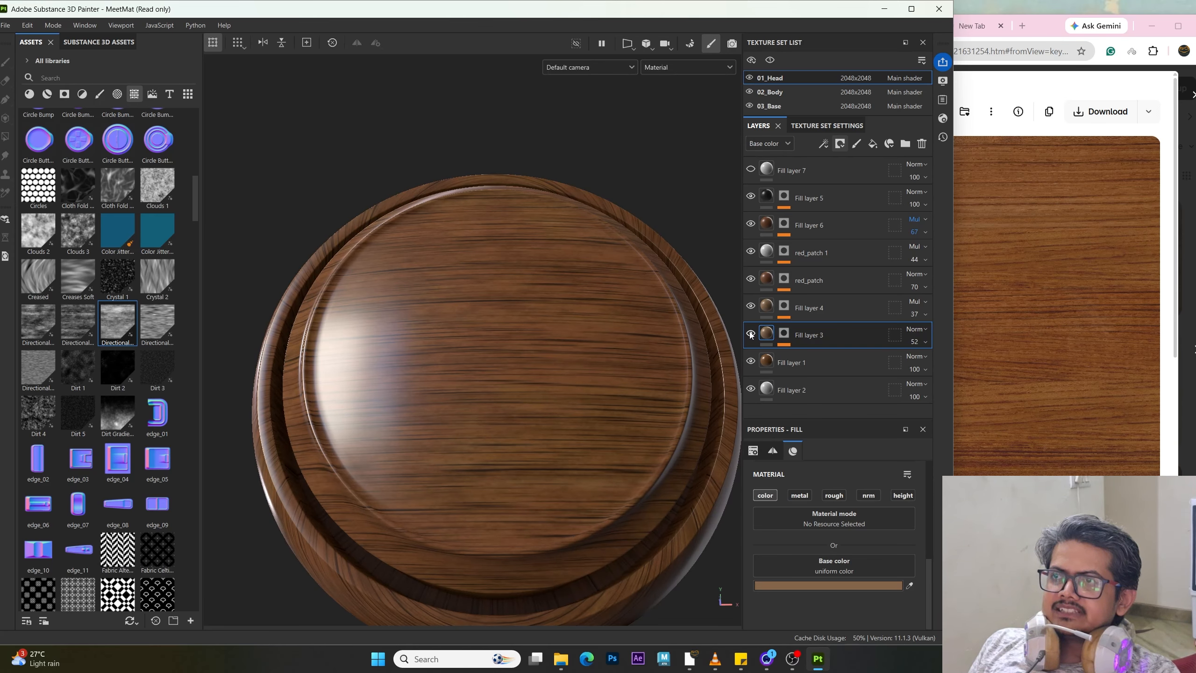
left_click(767, 370)
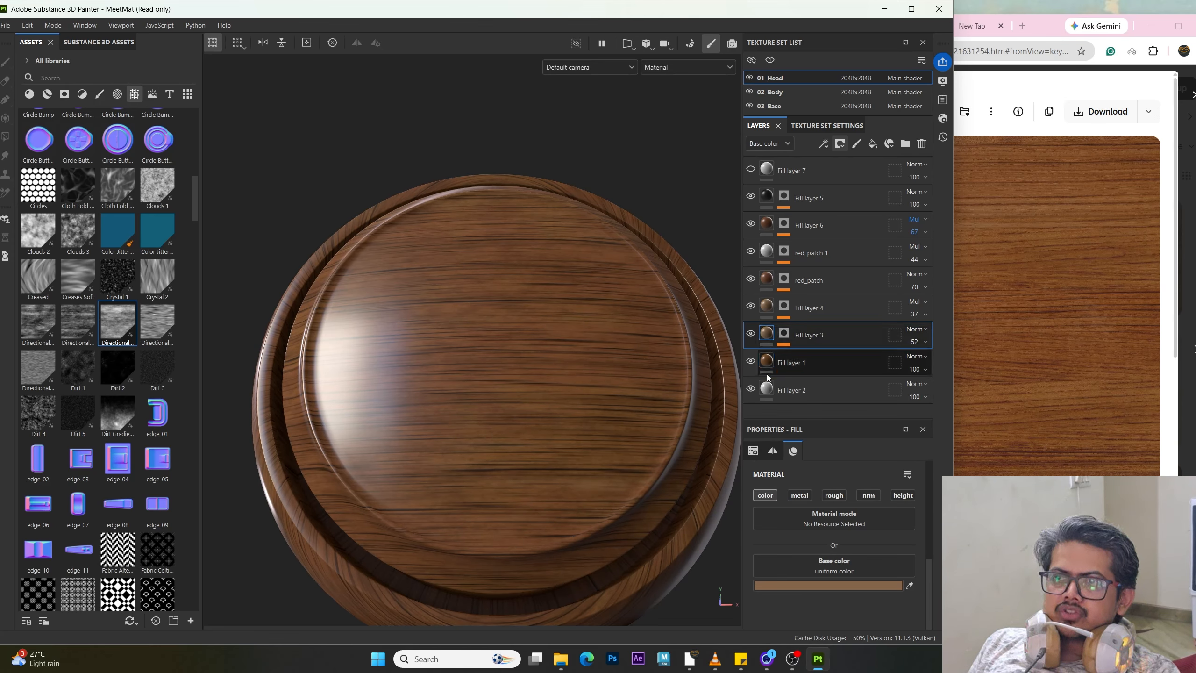
scroll(855, 521, "down", 1)
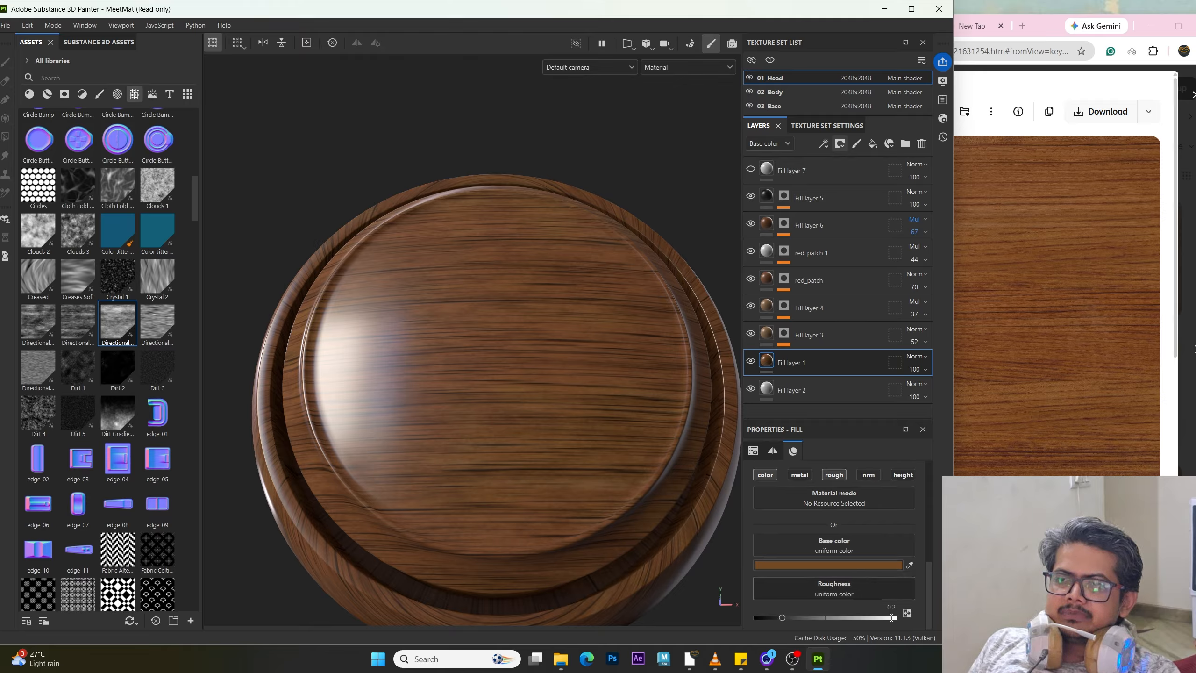
left_click(765, 341)
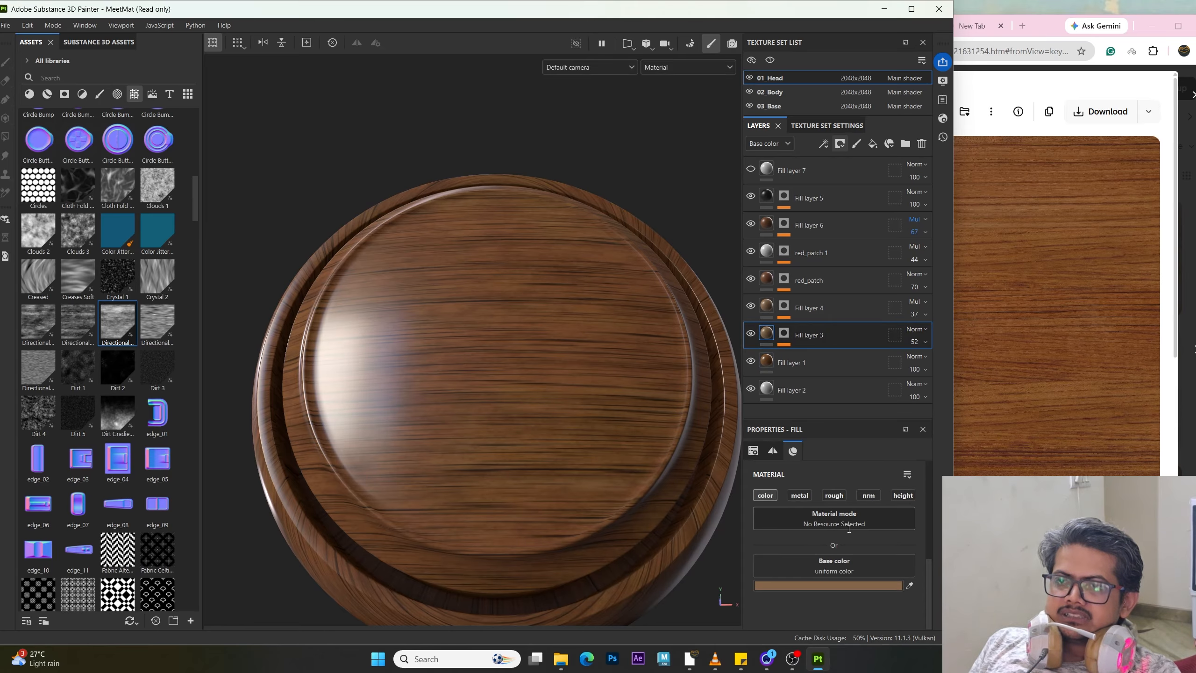
left_click(834, 496)
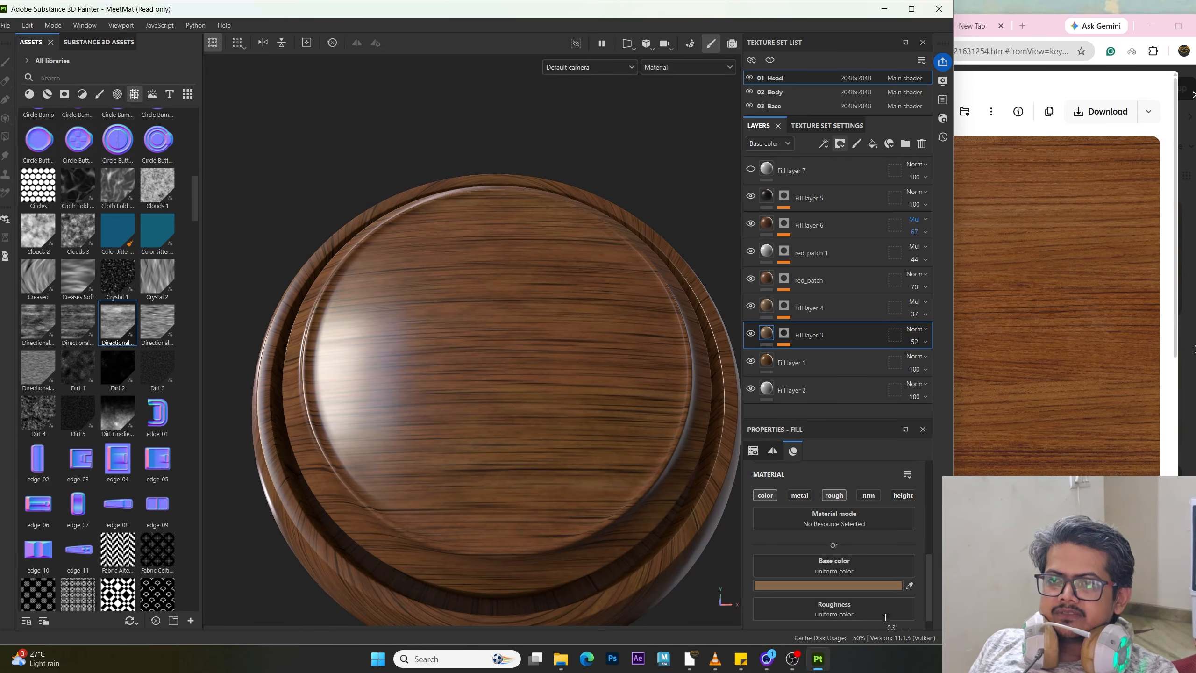
scroll(862, 551, "down", 1)
left_click(891, 607)
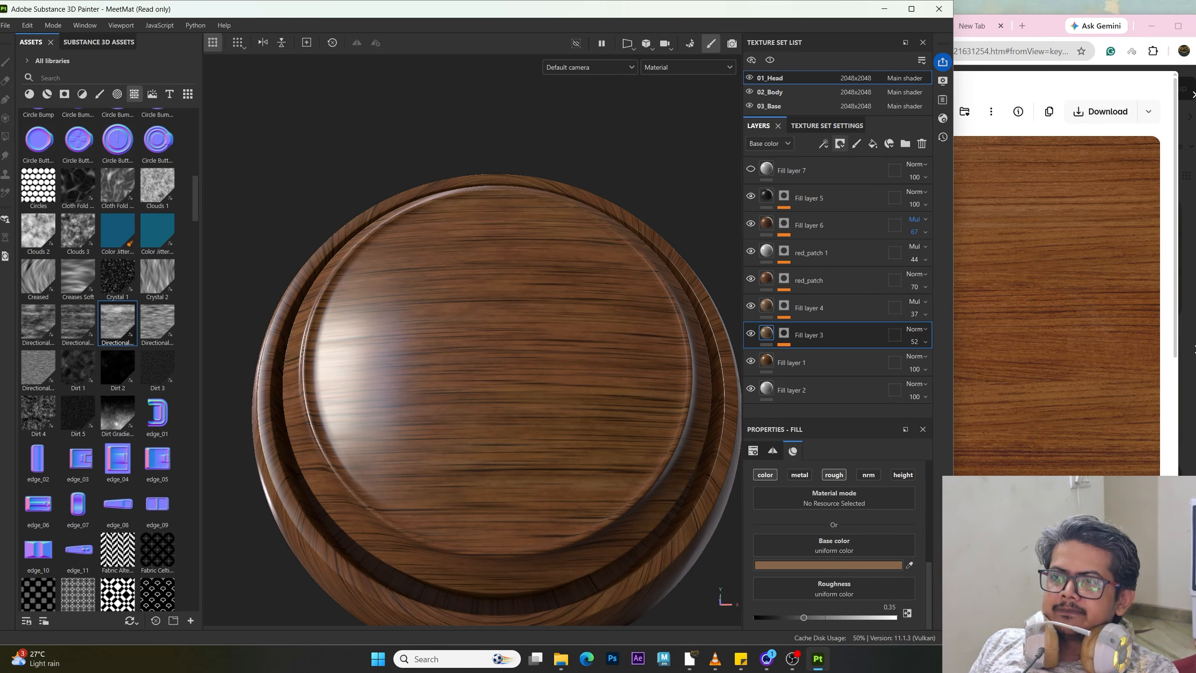
left_click_drag(455, 389, 403, 390, "alt")
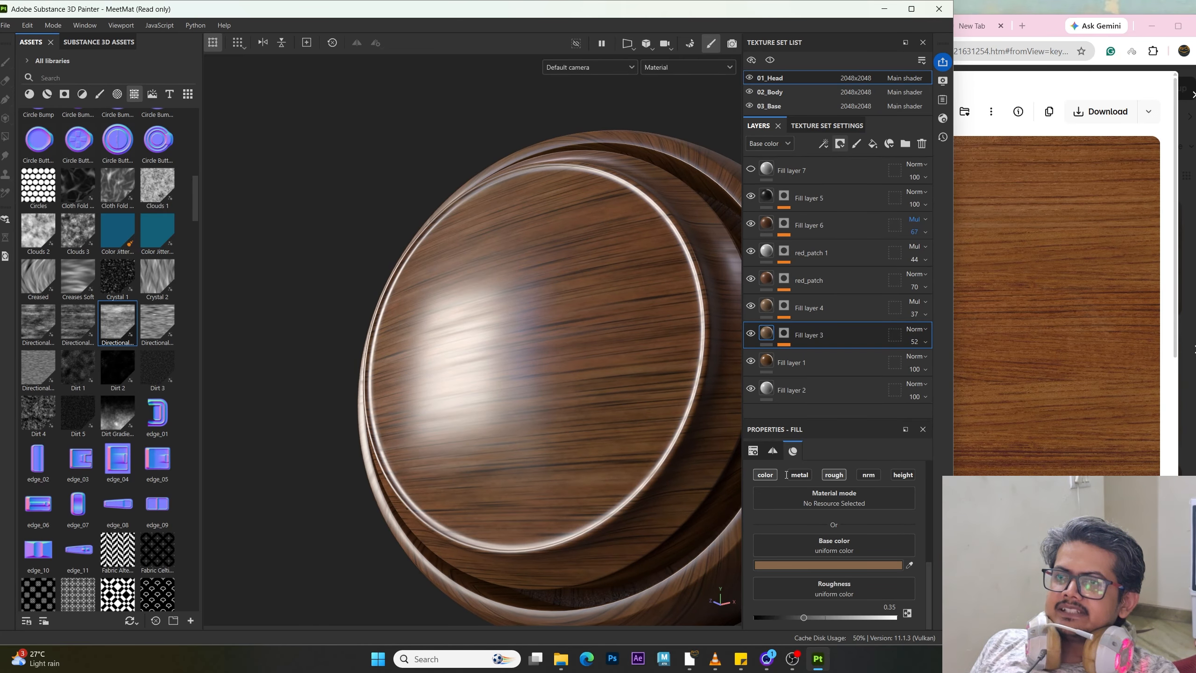
Step: Toggle Fill layer 3's roughness channel off and back on to compare the wood's shine
left_click(832, 476)
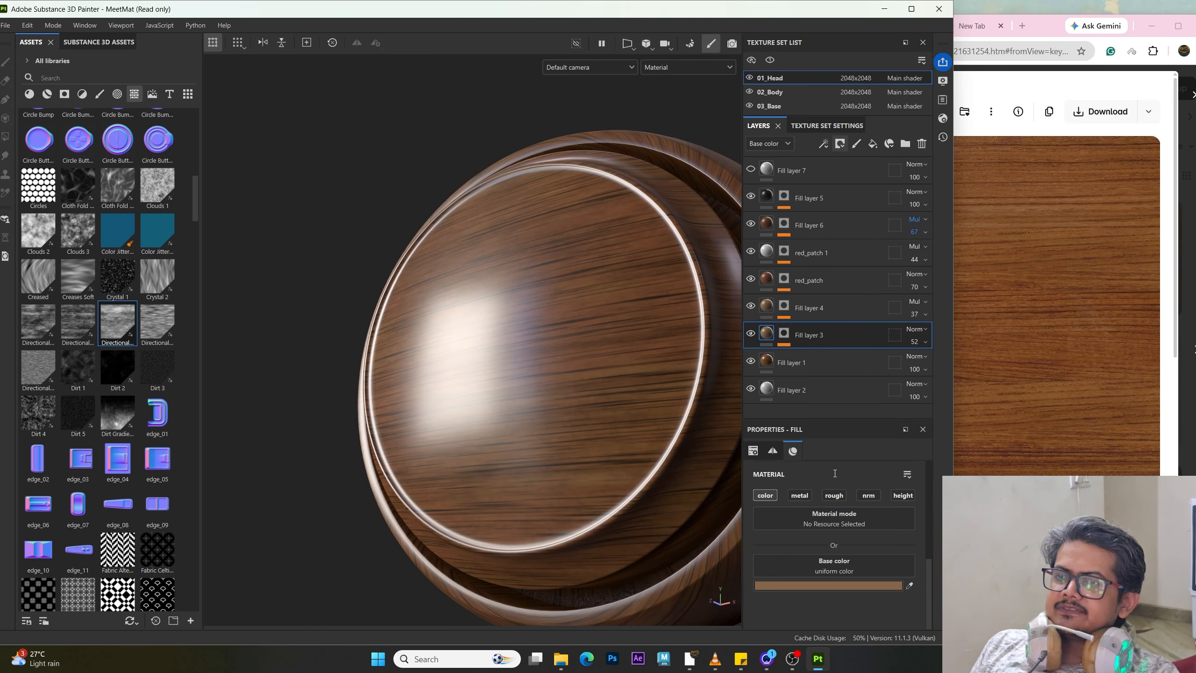
left_click(834, 494)
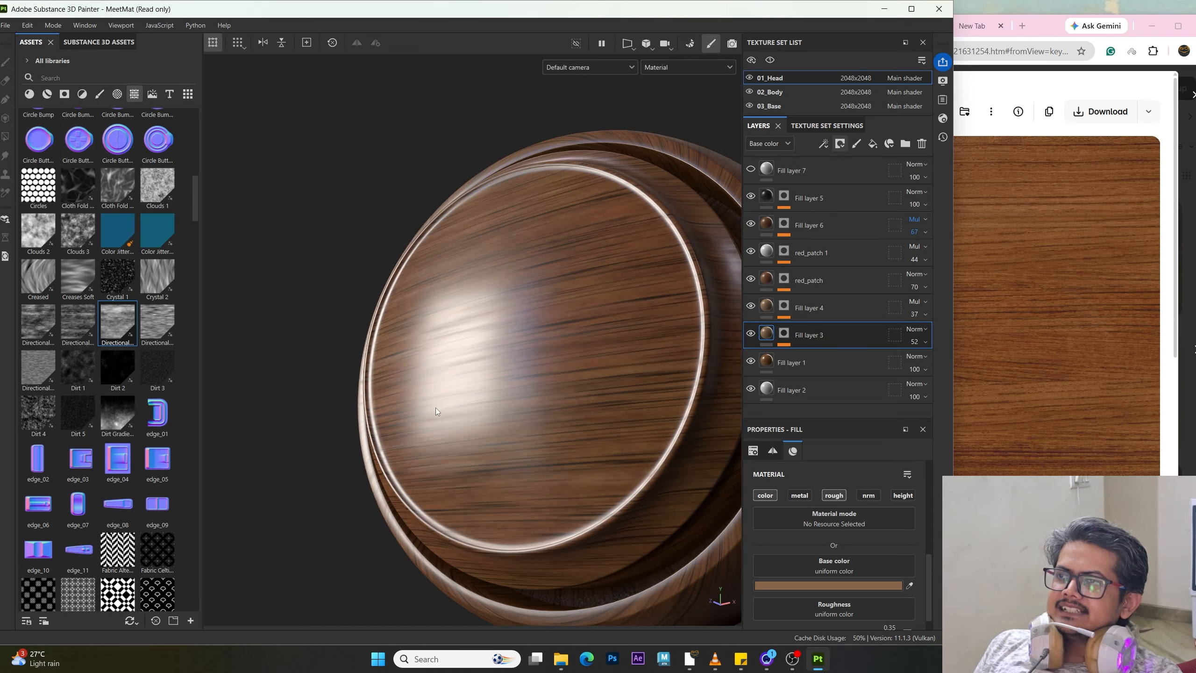
left_click_drag(376, 403, 321, 368, "alt")
right_click_drag(321, 368, 328, 416, "shift")
left_click_drag(328, 417, 377, 395, "alt")
right_click_drag(378, 391, 385, 394, "shift")
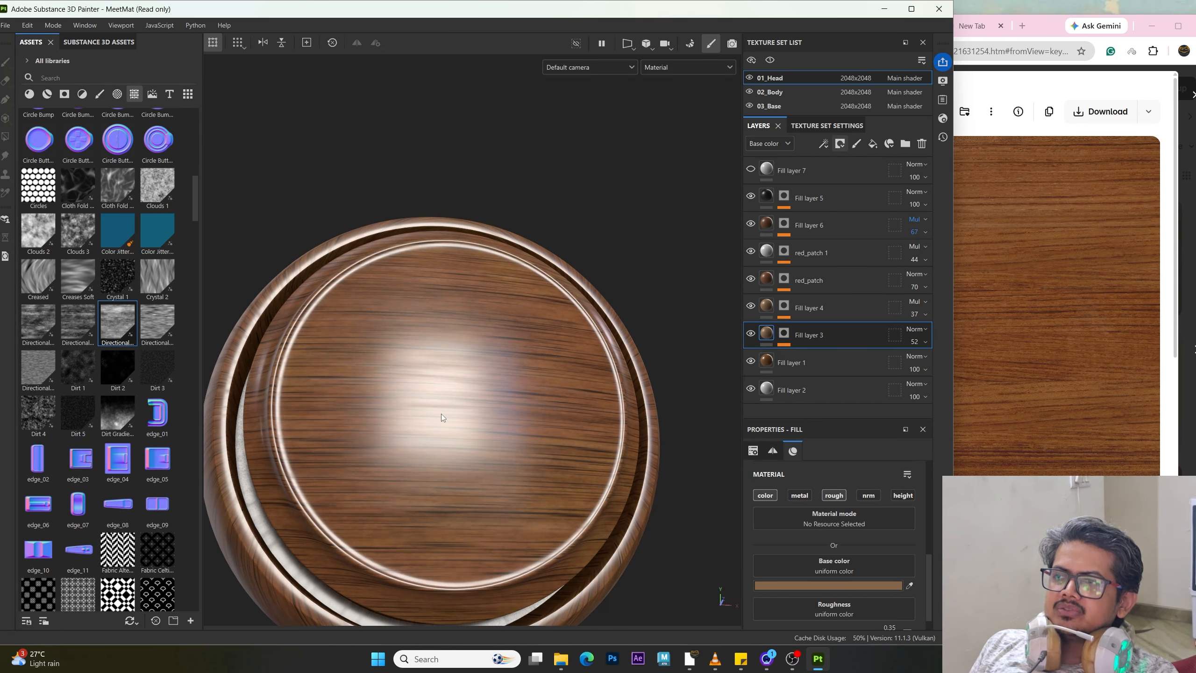
mouse_move(441, 413)
left_mouse_down("alt")
mouse_move(486, 425)
mouse_move(433, 441)
mouse_move(443, 434)
left_mouse_up("alt")
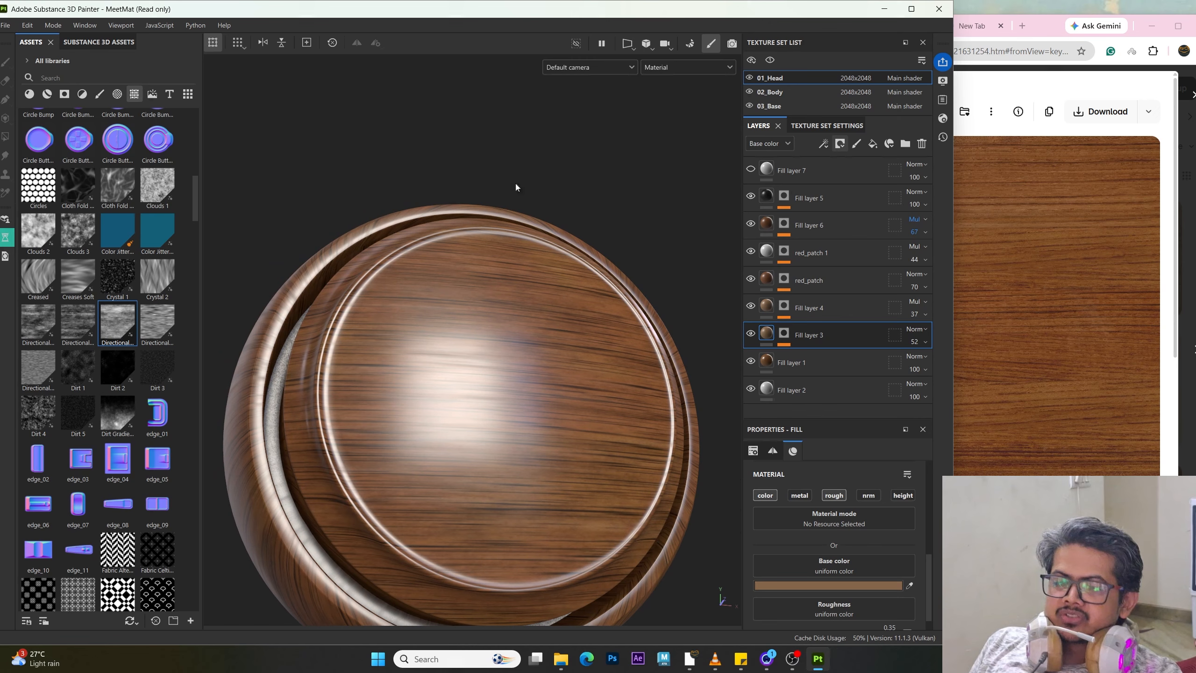
Step: Enable roughness on Fill layer 4 and set its roughness to 0.35
left_click(804, 309)
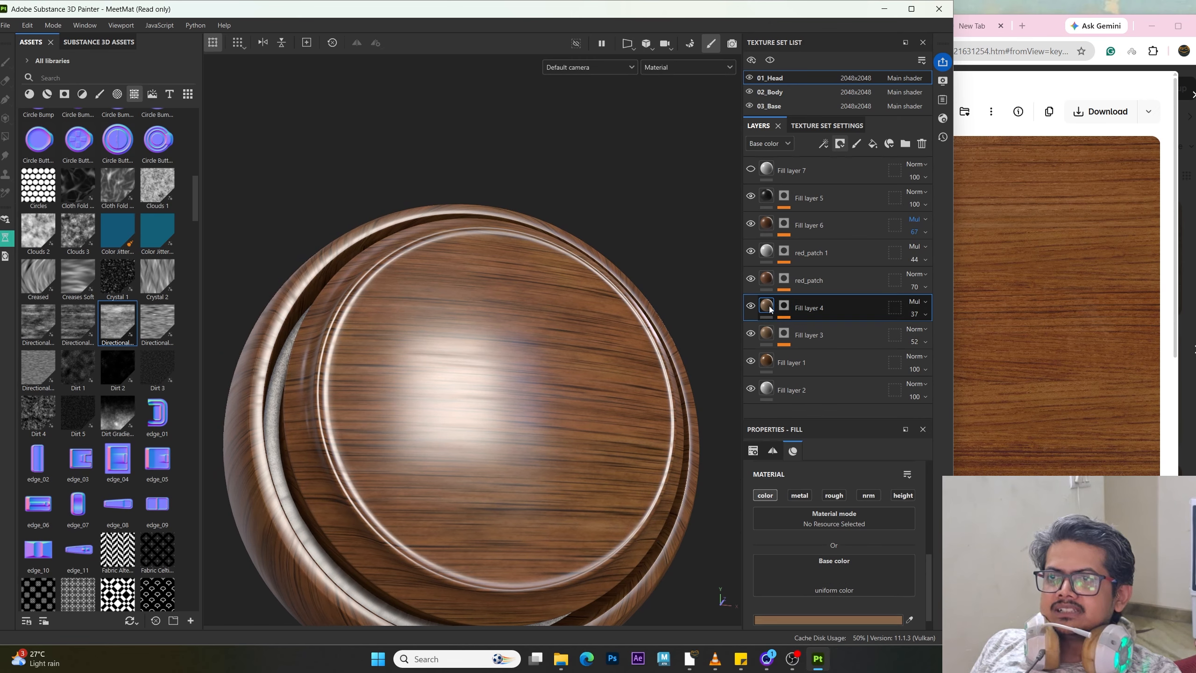
left_click(835, 495)
left_click(768, 347)
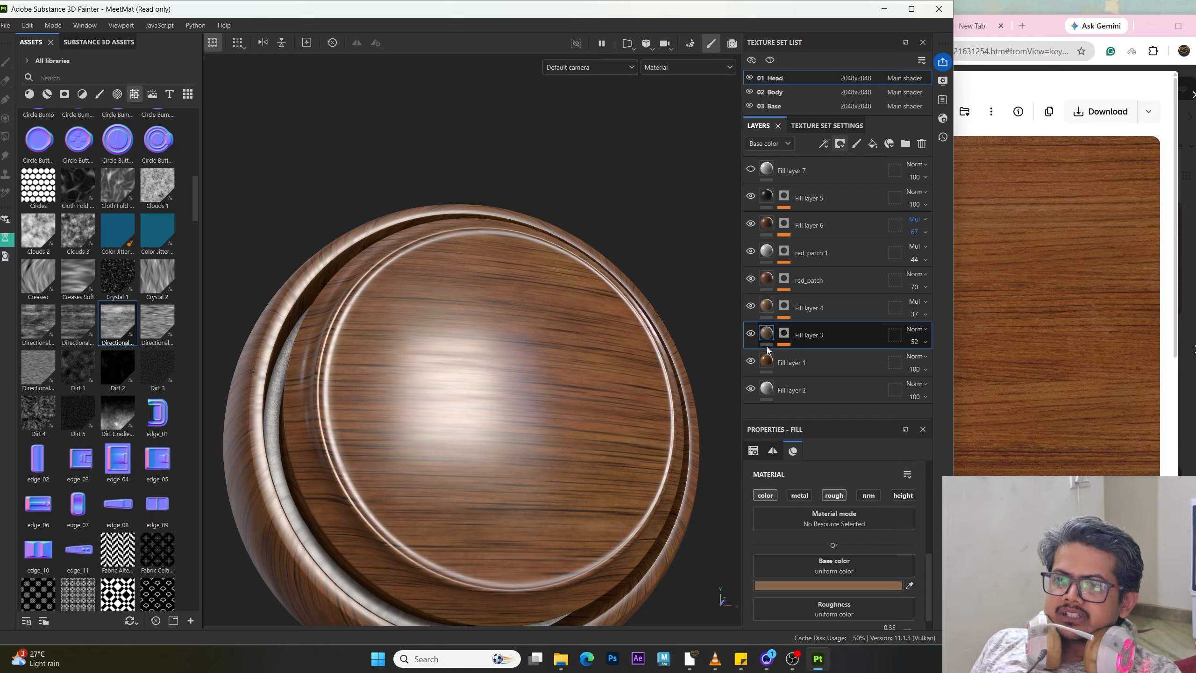
scroll(875, 586, "down", 1)
left_click(893, 605)
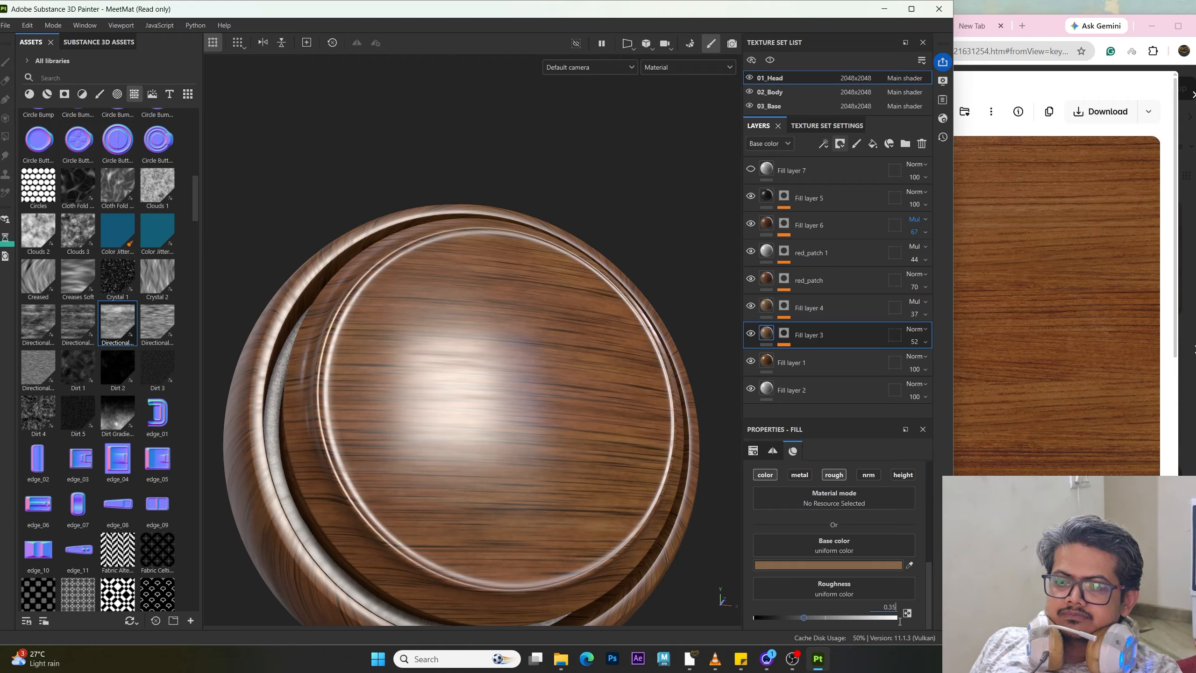
left_click(770, 309)
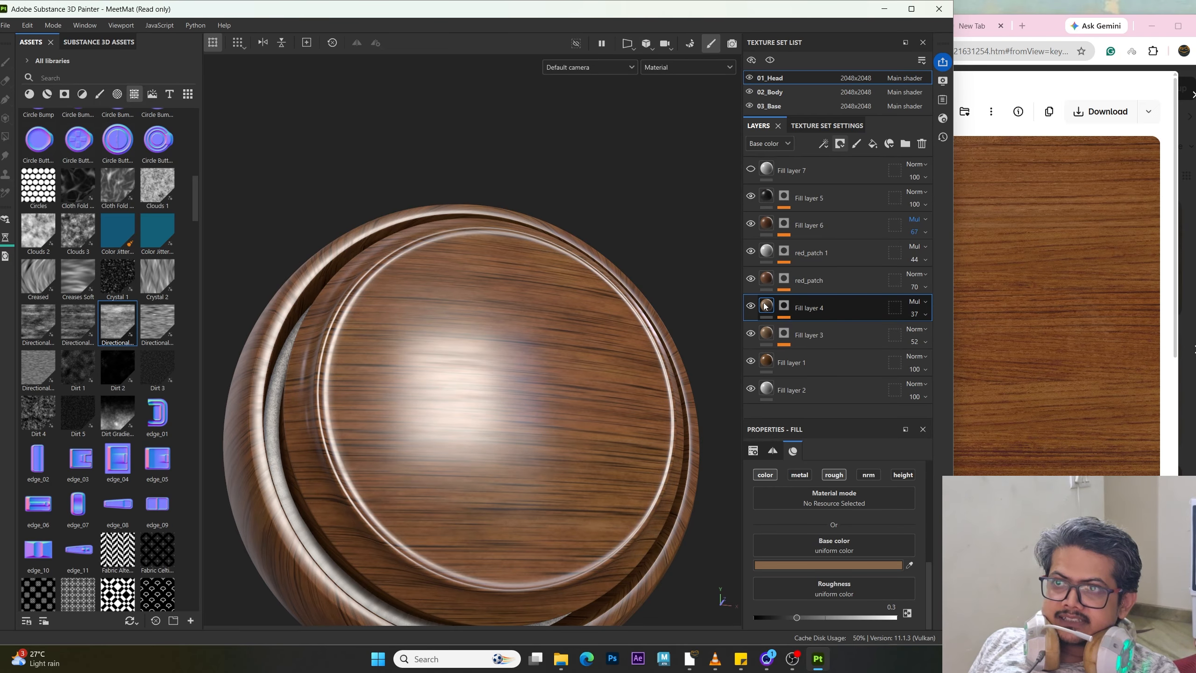
left_click_drag(593, 411, 558, 490, "alt")
mouse_move(523, 396)
right_mouse_down("alt")
mouse_move(492, 400)
mouse_move(527, 384)
right_mouse_up("alt")
left_click_drag(526, 384, 476, 410, "alt")
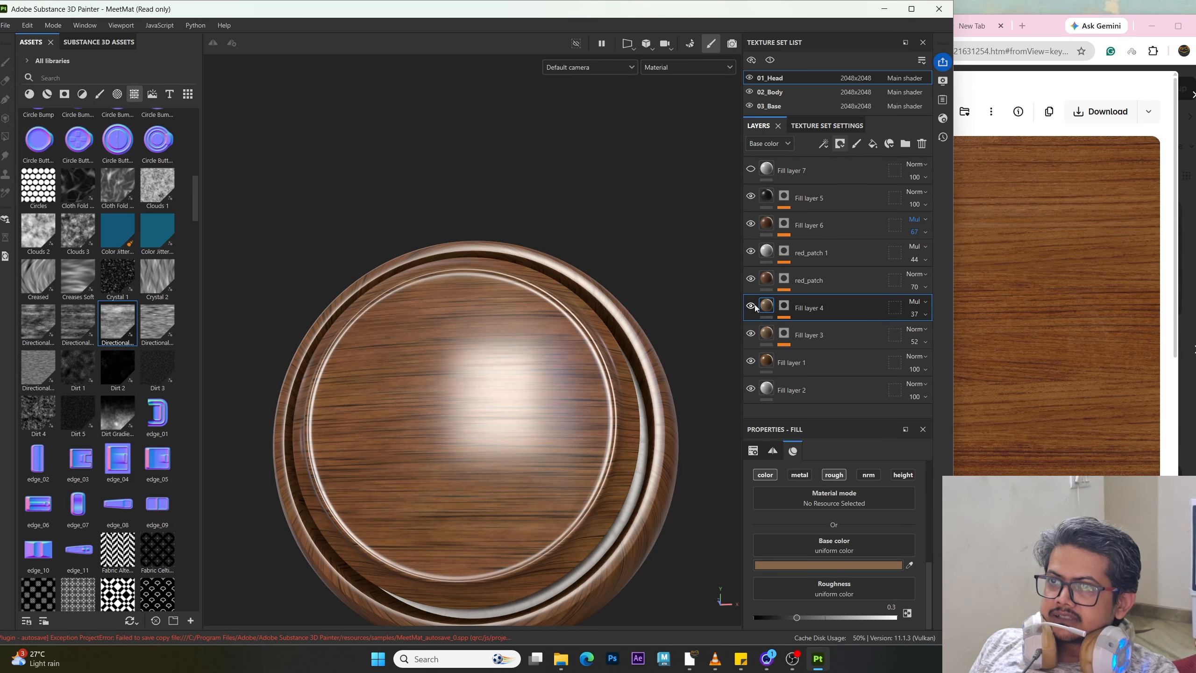
left_click_drag(516, 428, 571, 404, "alt")
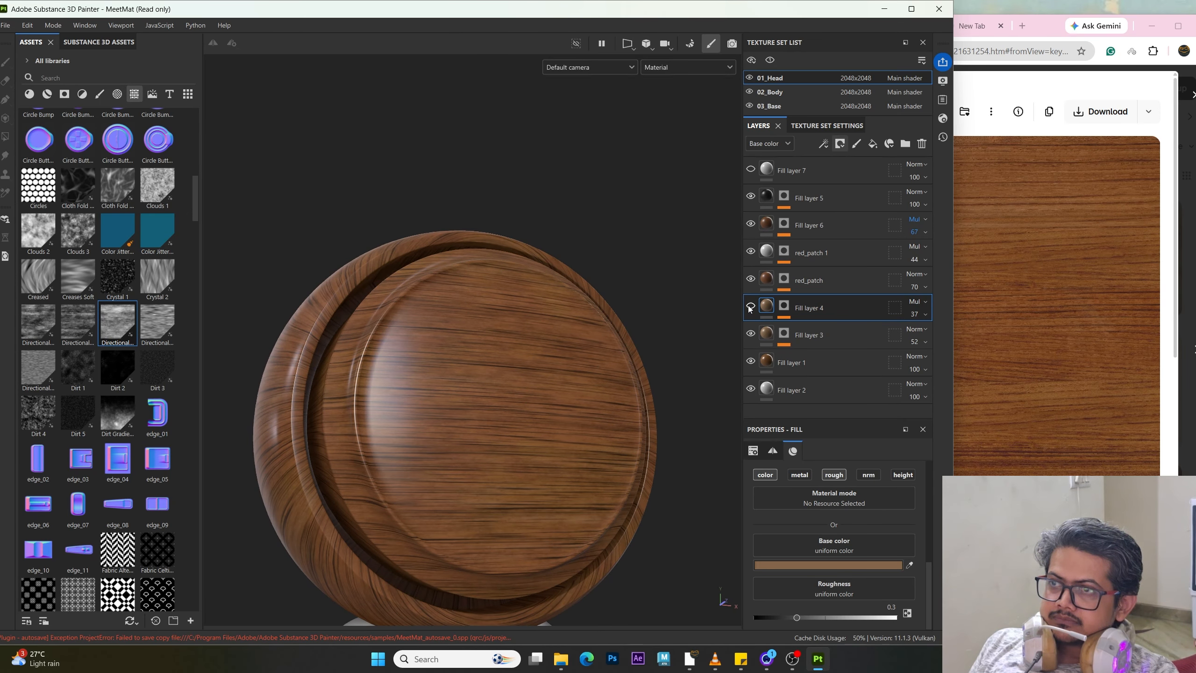
mouse_move(599, 357)
left_mouse_down("alt")
mouse_move(574, 342)
mouse_move(588, 348)
left_mouse_up("alt")
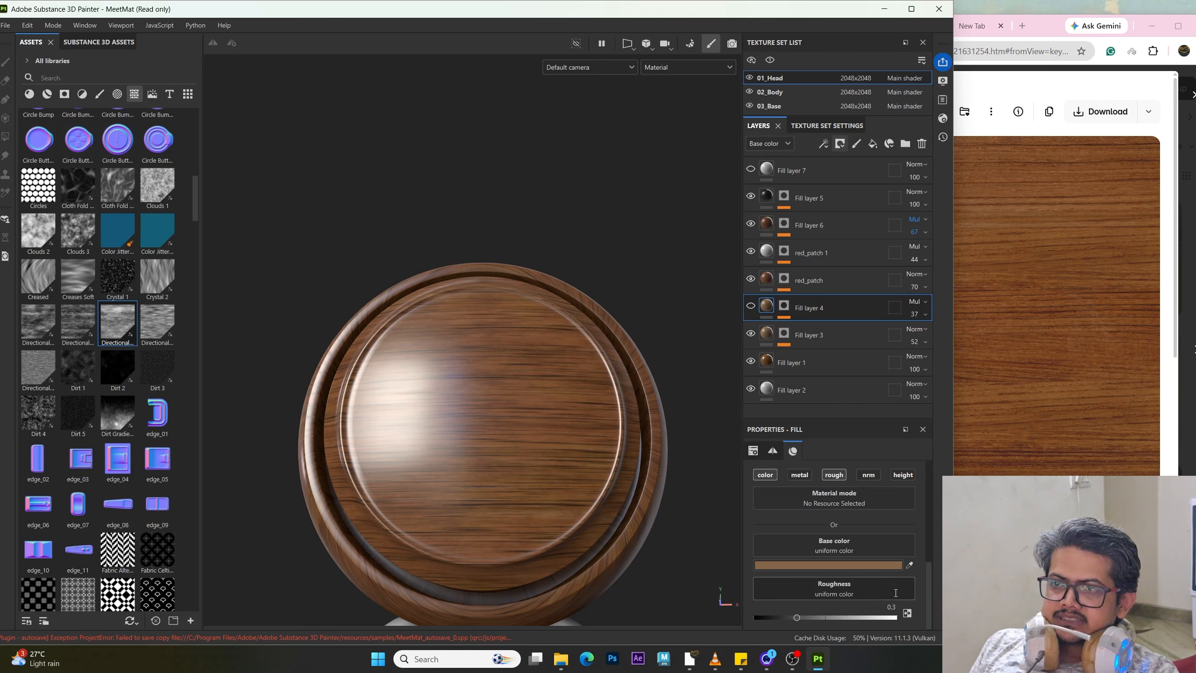
type("0.35")
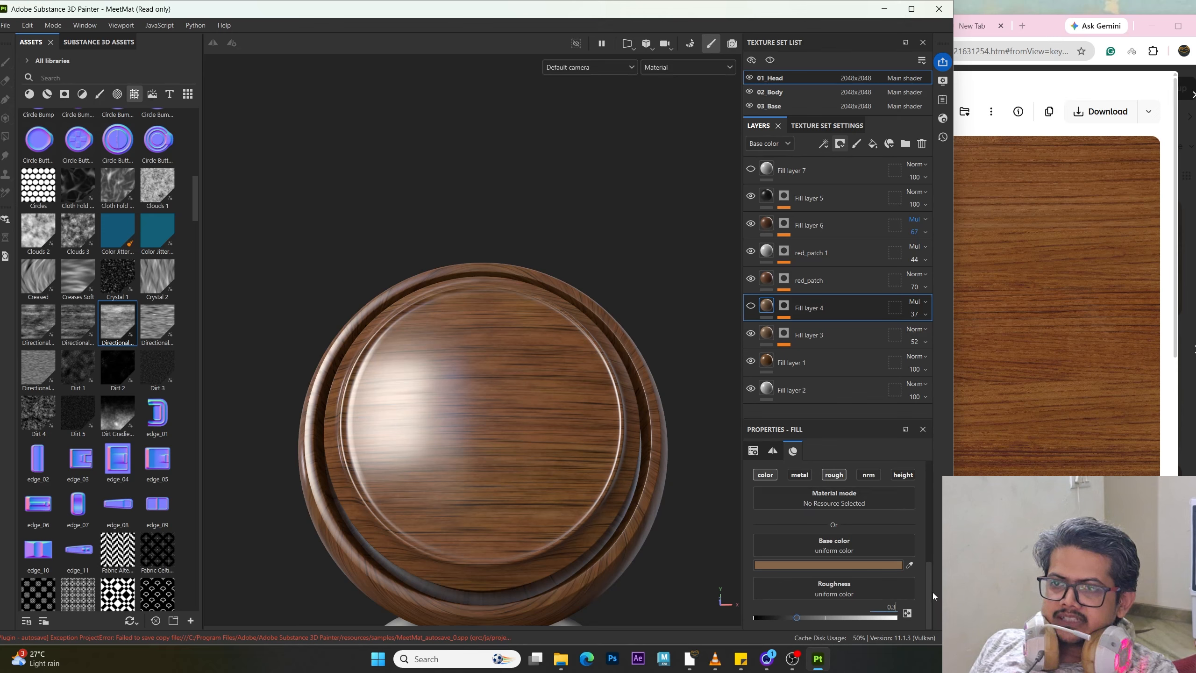
key("Return")
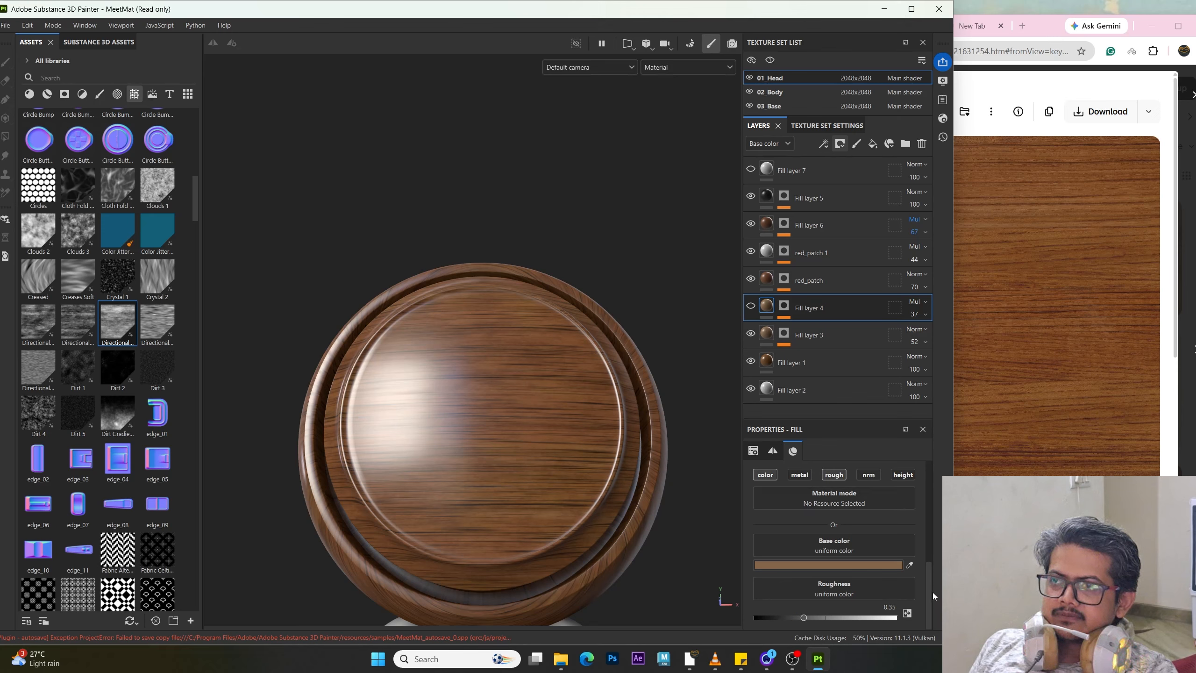
Step: Enable roughness on the red_patch 1 layer and set it to 0.4
left_click(751, 307)
left_click(766, 281)
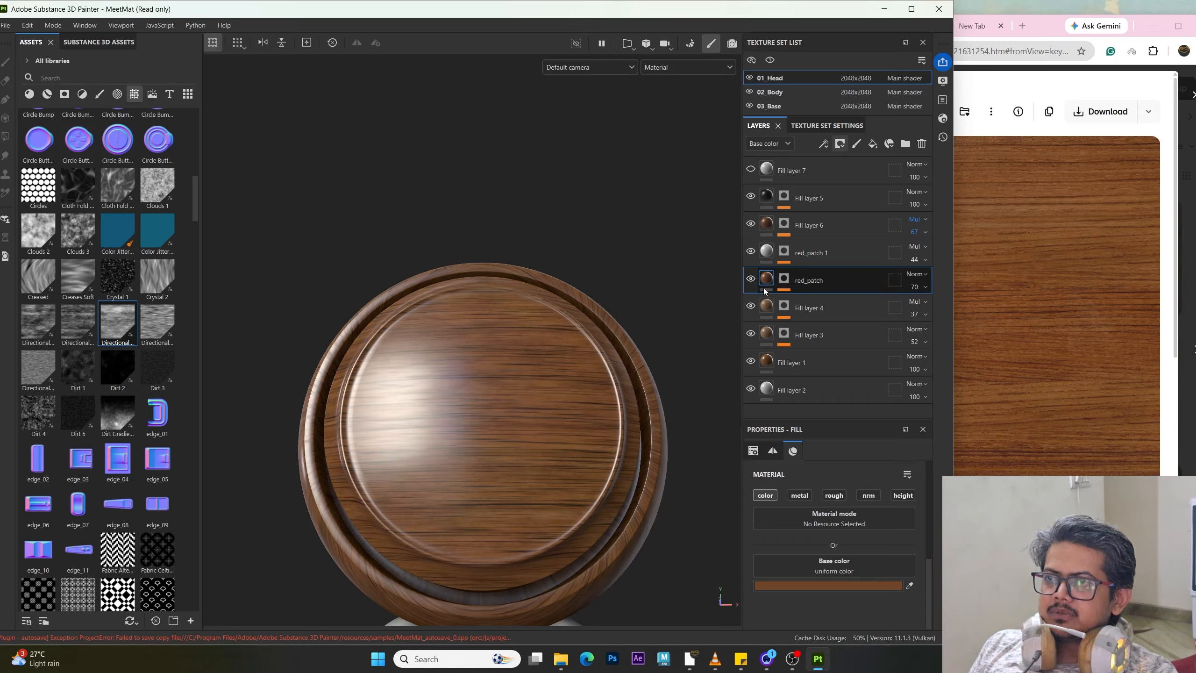
left_click(757, 255)
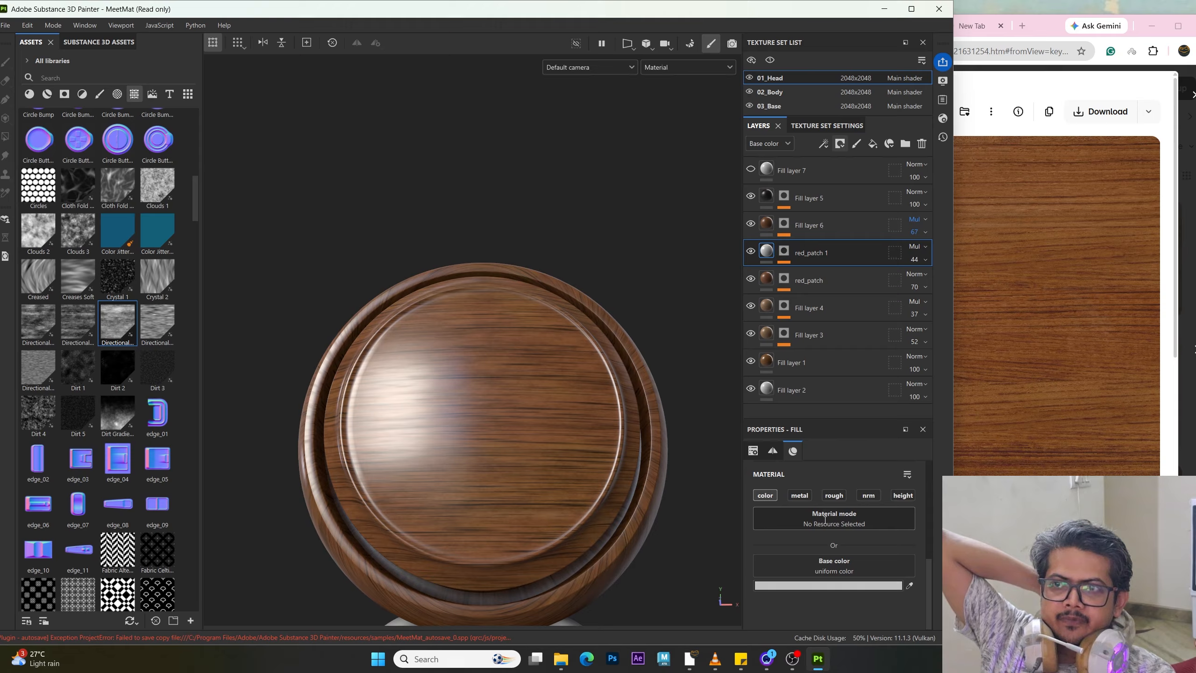
left_click(834, 495)
scroll(893, 595, "down", 1)
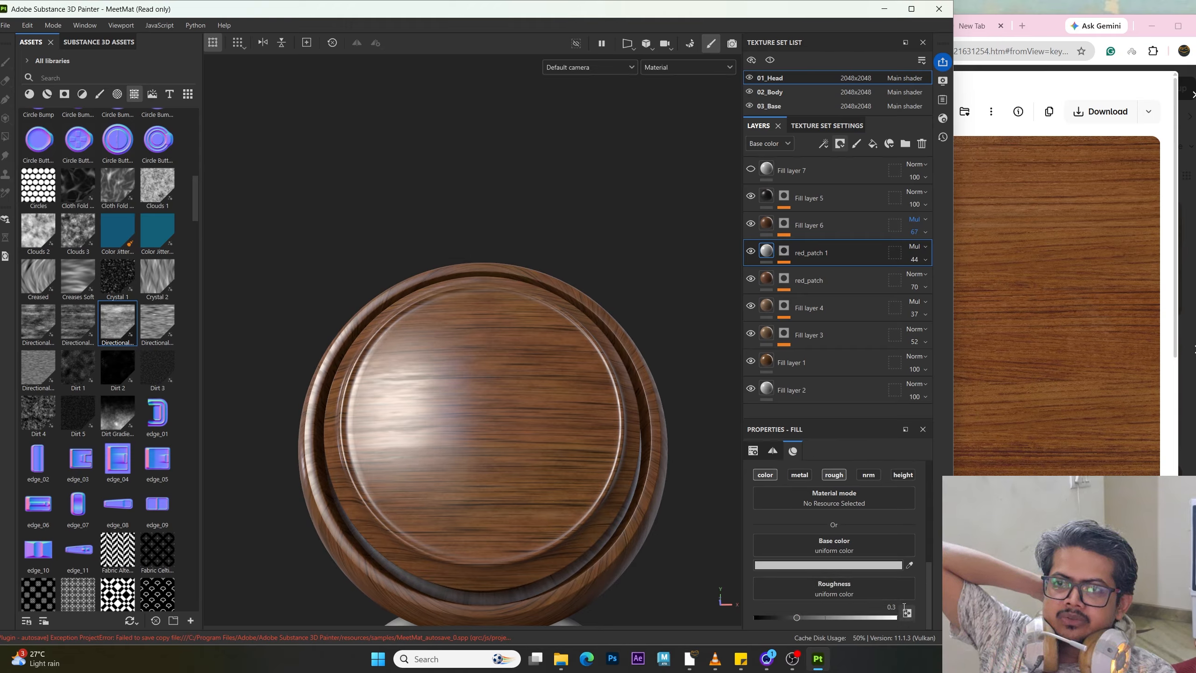
left_click(892, 606)
type("0.4")
key("Return")
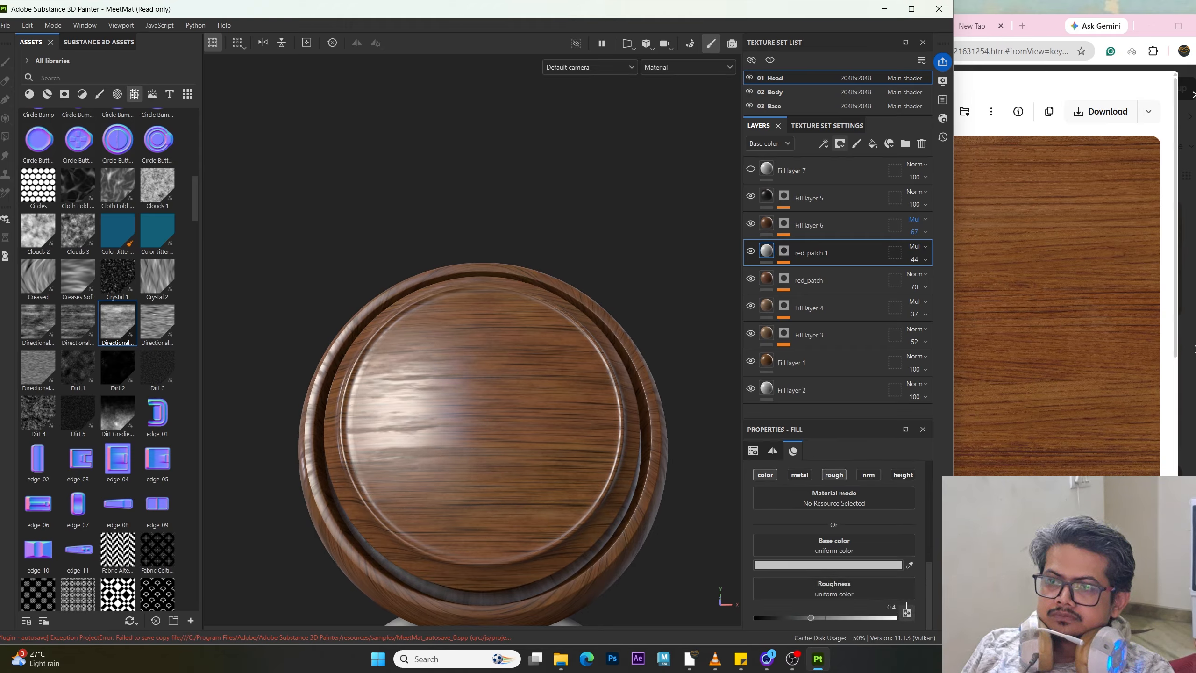
Step: Set red_patch 1's roughness to 0.28
left_click_drag(490, 368, 425, 377, "alt")
mouse_move(373, 297)
right_mouse_down("shift")
mouse_move(395, 399)
mouse_move(377, 395)
right_mouse_up("shift")
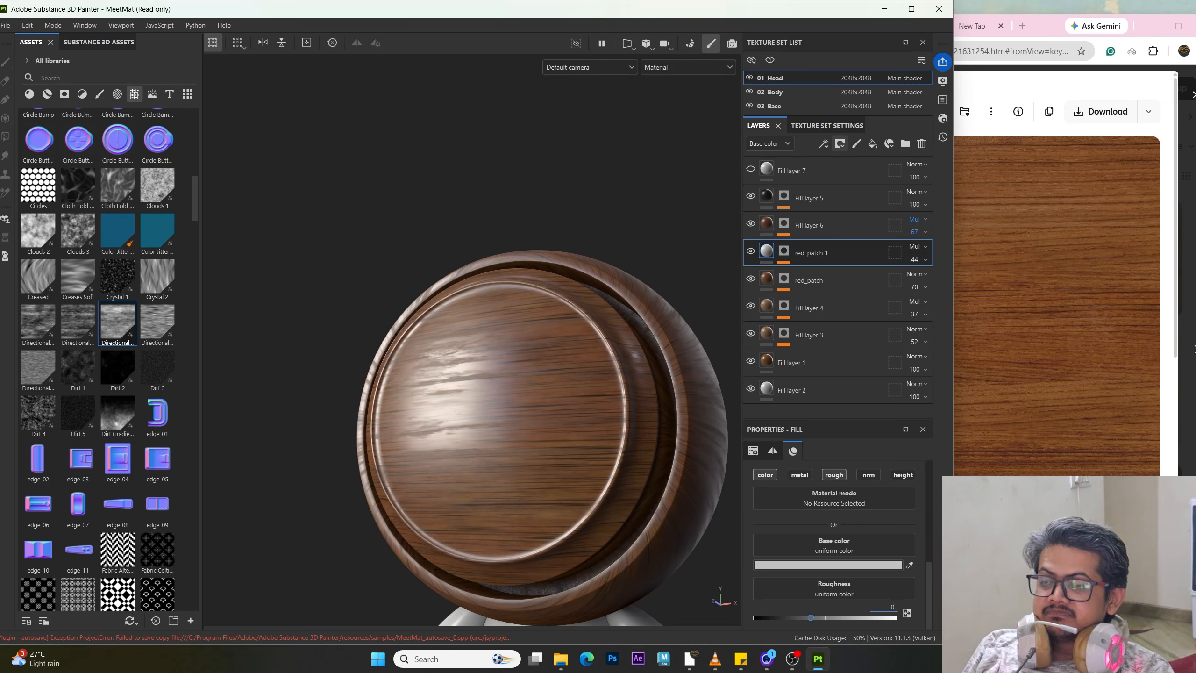
type("2")
key("Return")
left_click_drag(325, 450, 333, 451, "alt")
right_click_drag(317, 359, 395, 398, "shift")
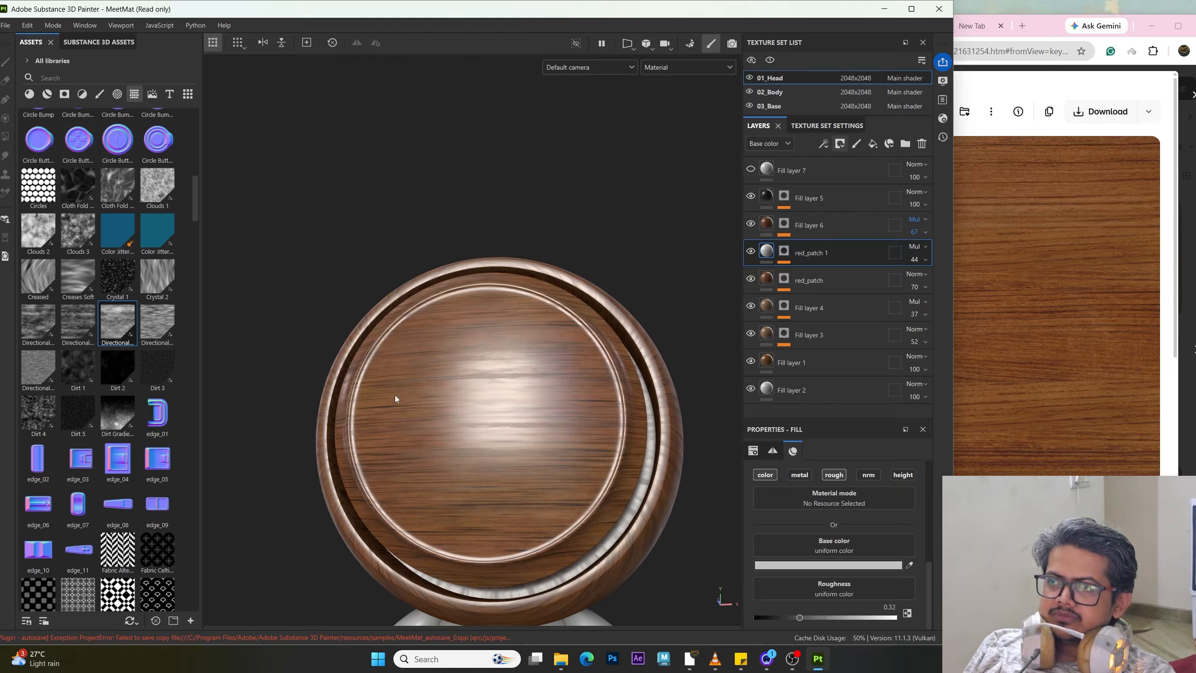
left_click_drag(425, 440, 422, 401, "alt")
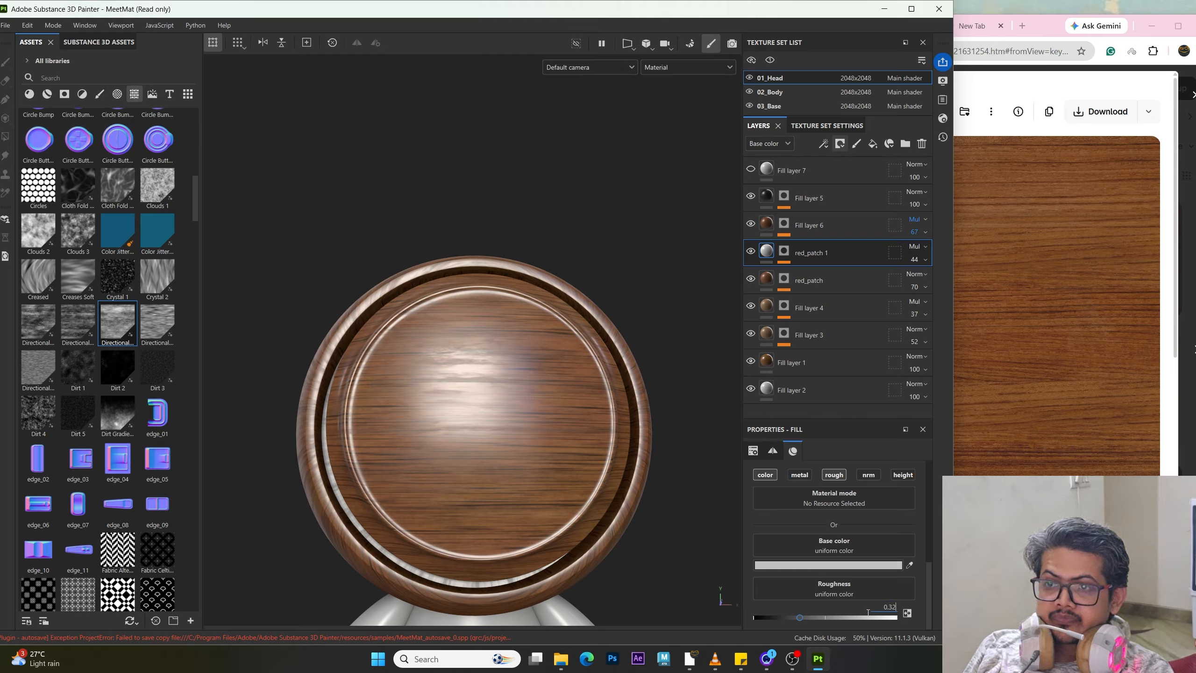
key("BackSpace")
key("BackSpace")
type("28")
key("Return")
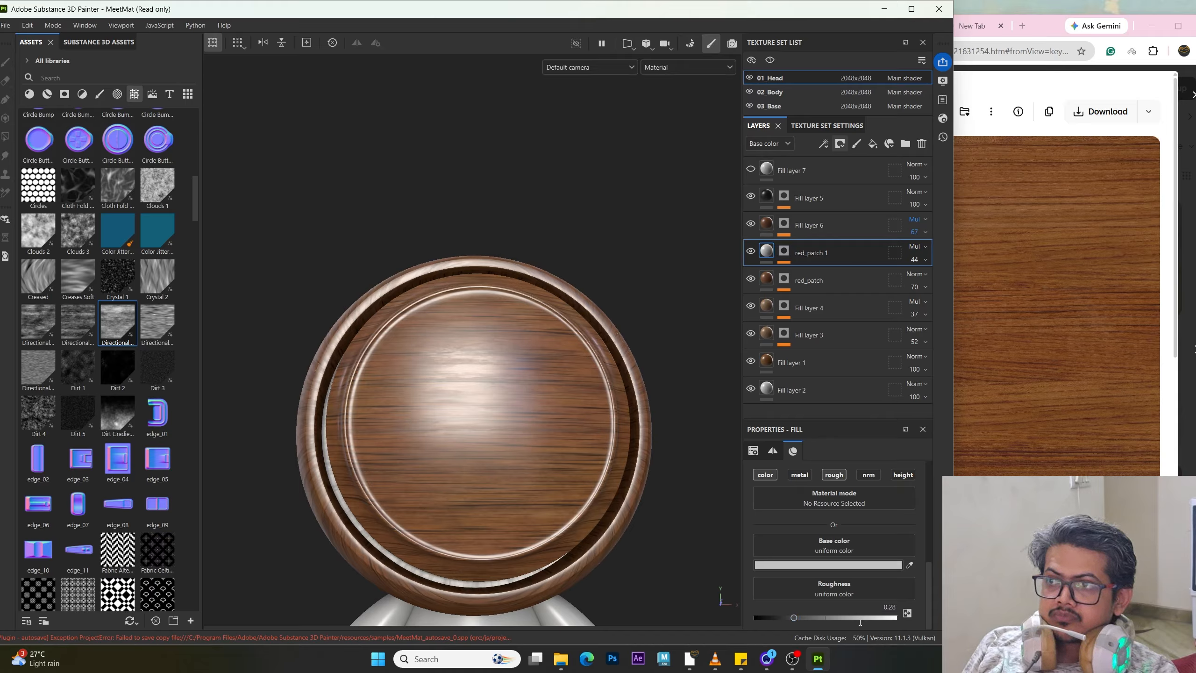
Step: Enable the roughness channel on Fill layer 6
left_click_drag(556, 384, 365, 355, "alt")
mouse_move(365, 355)
right_mouse_down("shift")
mouse_move(350, 353)
mouse_move(366, 360)
right_mouse_up("shift")
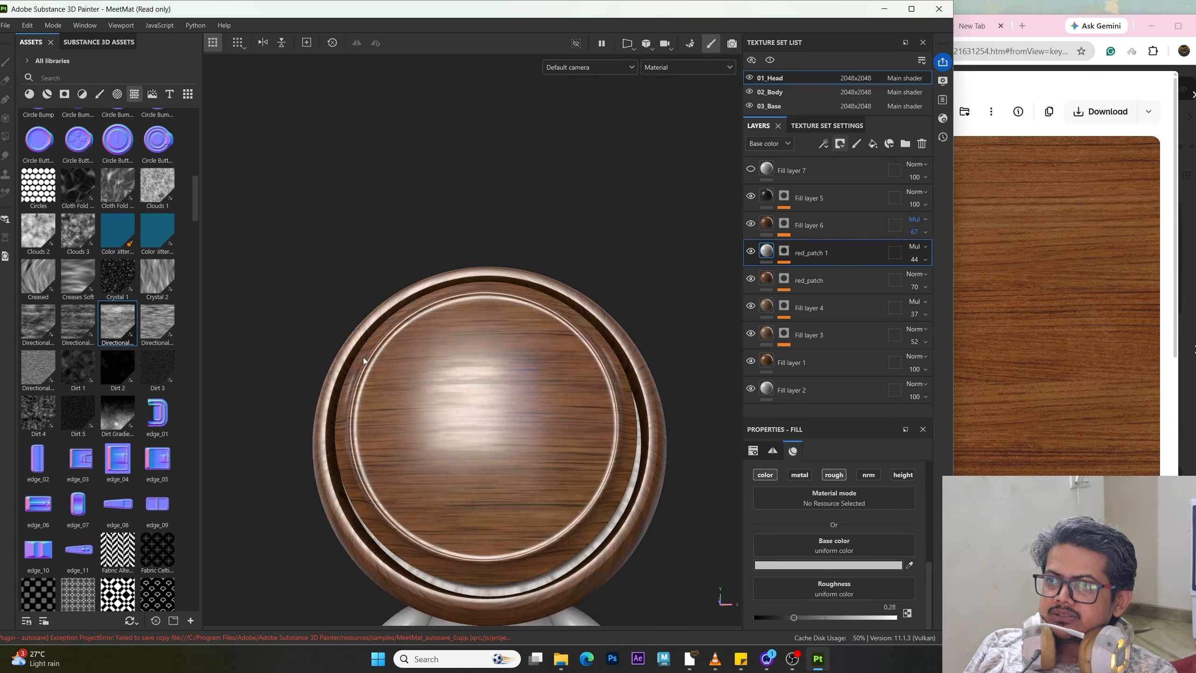
left_click(766, 225)
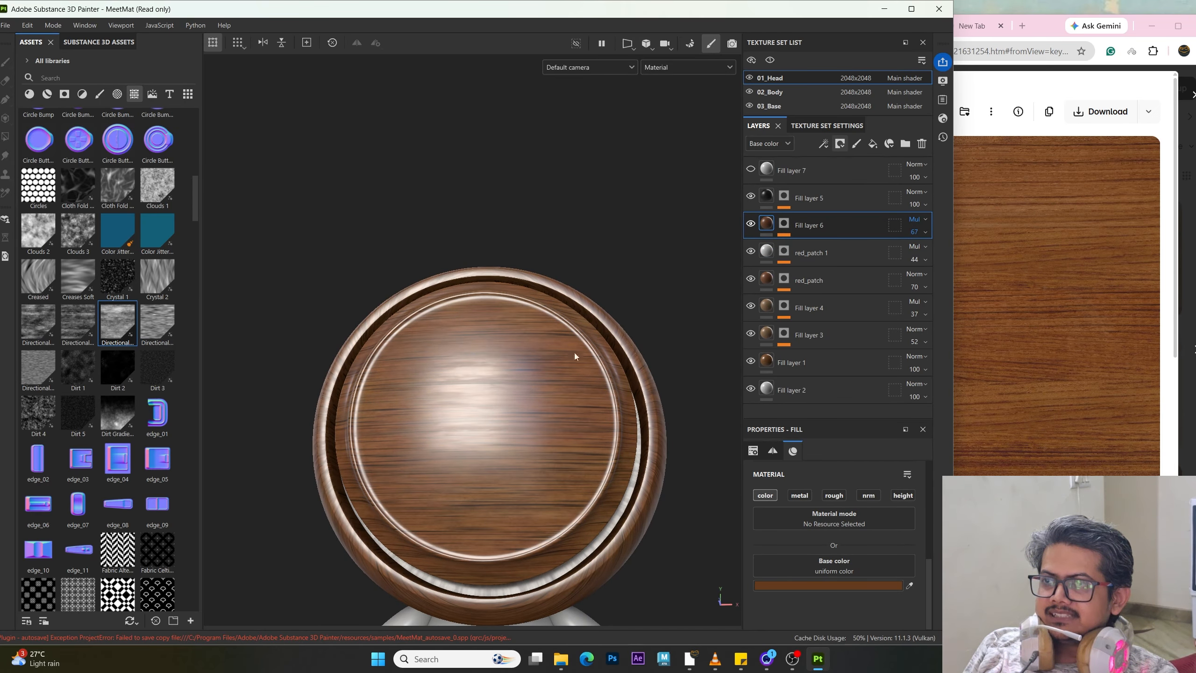
left_click_drag(533, 282, 558, 366, "alt")
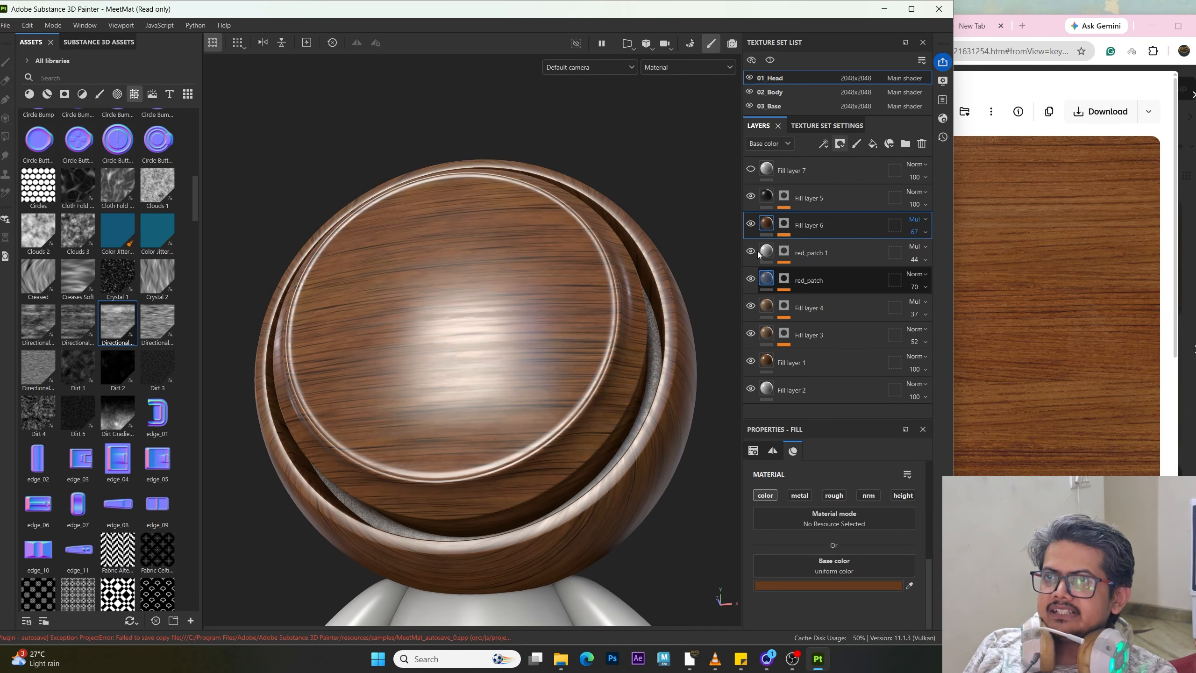
left_click(837, 495)
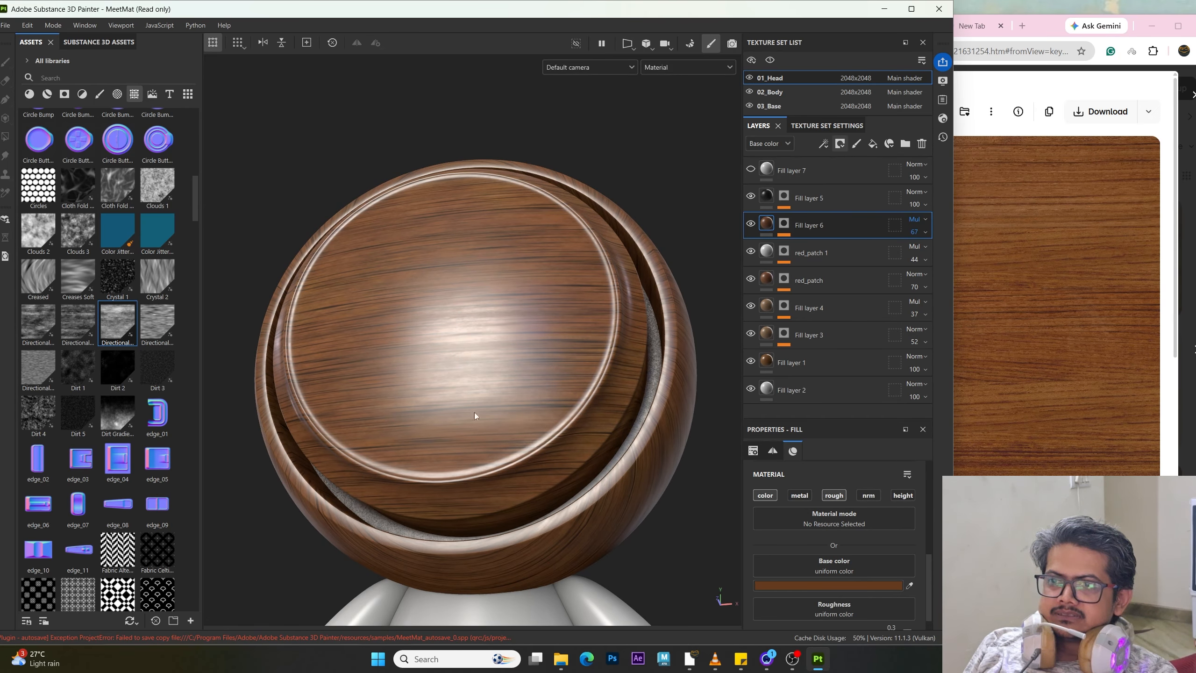
Step: Orbit around the head to examine the wood grain and highlights against the reference
left_click_drag(456, 354, 476, 353, "alt")
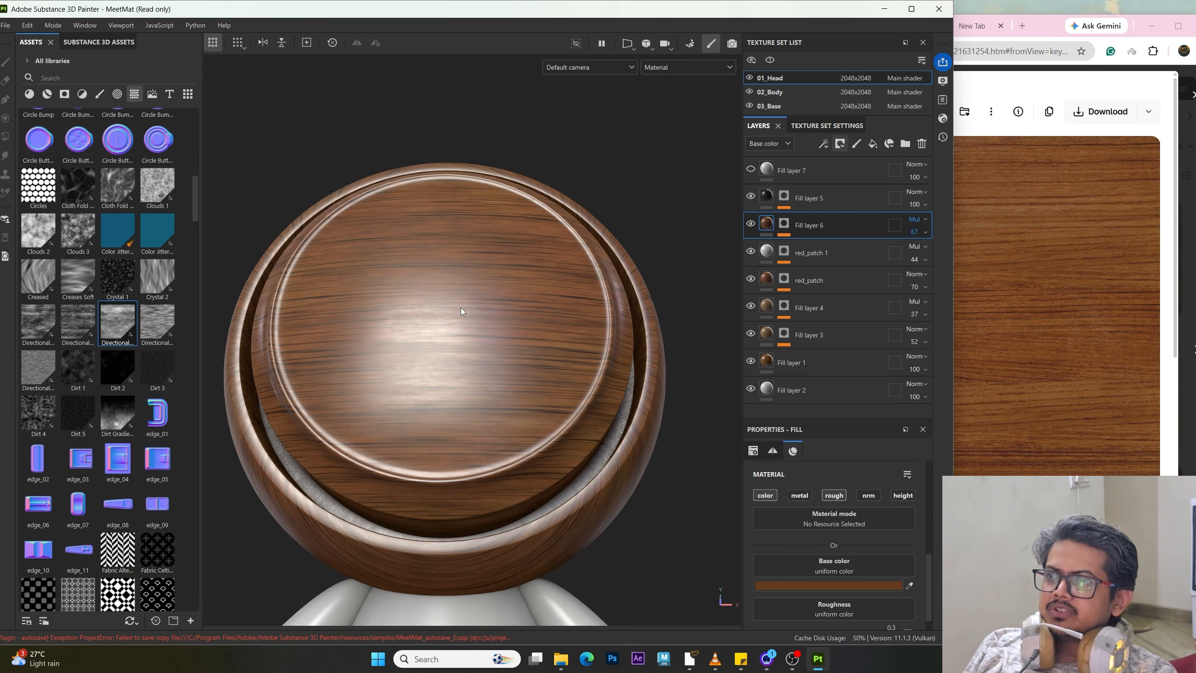
left_click_drag(461, 308, 410, 363, "alt")
right_click_drag(409, 363, 523, 382, "shift")
left_click_drag(484, 401, 482, 411, "alt")
right_click_drag(490, 377, 442, 367, "shift")
left_click_drag(442, 366, 480, 366, "alt")
right_click_drag(487, 357, 476, 355, "shift")
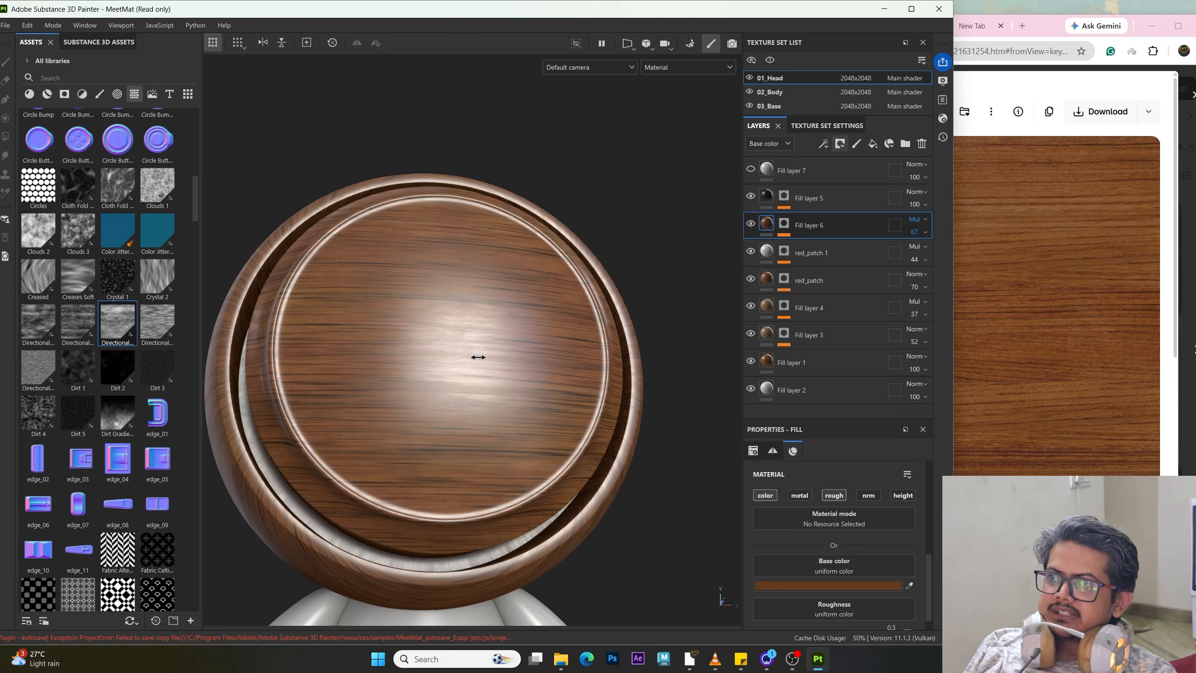
left_click_drag(475, 355, 574, 349, "alt")
Step: Select Fill layer 5, toggling its visibility and checking its Anisotropic Noise mask to compare its effect
left_click(767, 193)
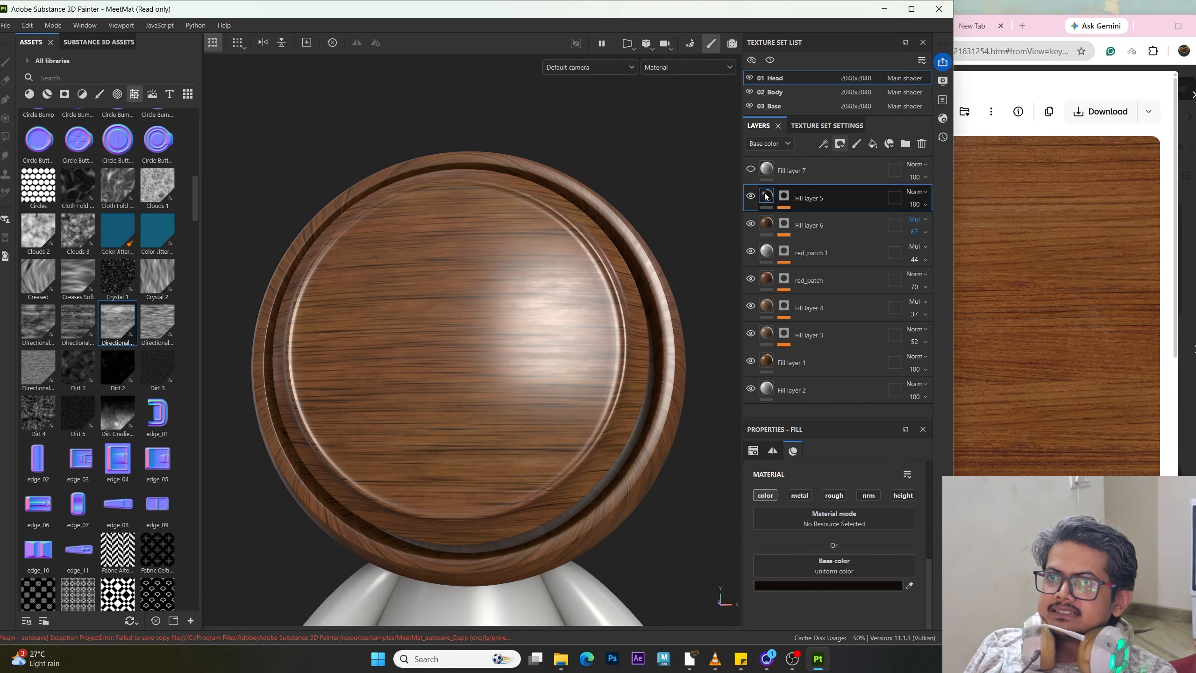
left_click(751, 197)
left_click(751, 197)
left_click(751, 197)
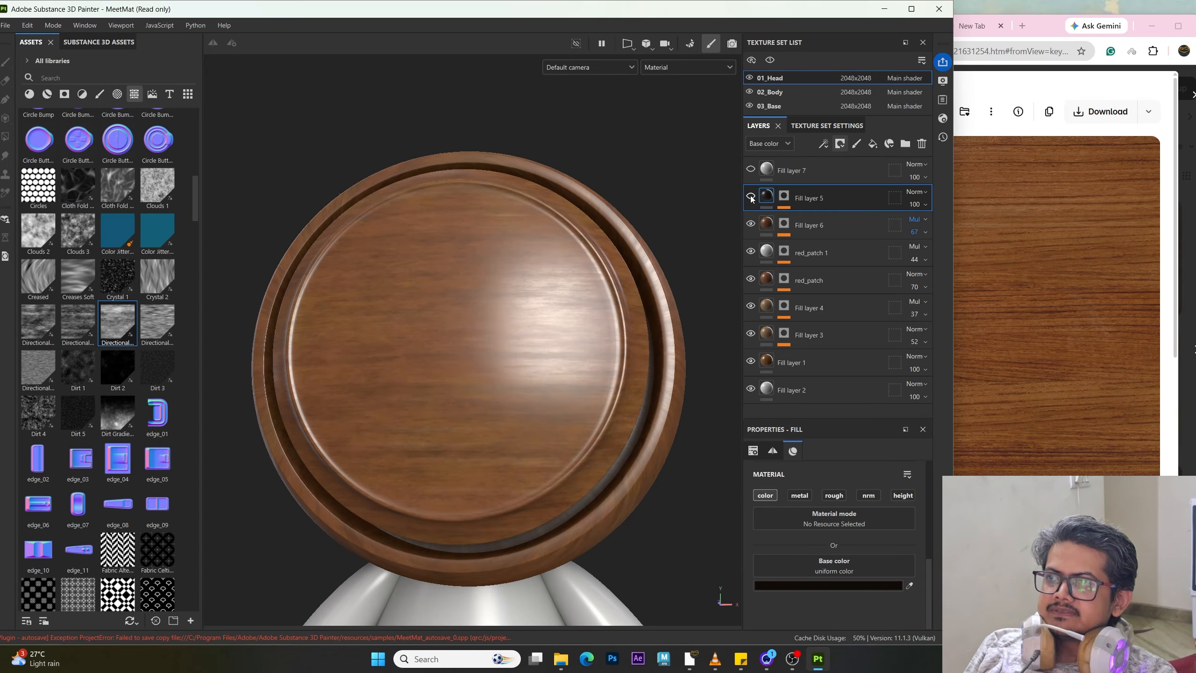
left_click(751, 197)
left_click_drag(553, 290, 584, 288, "alt")
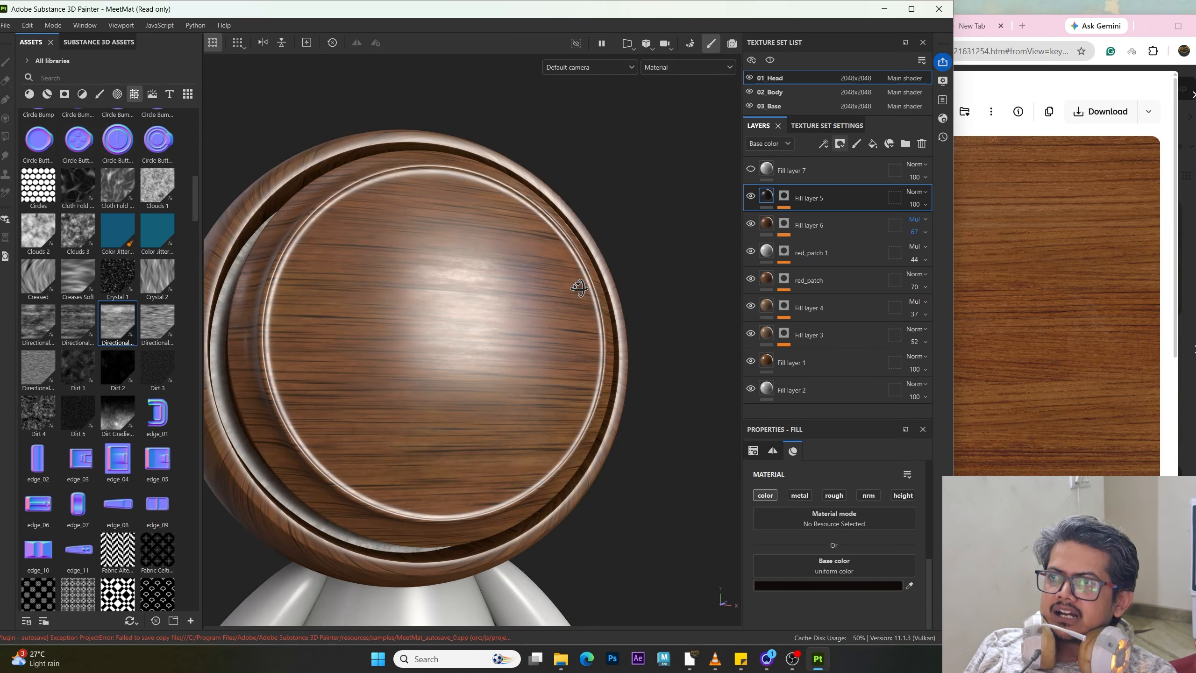
left_click(766, 188)
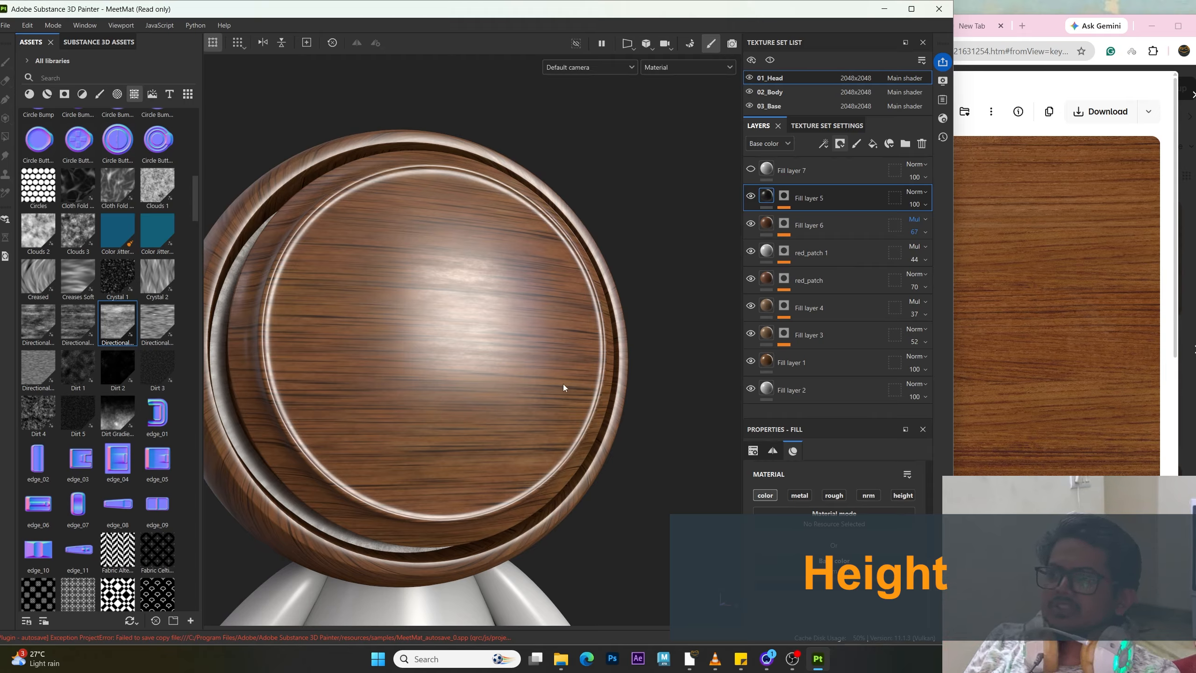
left_click(785, 200)
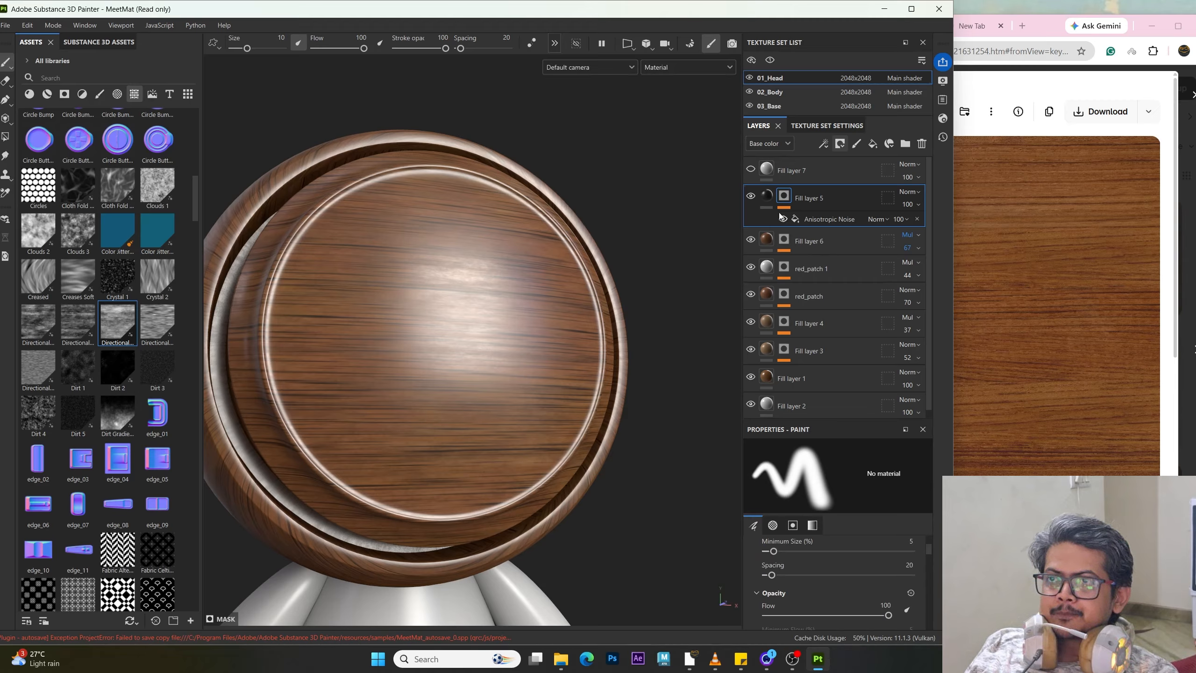
left_click(769, 204)
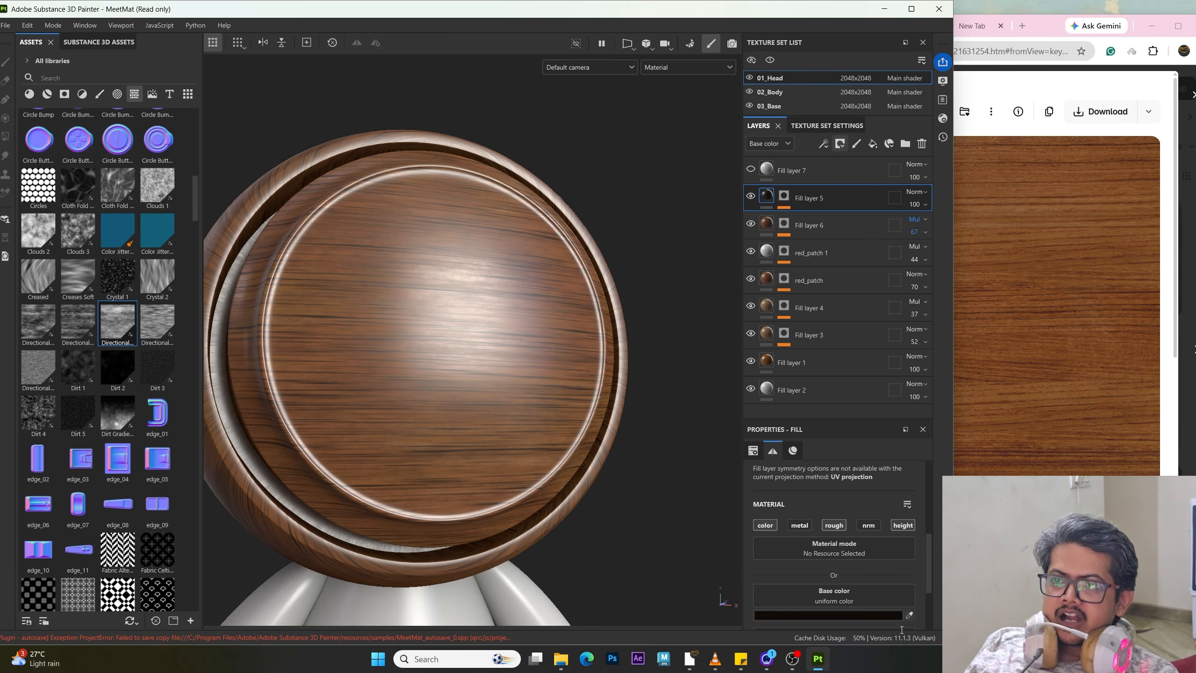
Step: Try lowering Fill layer 5's height slightly, then undo the height change
scroll(865, 545, "down", 3)
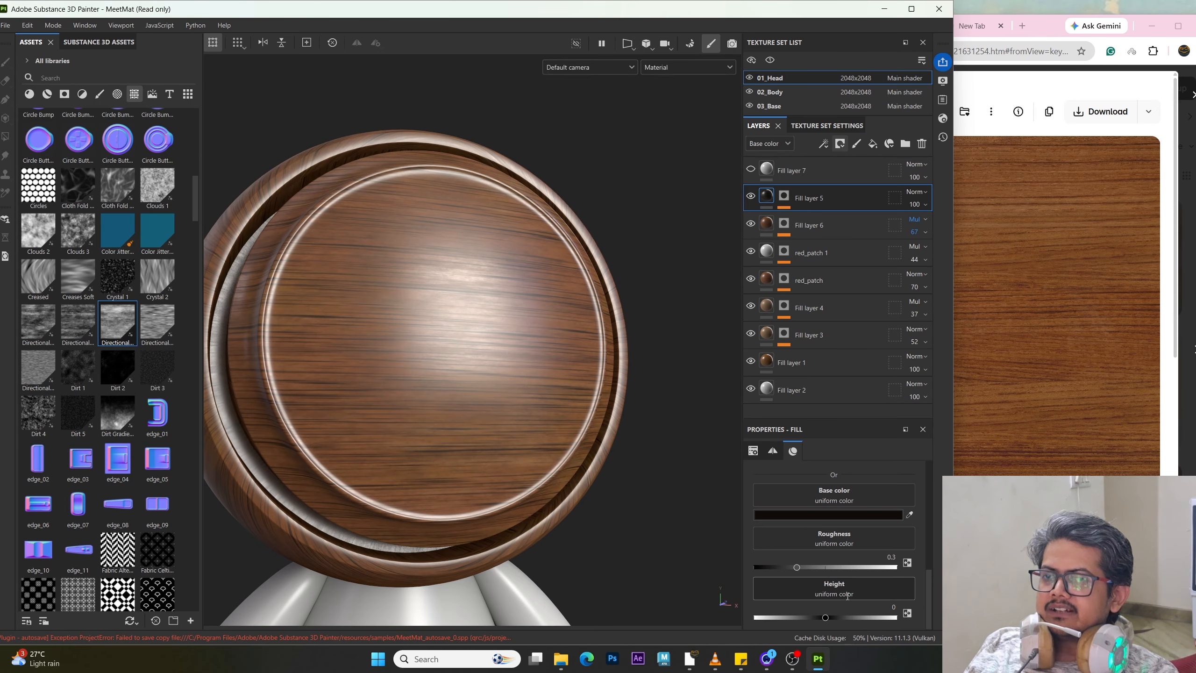
left_click_drag(825, 618, 824, 618)
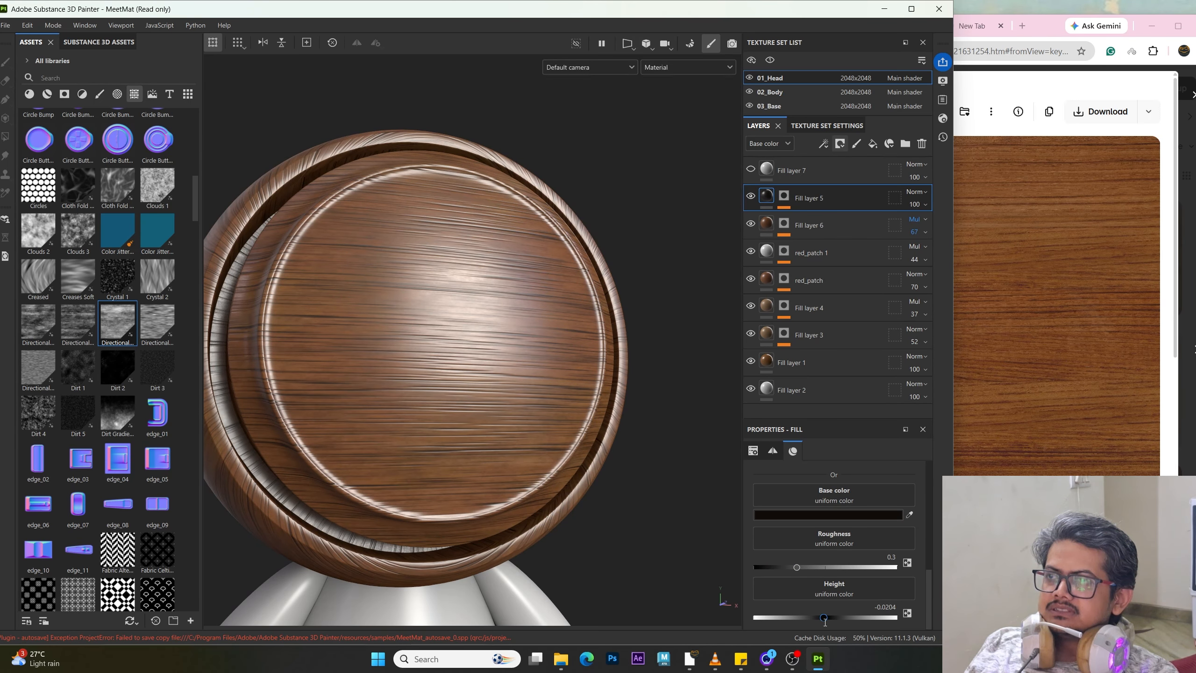
left_click_drag(537, 407, 554, 403, "alt")
left_click_drag(593, 386, 521, 406, "alt")
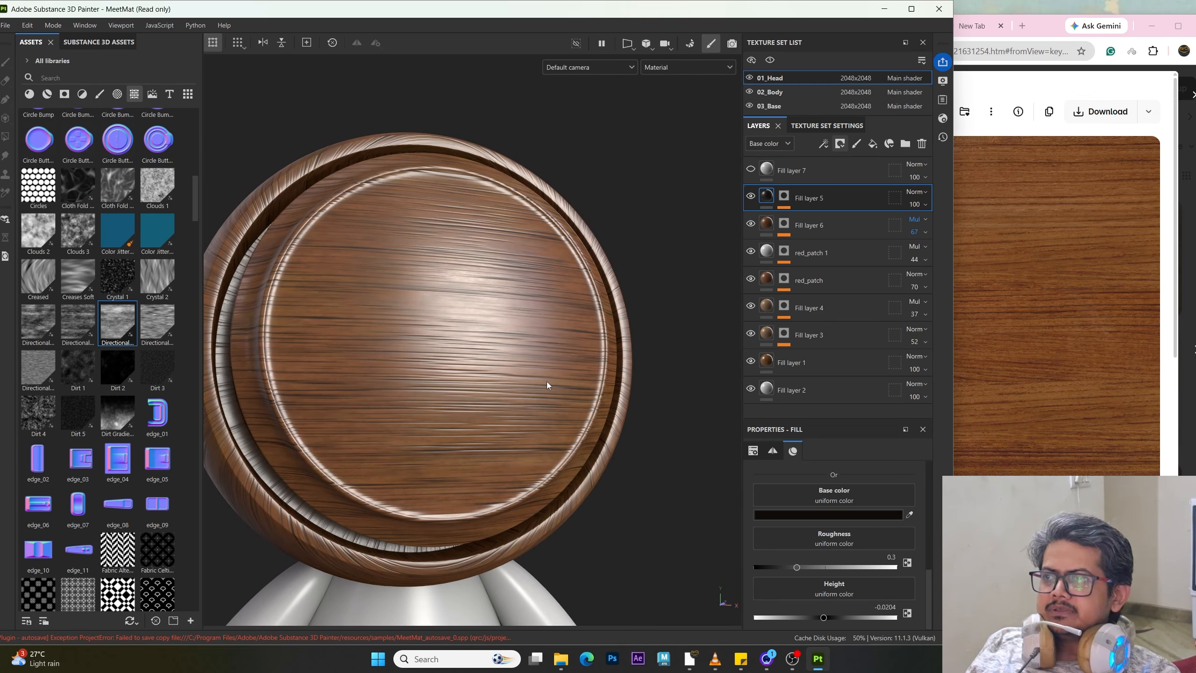
key("ctrl+z")
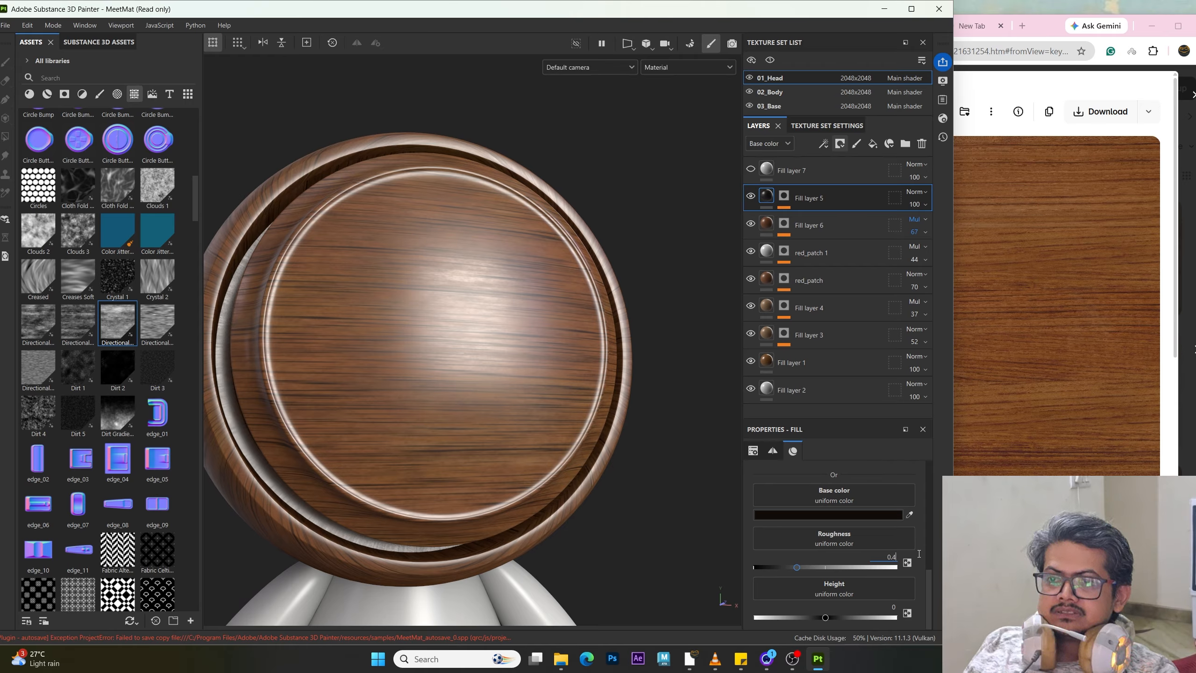
Step: Set Fill layer 5's roughness to 0.4 and its height to -0.01
key("Return")
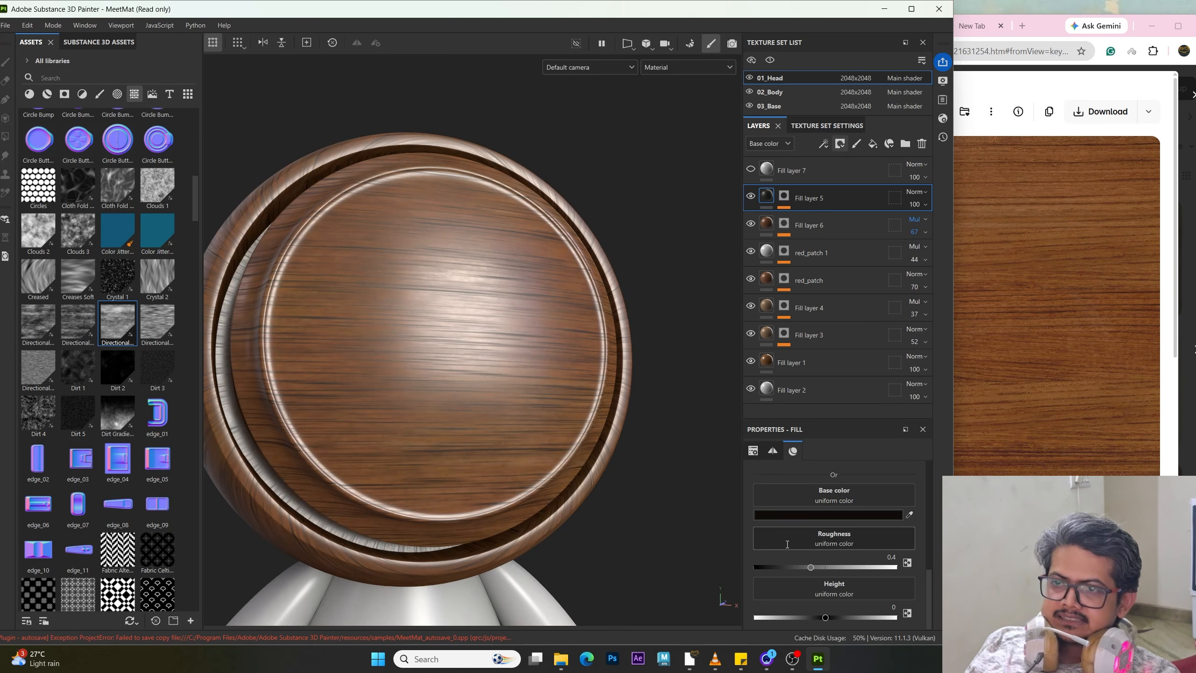
left_click_drag(826, 617, 904, 614)
type("-0.1")
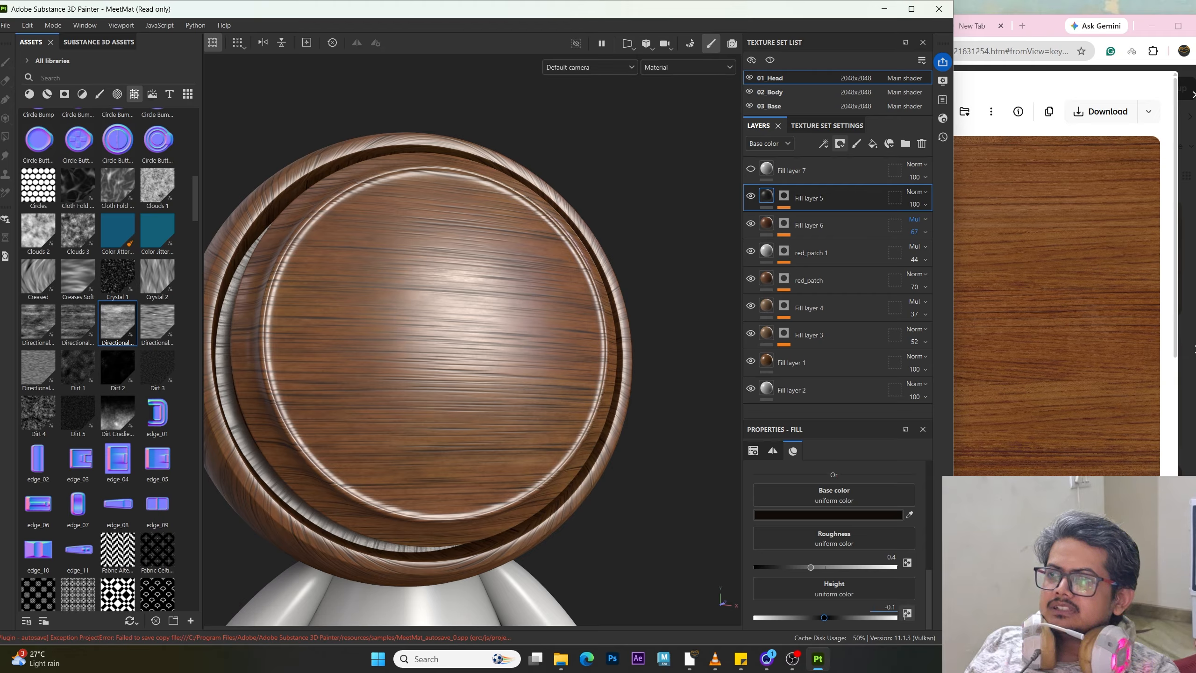
key("Return")
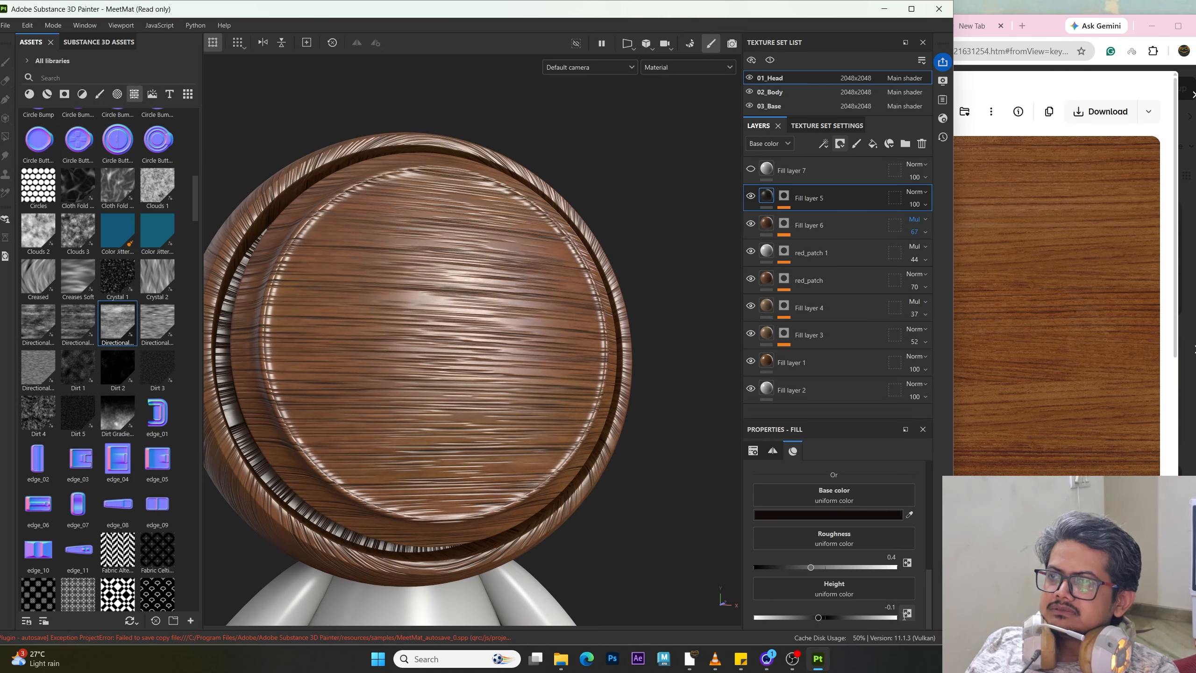
left_click(890, 608)
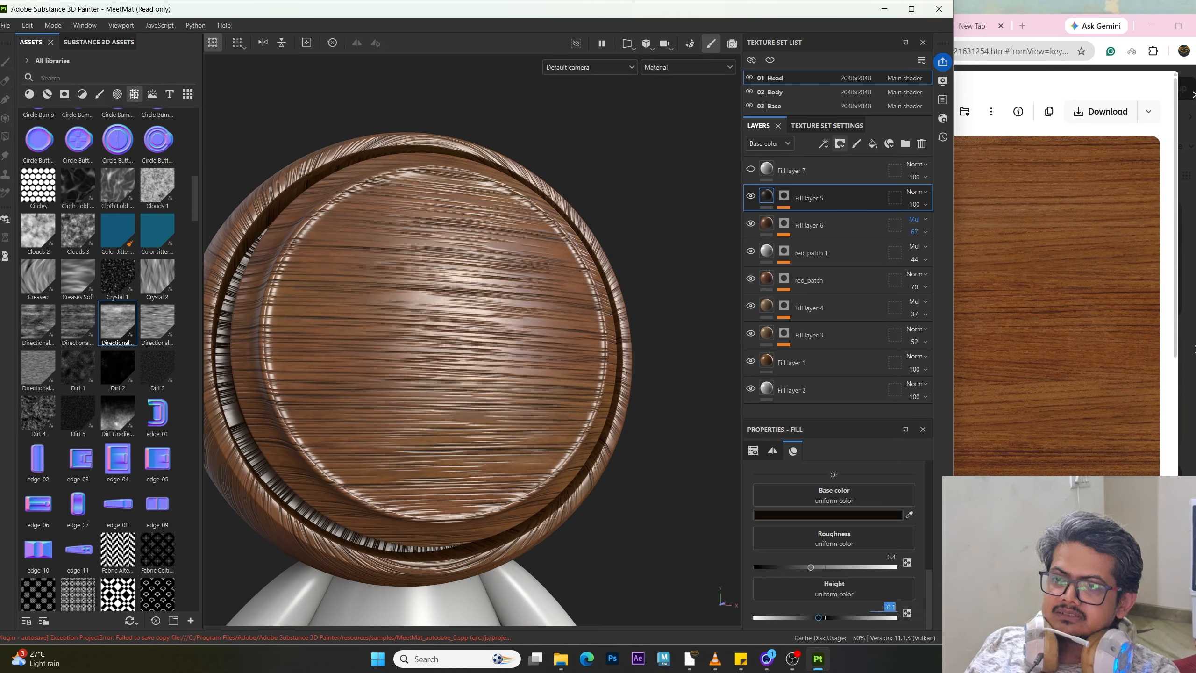
left_click(896, 608)
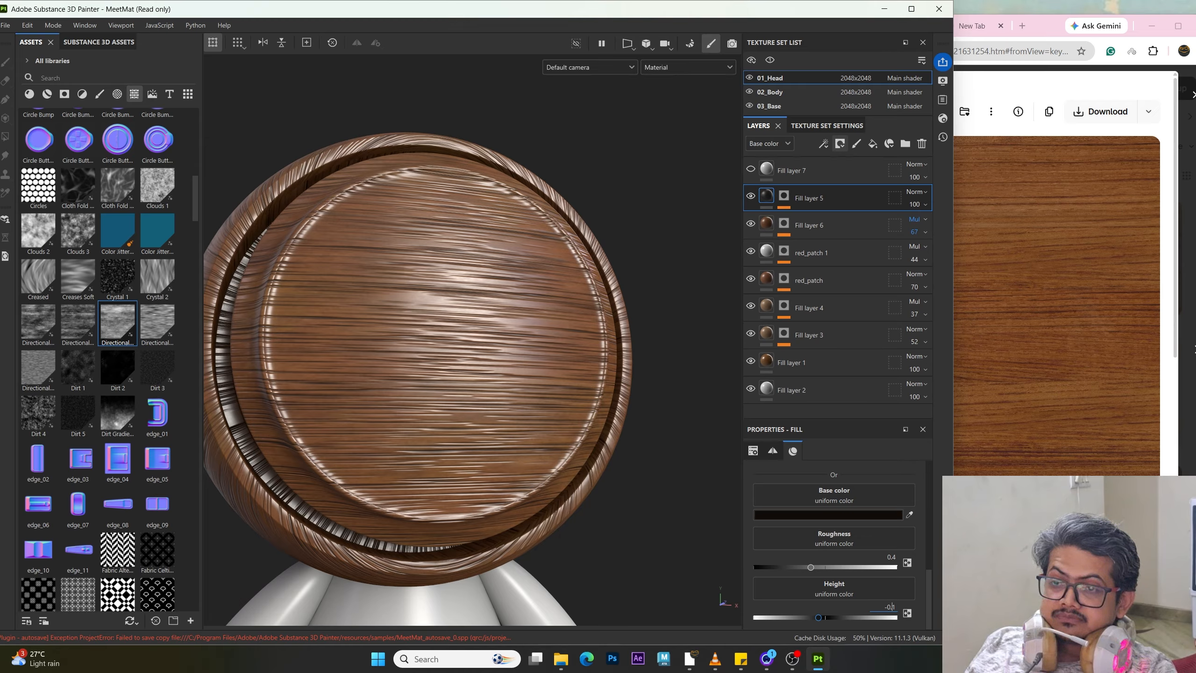
type("0")
key("Return")
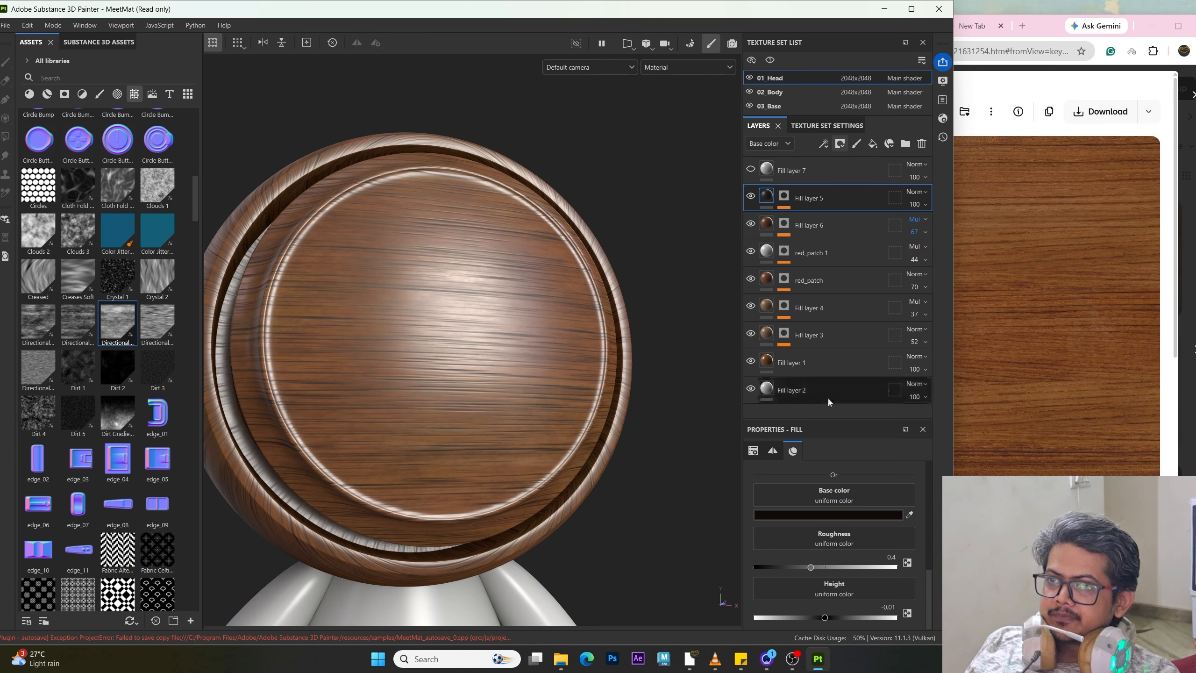
Step: Toggle Fill layer 5's height channel to compare the surface with and without it
scroll(856, 567, "up", 3)
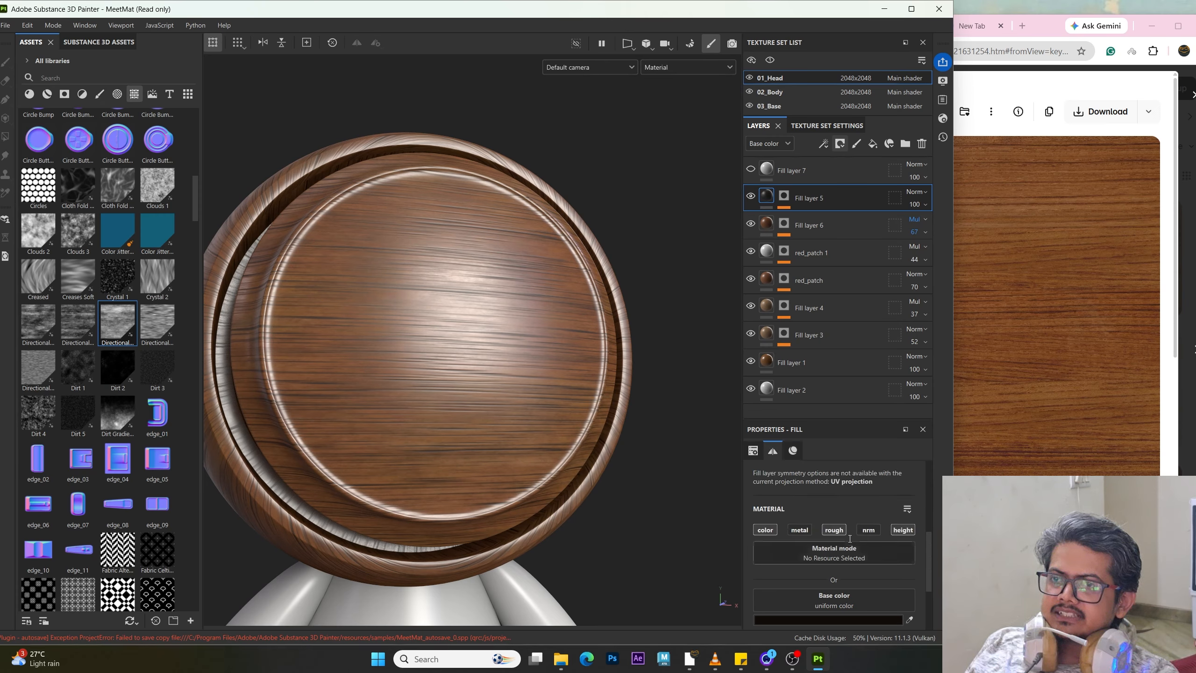
left_click(901, 529)
left_click(901, 530)
left_click(901, 529)
left_click(901, 529)
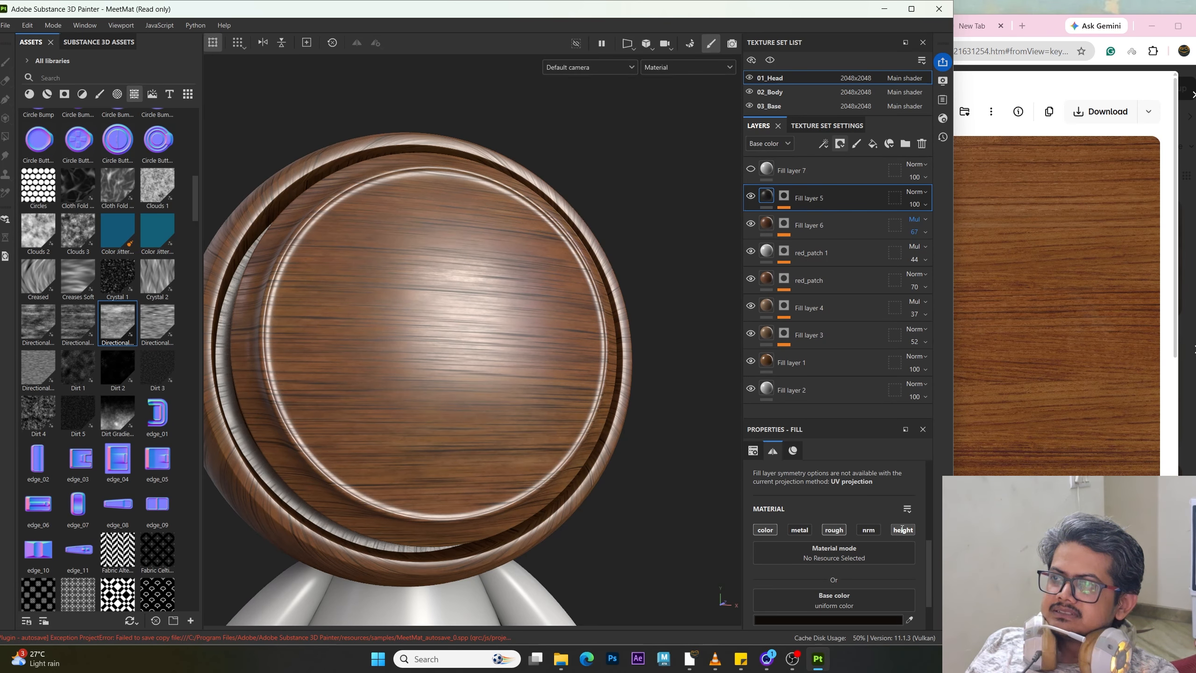
right_click_drag(476, 311, 435, 321, "shift")
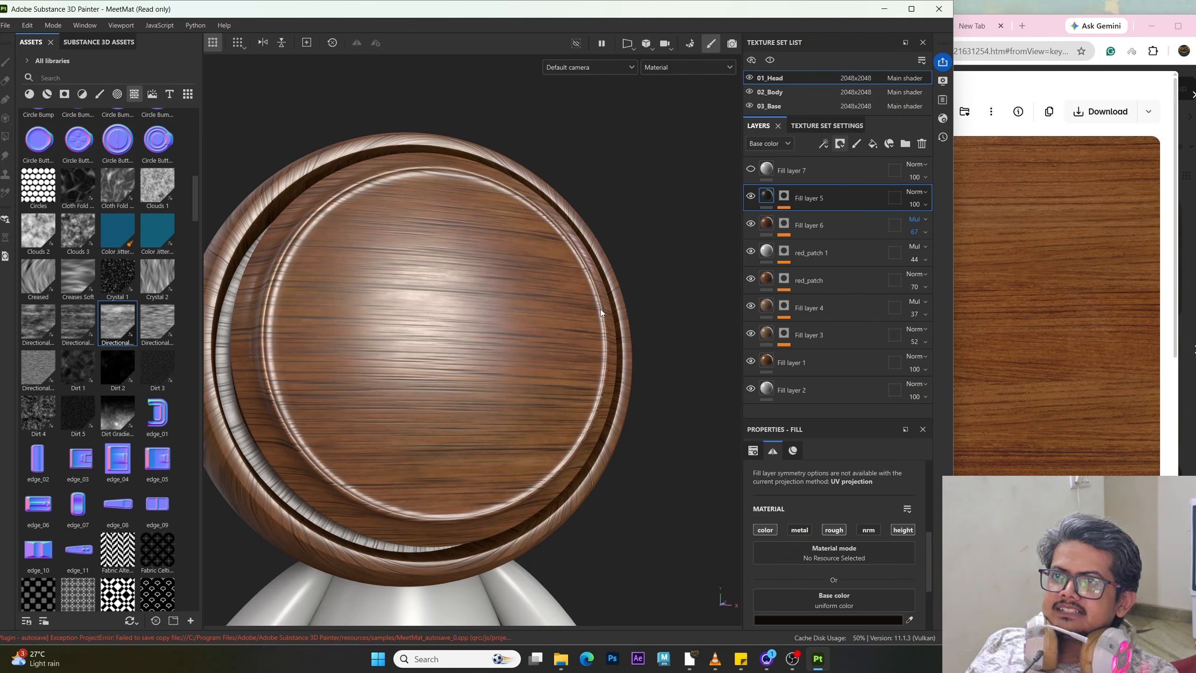
Step: Select Fill layer 6, toggling its visibility and checking its Directional Noise 3 mask
left_click(767, 228)
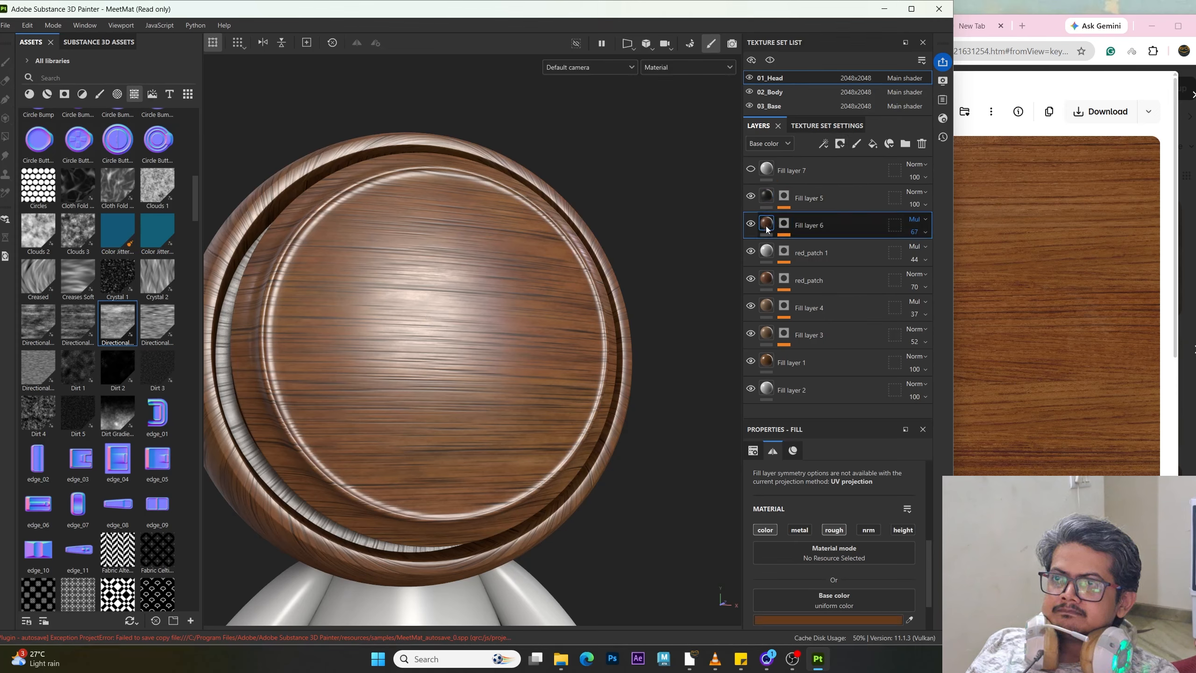
left_click(750, 224)
left_click(749, 225)
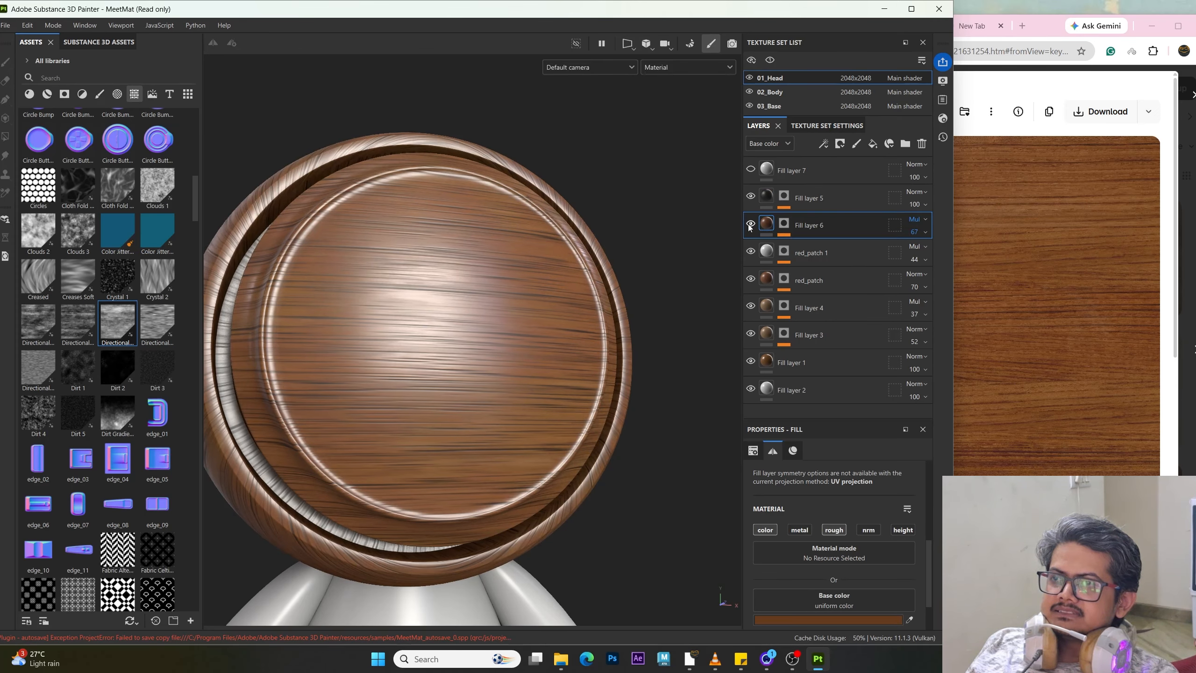
left_click(783, 223)
left_click(767, 223)
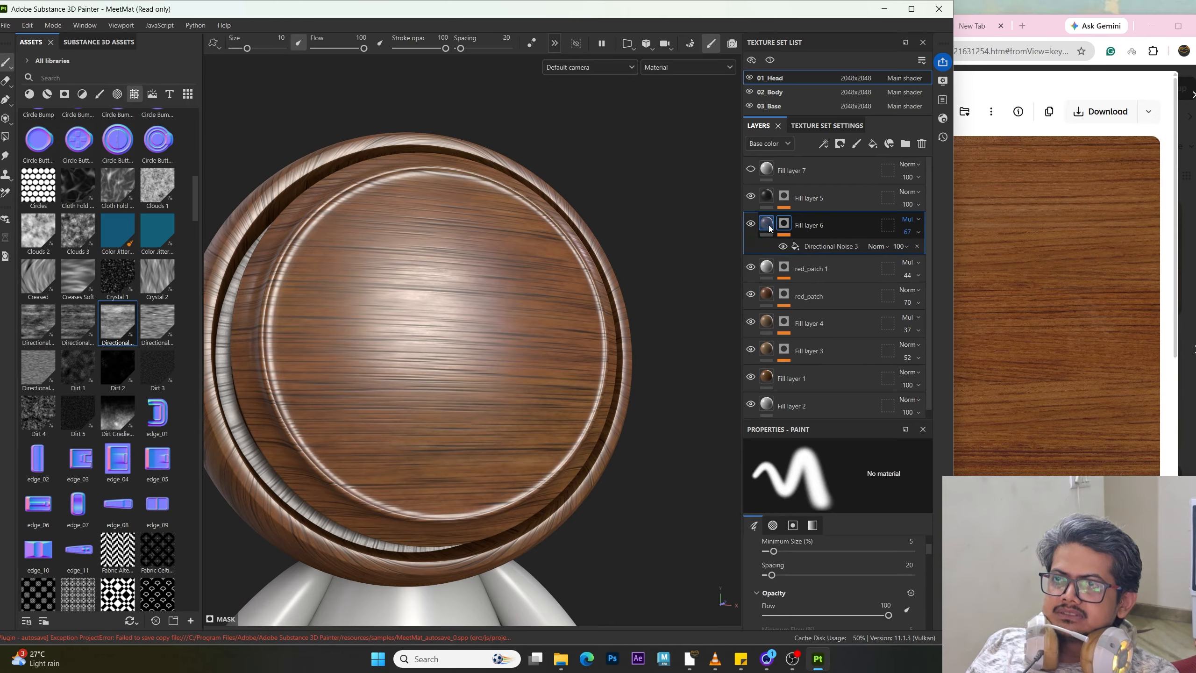
Step: Enable the height channel on Fill layer 6 and set its height to 0.015
left_click(903, 530)
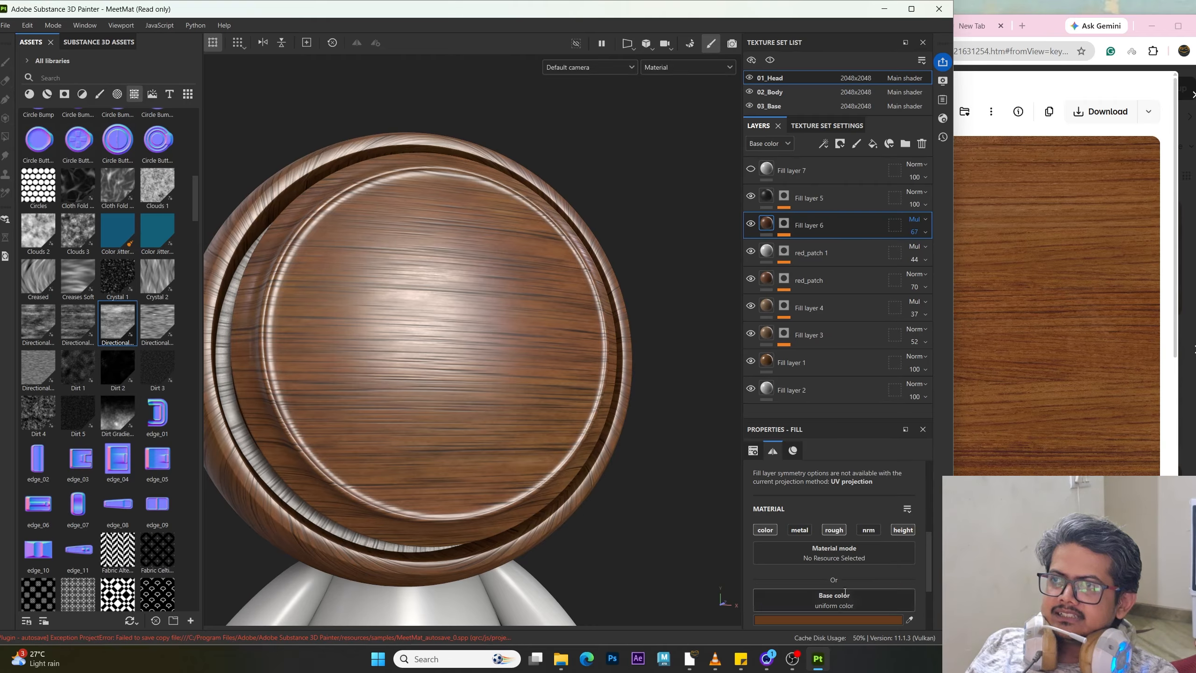
scroll(892, 613, "down", 2)
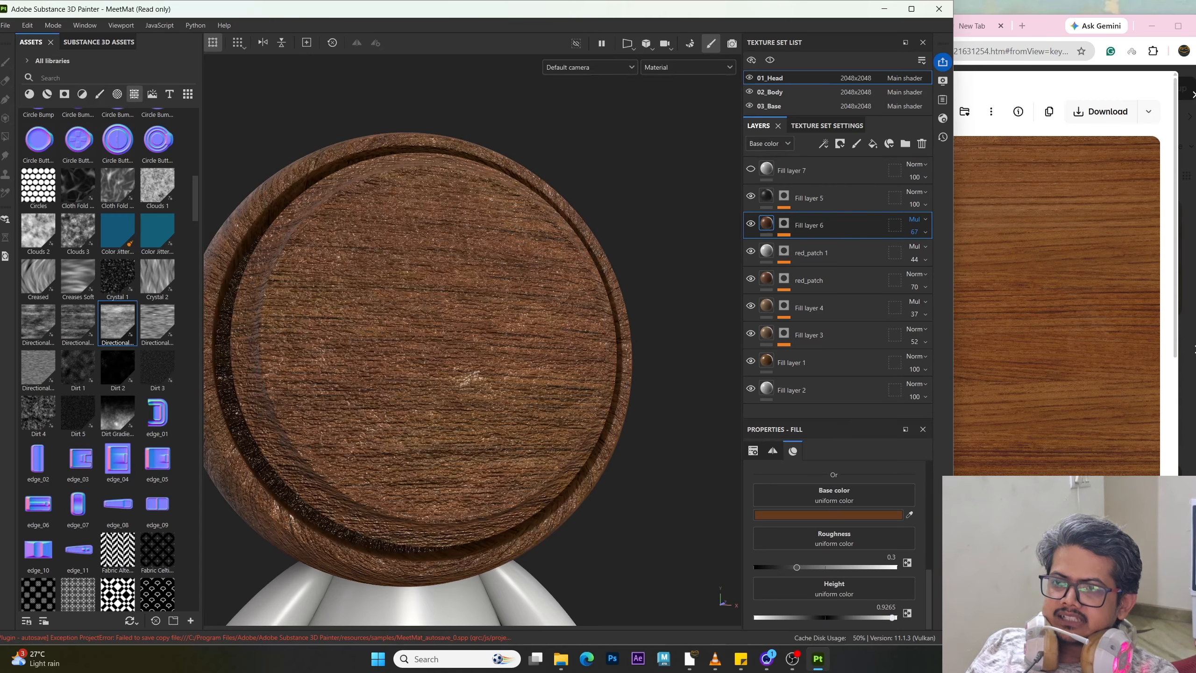
double_click(887, 608)
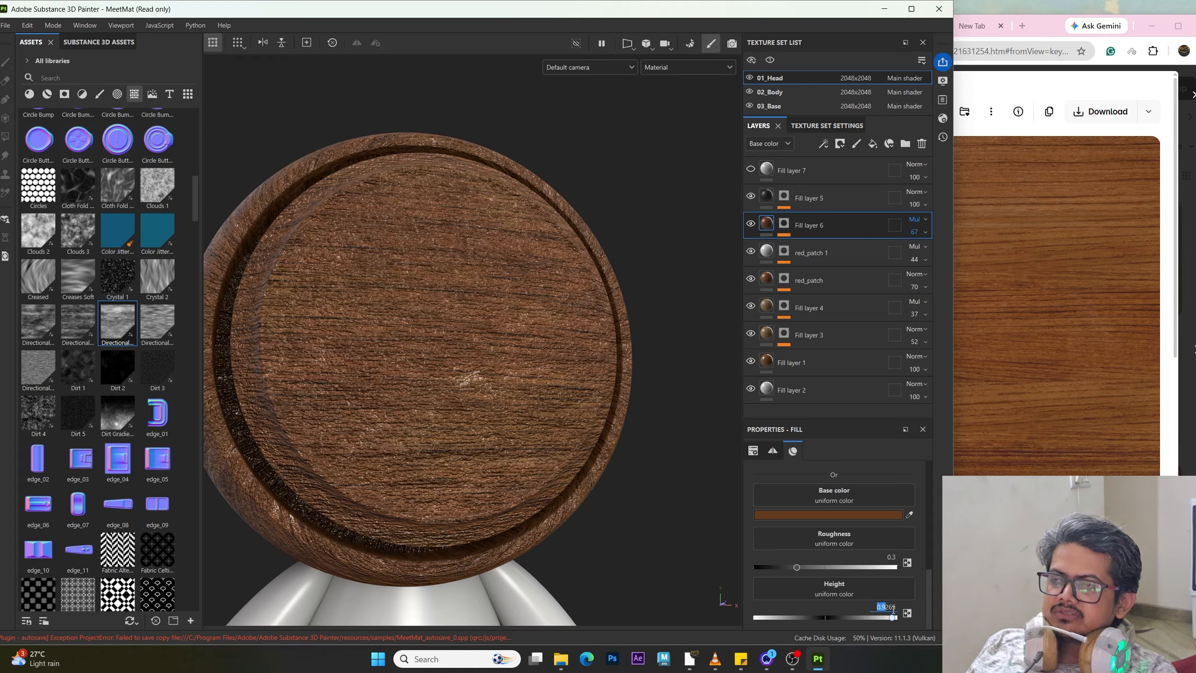
type("0.0")
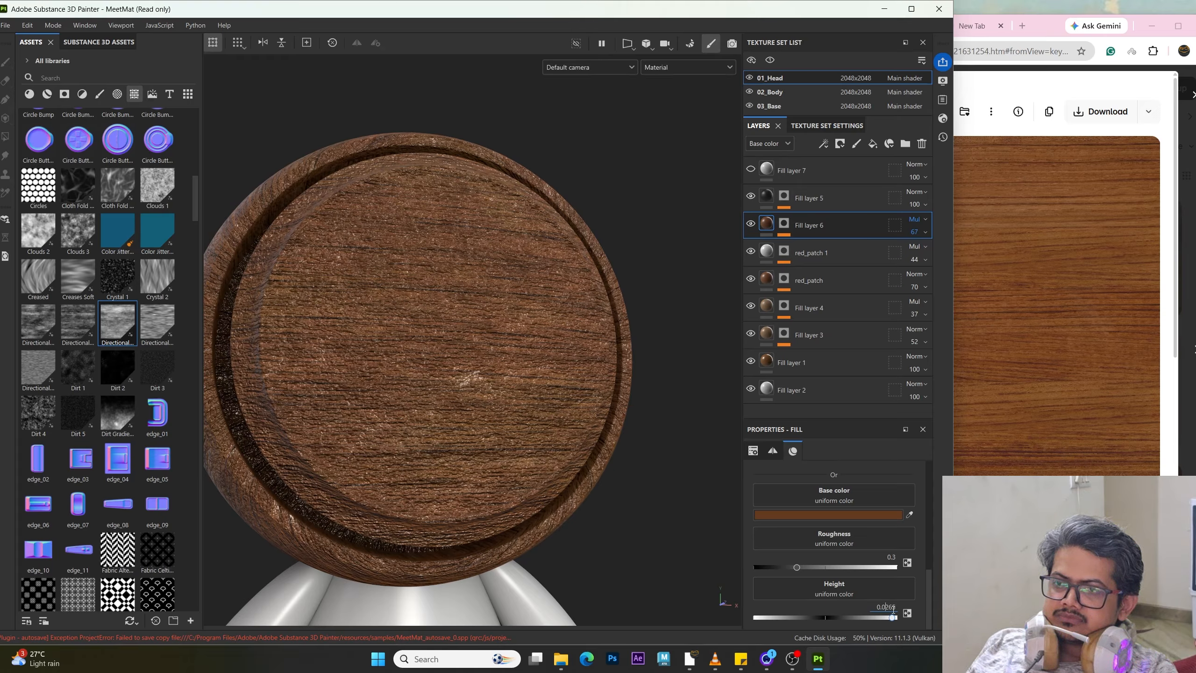
key("Delete")
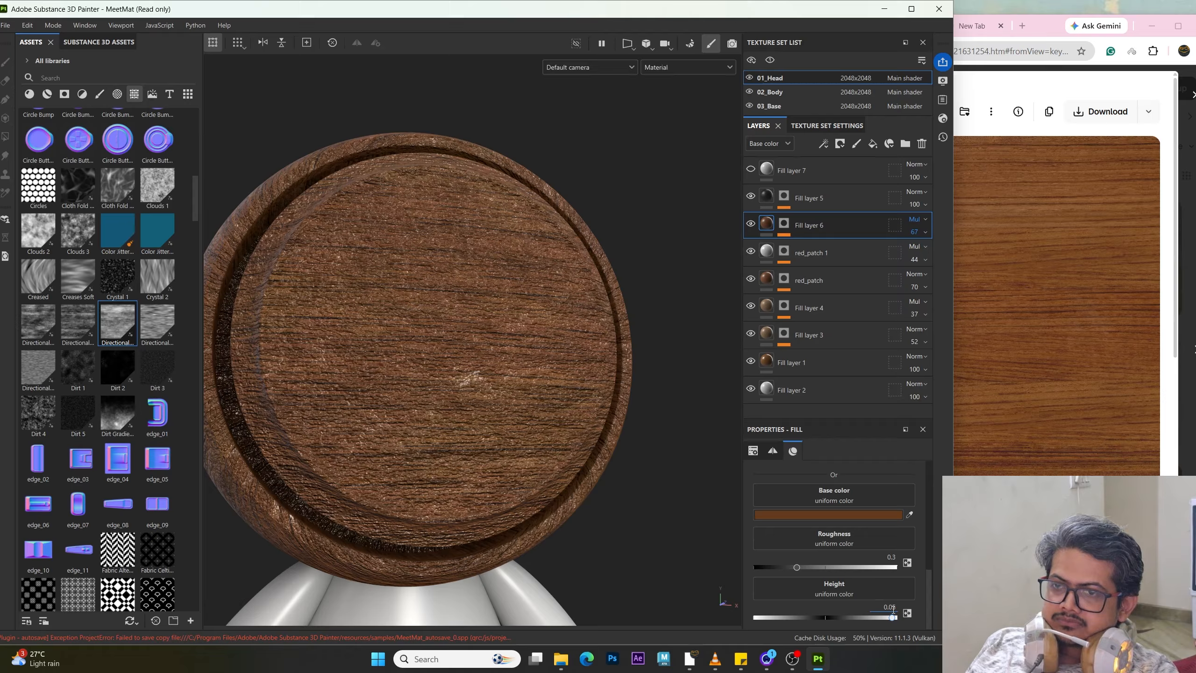
type("1")
key("Return")
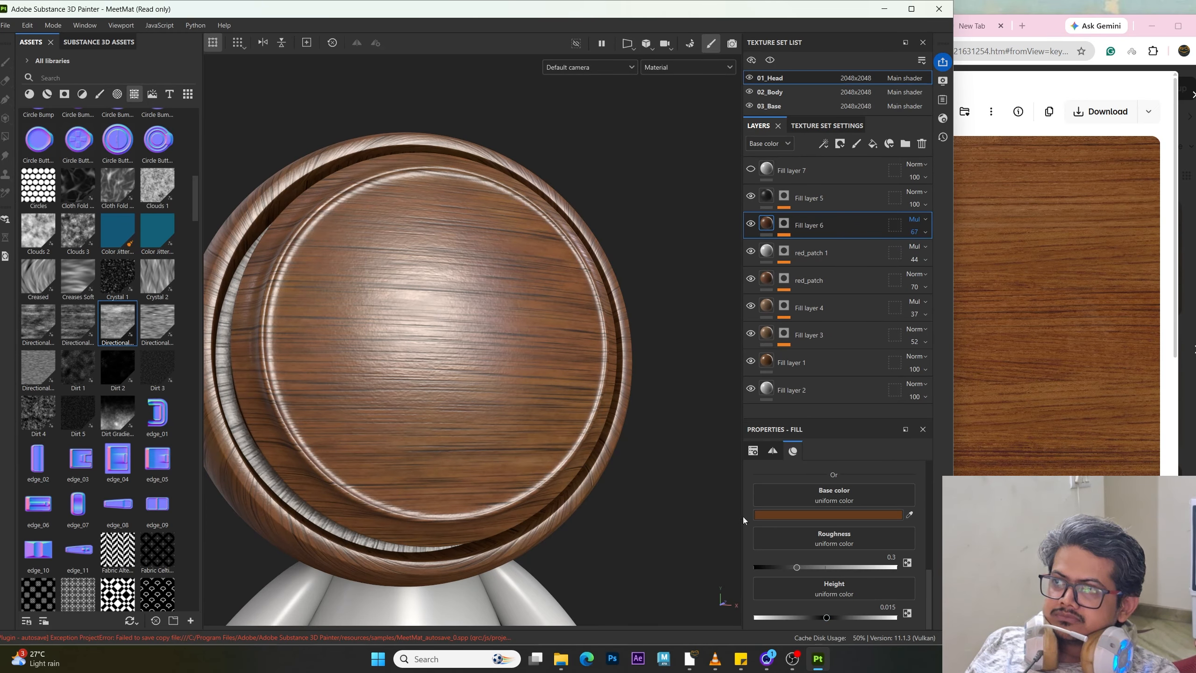
Step: Set Fill layer 6's height to -0.018 and inspect the wood surface
mouse_move(432, 359)
left_mouse_down("alt")
mouse_move(404, 355)
mouse_move(427, 347)
left_mouse_up("alt")
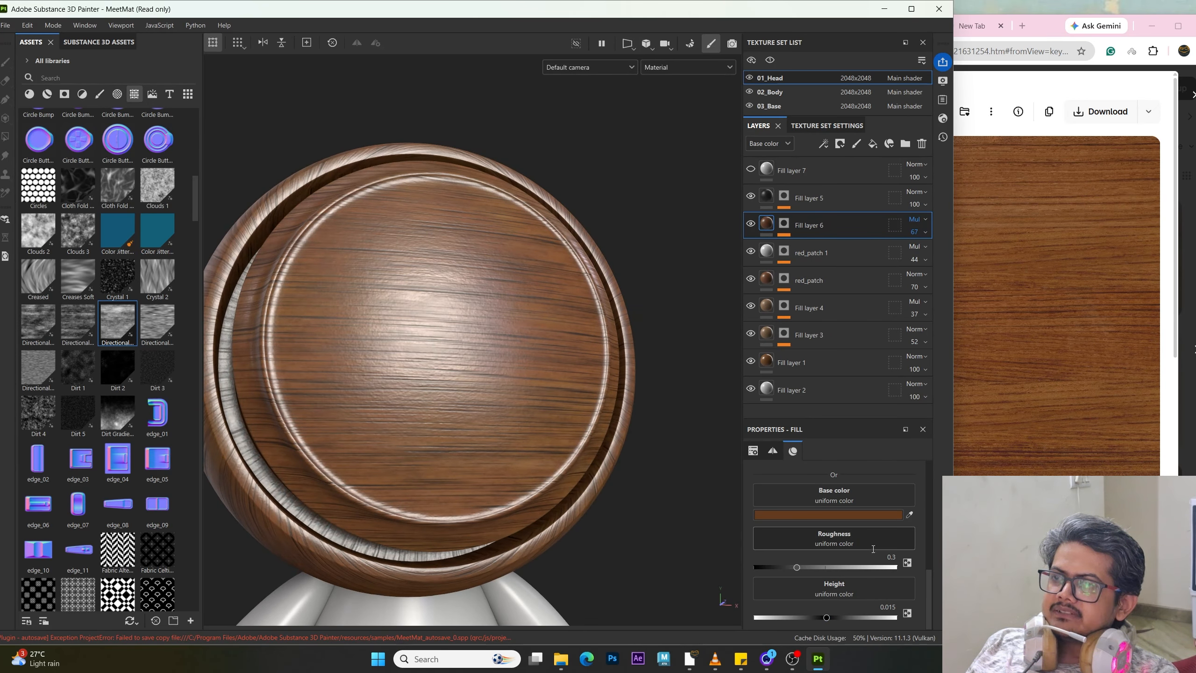
left_click(879, 615)
left_click(877, 610)
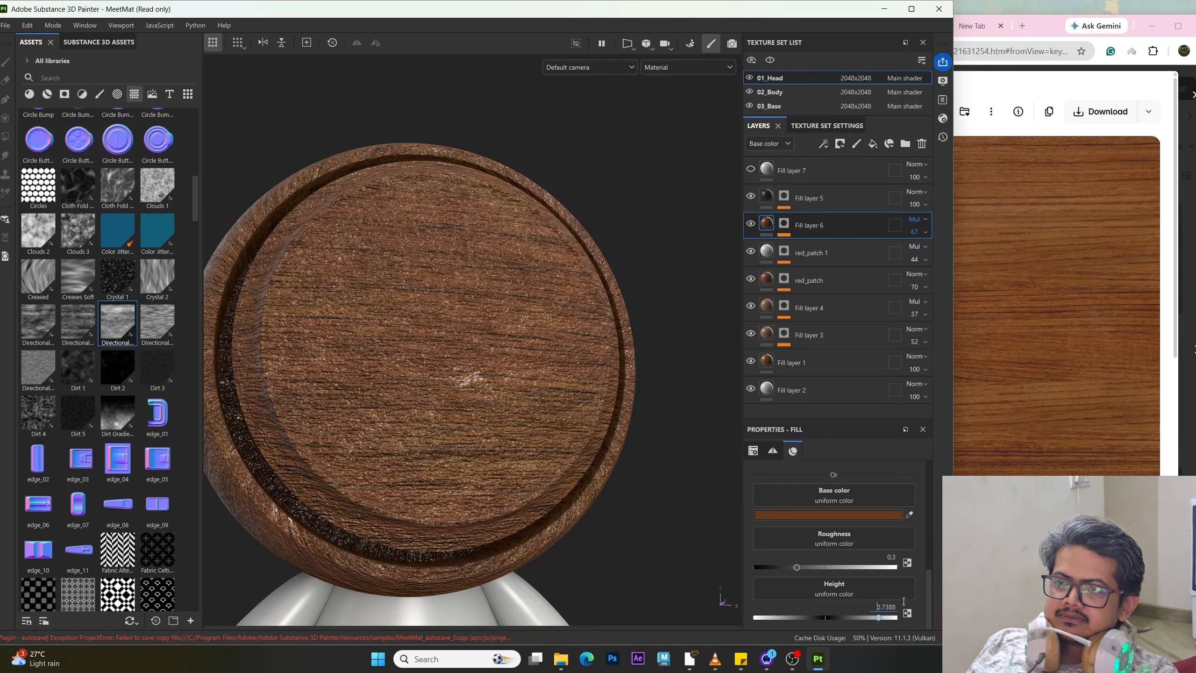
left_click_drag(877, 608, 893, 608)
type("-0.")
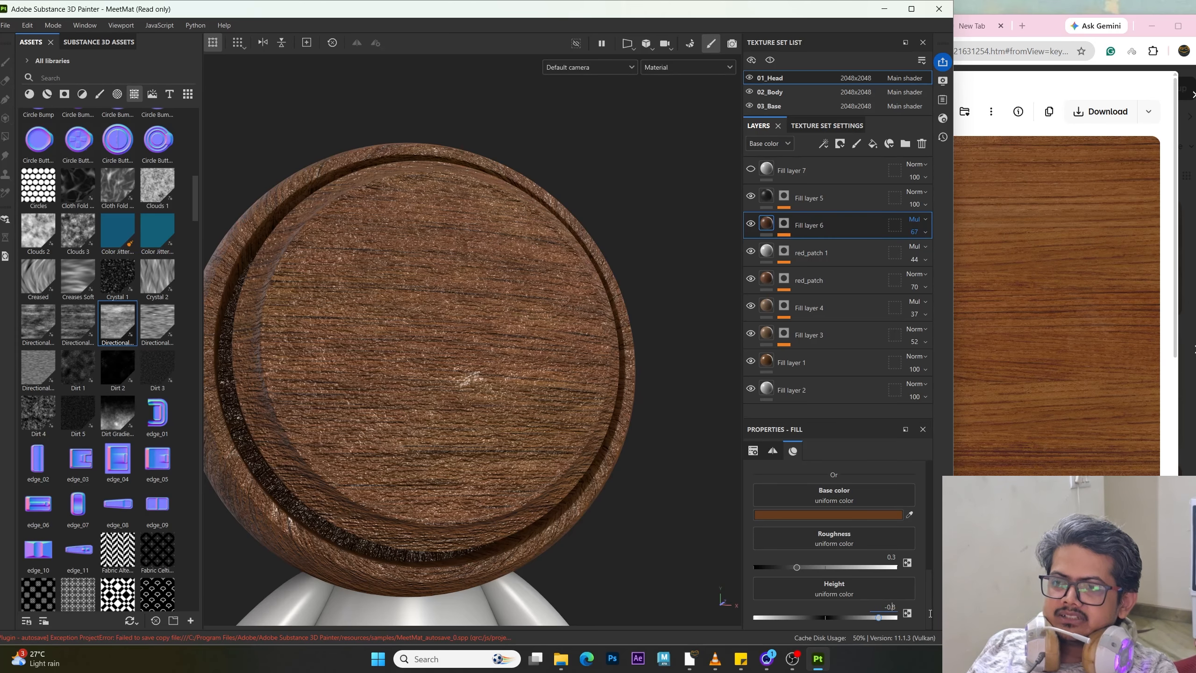
type("01")
key("Return")
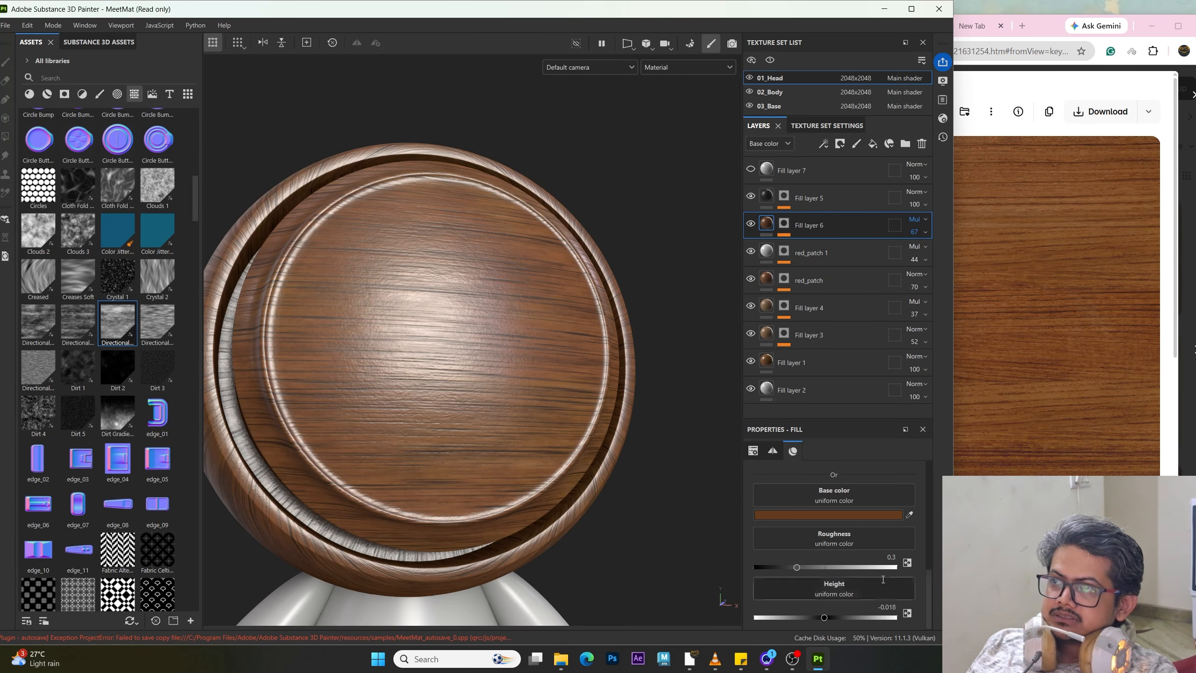
left_click_drag(572, 362, 625, 369, "alt")
right_click_drag(625, 370, 605, 446, "alt")
left_click_drag(605, 445, 451, 393, "alt")
right_click_drag(452, 393, 578, 410, "shift")
left_click_drag(499, 440, 544, 429, "alt")
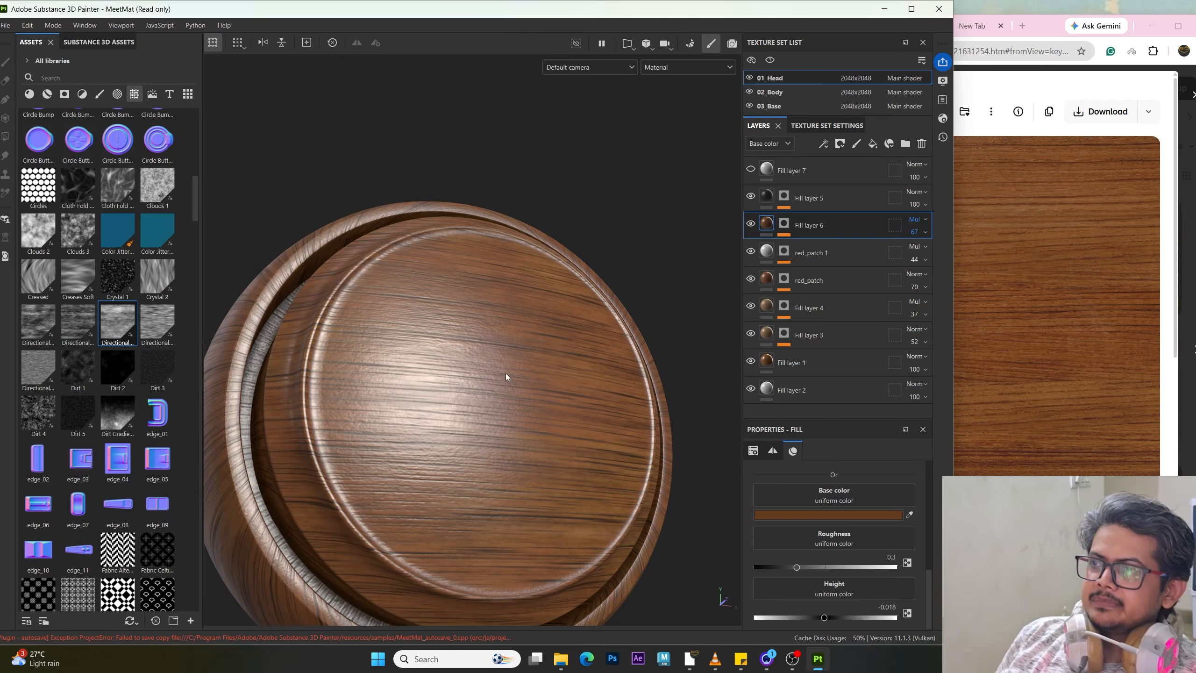
Step: Inspect the finished wood material on the head from several angles, comparing it with the wood reference
left_click_drag(505, 374, 509, 329, "alt")
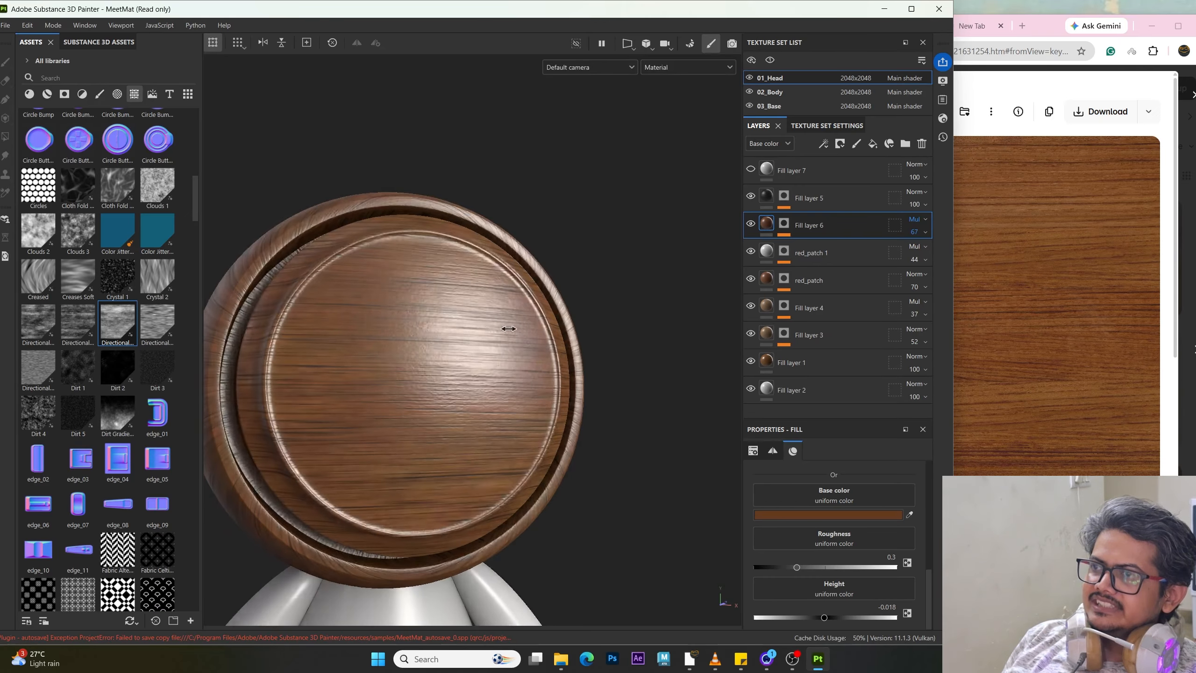
right_click_drag(509, 328, 444, 295, "shift")
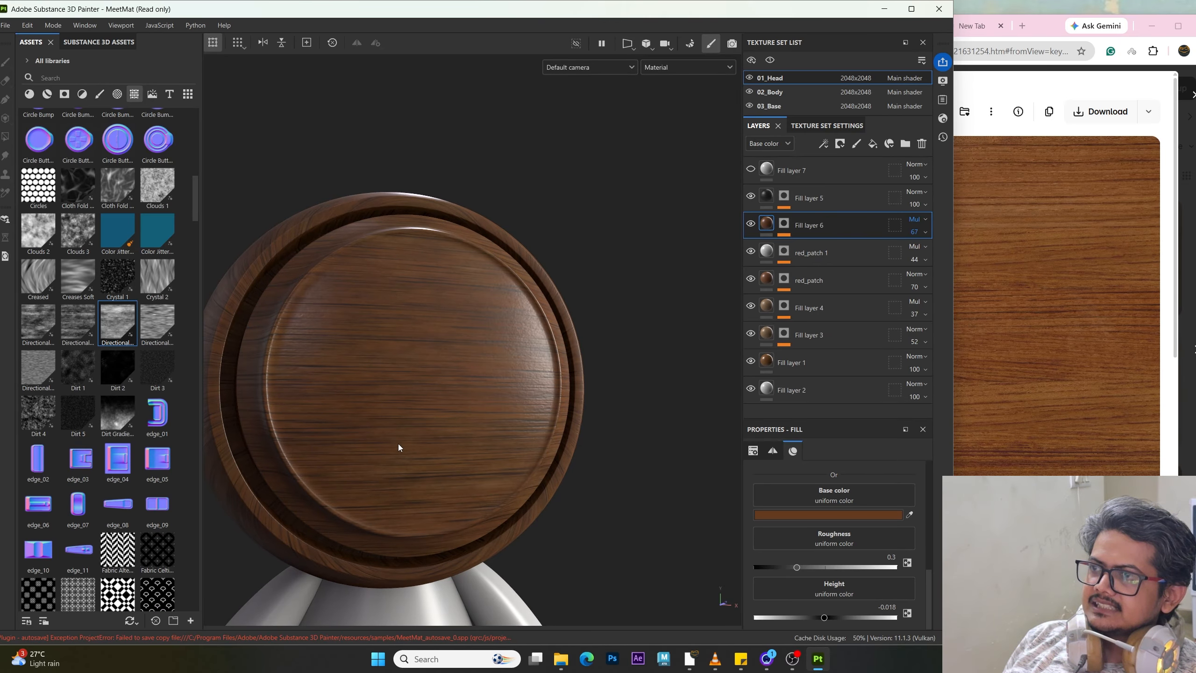
left_click_drag(398, 443, 438, 508, "alt")
right_click_drag(395, 277, 508, 430, "alt")
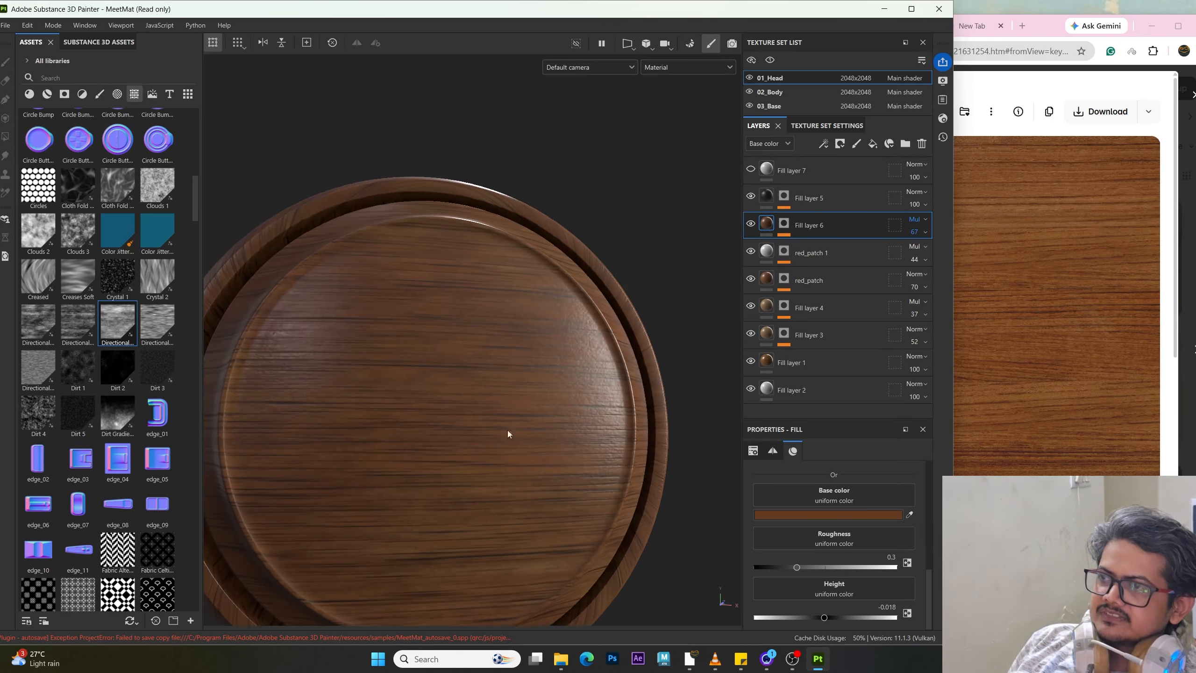
middle_click_drag(400, 439, 419, 375, "alt")
right_click_drag(413, 402, 479, 419, "shift")
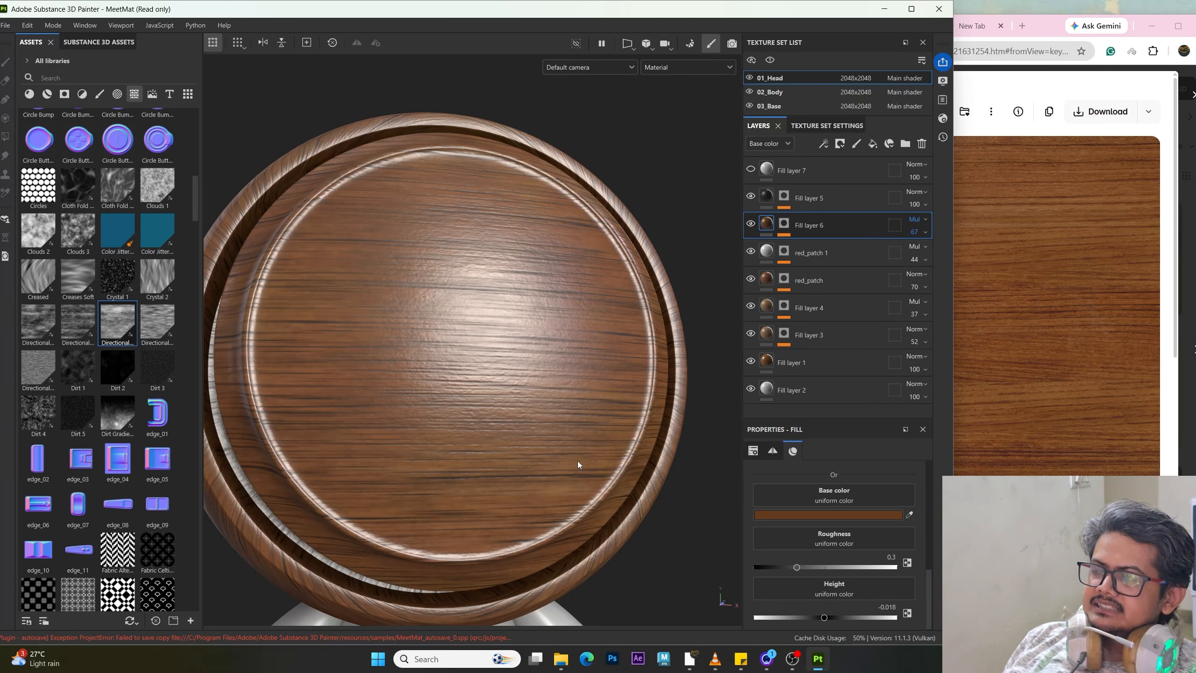
left_click_drag(483, 430, 369, 393, "alt")
scroll(541, 443, "up", 5)
left_click_drag(534, 441, 434, 445, "alt")
scroll(356, 385, "up", 3)
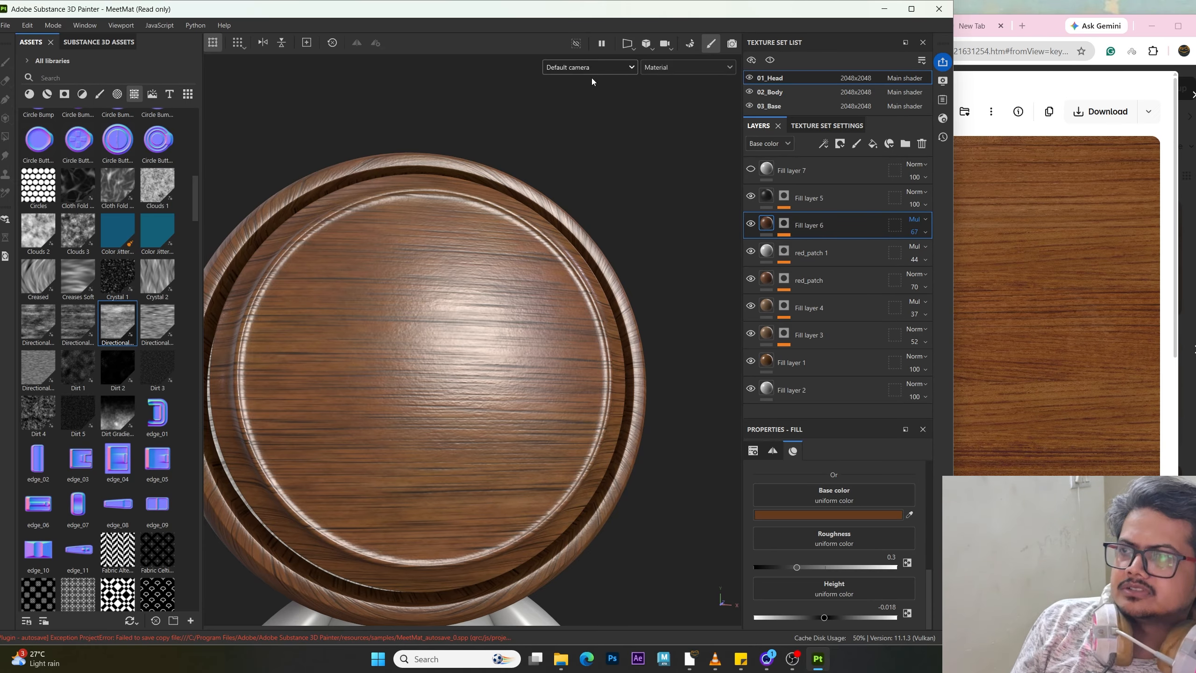
left_click_drag(621, 307, 596, 304, "alt")
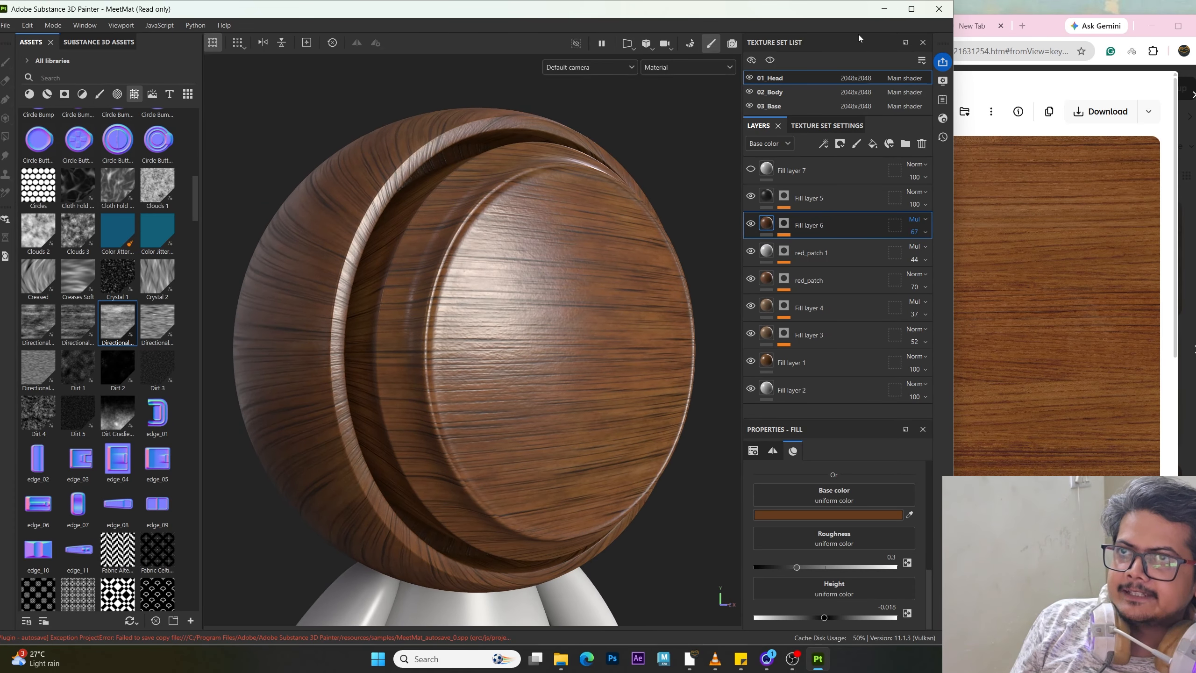
left_click(911, 9)
mouse_move(767, 514)
left_mouse_down("alt")
mouse_move(724, 412)
mouse_move(675, 409)
mouse_move(735, 397)
mouse_move(713, 400)
left_mouse_up("alt")
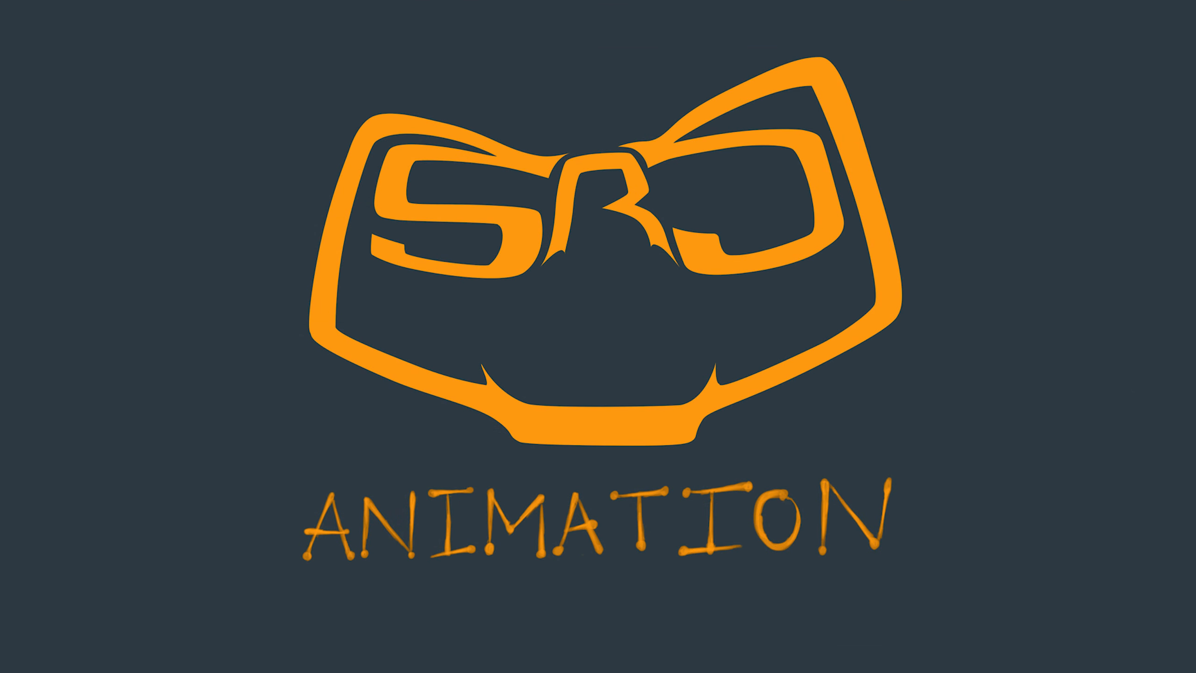